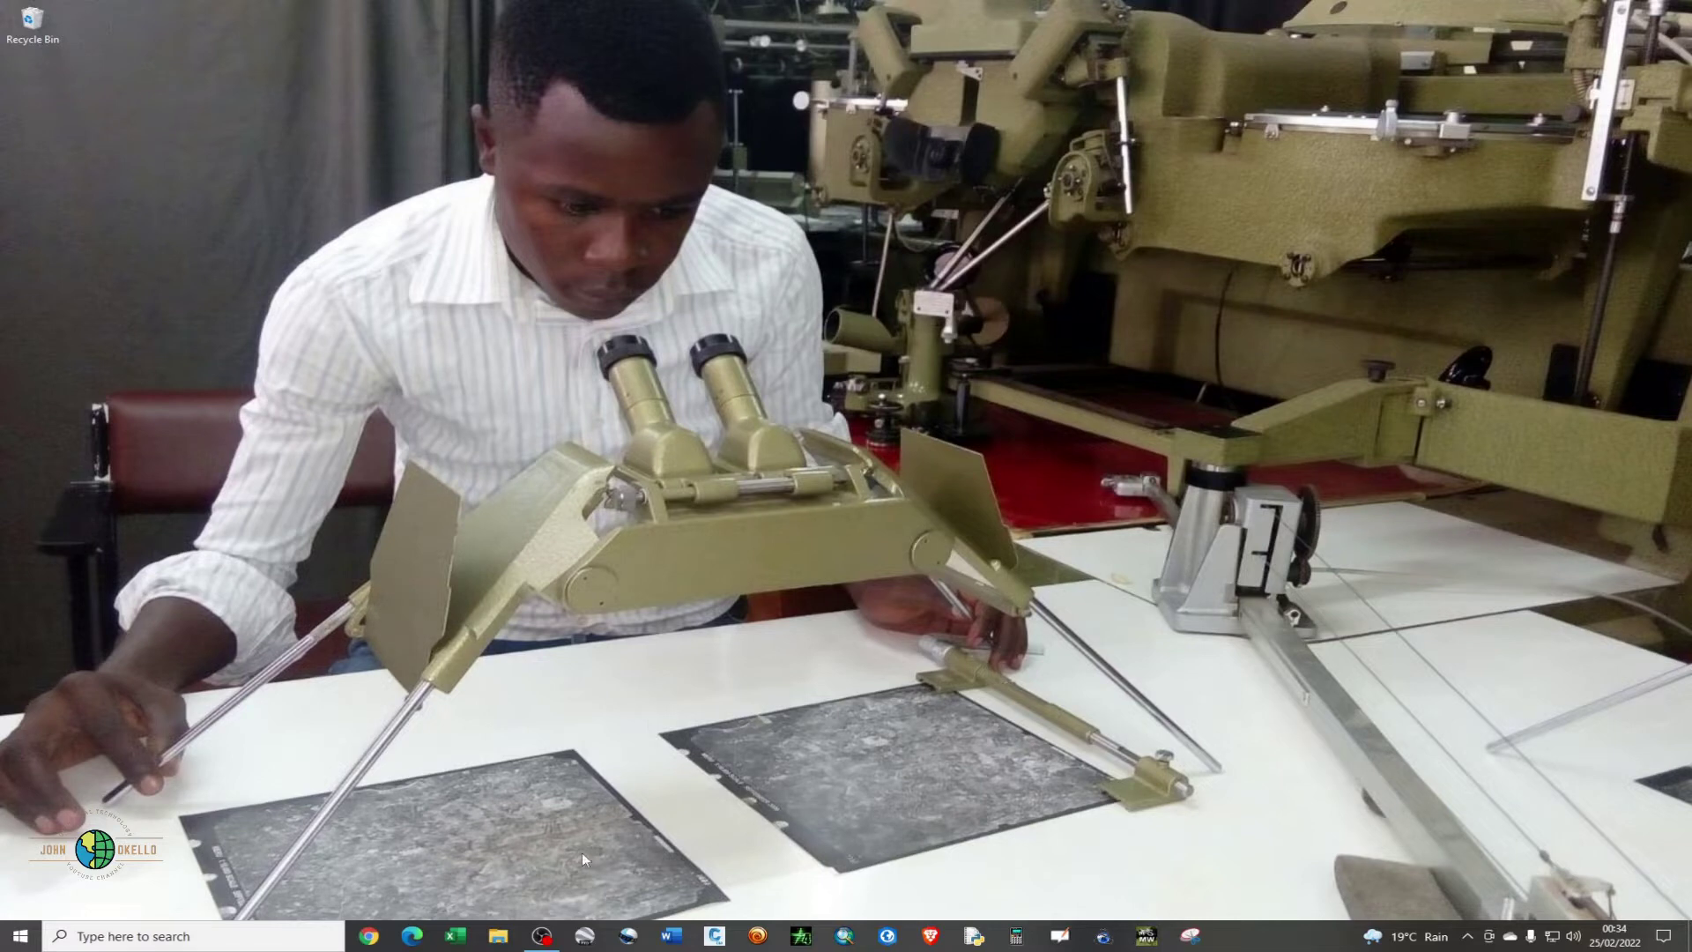
Step: Open Google Earth Pro and search for the place "busamo"
{"action": "left_click", "coordinate": [582, 932]}
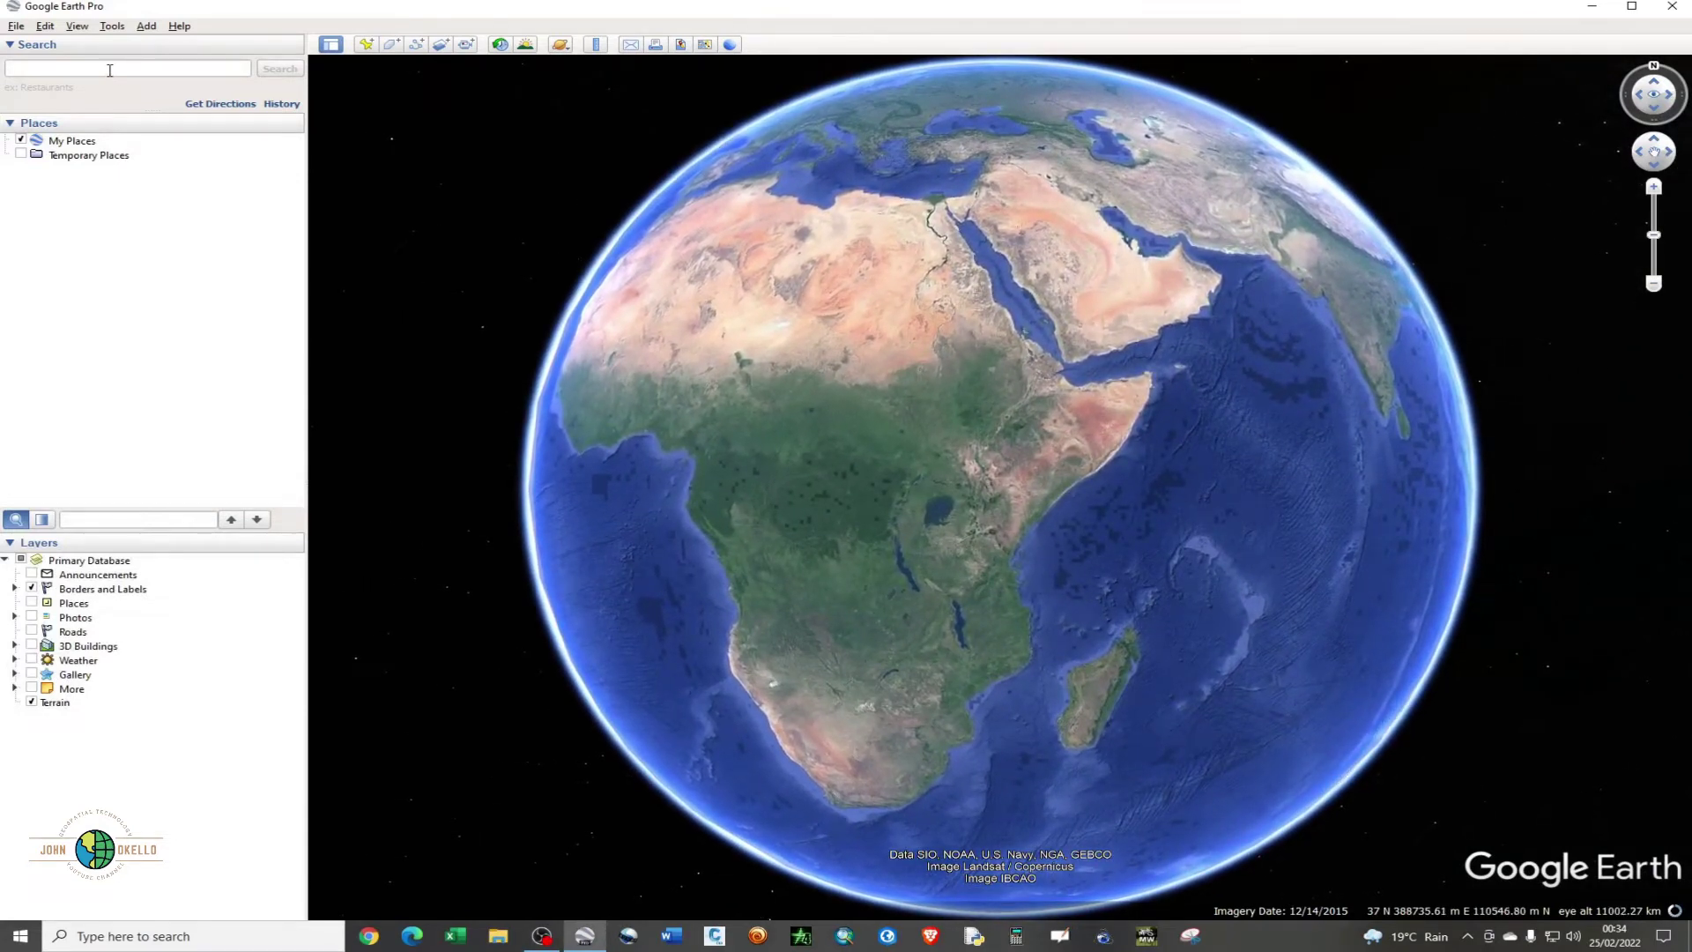
{"action": "left_click", "coordinate": [110, 71]}
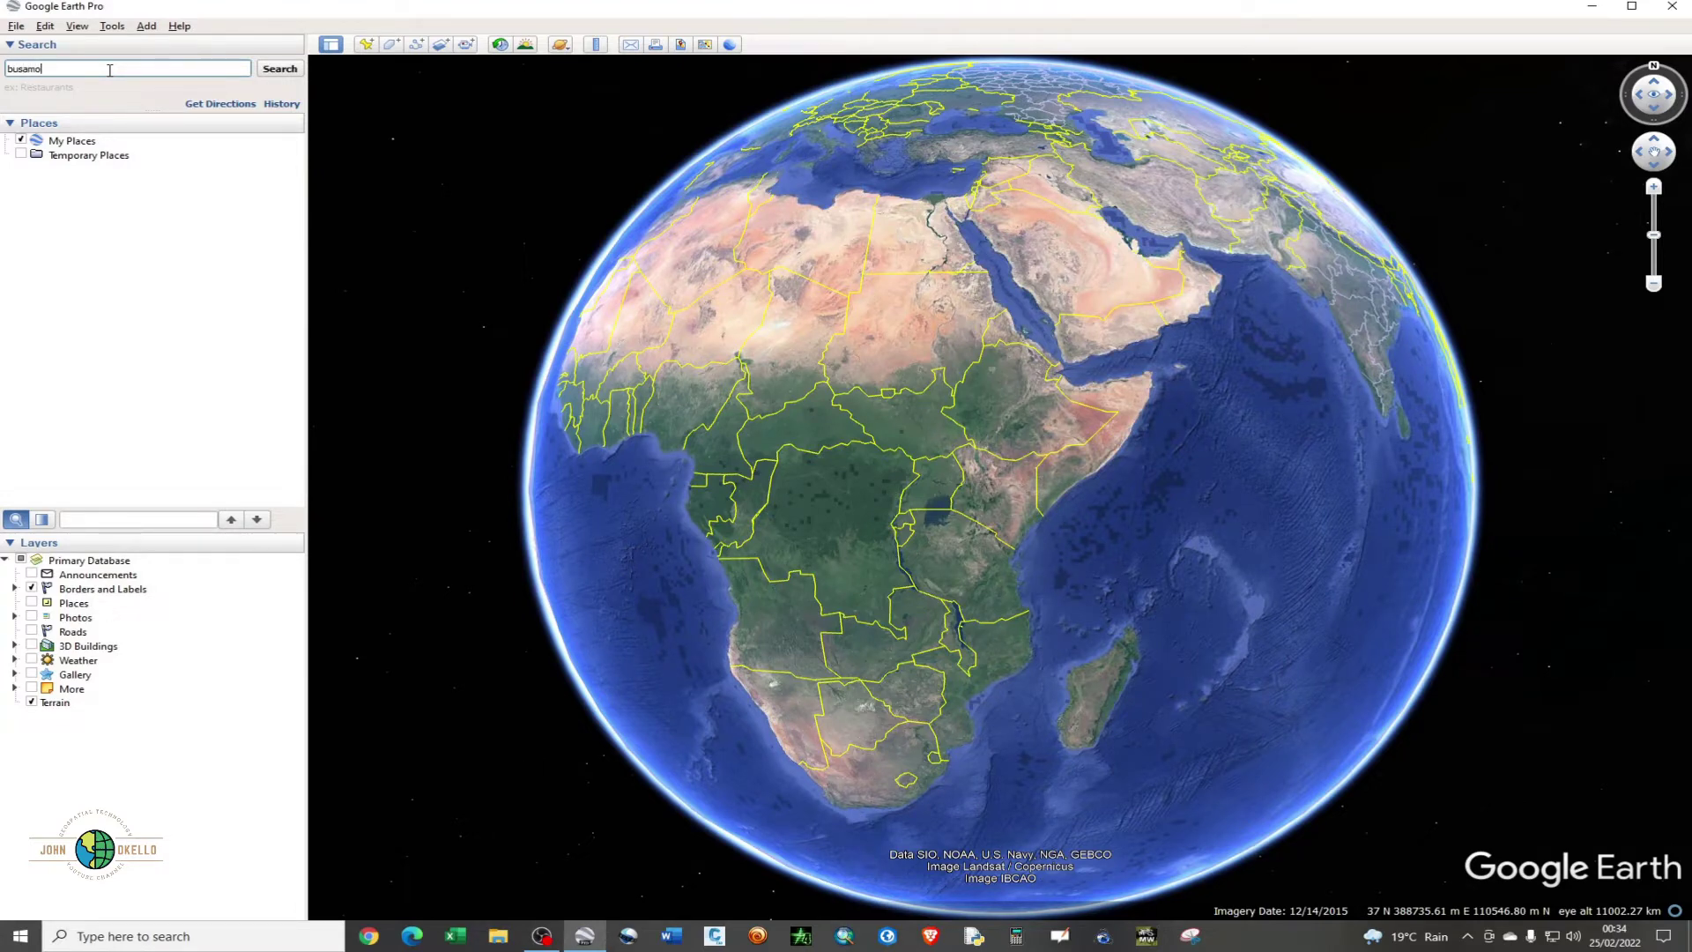
{"action": "key", "text": "Return"}
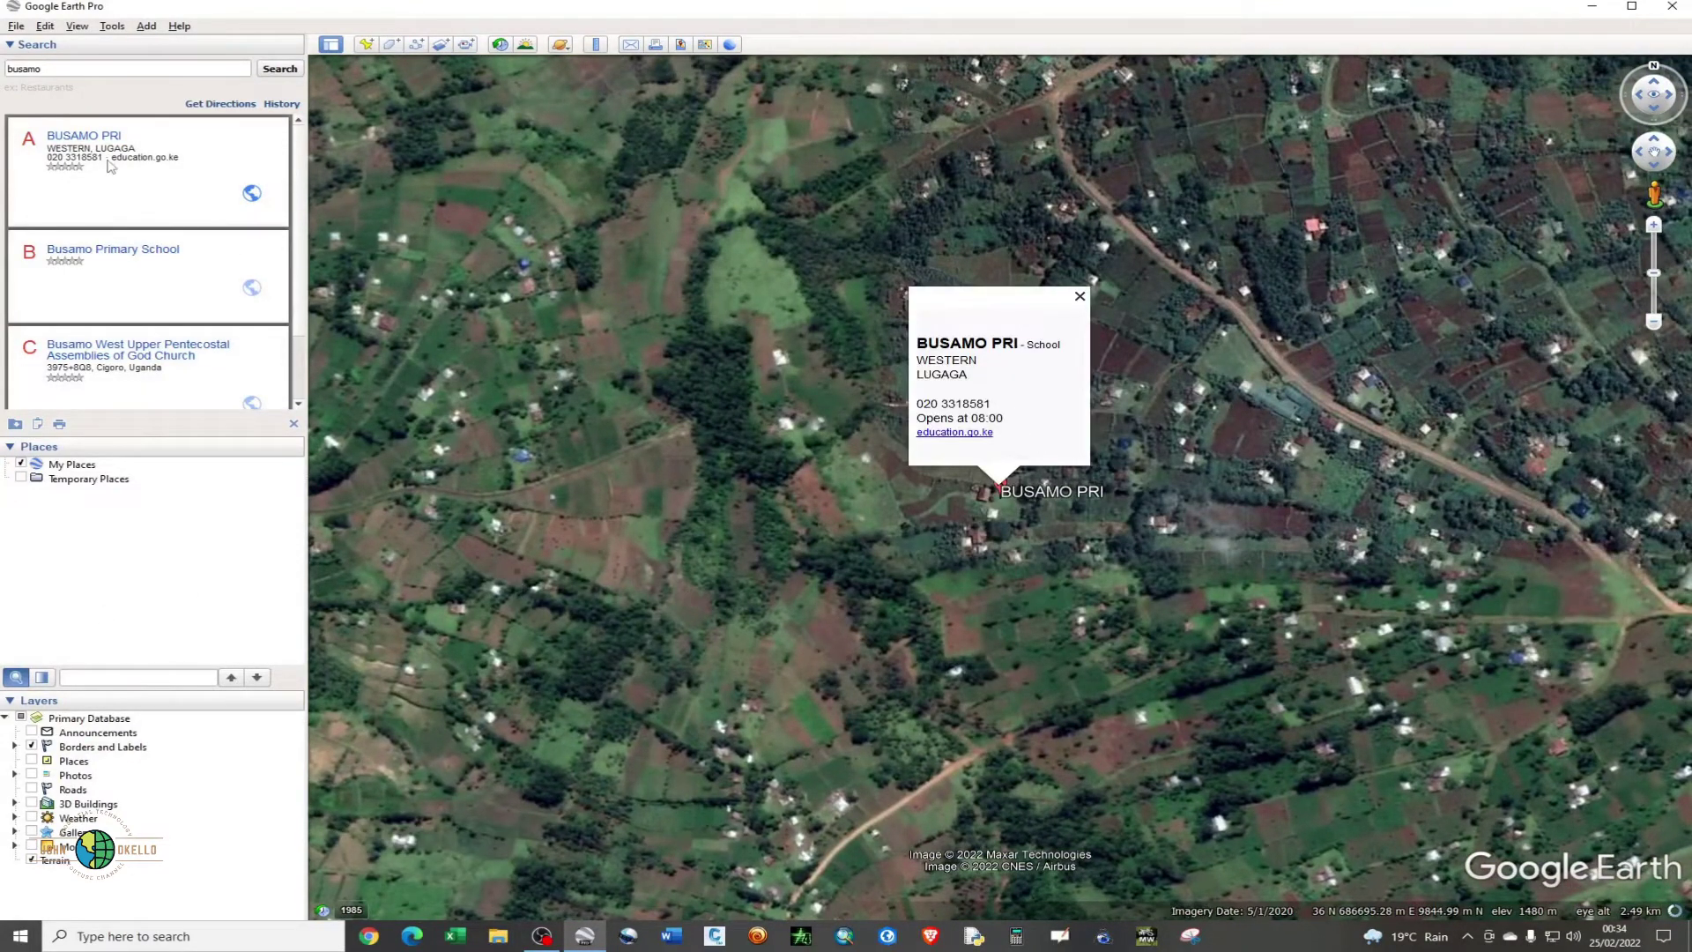
Step: Go to the Busamo Primary School result on the map and clear the search results
{"action": "scroll", "coordinate": [962, 541], "scroll_direction": "down", "scroll_amount": 1}
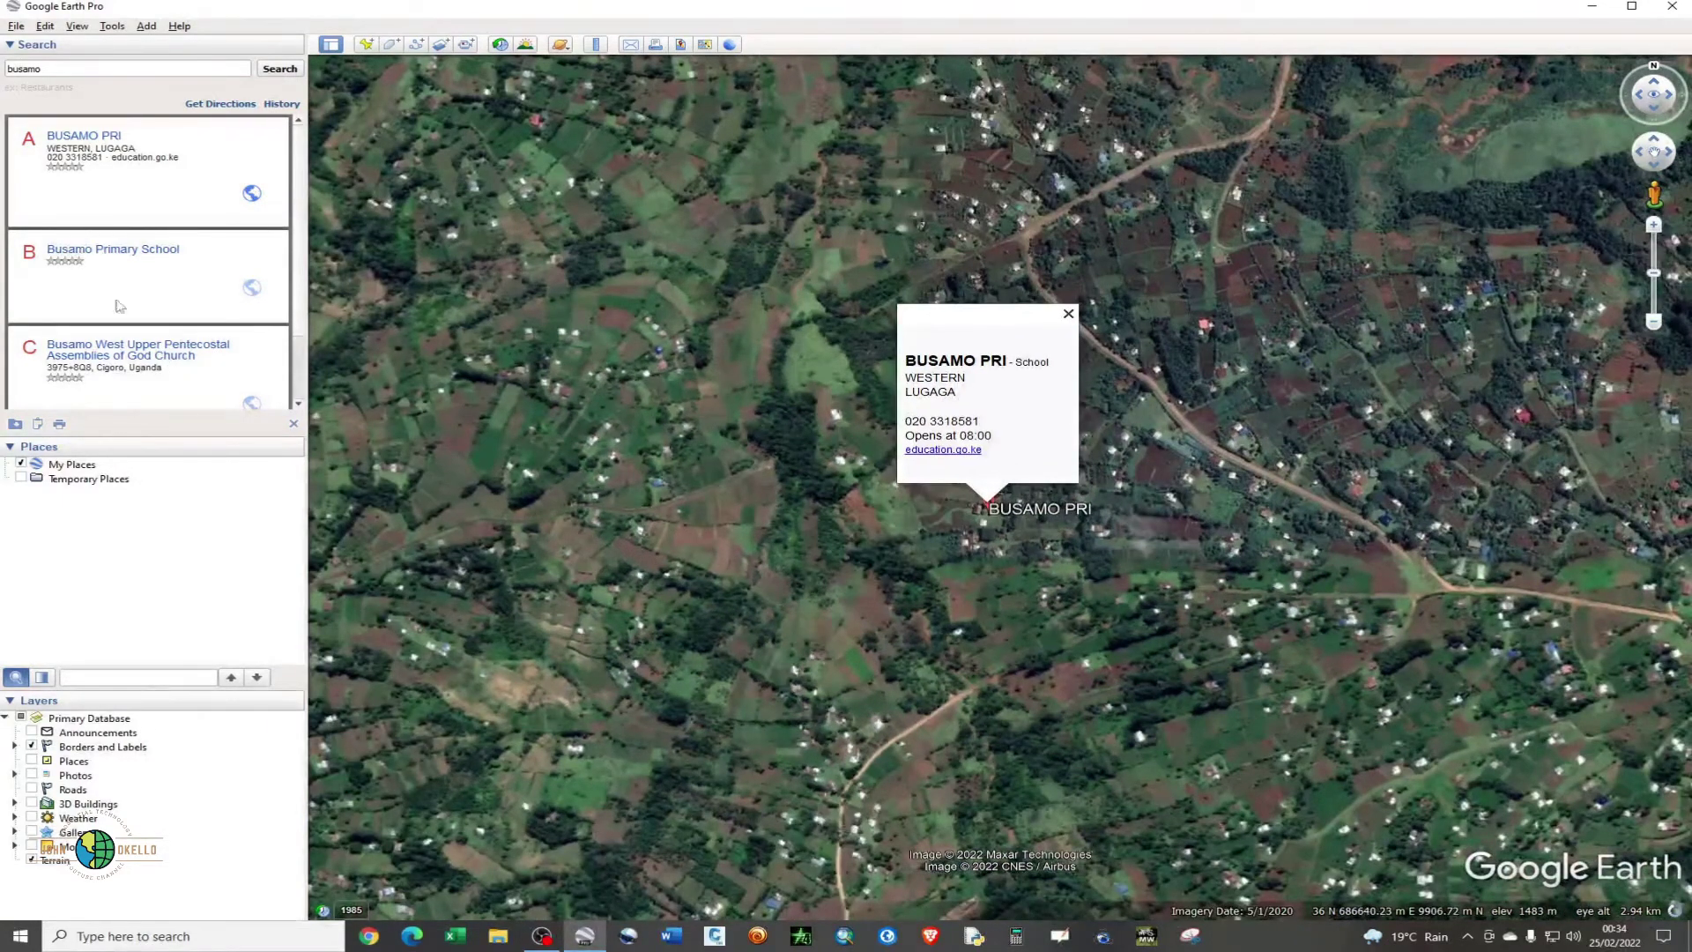
{"action": "left_click_drag", "start_coordinate": [912, 573], "coordinate": [940, 521]}
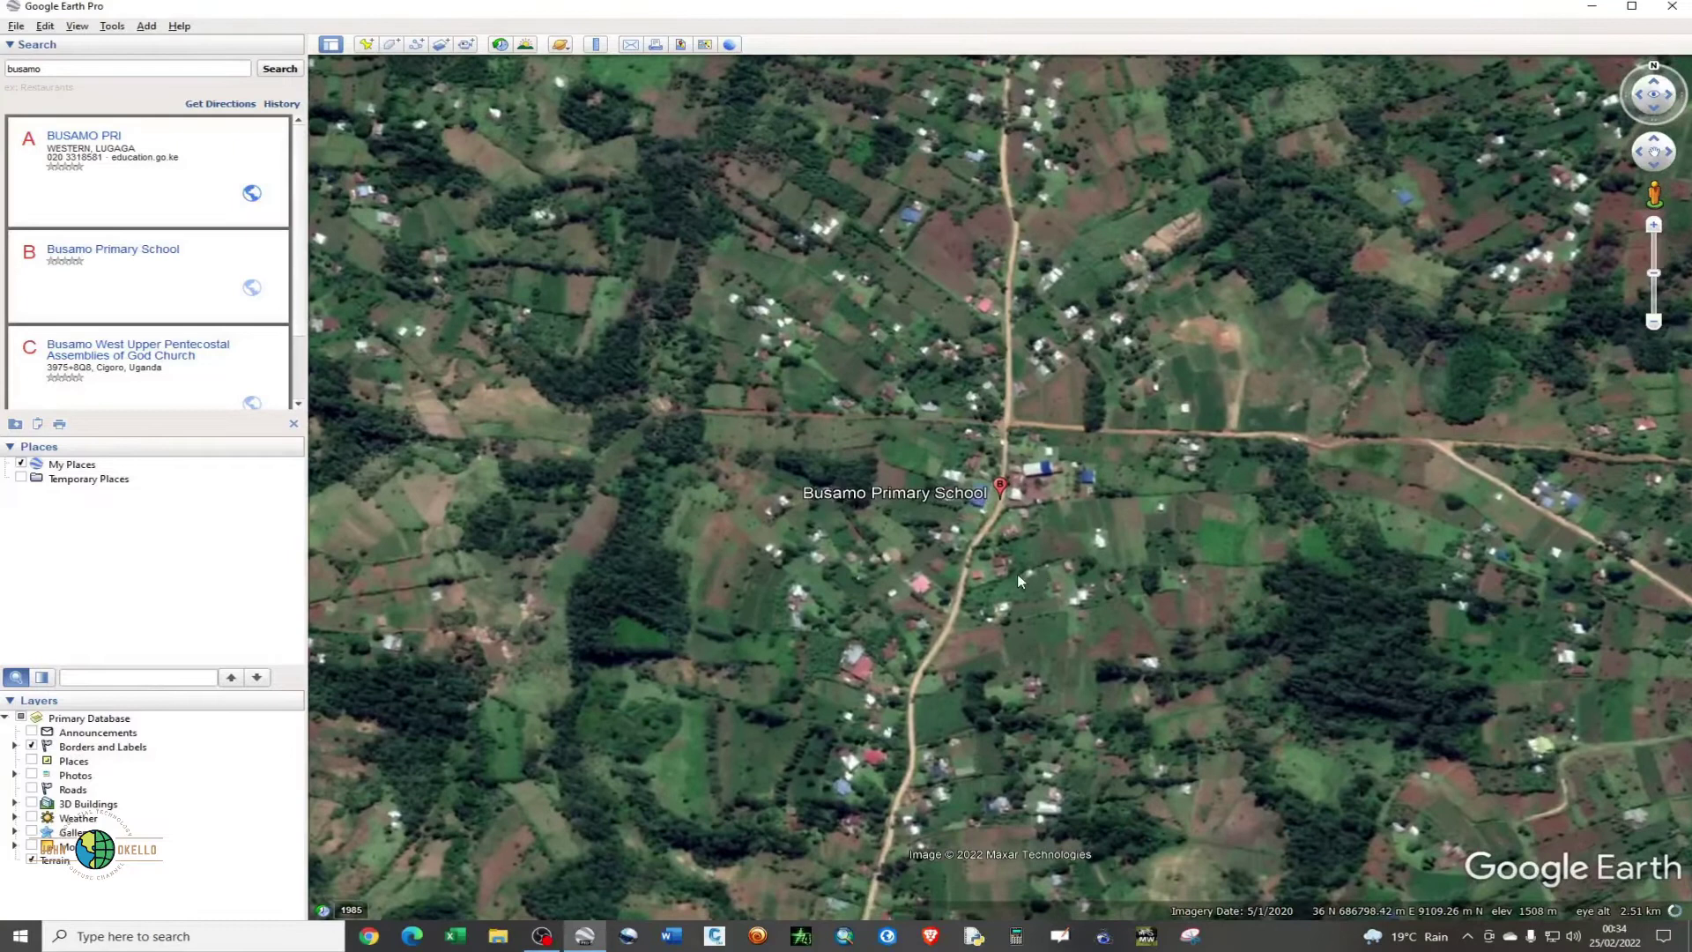
{"action": "left_click_drag", "start_coordinate": [1017, 573], "coordinate": [924, 491]}
{"action": "left_click", "coordinate": [986, 272]}
{"action": "left_click", "coordinate": [293, 423]}
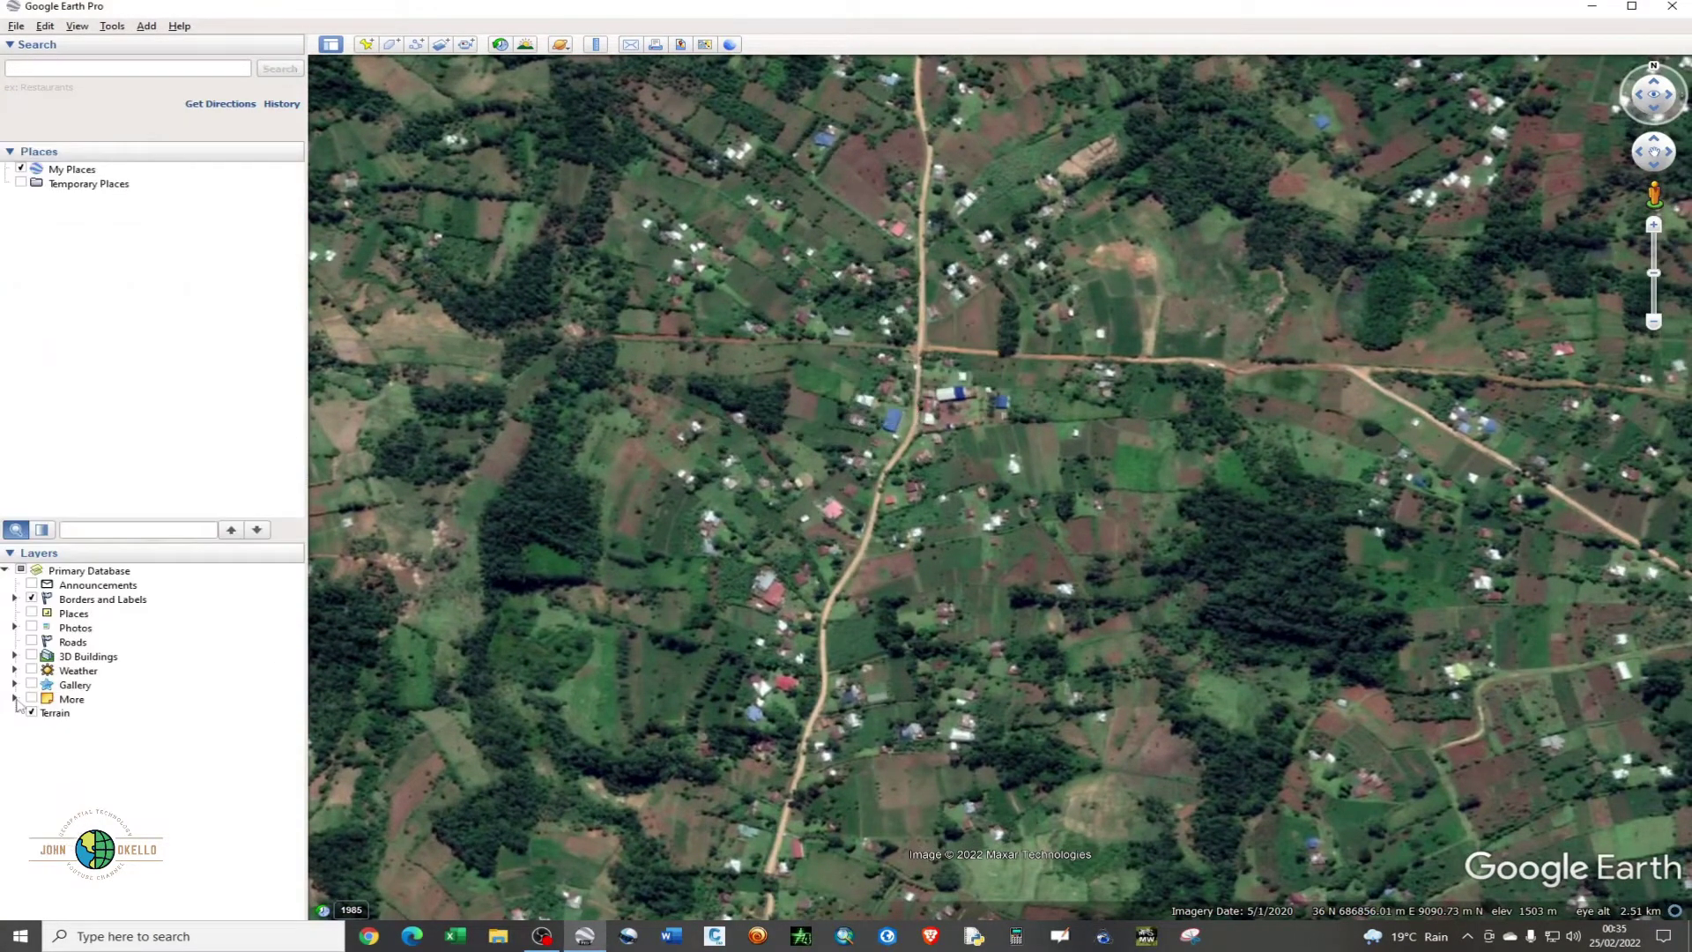
Step: Turn off the Borders and Labels layer for the area along the dirt road south of the junction
{"action": "left_click", "coordinate": [33, 600]}
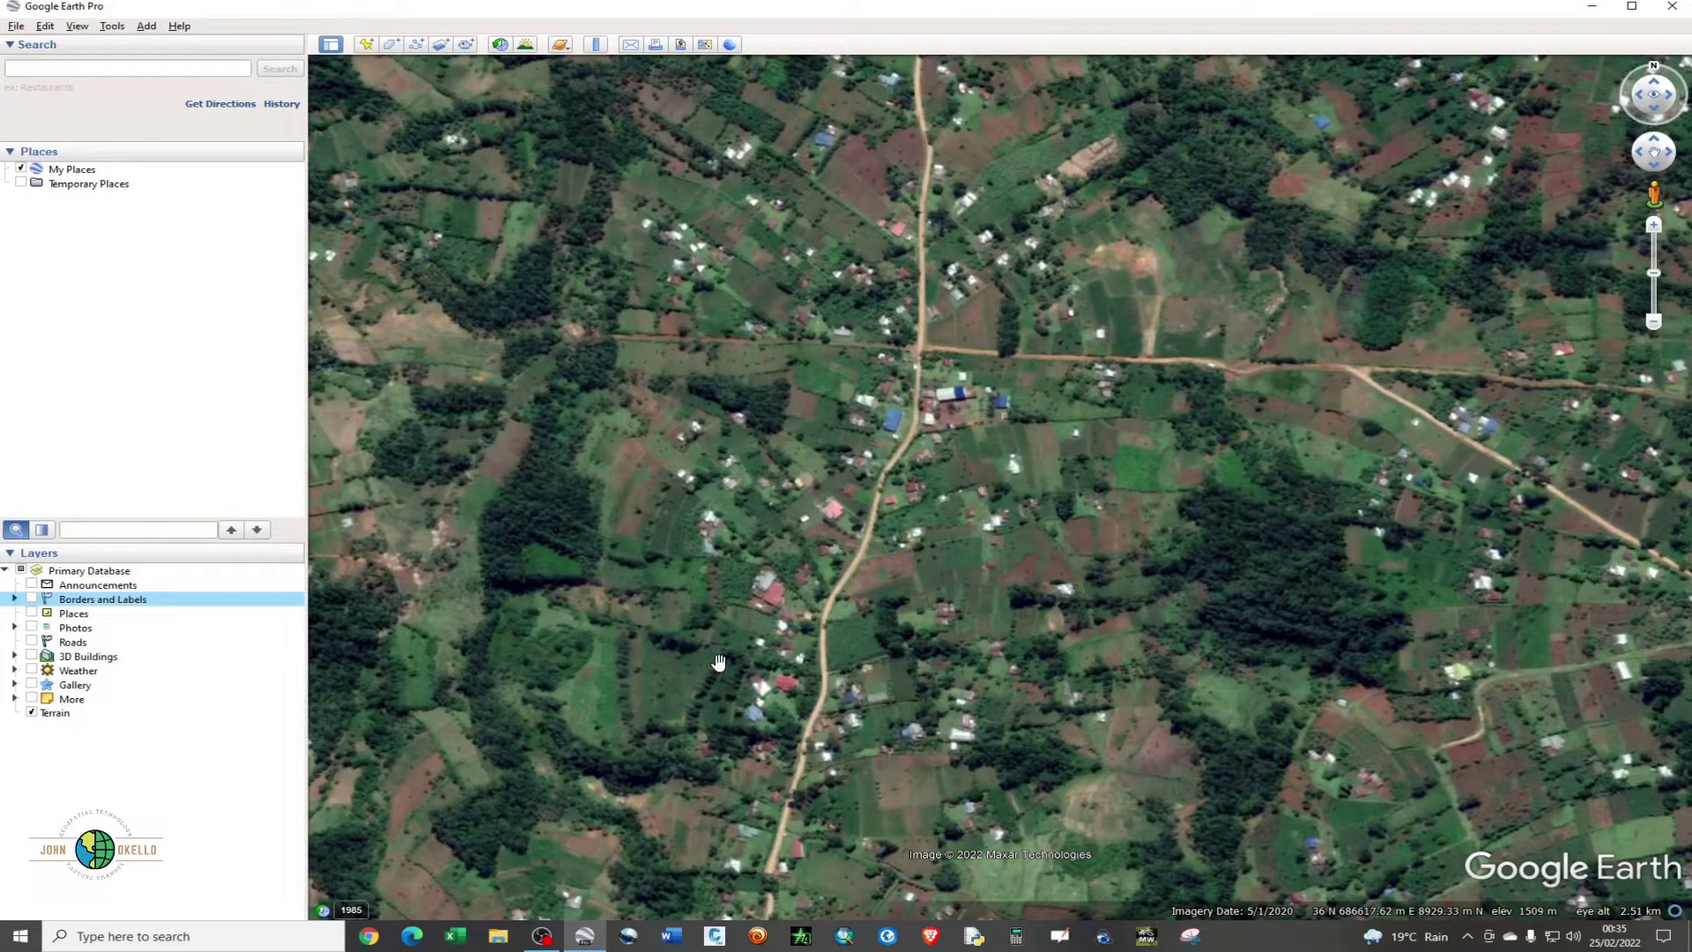
{"action": "left_click_drag", "start_coordinate": [1022, 629], "coordinate": [1048, 591]}
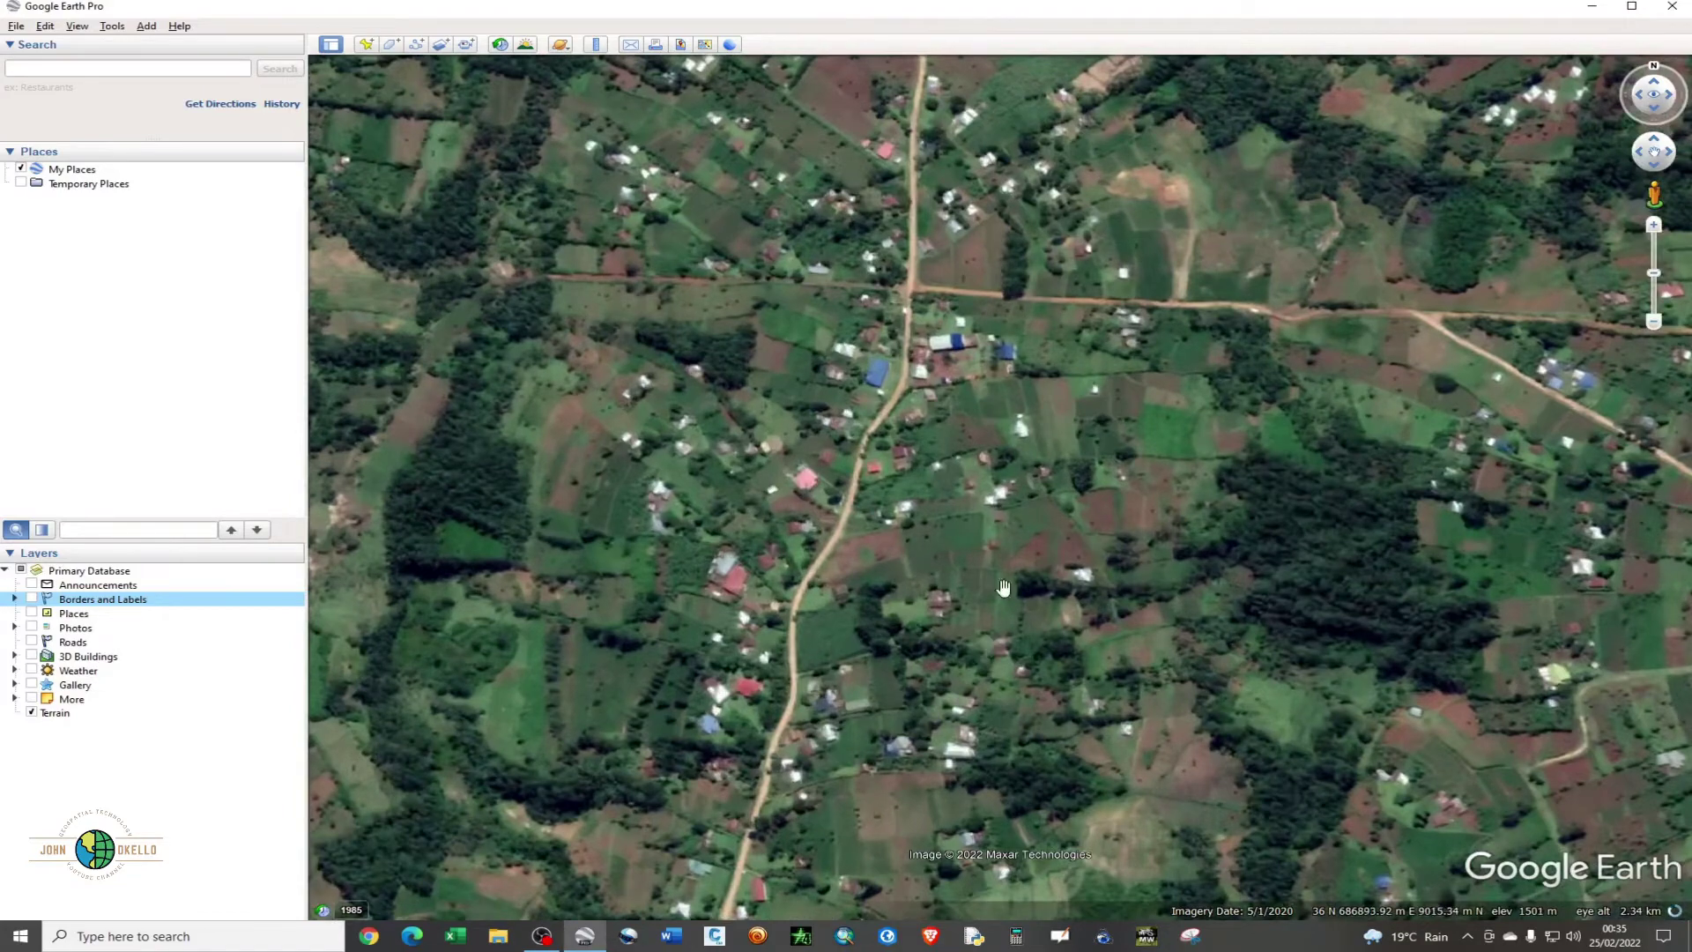
{"action": "left_click_drag", "start_coordinate": [876, 689], "coordinate": [907, 731]}
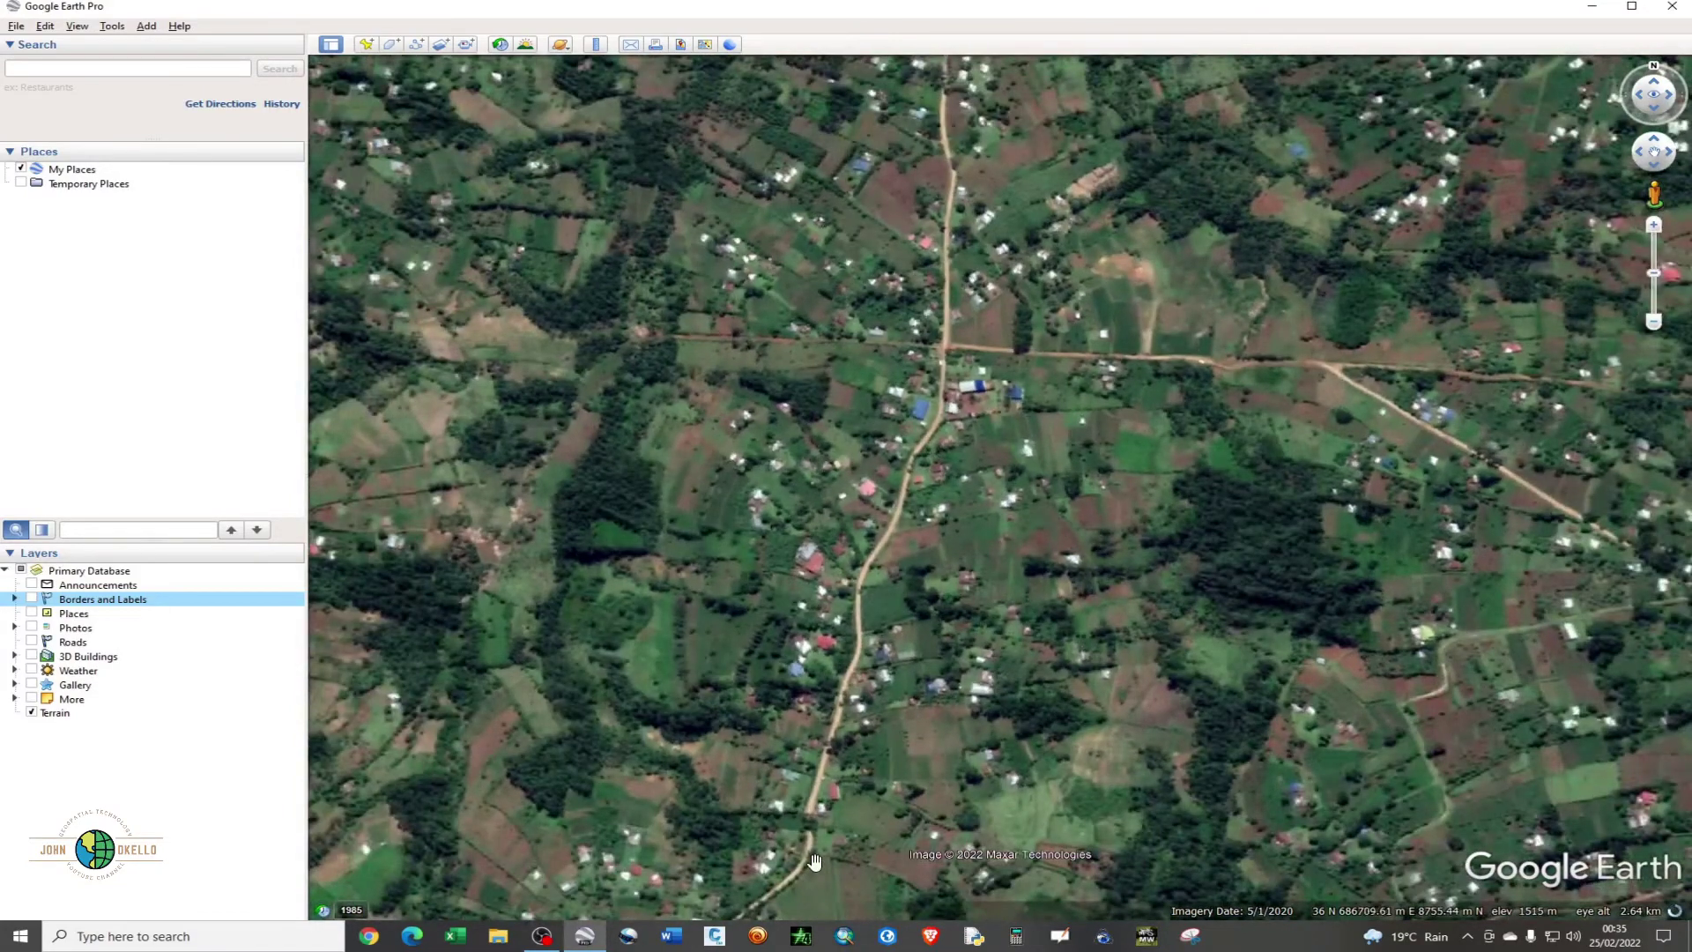
{"action": "scroll", "coordinate": [817, 846], "scroll_direction": "up", "scroll_amount": 3}
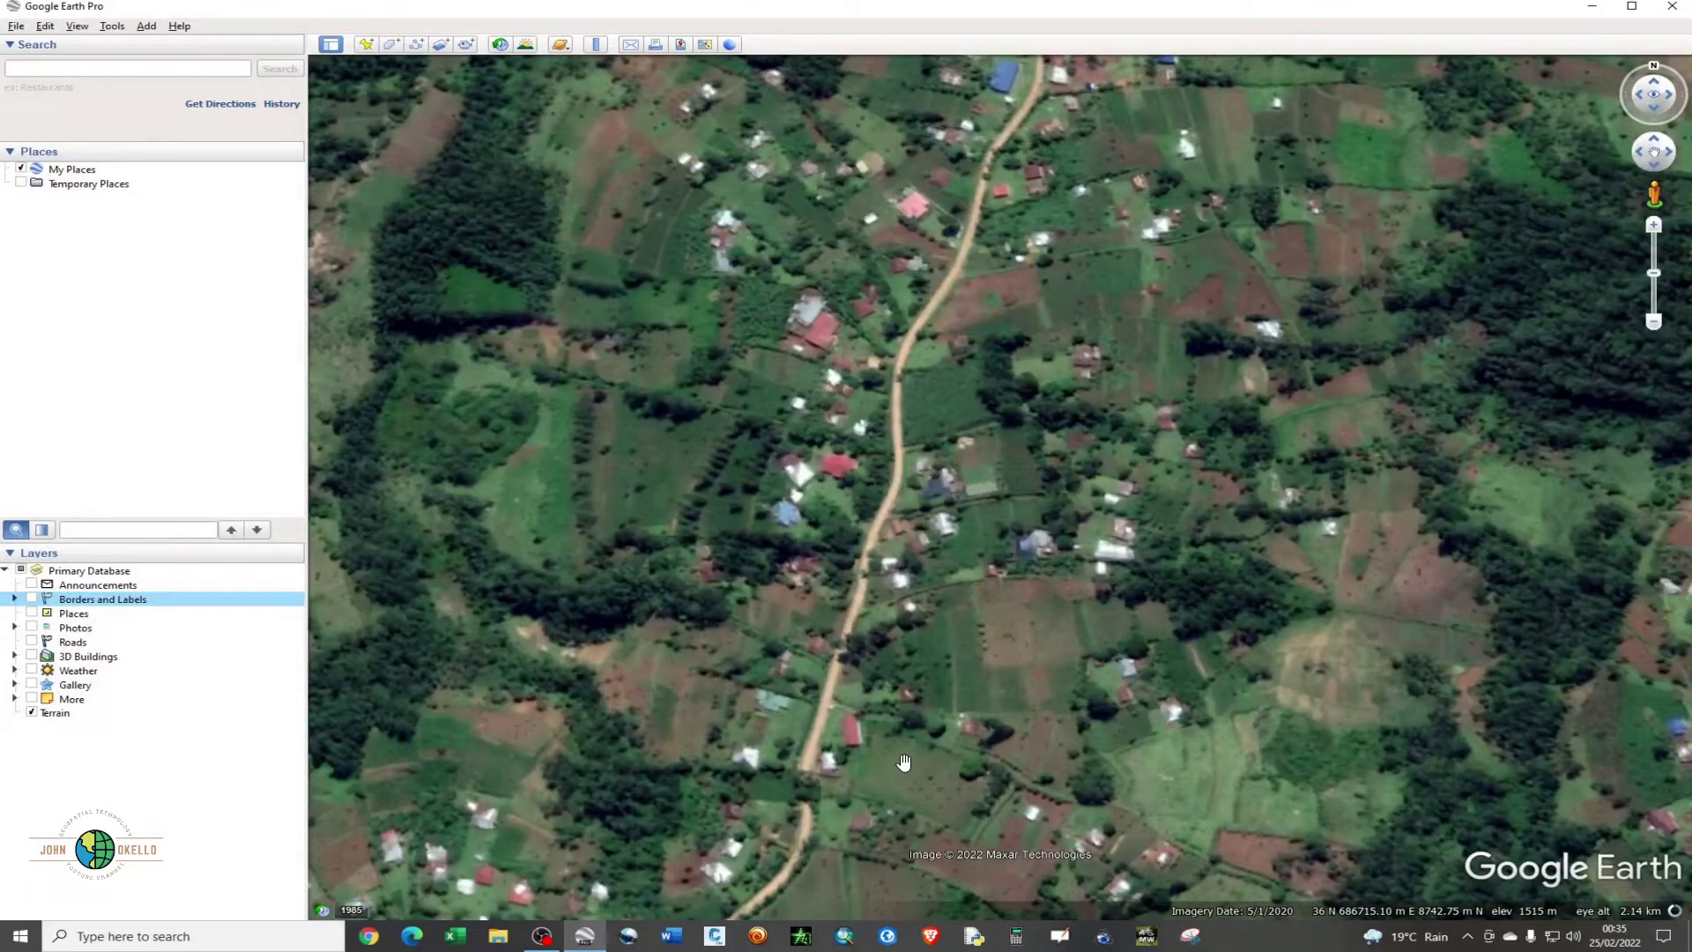
{"action": "left_click", "coordinate": [367, 45]}
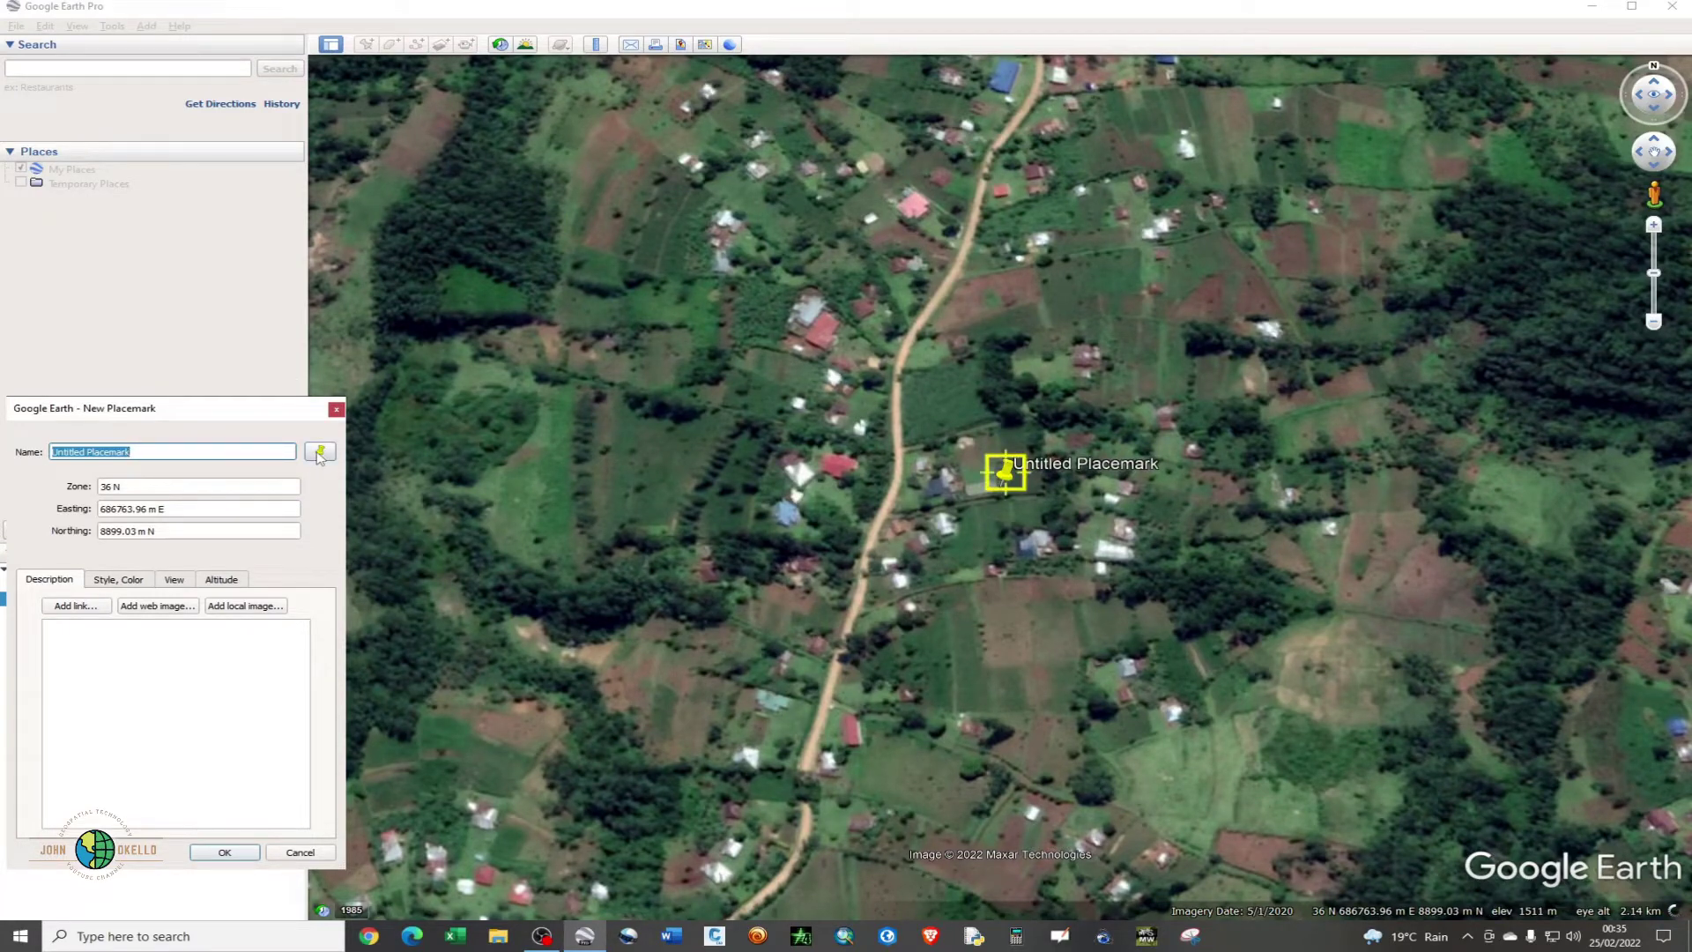
{"action": "left_click", "coordinate": [322, 452]}
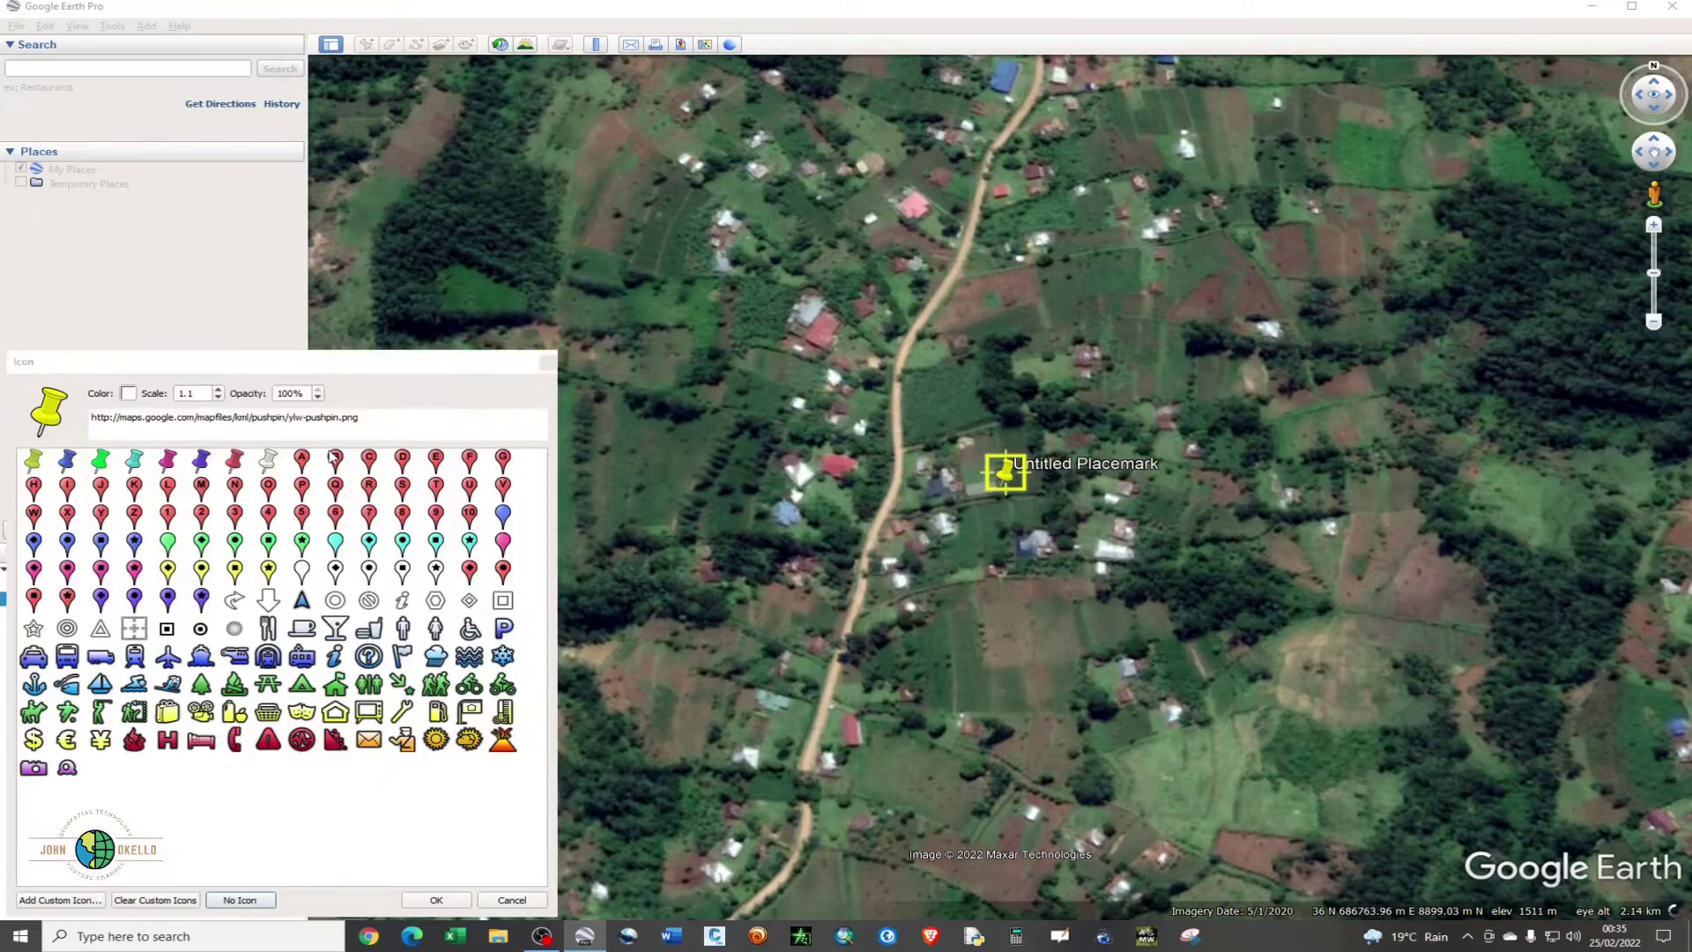
{"action": "left_click", "coordinate": [548, 362]}
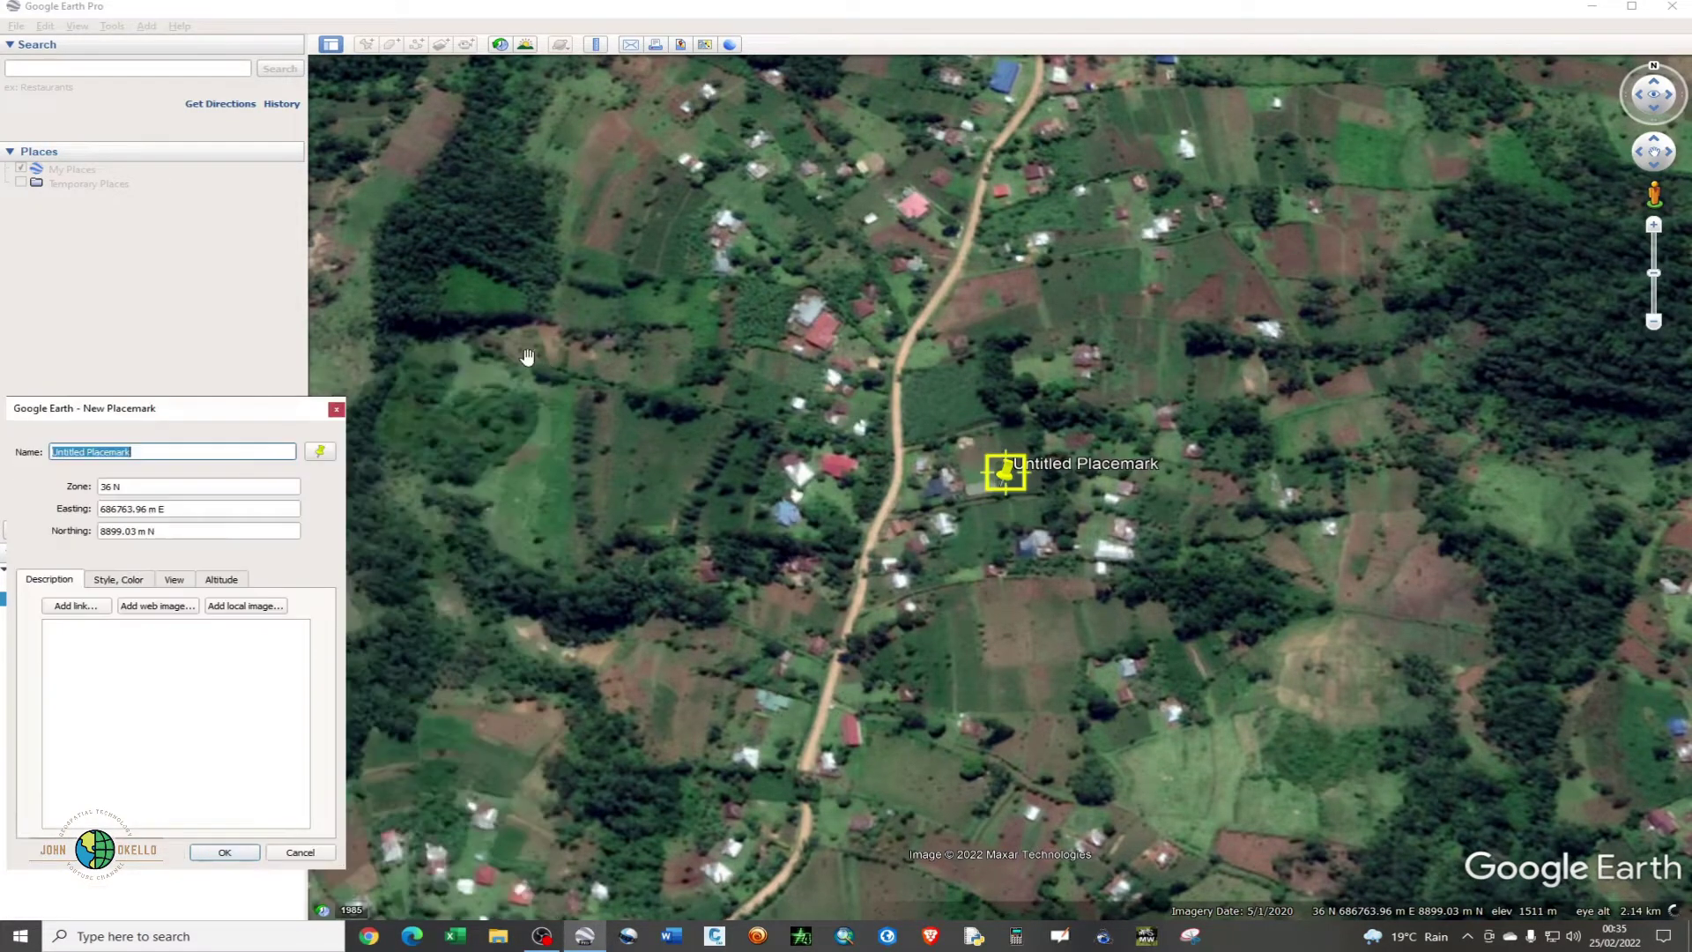
{"action": "left_click", "coordinate": [336, 409]}
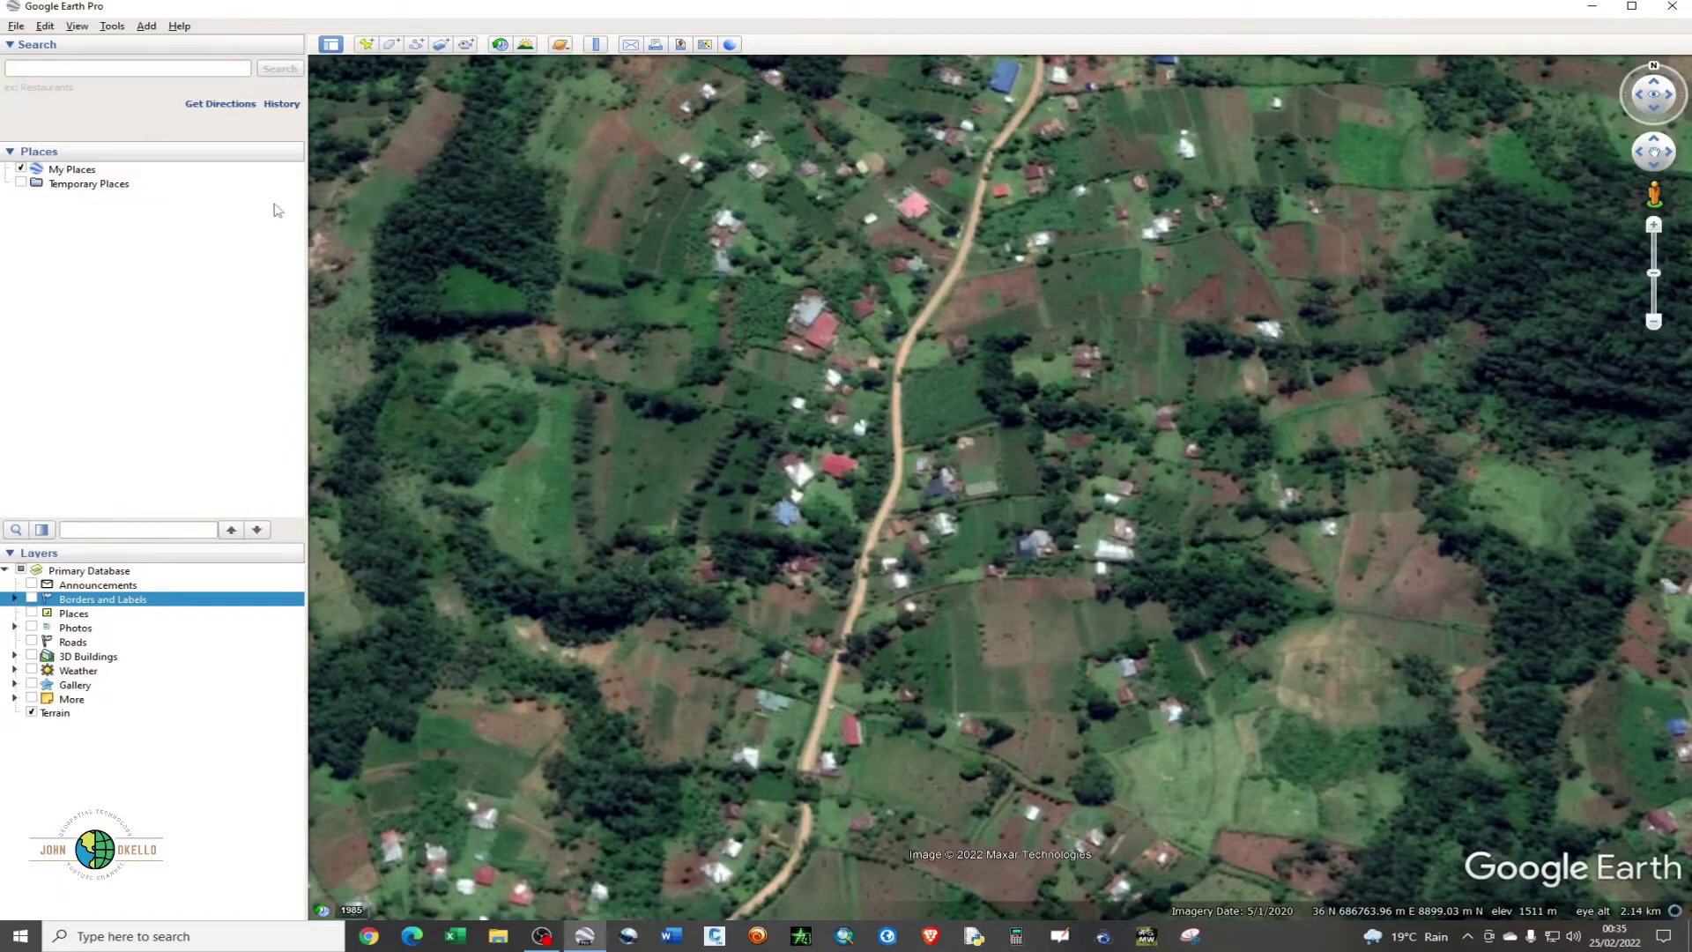
Step: Add a new placemark and position it on the houses just east of the dirt road
{"action": "left_click", "coordinate": [366, 46]}
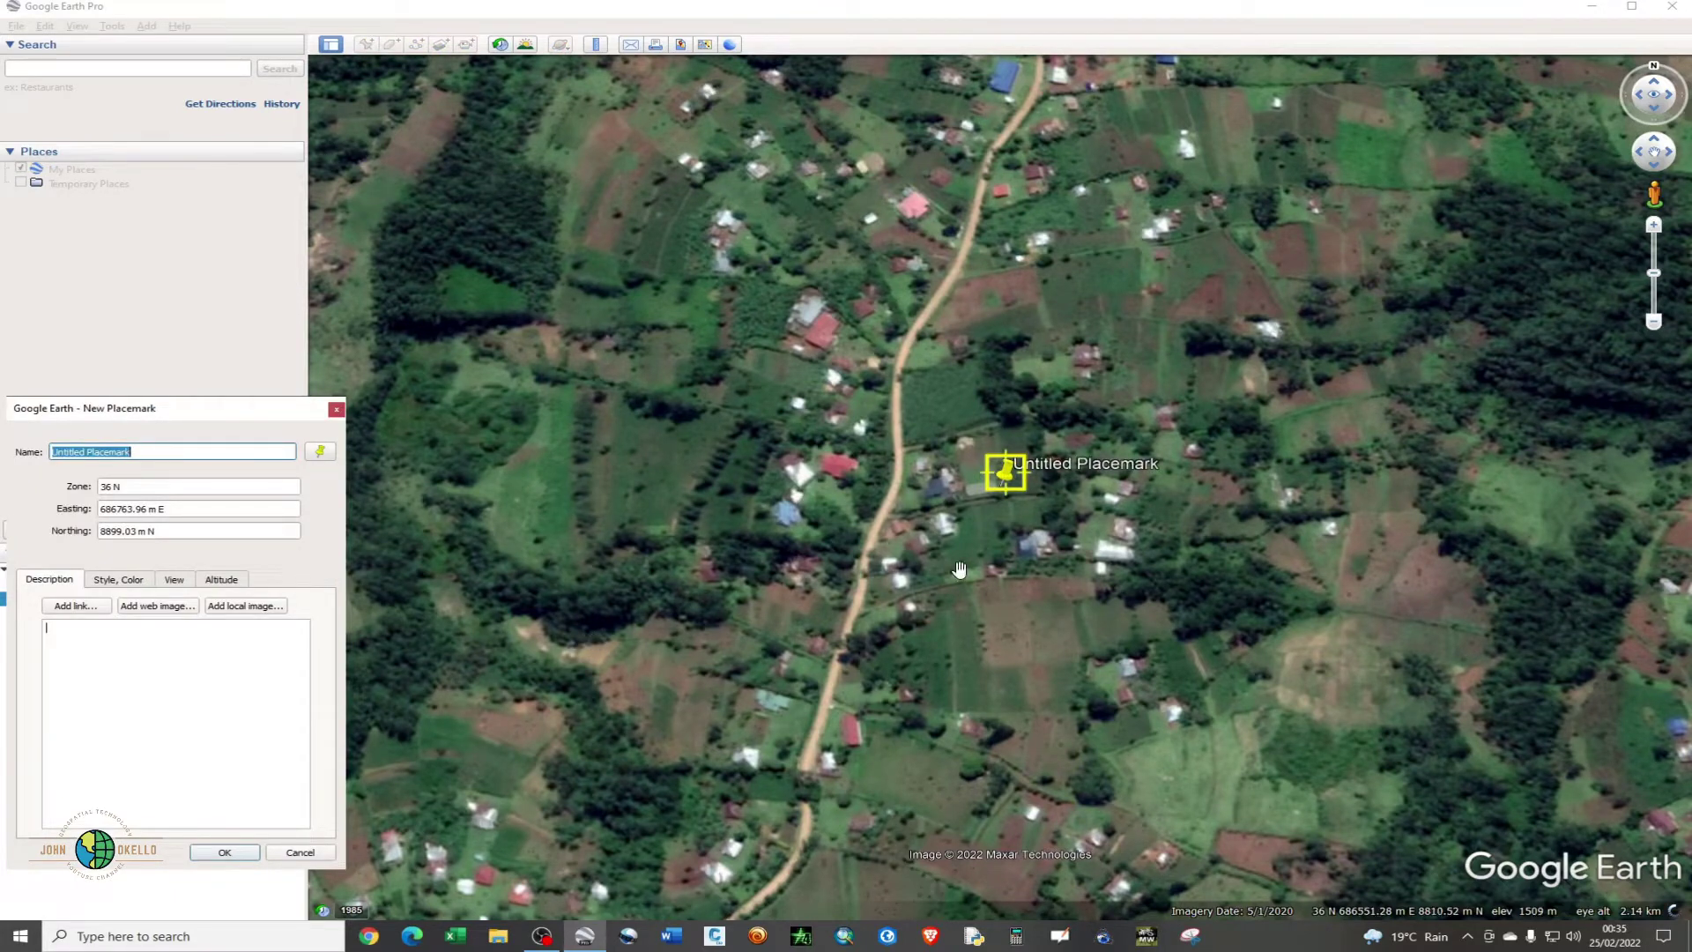
{"action": "left_click_drag", "start_coordinate": [1009, 482], "coordinate": [916, 553]}
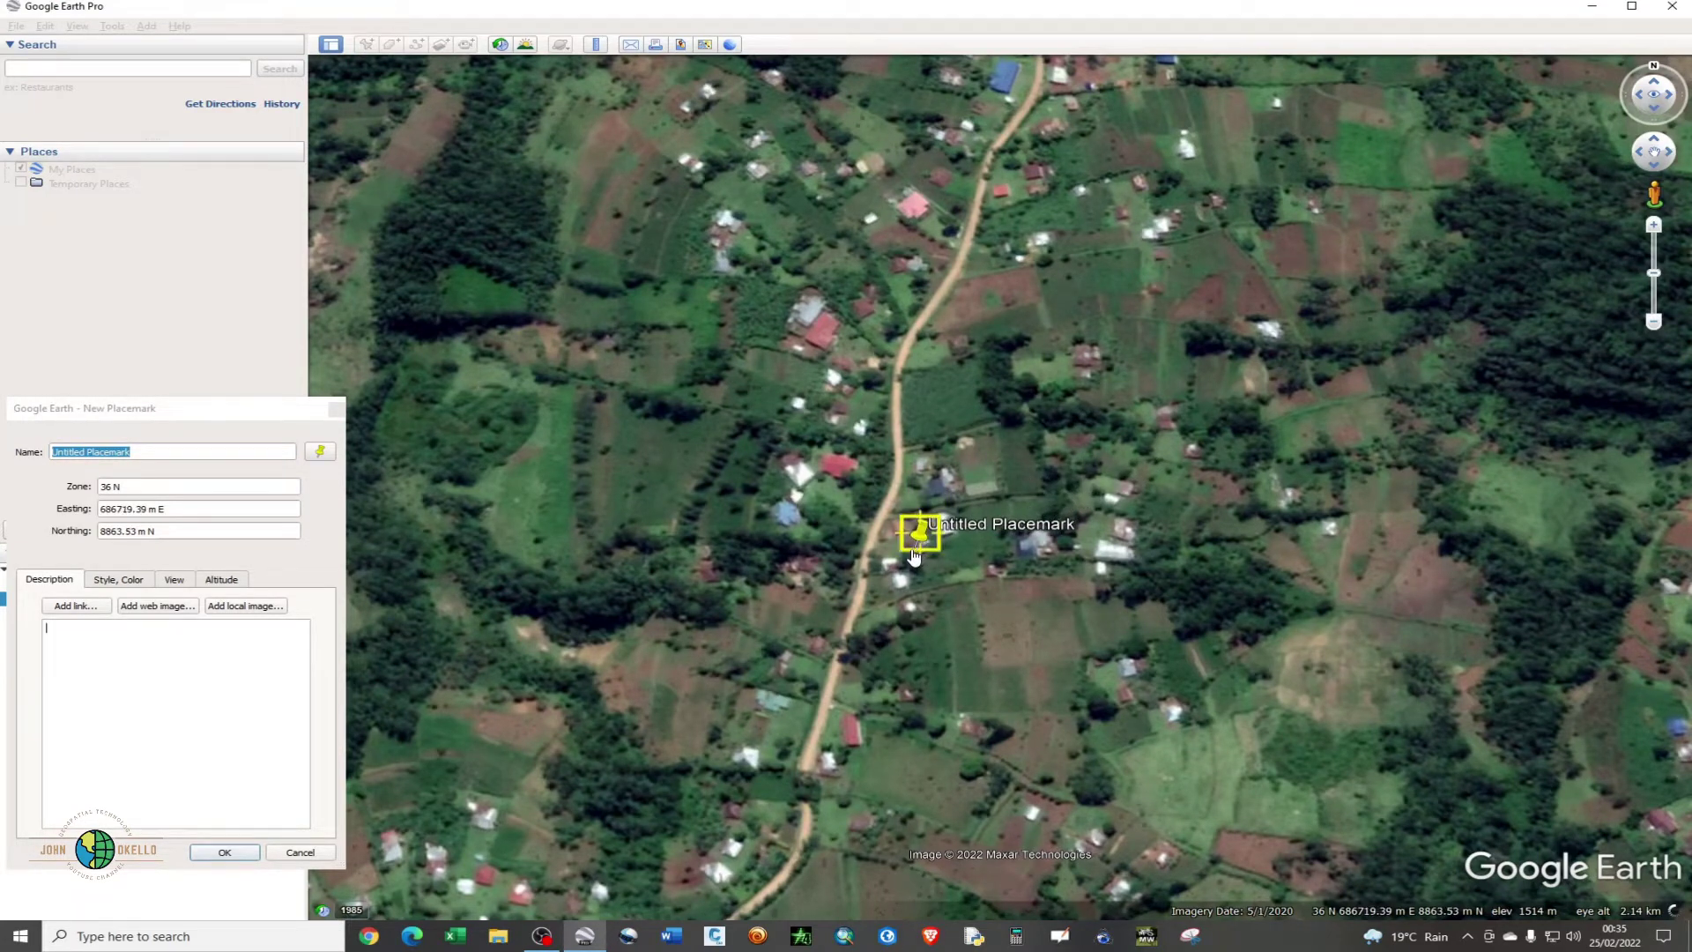
{"action": "mouse_move", "coordinate": [916, 551]}
{"action": "left_mouse_down"}
{"action": "mouse_move", "coordinate": [929, 581]}
{"action": "mouse_move", "coordinate": [1010, 543]}
{"action": "mouse_move", "coordinate": [1020, 492]}
{"action": "mouse_move", "coordinate": [1022, 520]}
{"action": "mouse_move", "coordinate": [915, 552]}
{"action": "left_mouse_up"}
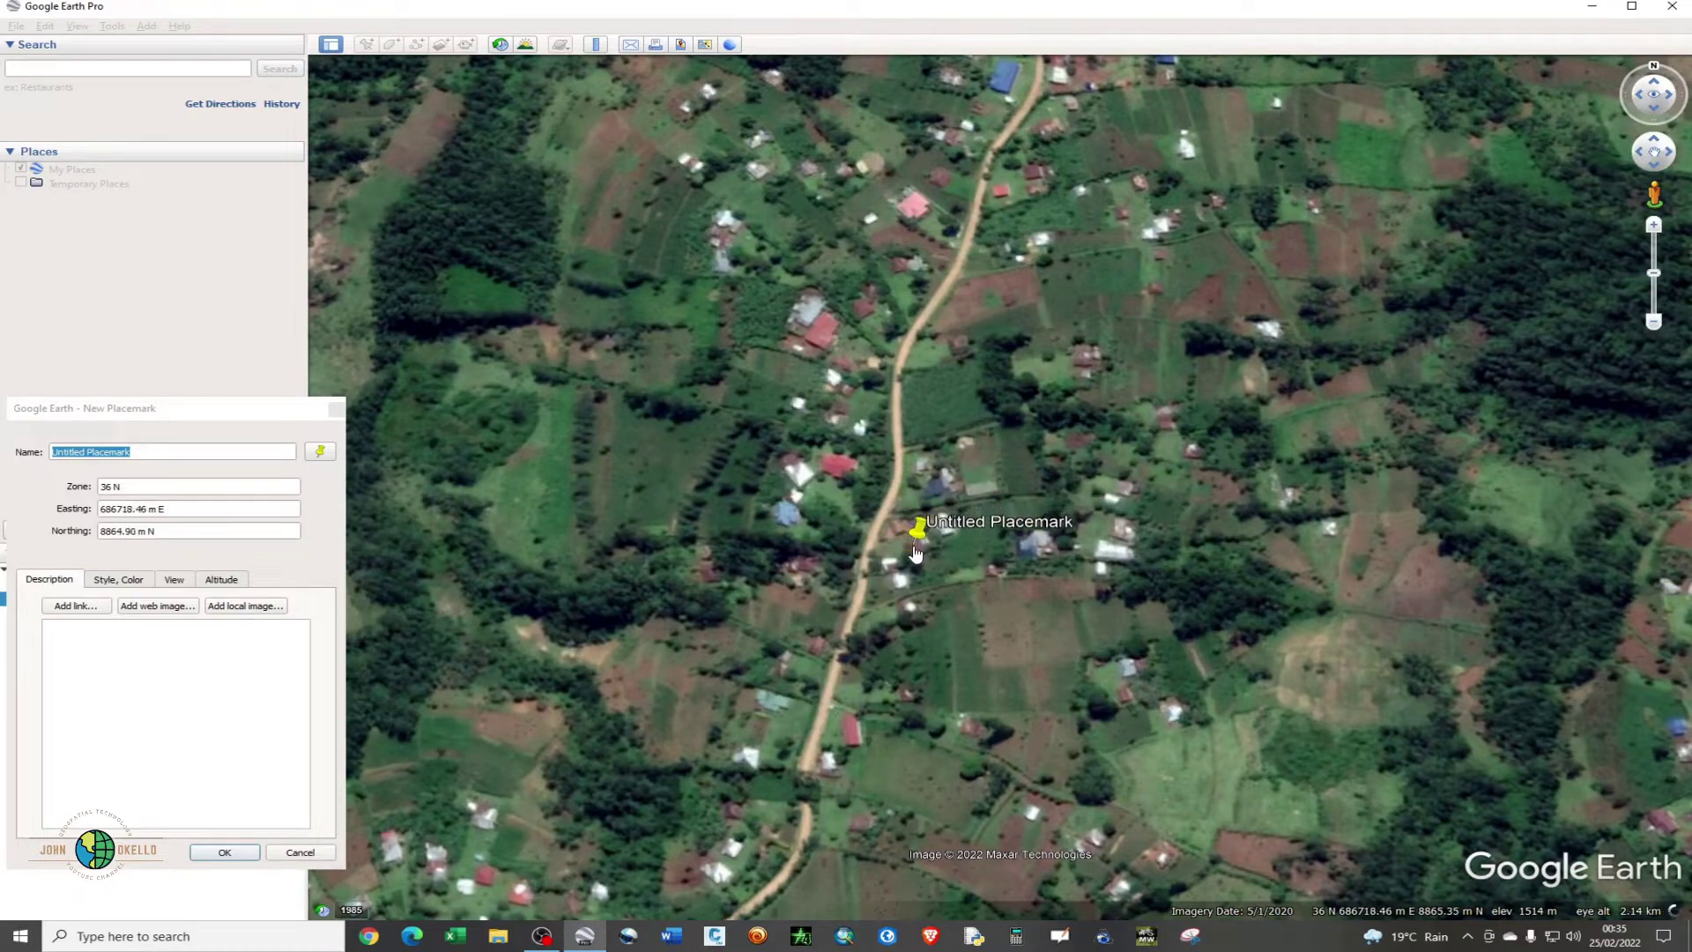
Step: Name the new placemark "My Home"
{"action": "double_click", "coordinate": [182, 450]}
{"action": "triple_click", "coordinate": [182, 450]}
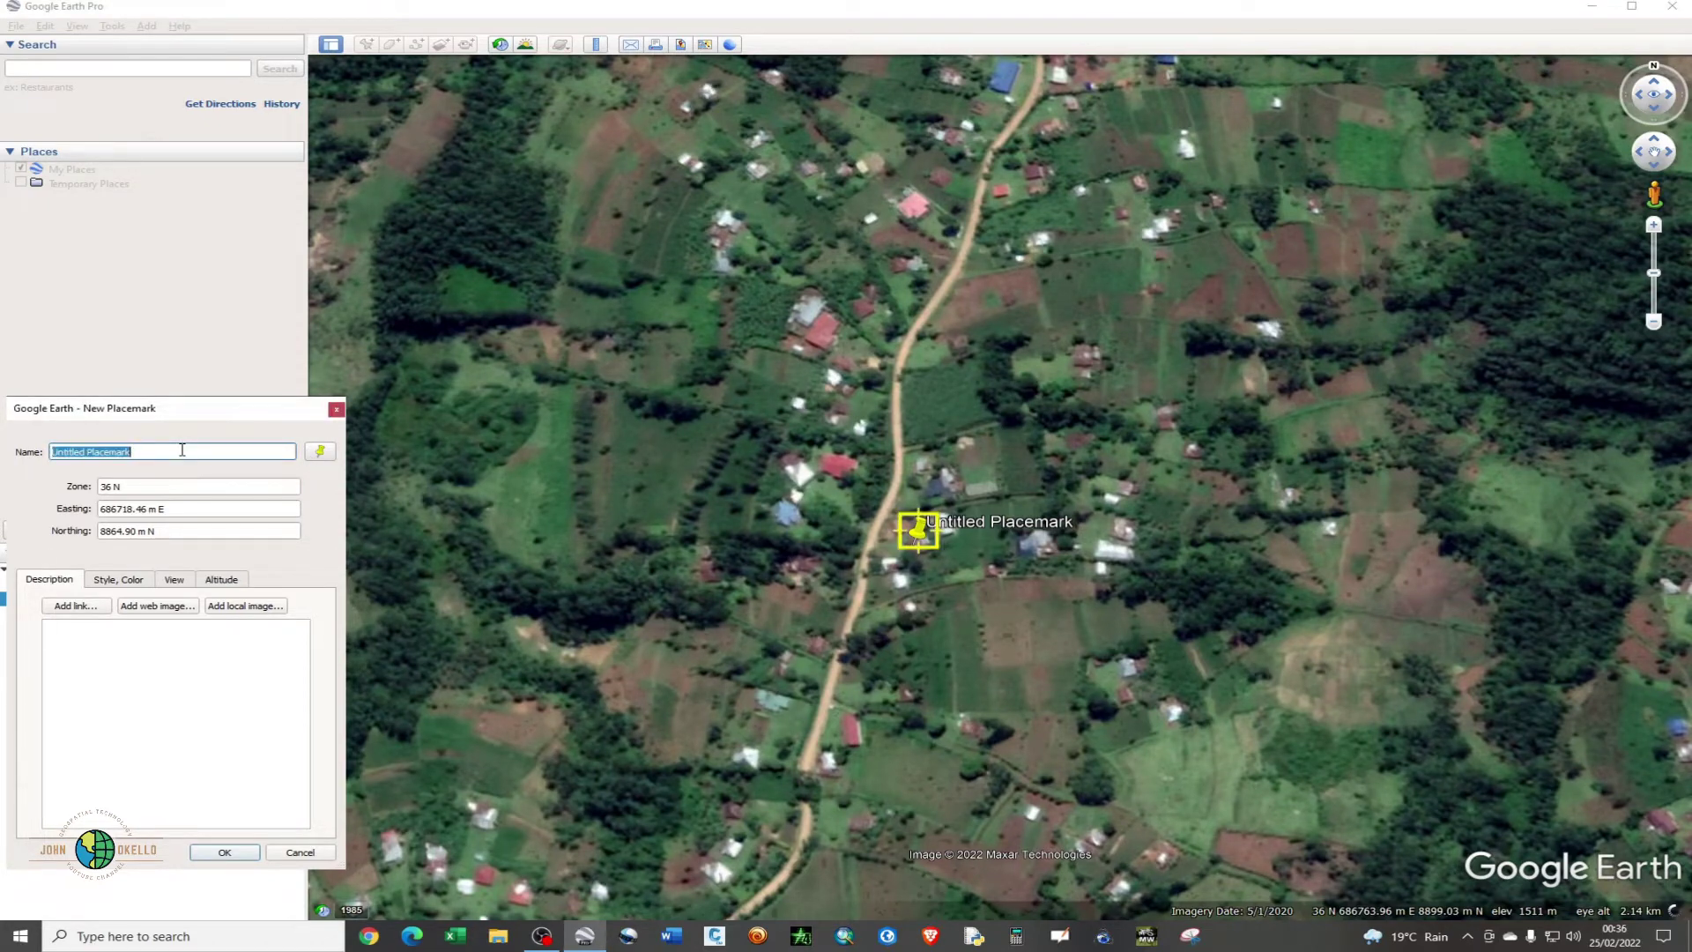
{"action": "key", "text": "BackSpace"}
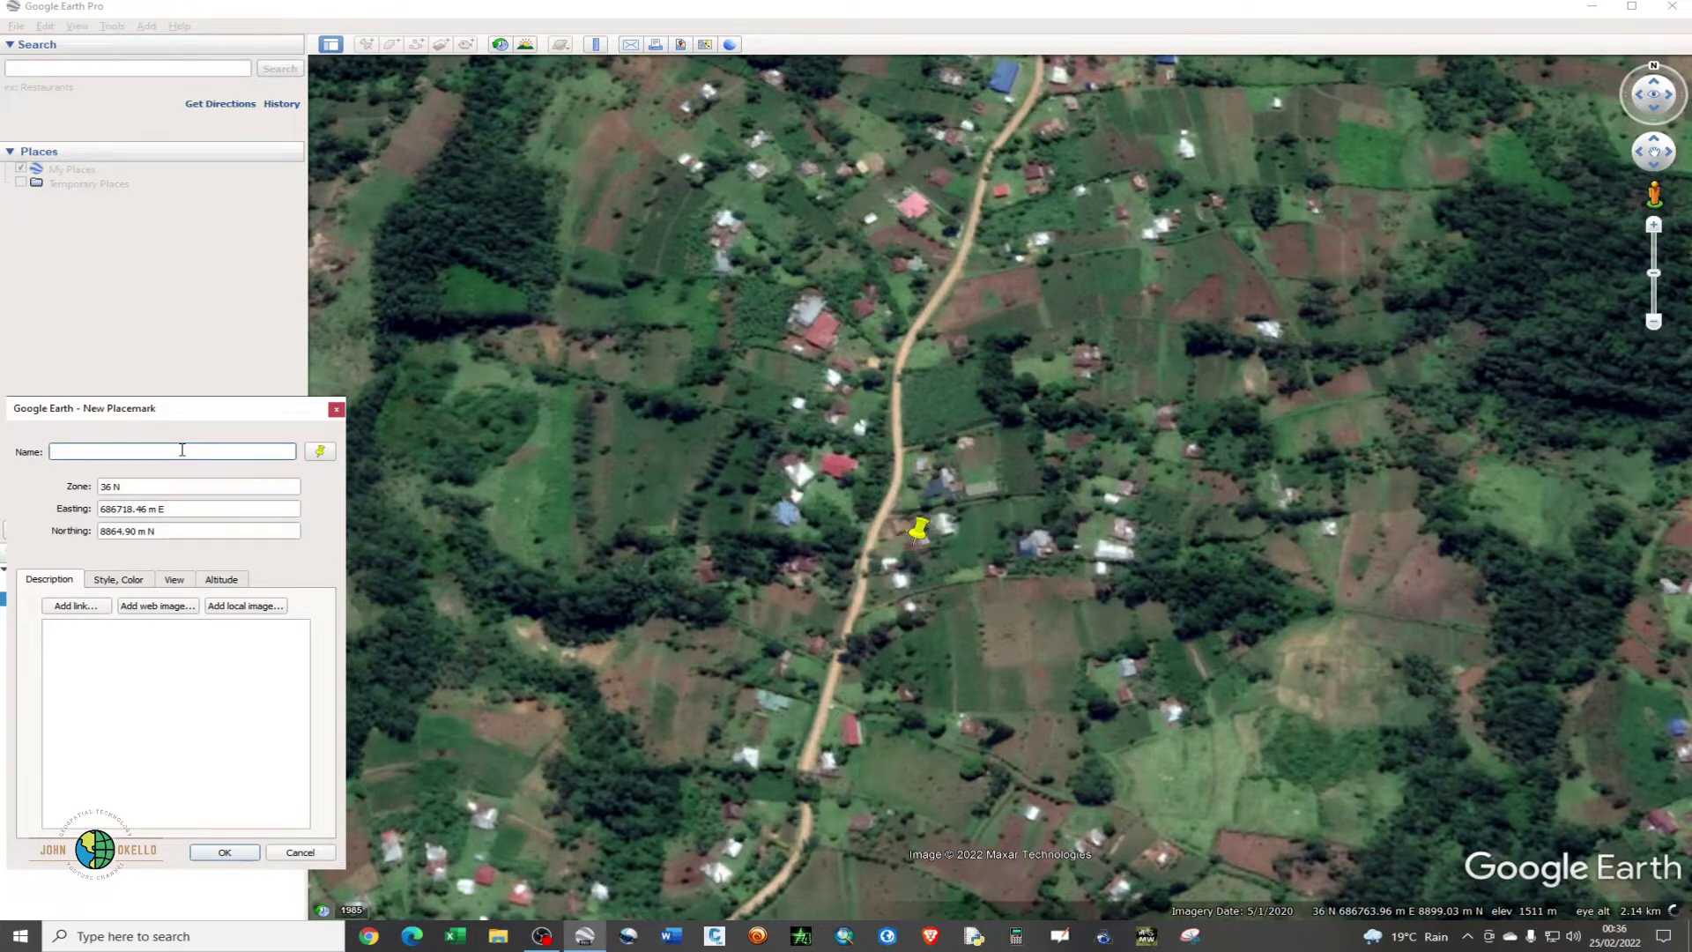
{"action": "type", "text": "My Home"}
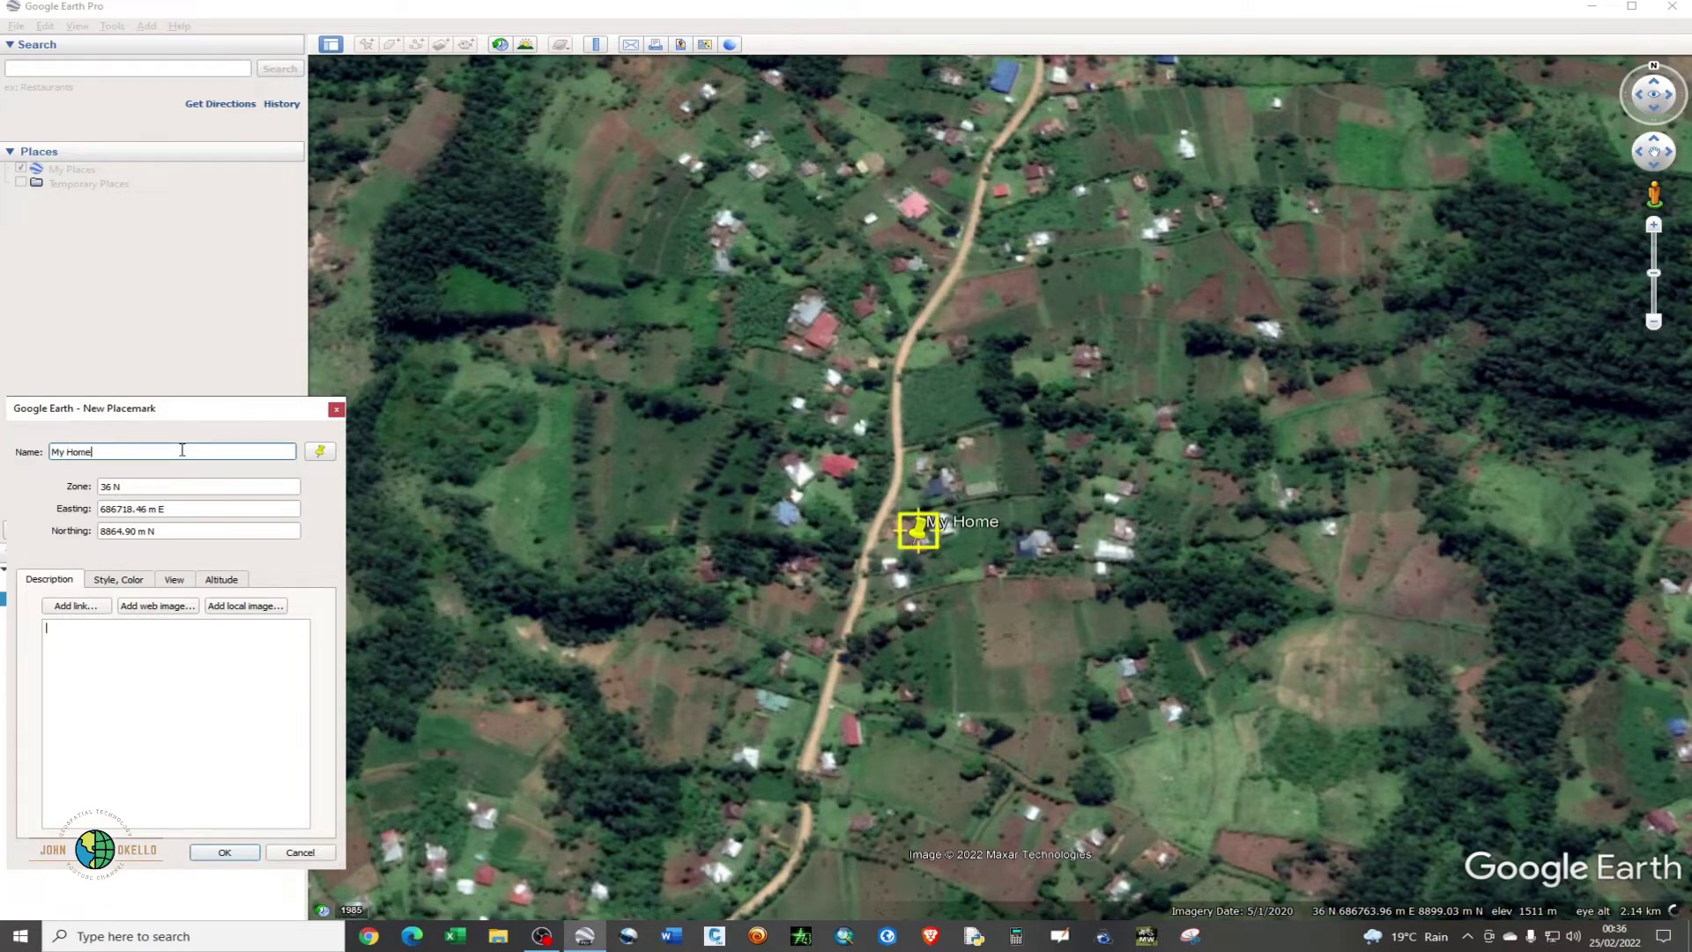
Step: Give the My Home placemark the blue star marker icon and nudge it slightly south onto the house
{"action": "left_click", "coordinate": [321, 452]}
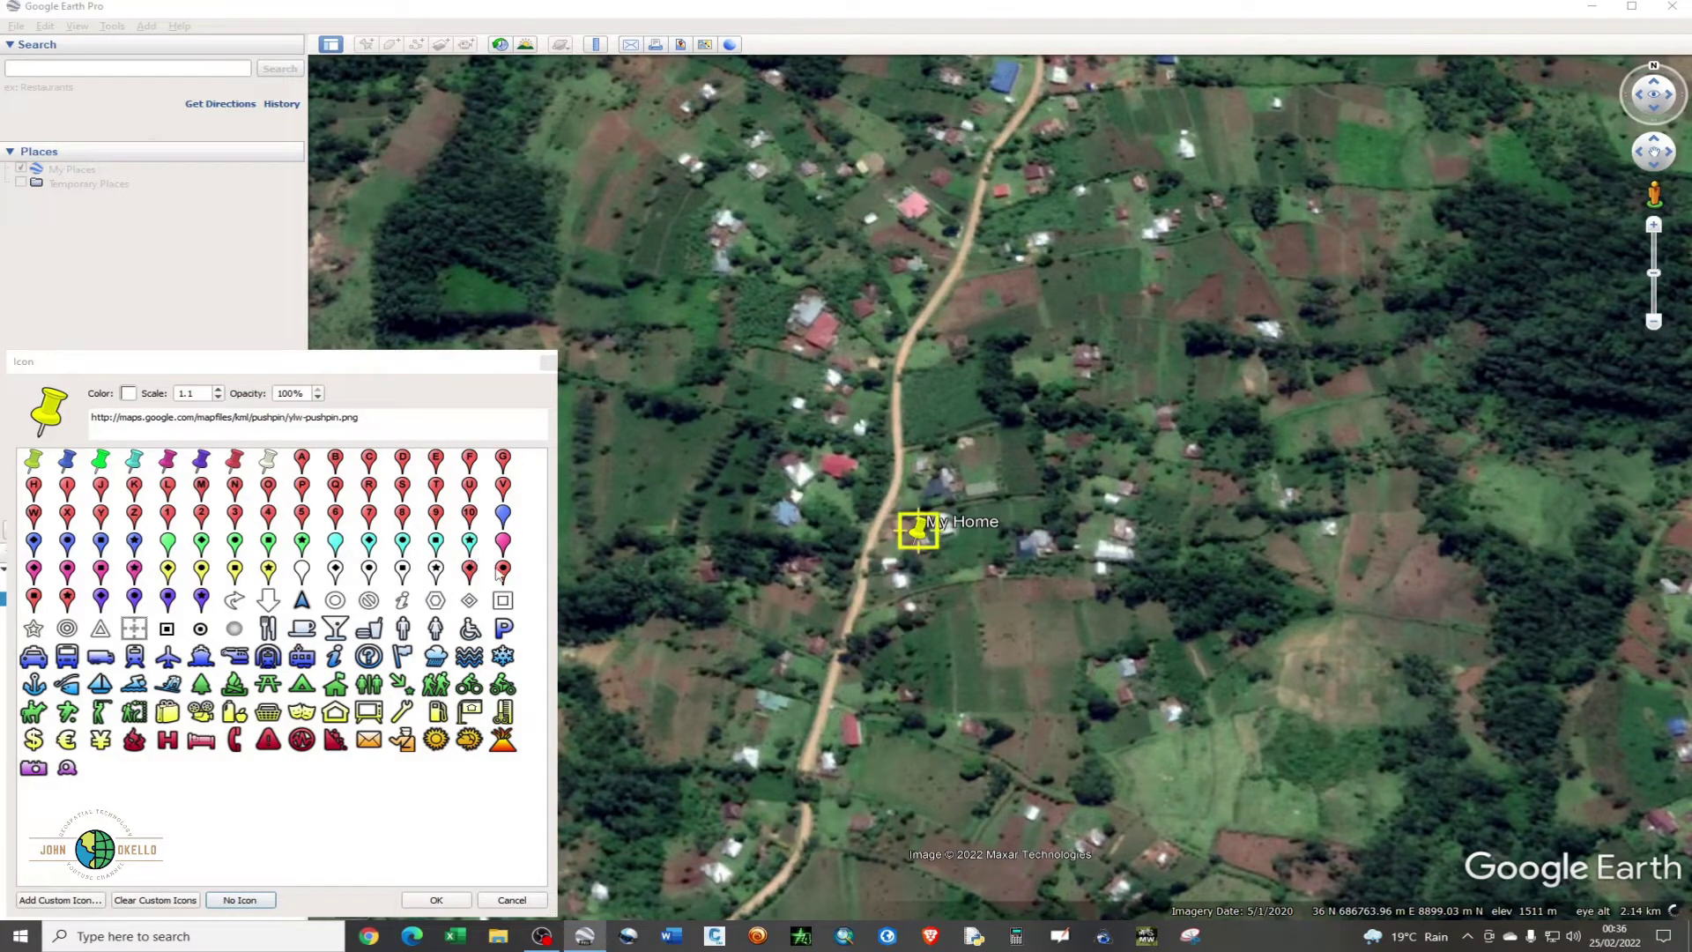
{"action": "left_click", "coordinate": [134, 544]}
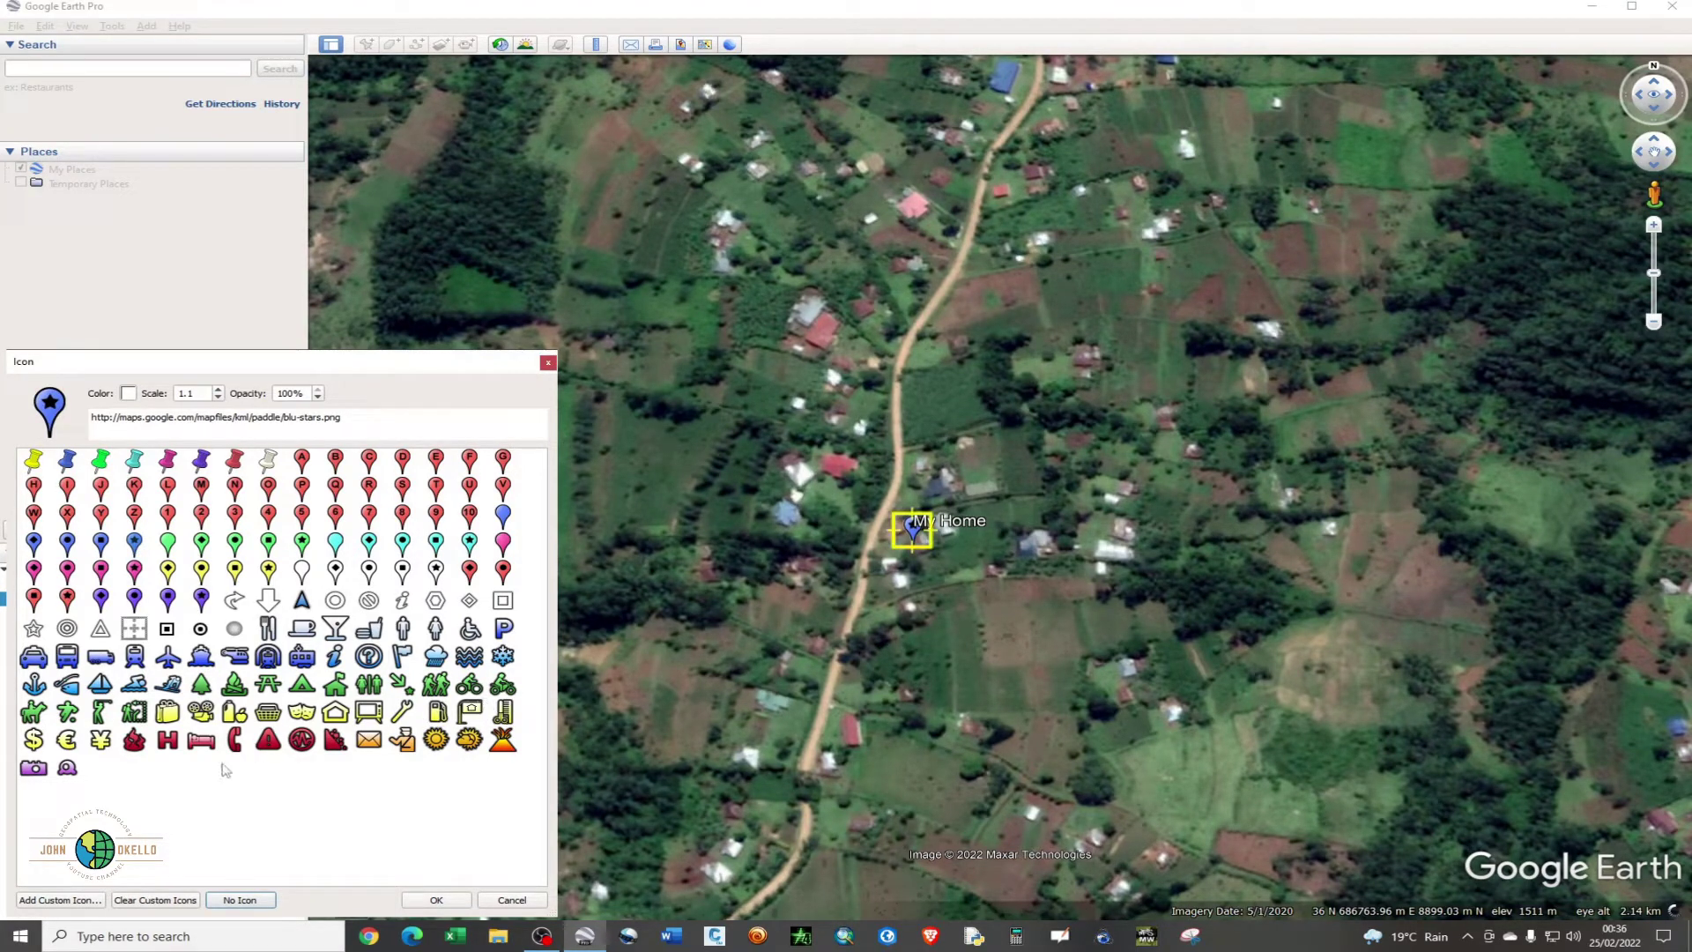
{"action": "left_click", "coordinate": [427, 899]}
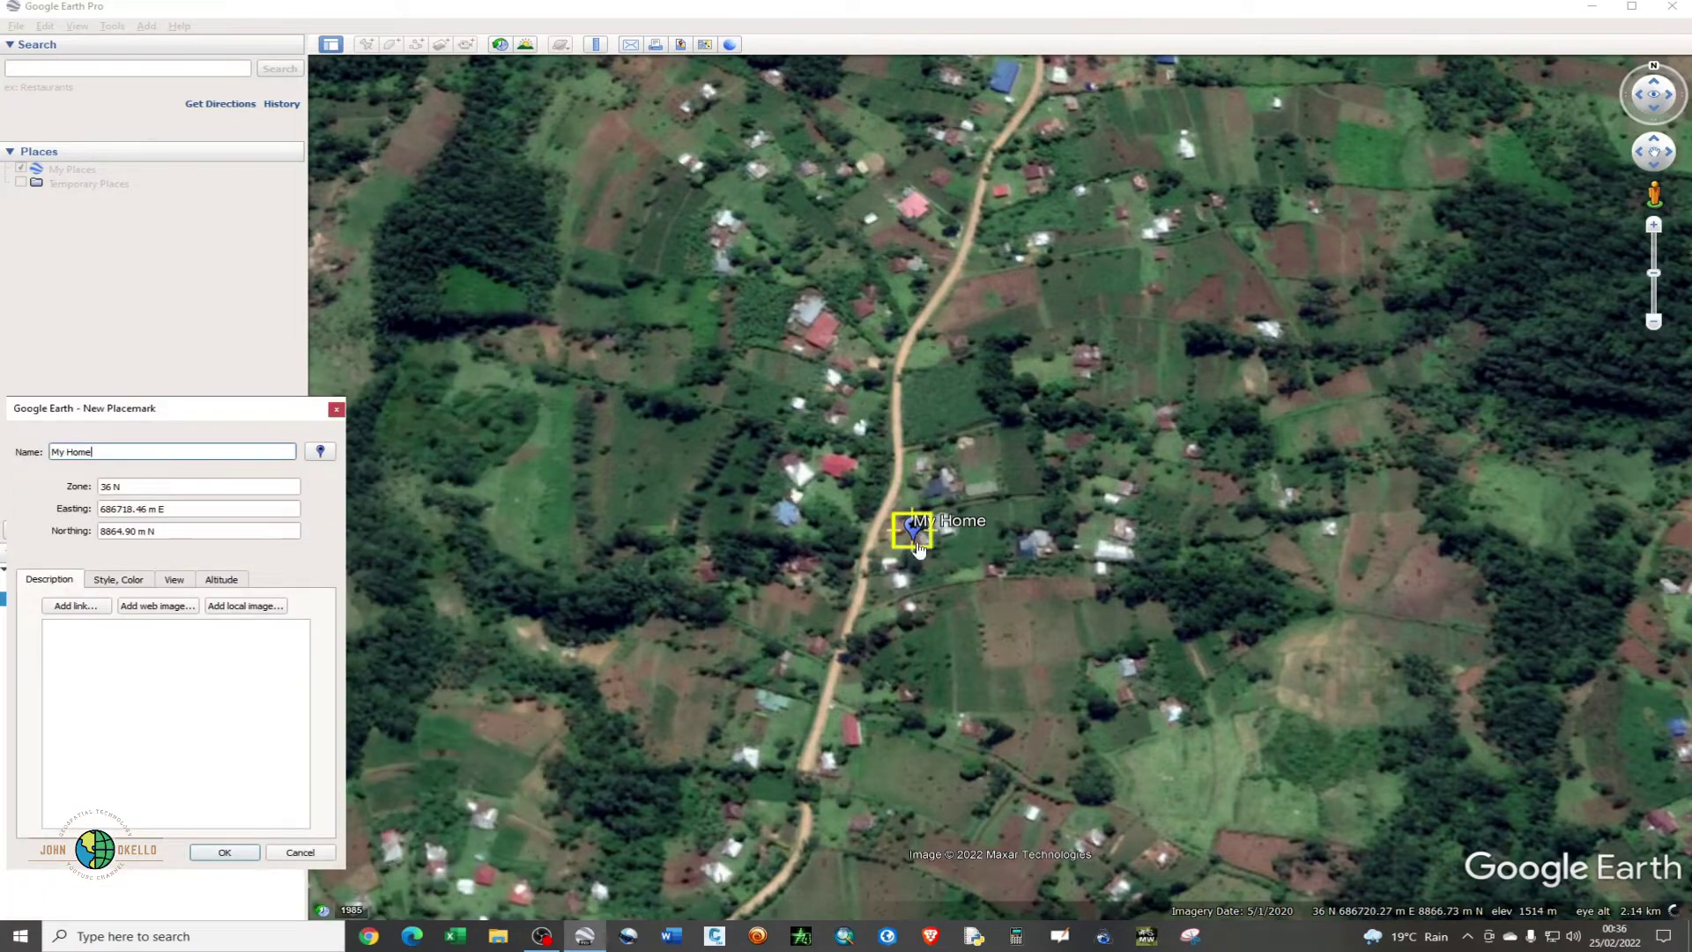
{"action": "left_click_drag", "start_coordinate": [918, 546], "coordinate": [916, 556]}
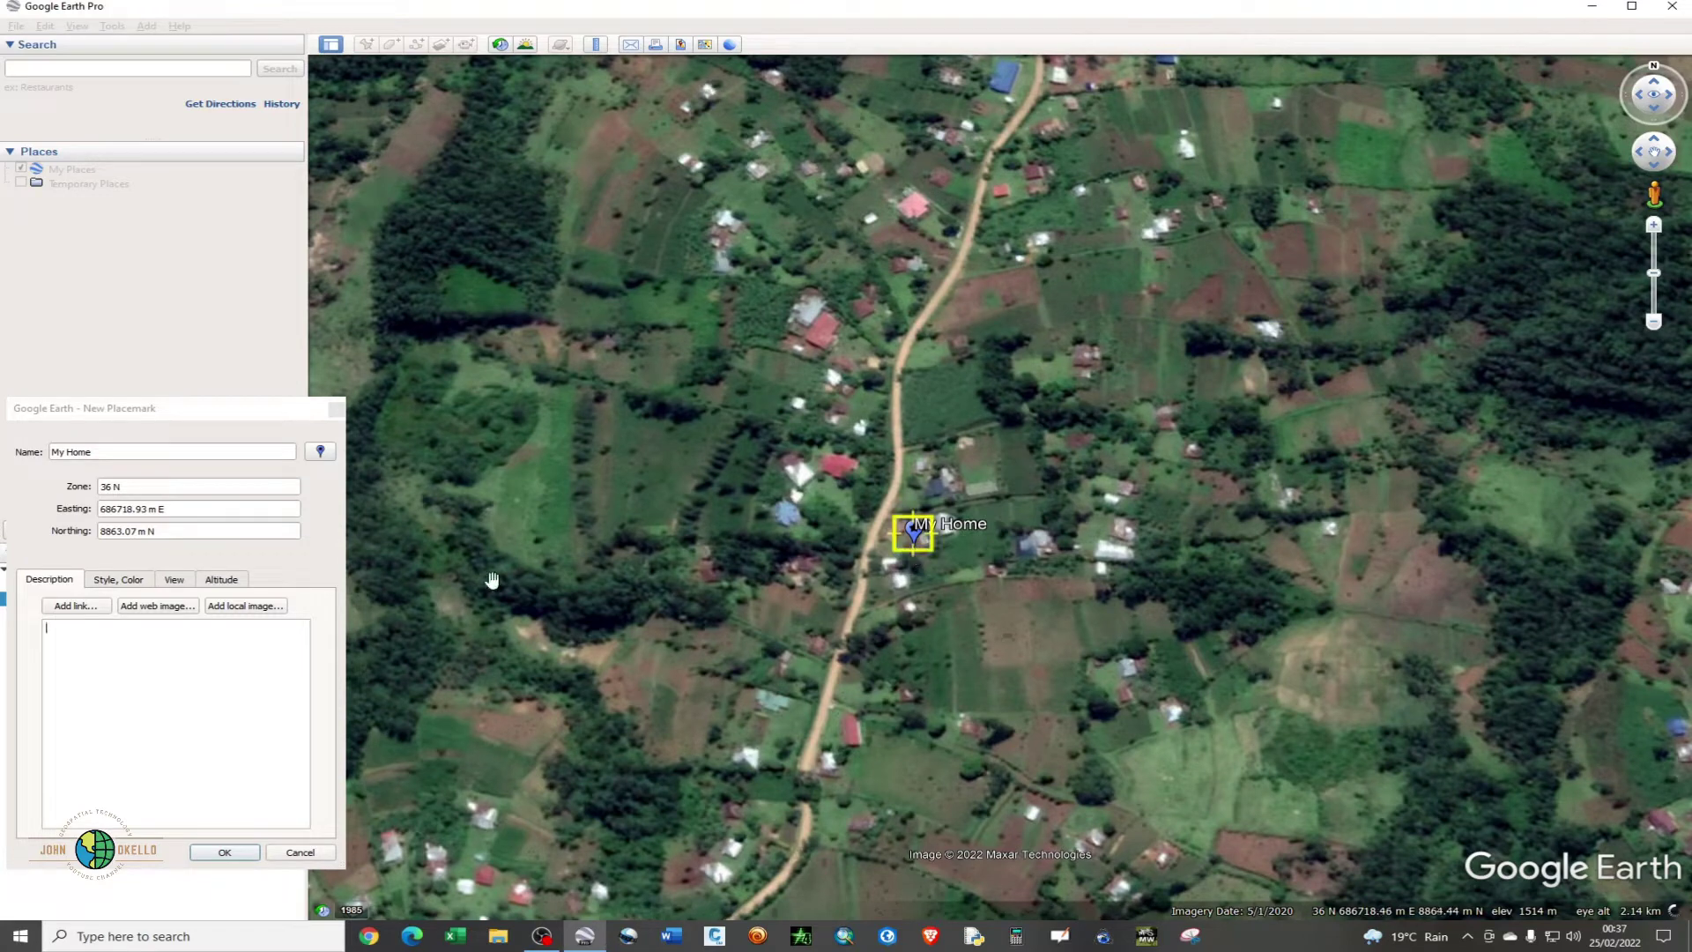
Step: Review the icon color choices without changing them and save the My Home placemark
{"action": "left_click", "coordinate": [129, 585]}
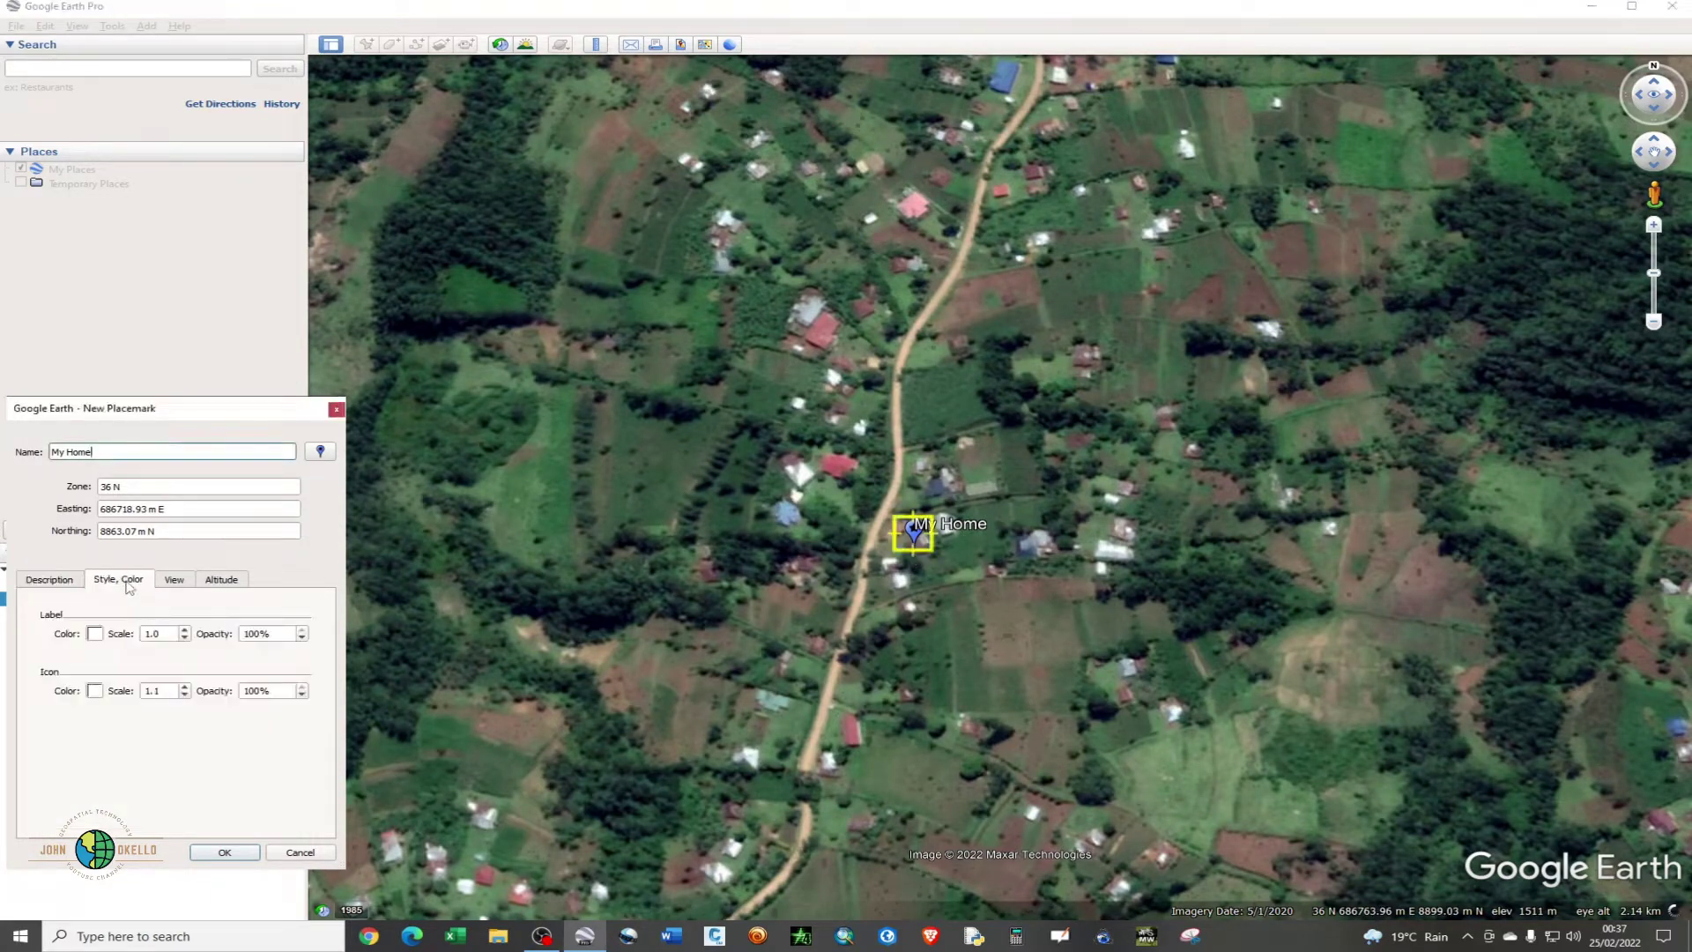
{"action": "left_click", "coordinate": [95, 691]}
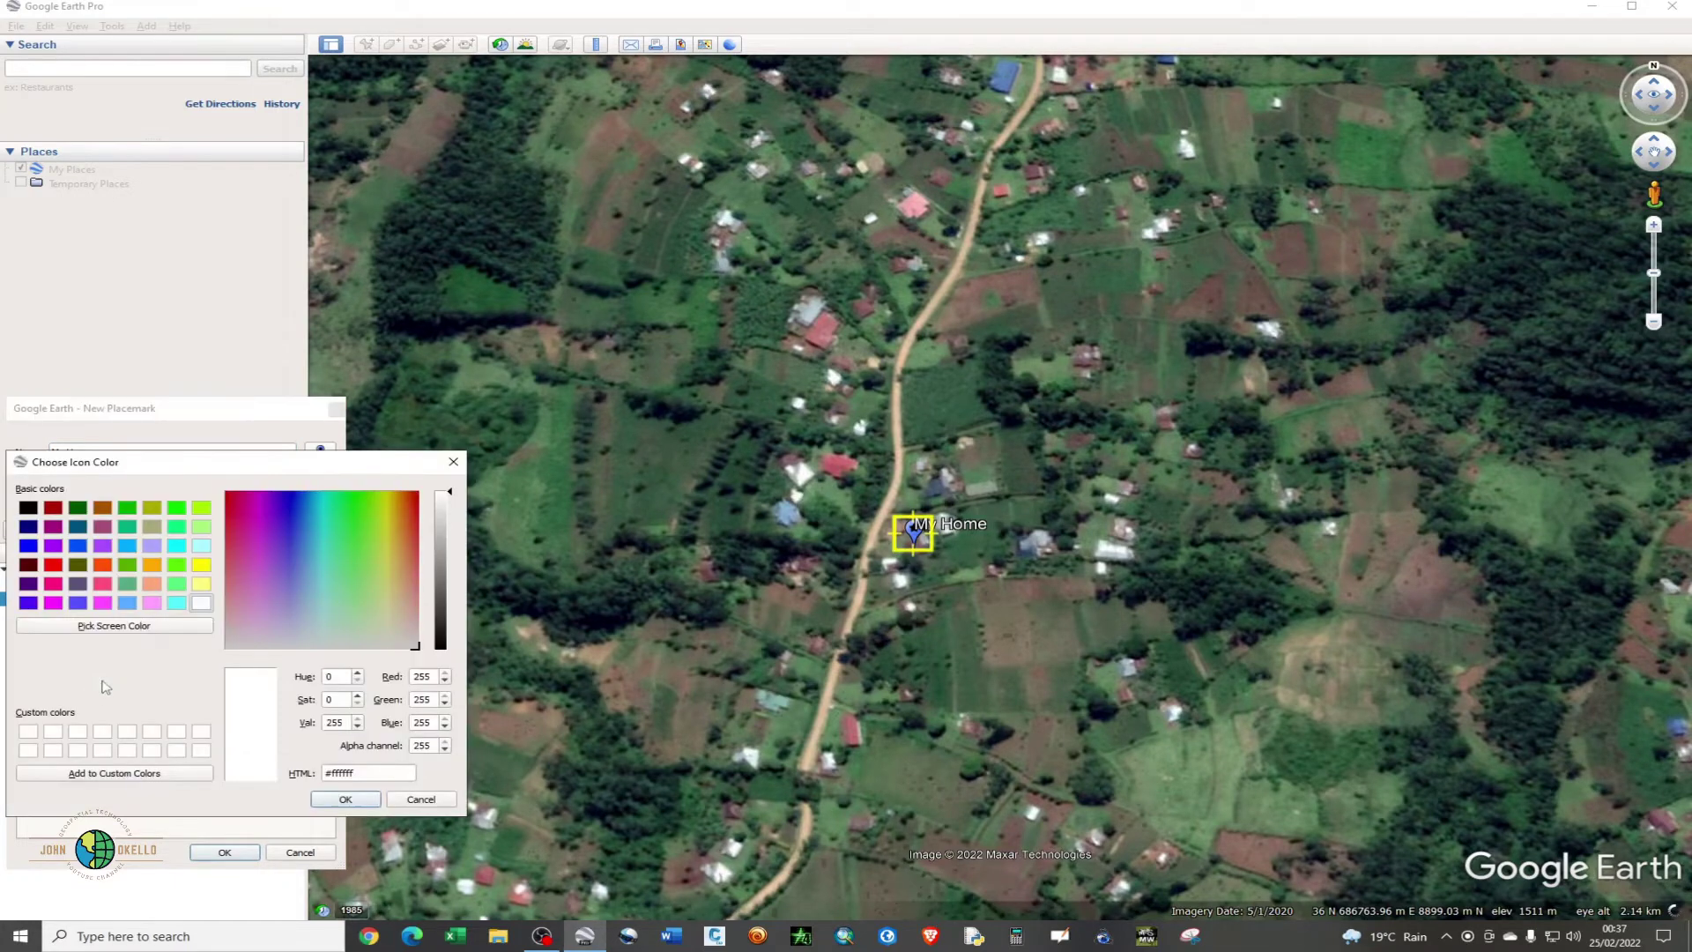
{"action": "left_click", "coordinate": [454, 463]}
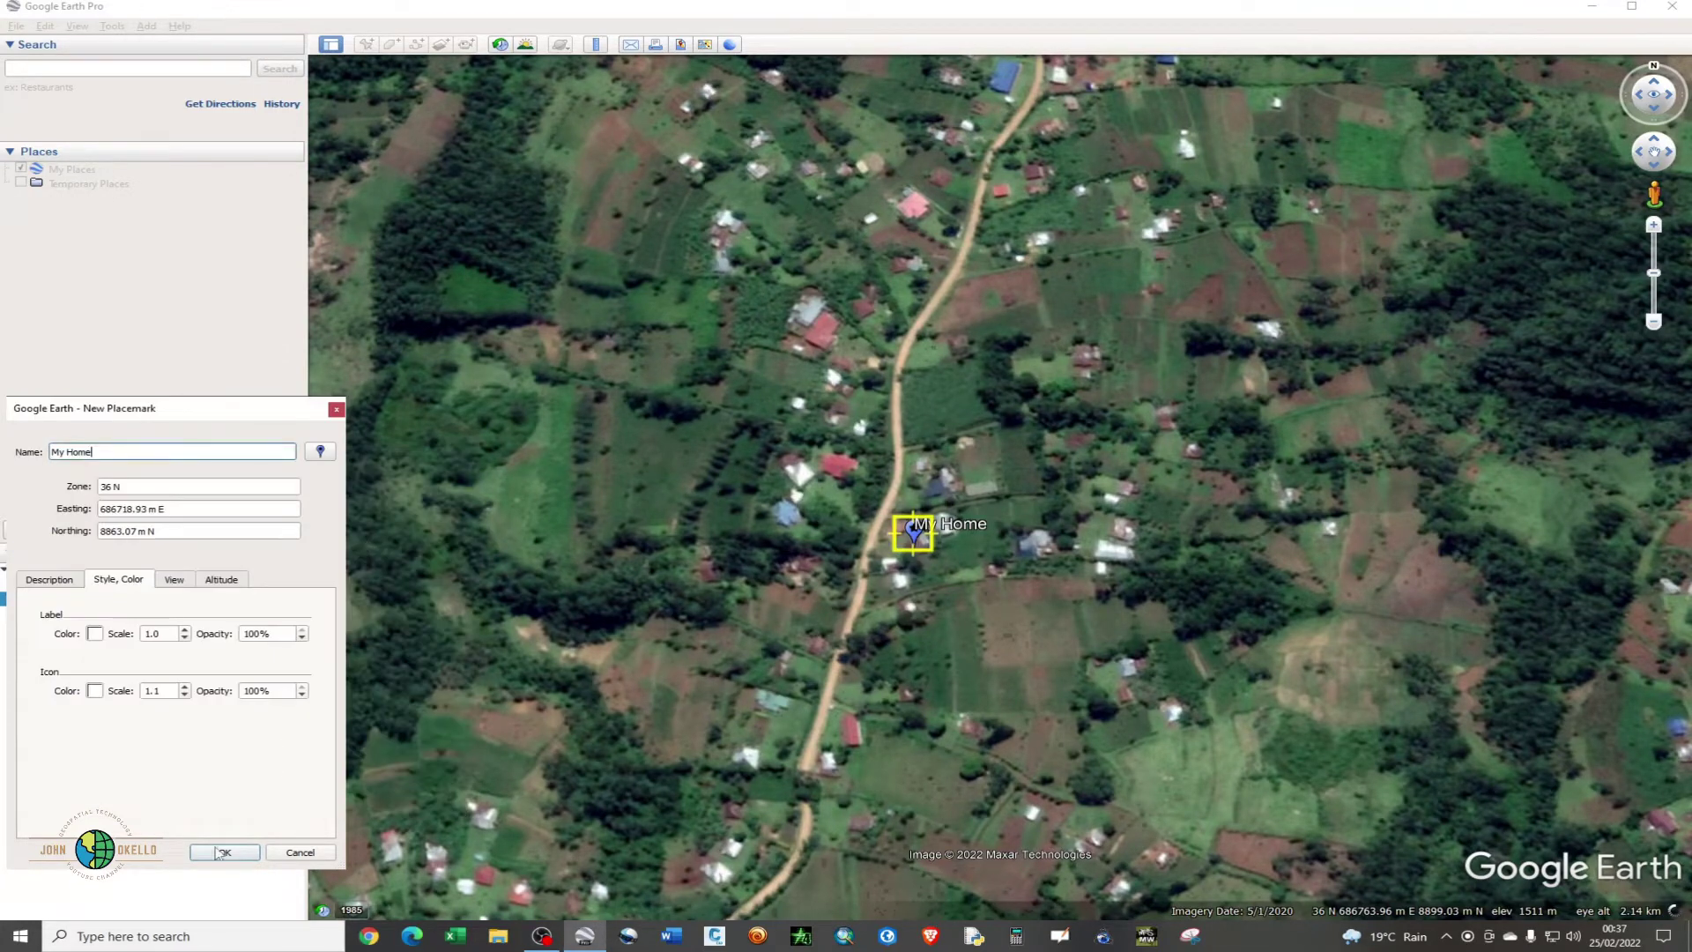
{"action": "left_click", "coordinate": [223, 852]}
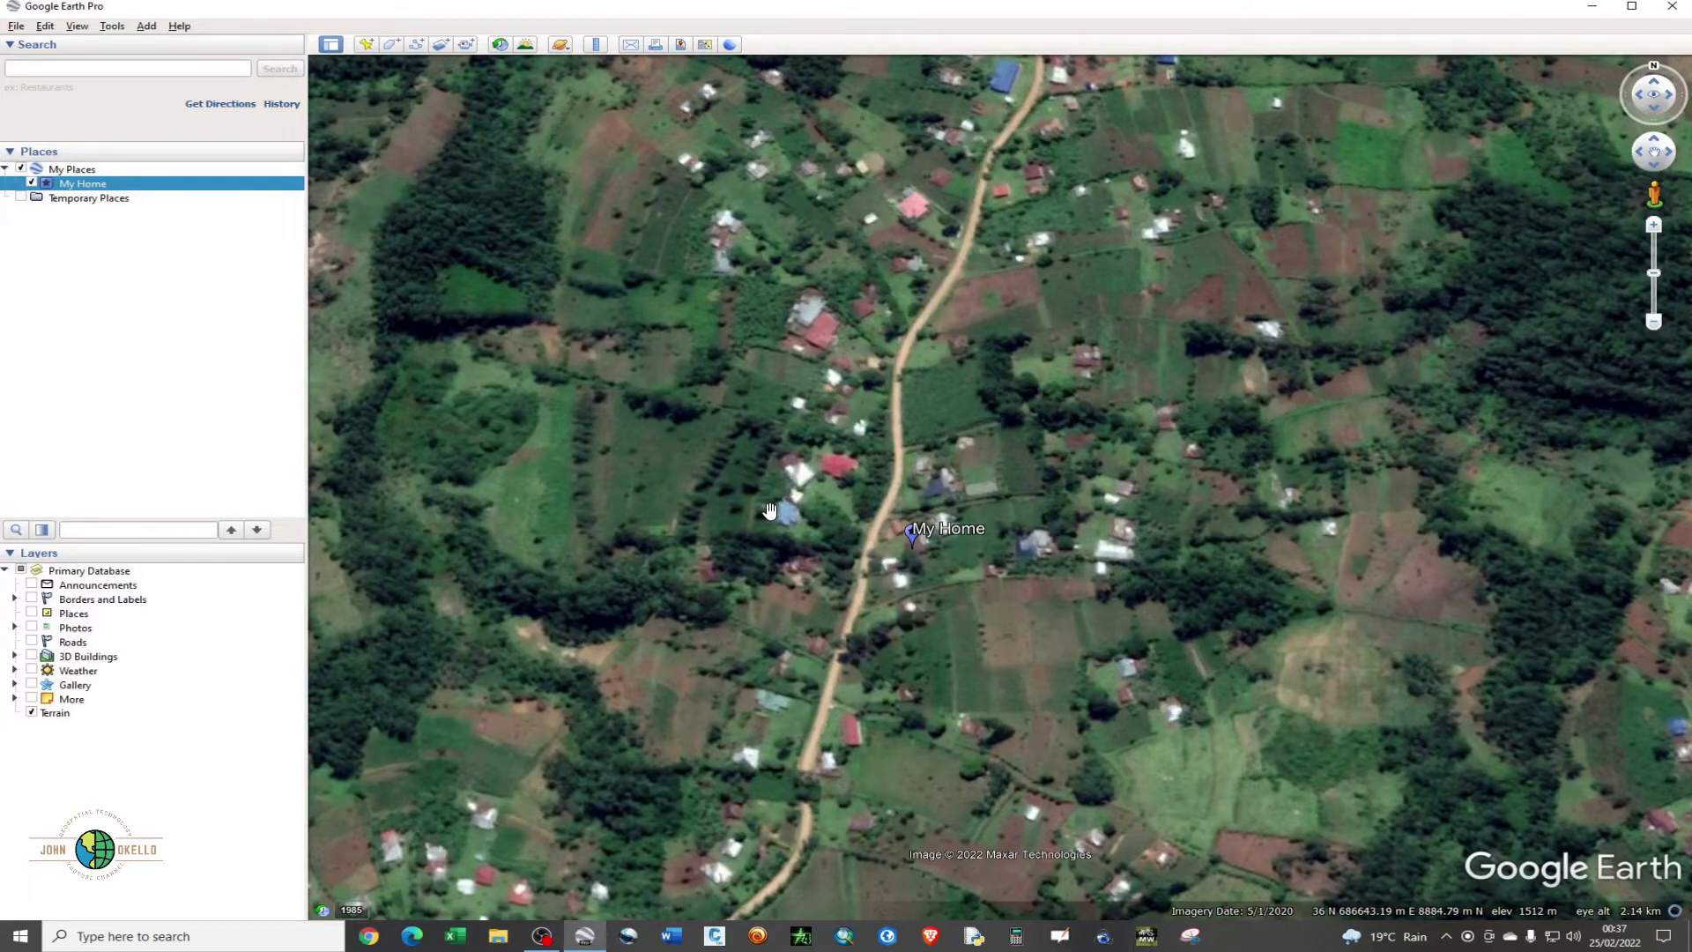
Step: Add a second placemark north of My Home and name it "Spring Wate Tap"
{"action": "scroll", "coordinate": [780, 535], "scroll_direction": "down", "scroll_amount": 2}
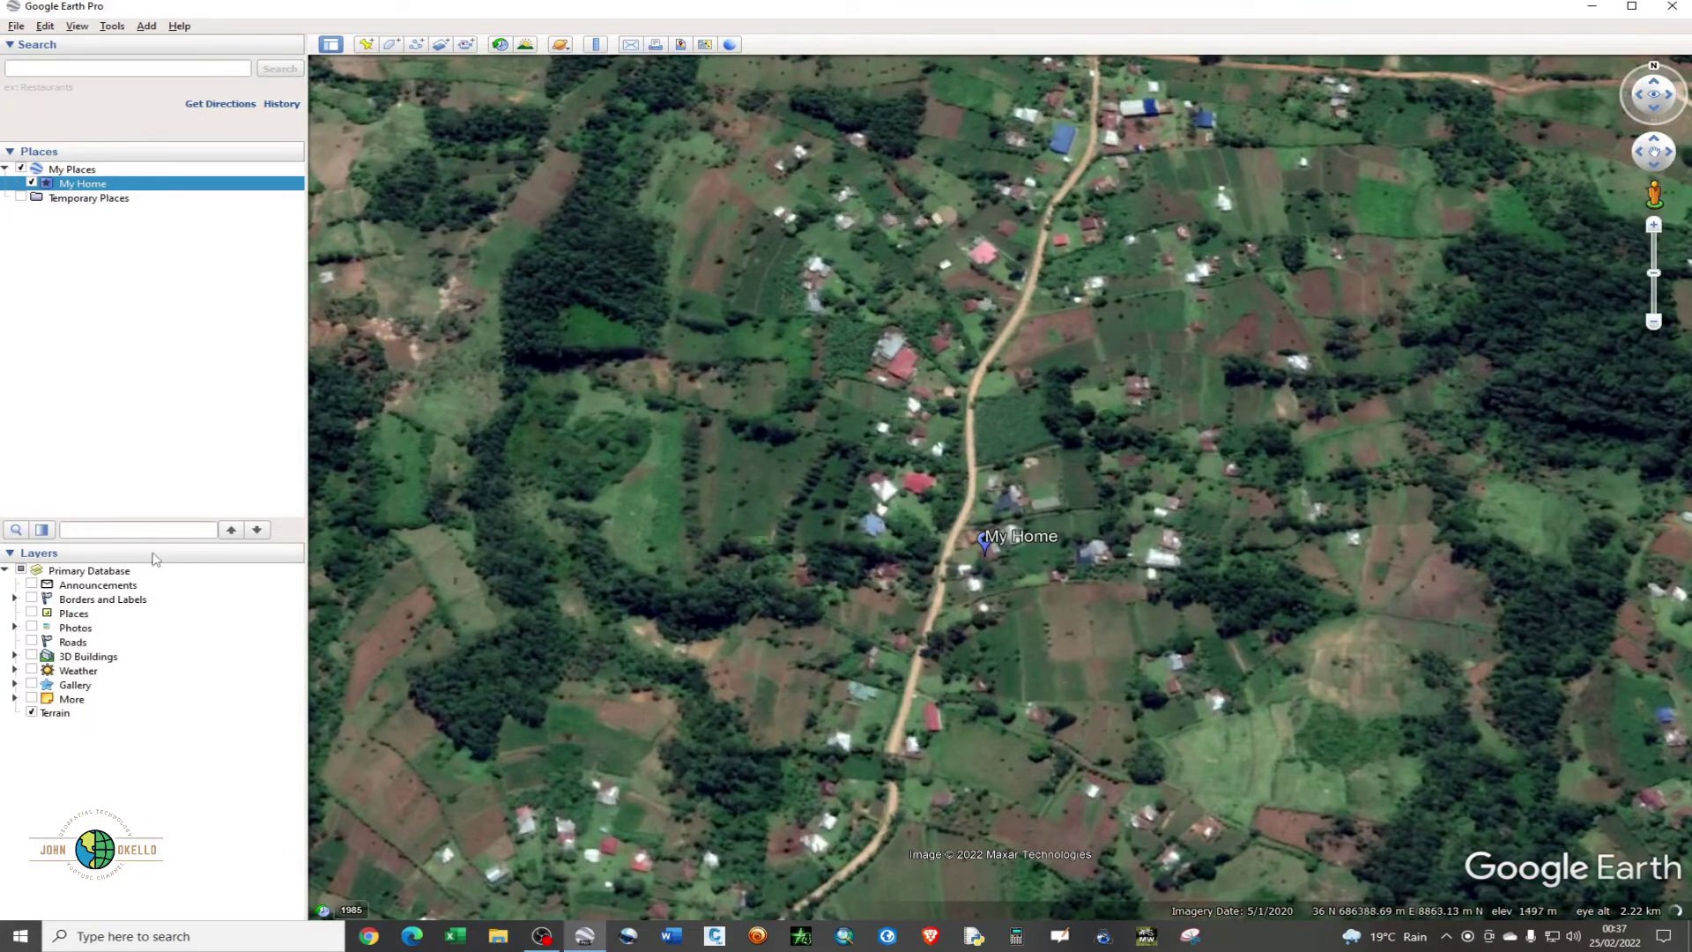
{"action": "left_click", "coordinate": [364, 46]}
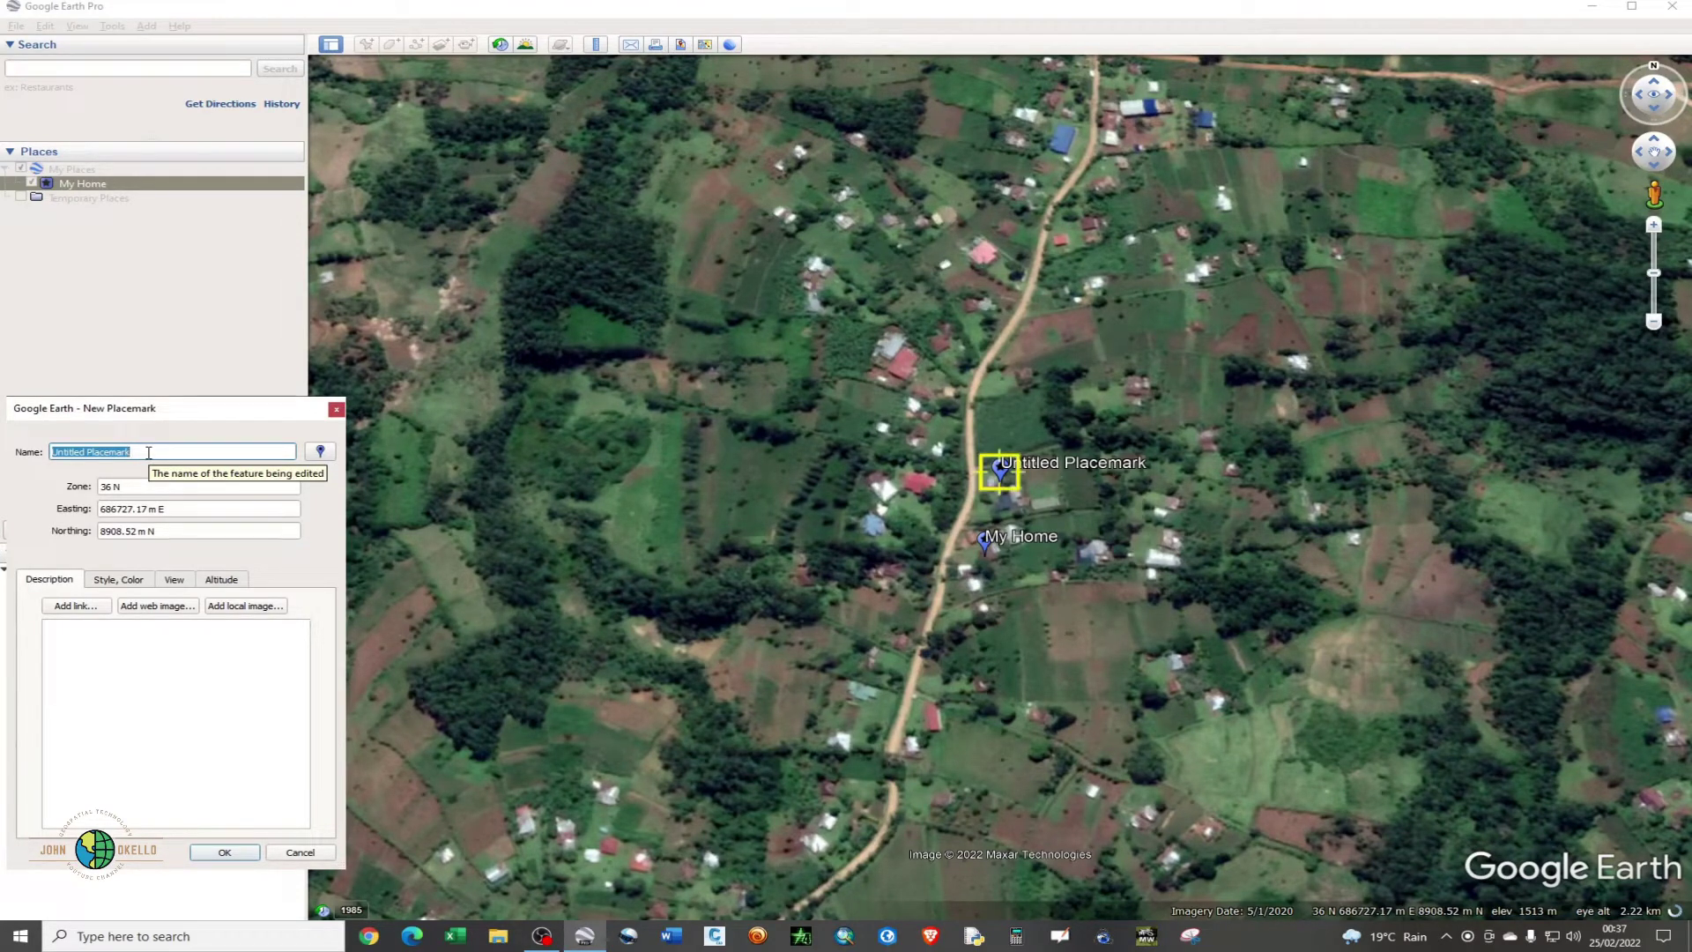
{"action": "type", "text": "S"}
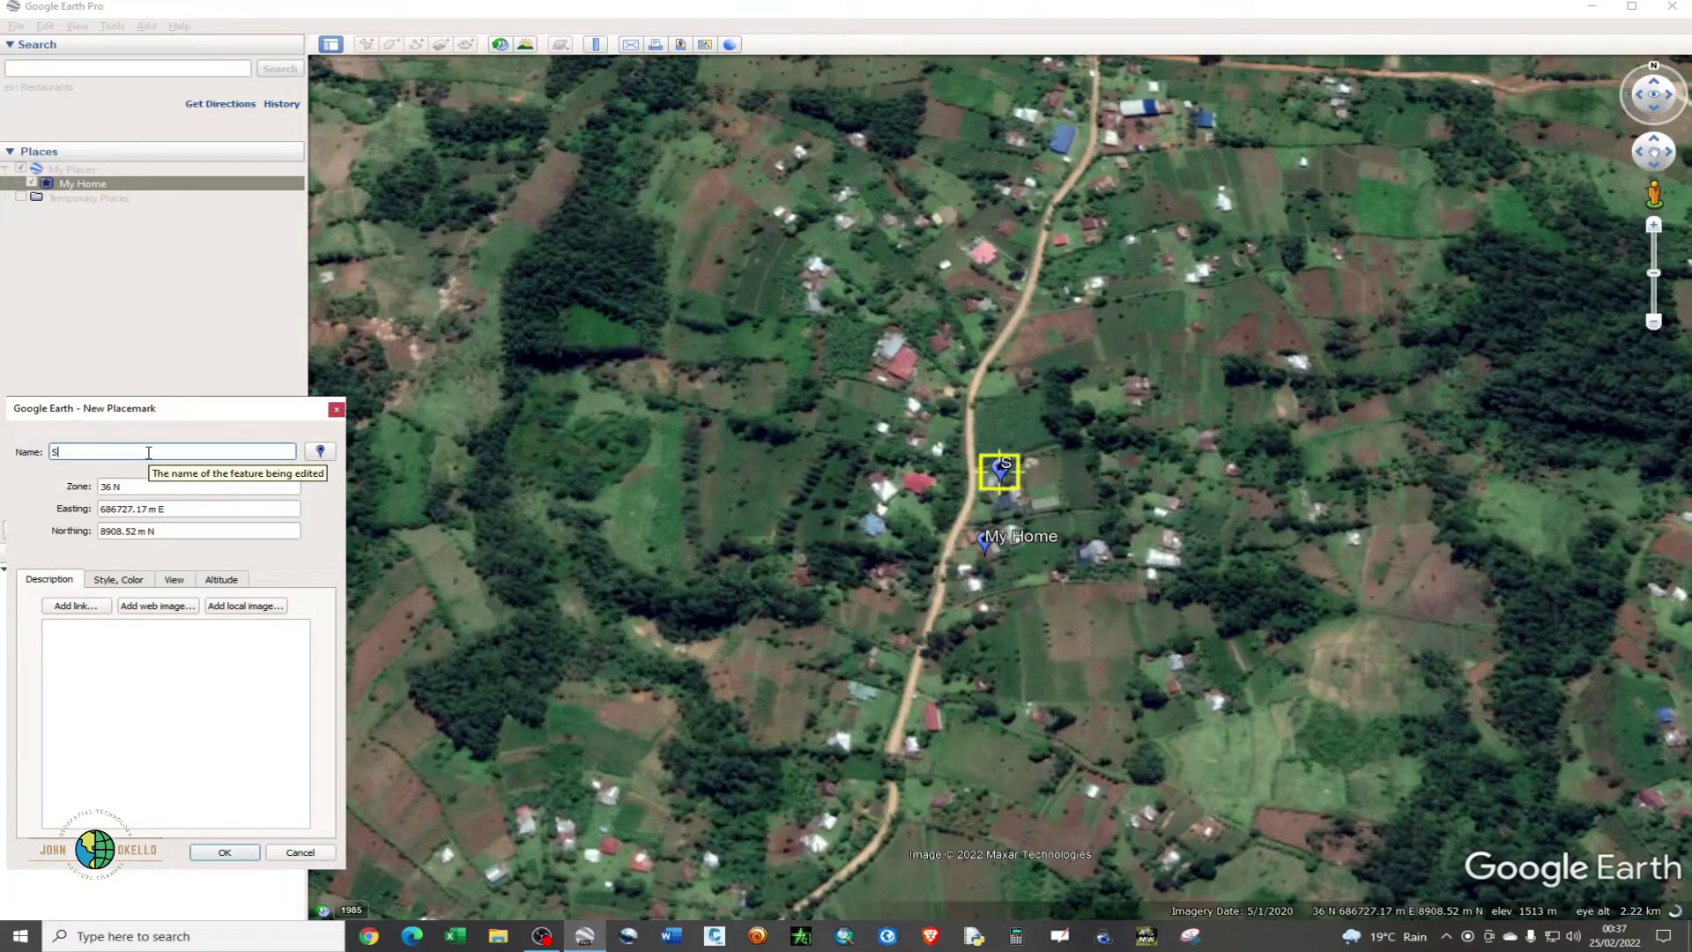
{"action": "type", "text": "pring "}
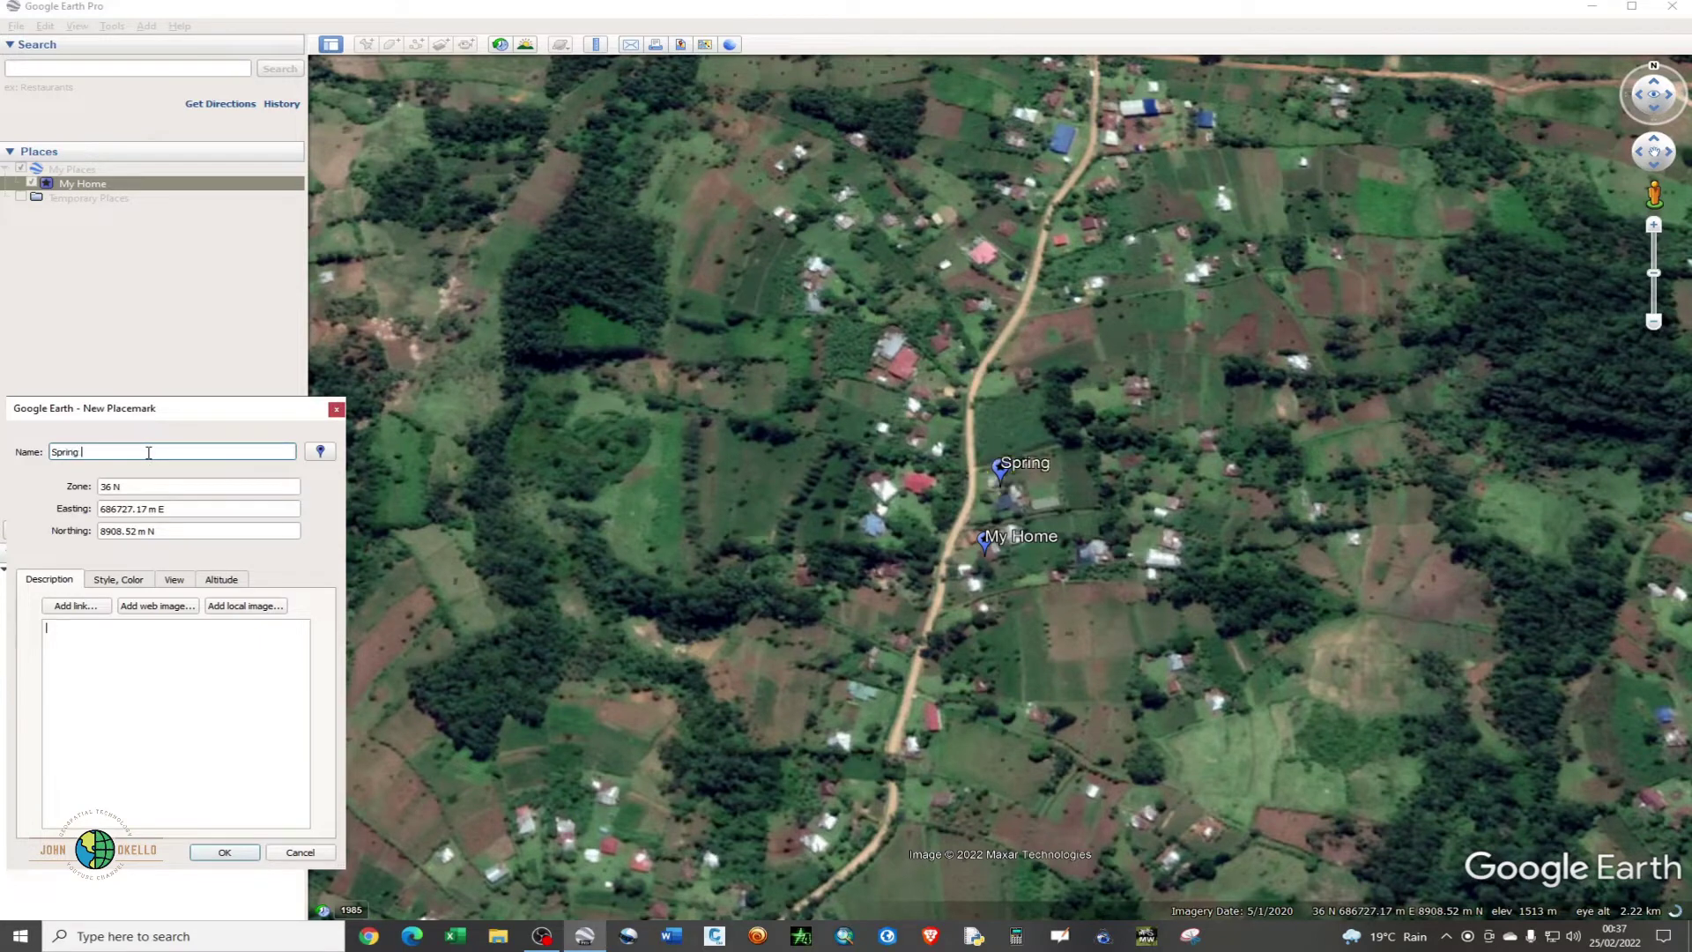
{"action": "type", "text": "Wate Tap"}
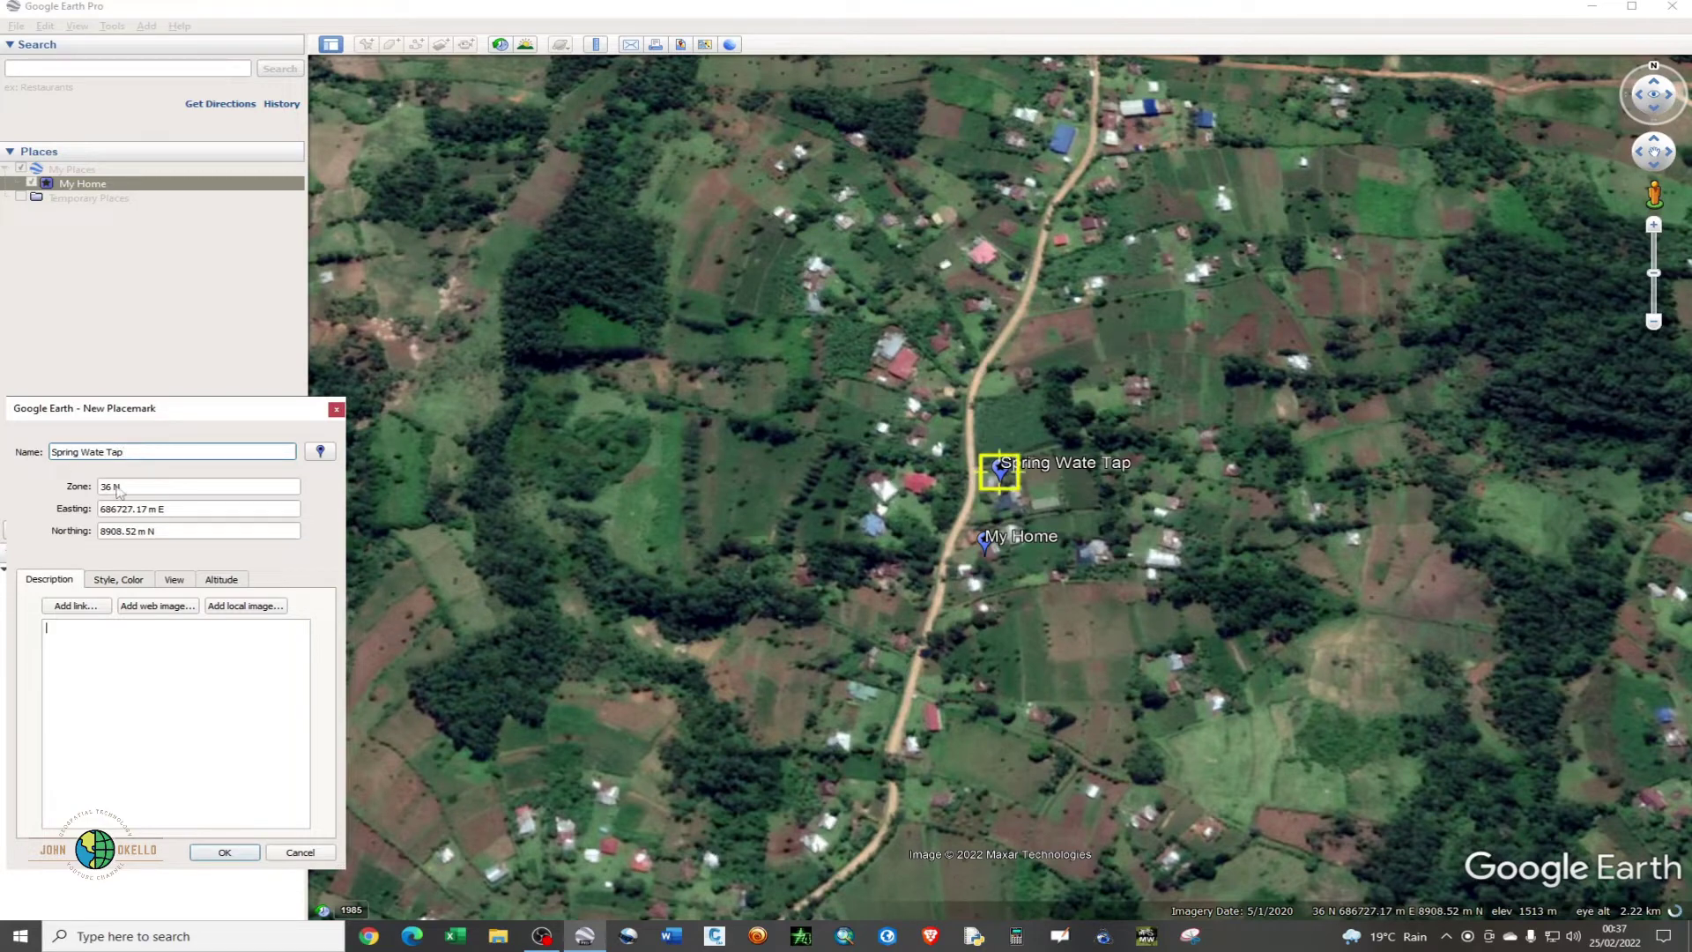
{"action": "key", "text": "Tab"}
Step: Give the Spring Wate Tap placemark the blank blue marker icon and set its icon color to #55ffff
{"action": "left_click", "coordinate": [320, 451]}
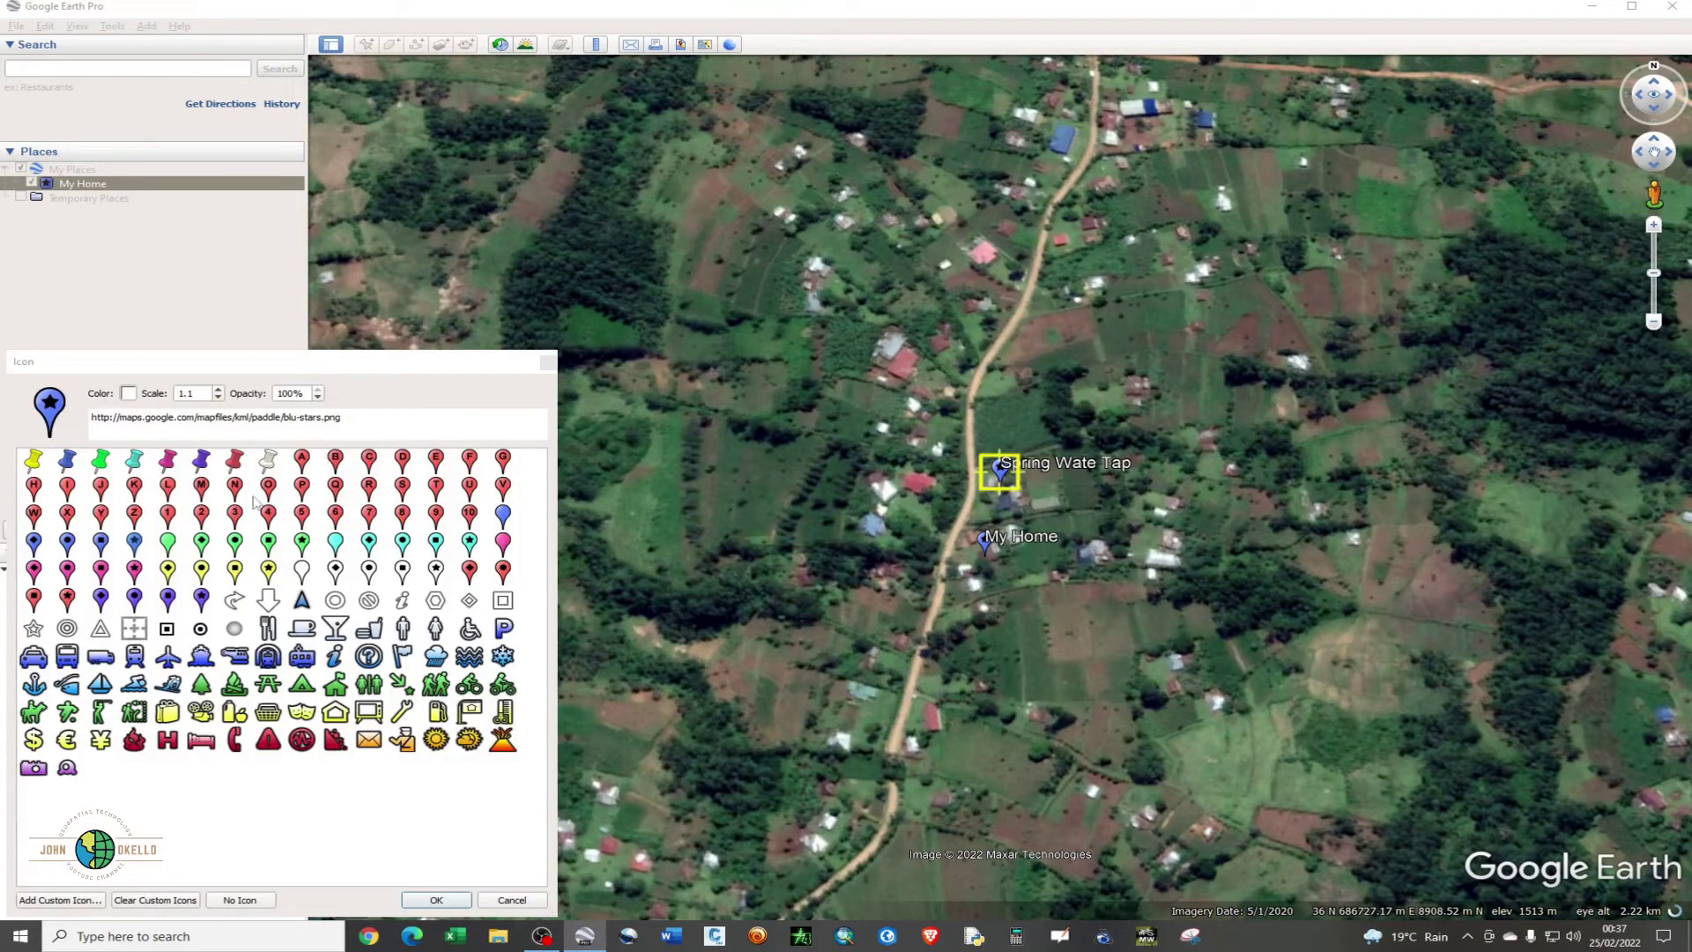
{"action": "left_click", "coordinate": [503, 517]}
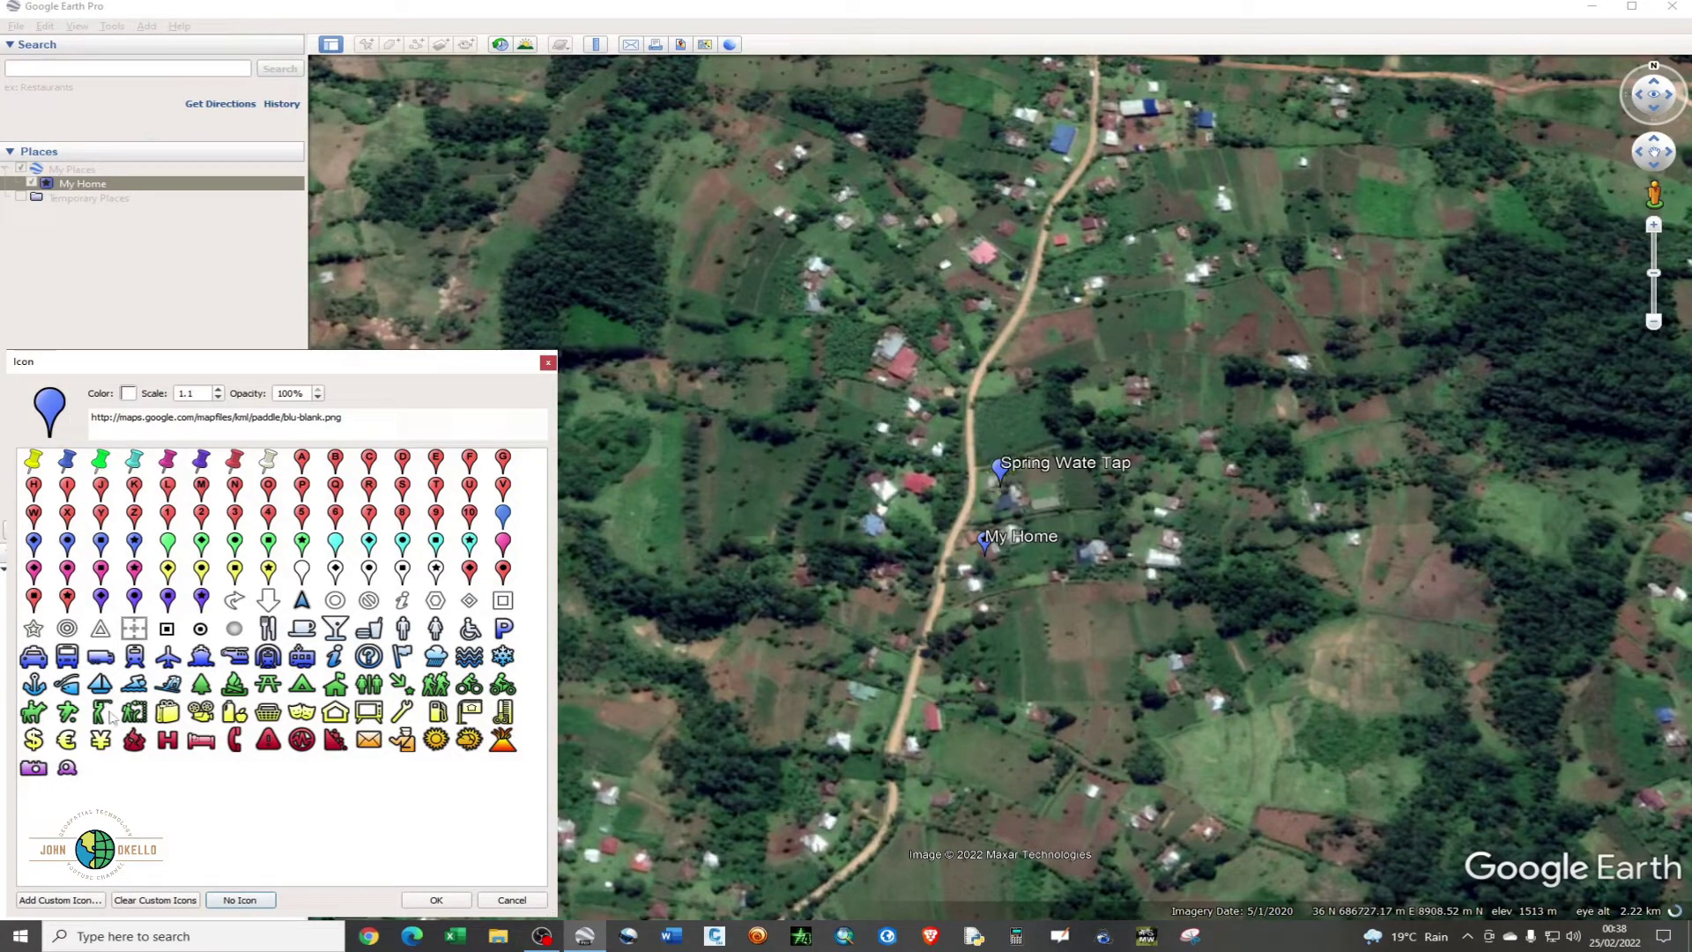
{"action": "left_click", "coordinate": [128, 394]}
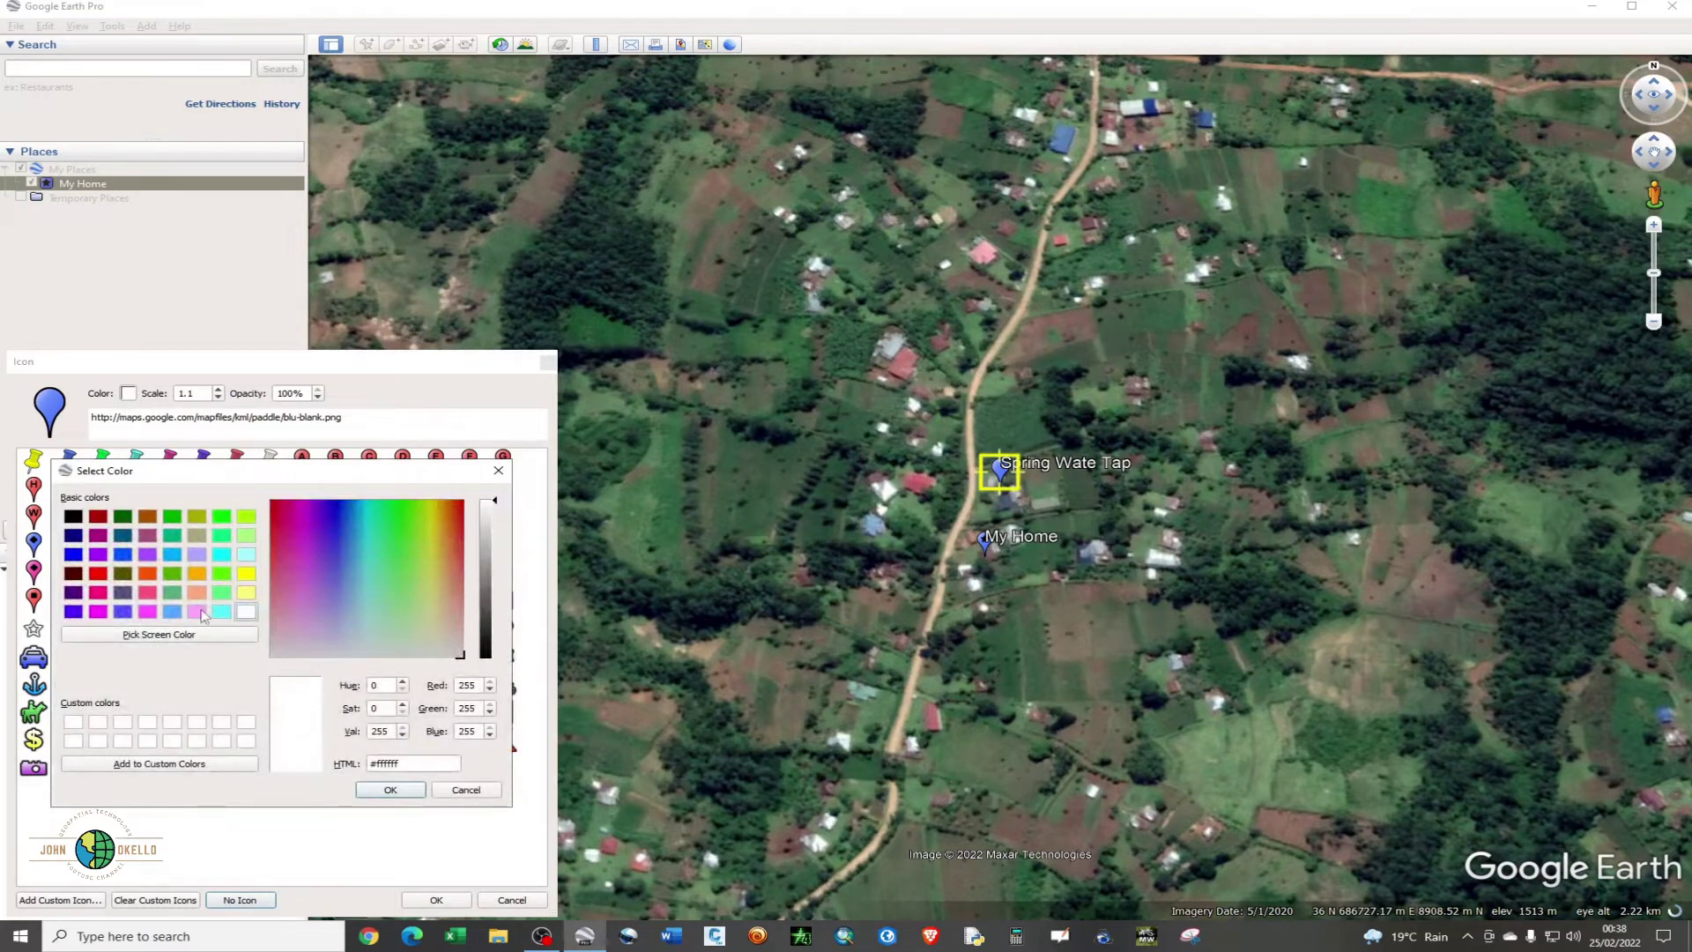
{"action": "left_click", "coordinate": [173, 612]}
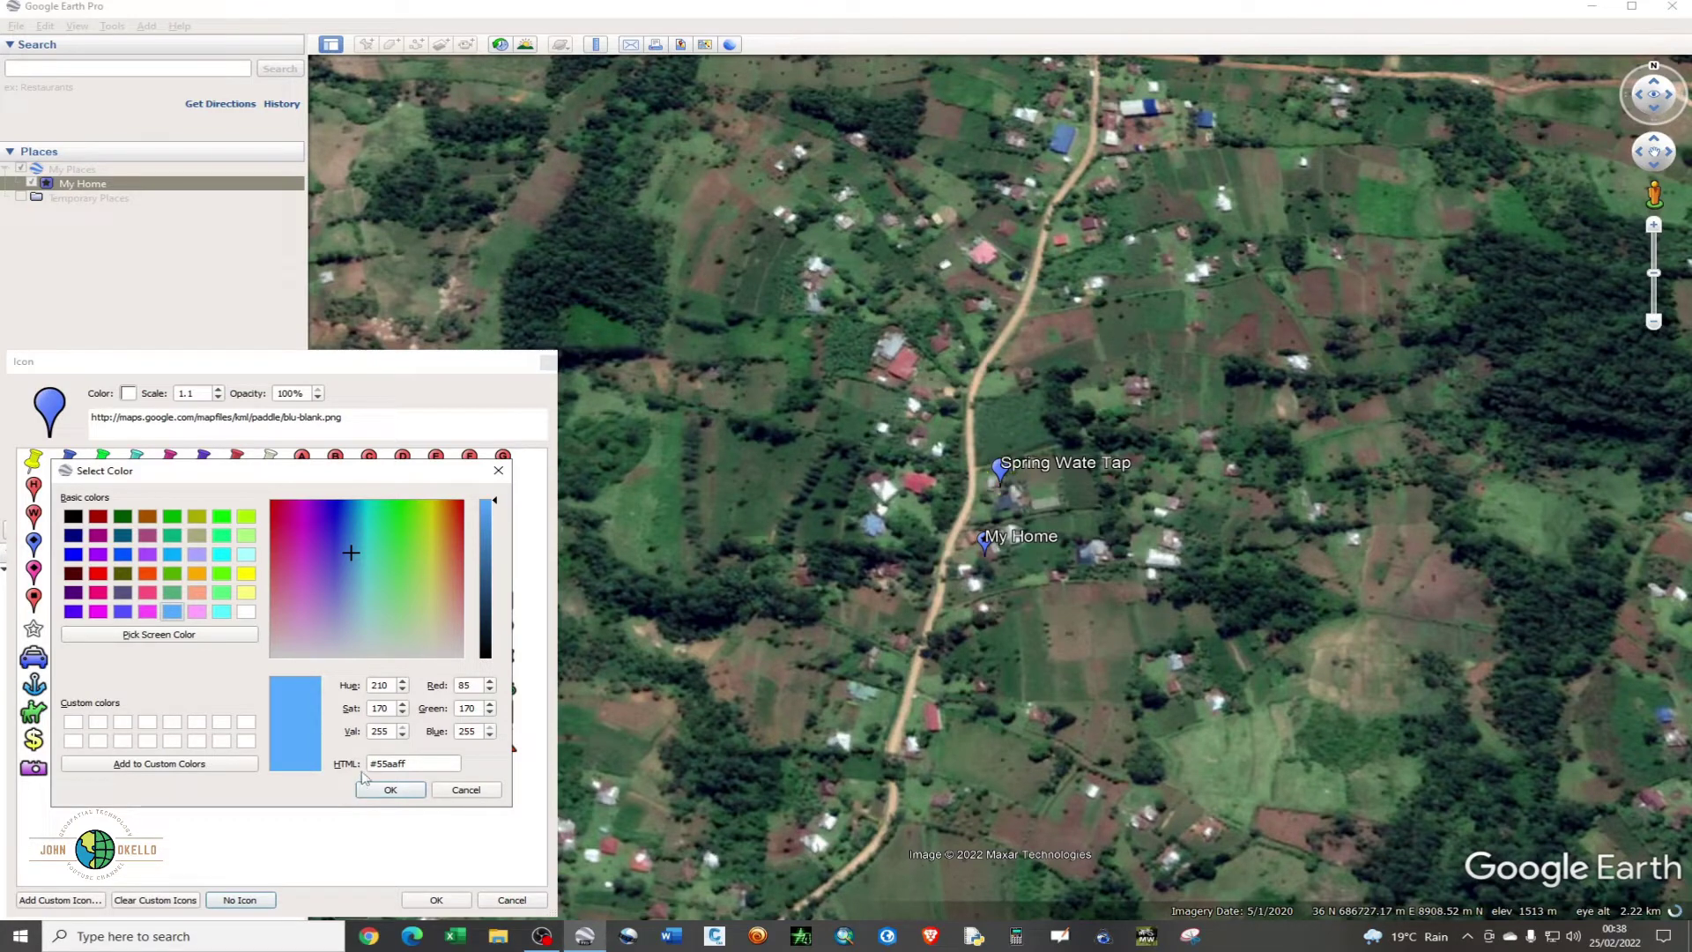
{"action": "left_click", "coordinate": [222, 612]}
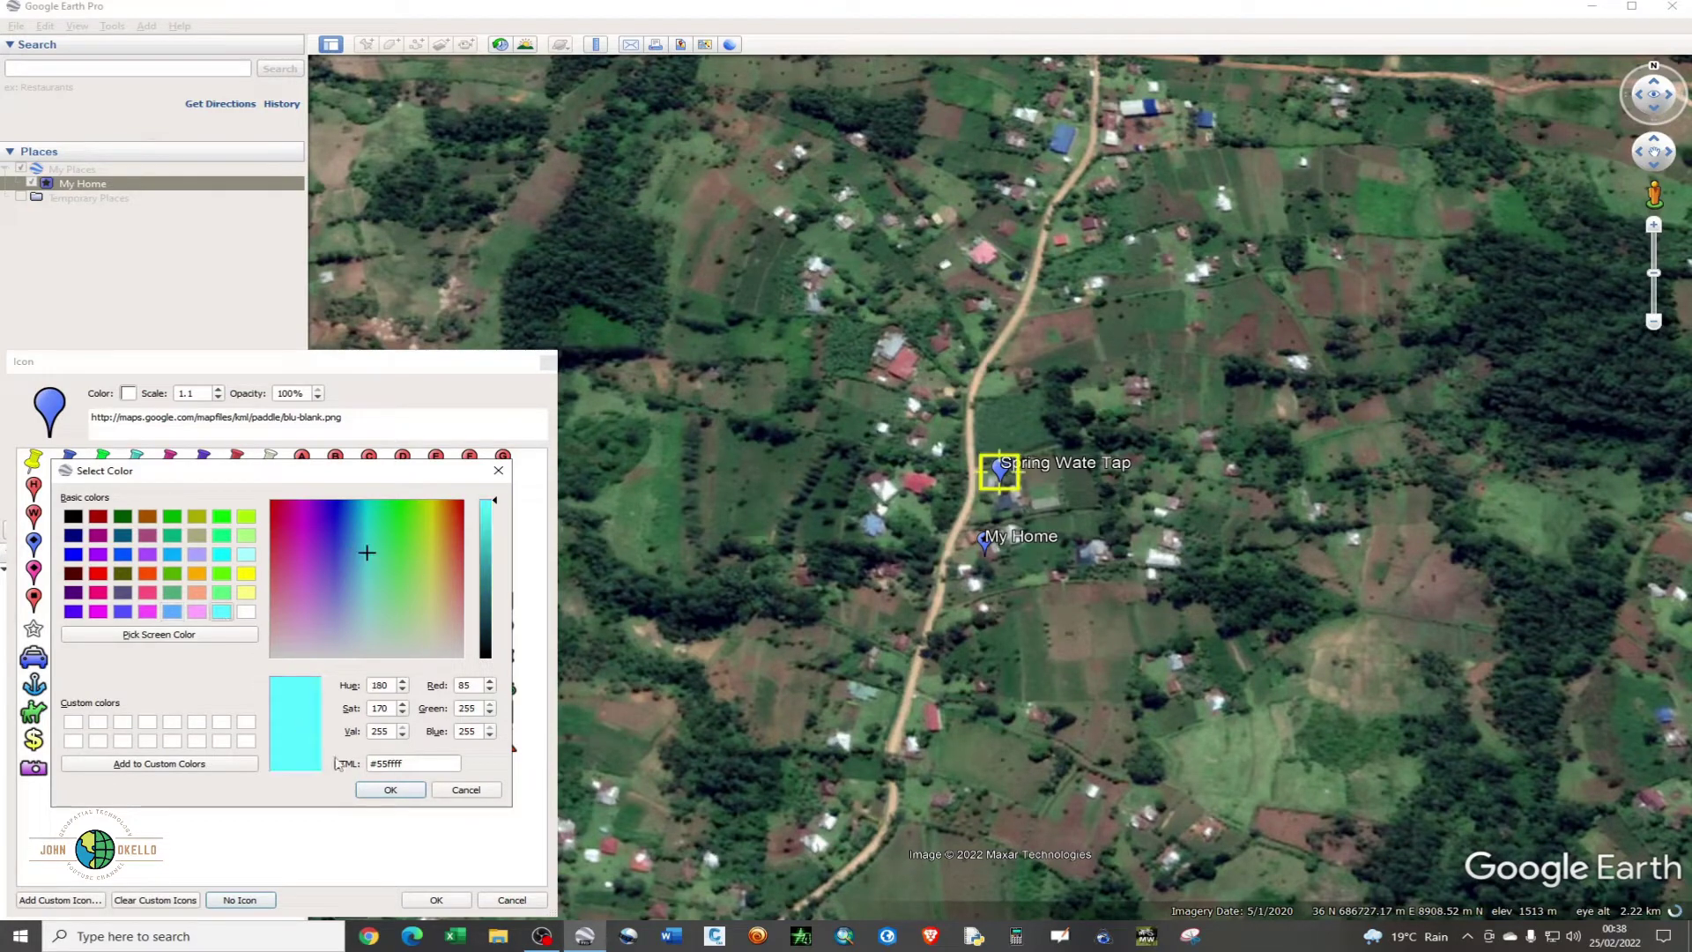
{"action": "left_click", "coordinate": [376, 792]}
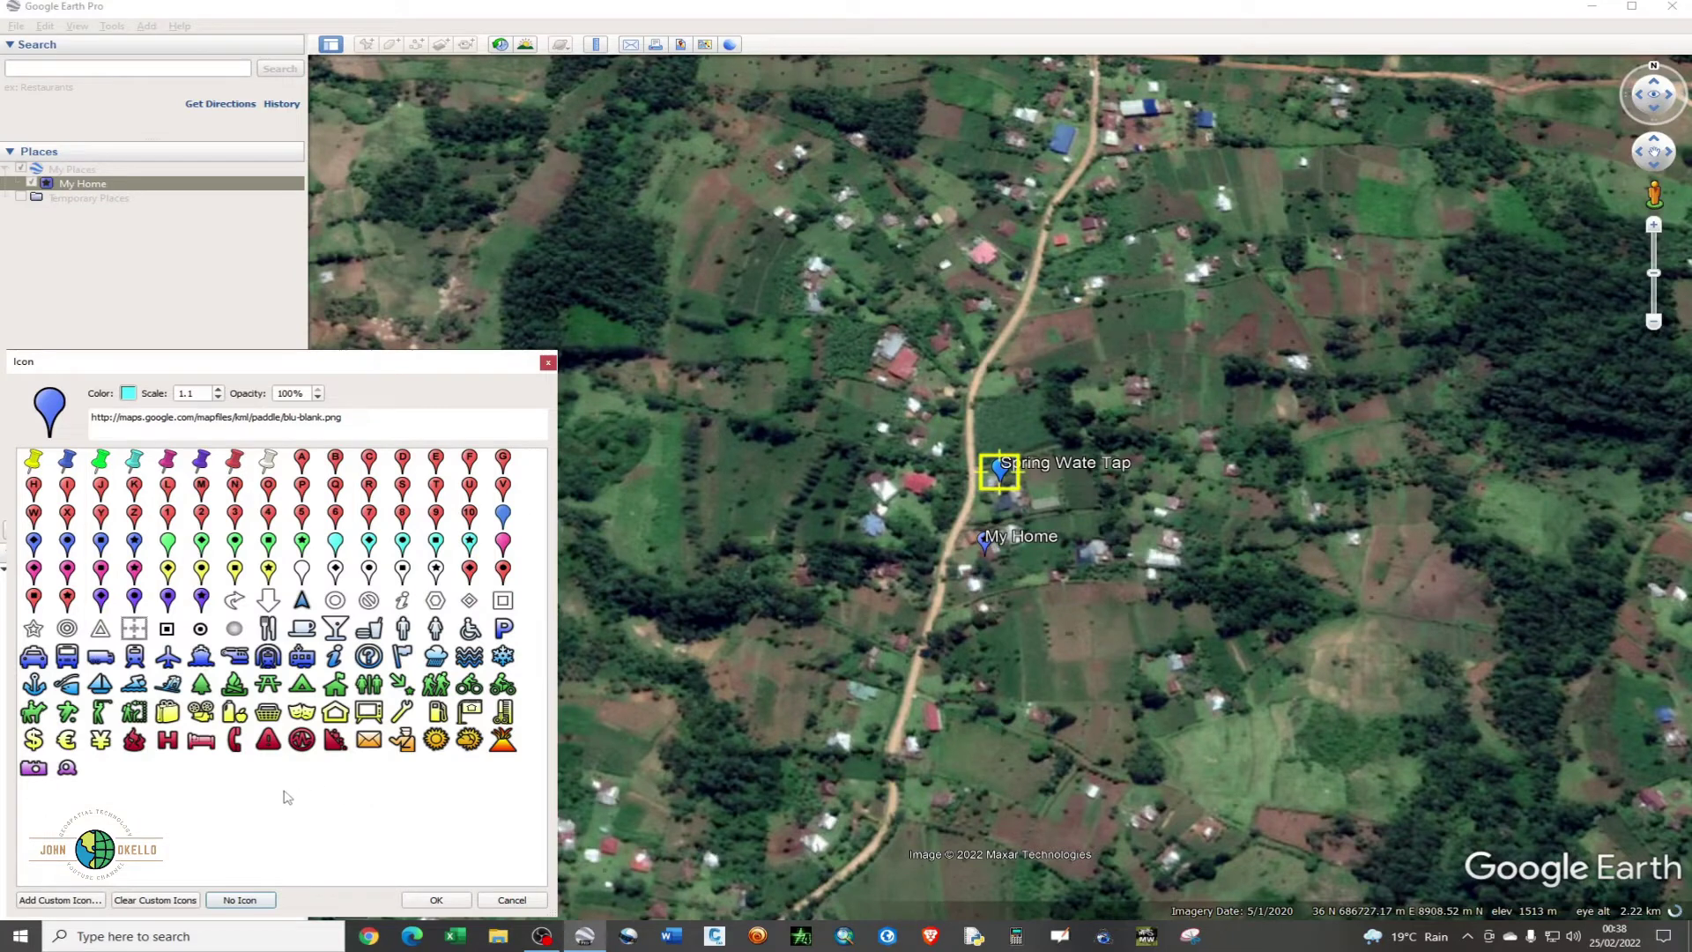
{"action": "left_click", "coordinate": [413, 900]}
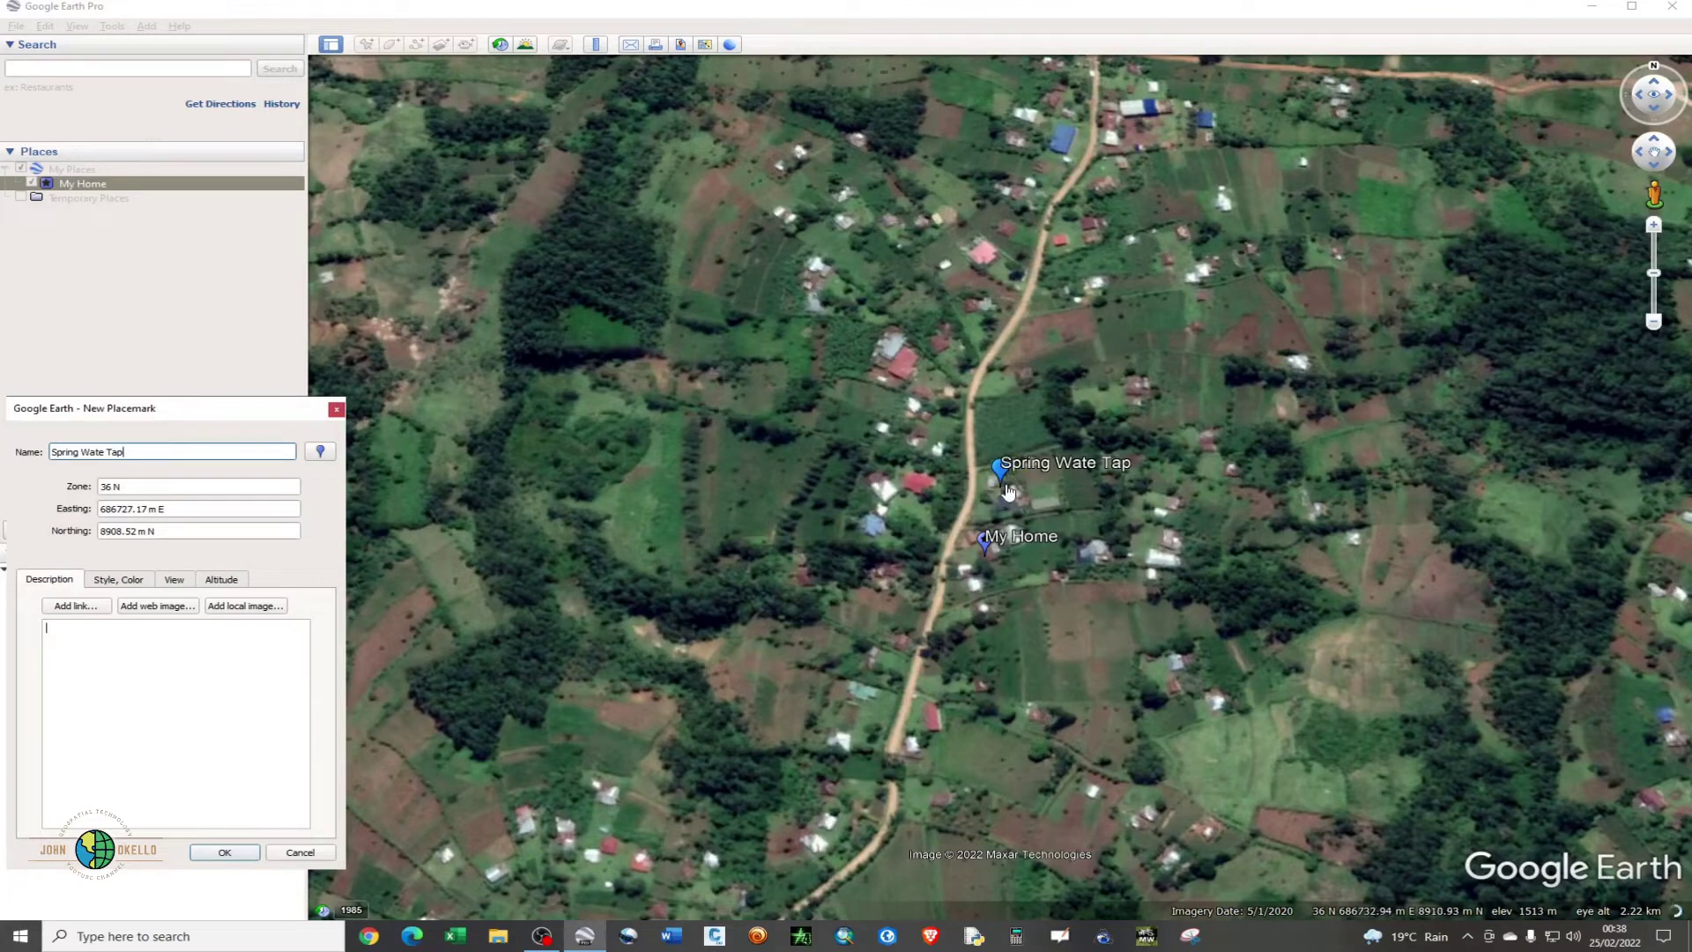
Step: Move the tap placemark to the buildings southeast of My Home, correct its name to "Spring Water Tap" and save it
{"action": "left_click_drag", "start_coordinate": [1012, 492], "coordinate": [1179, 601]}
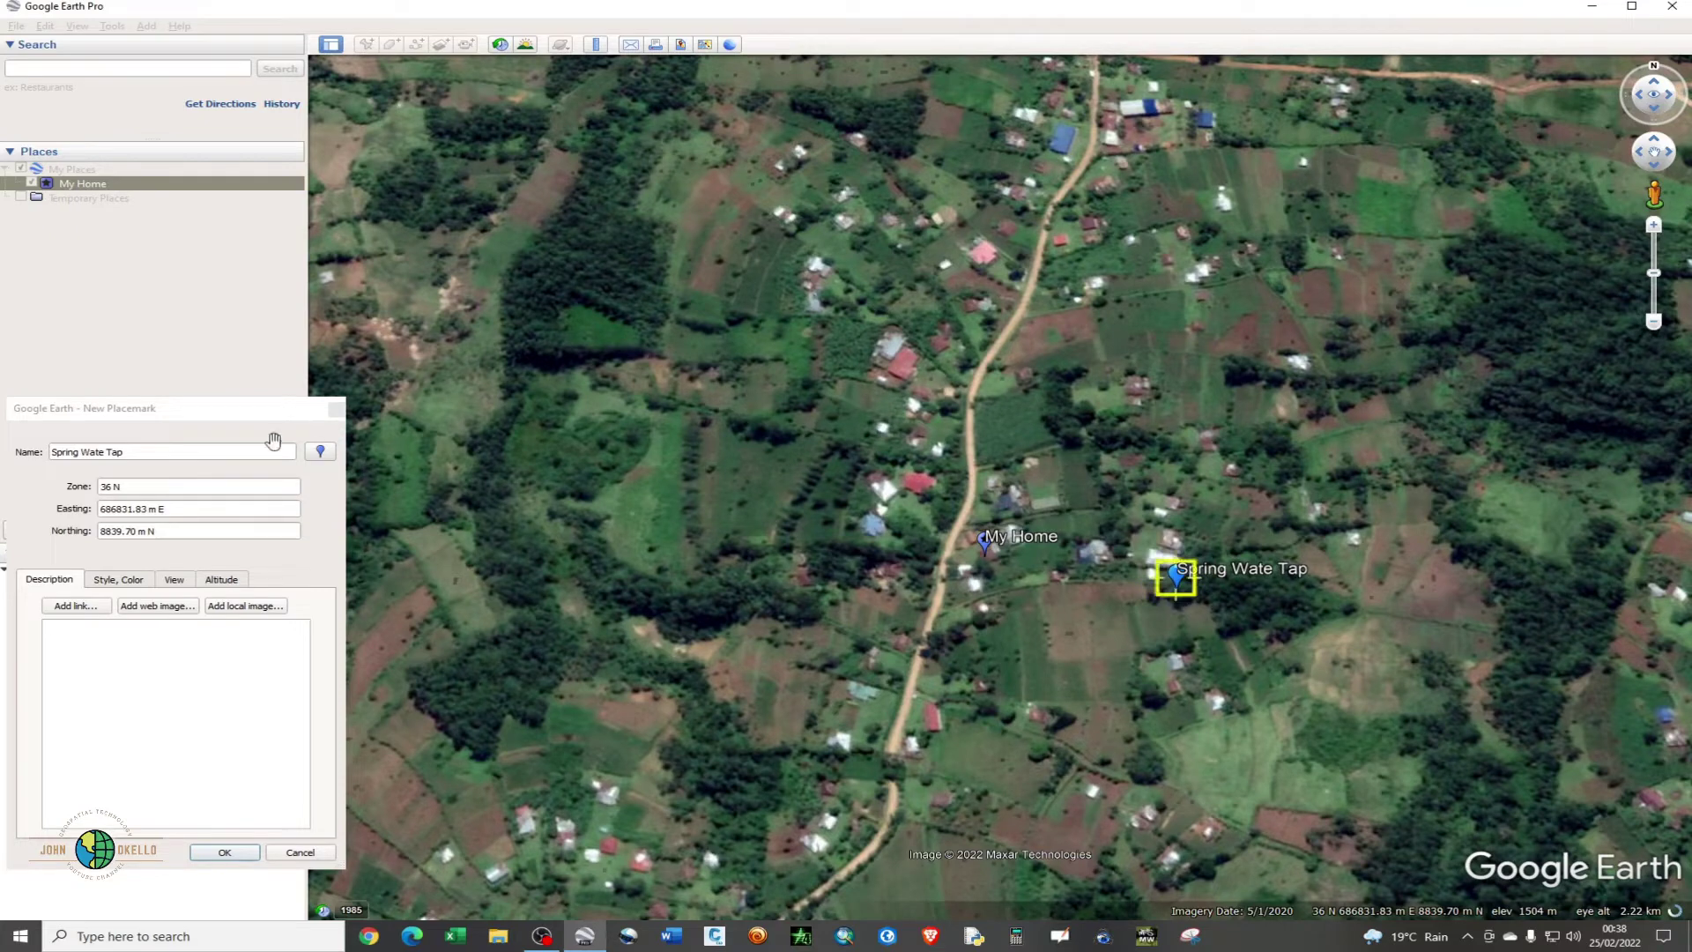
{"action": "double_click", "coordinate": [104, 452]}
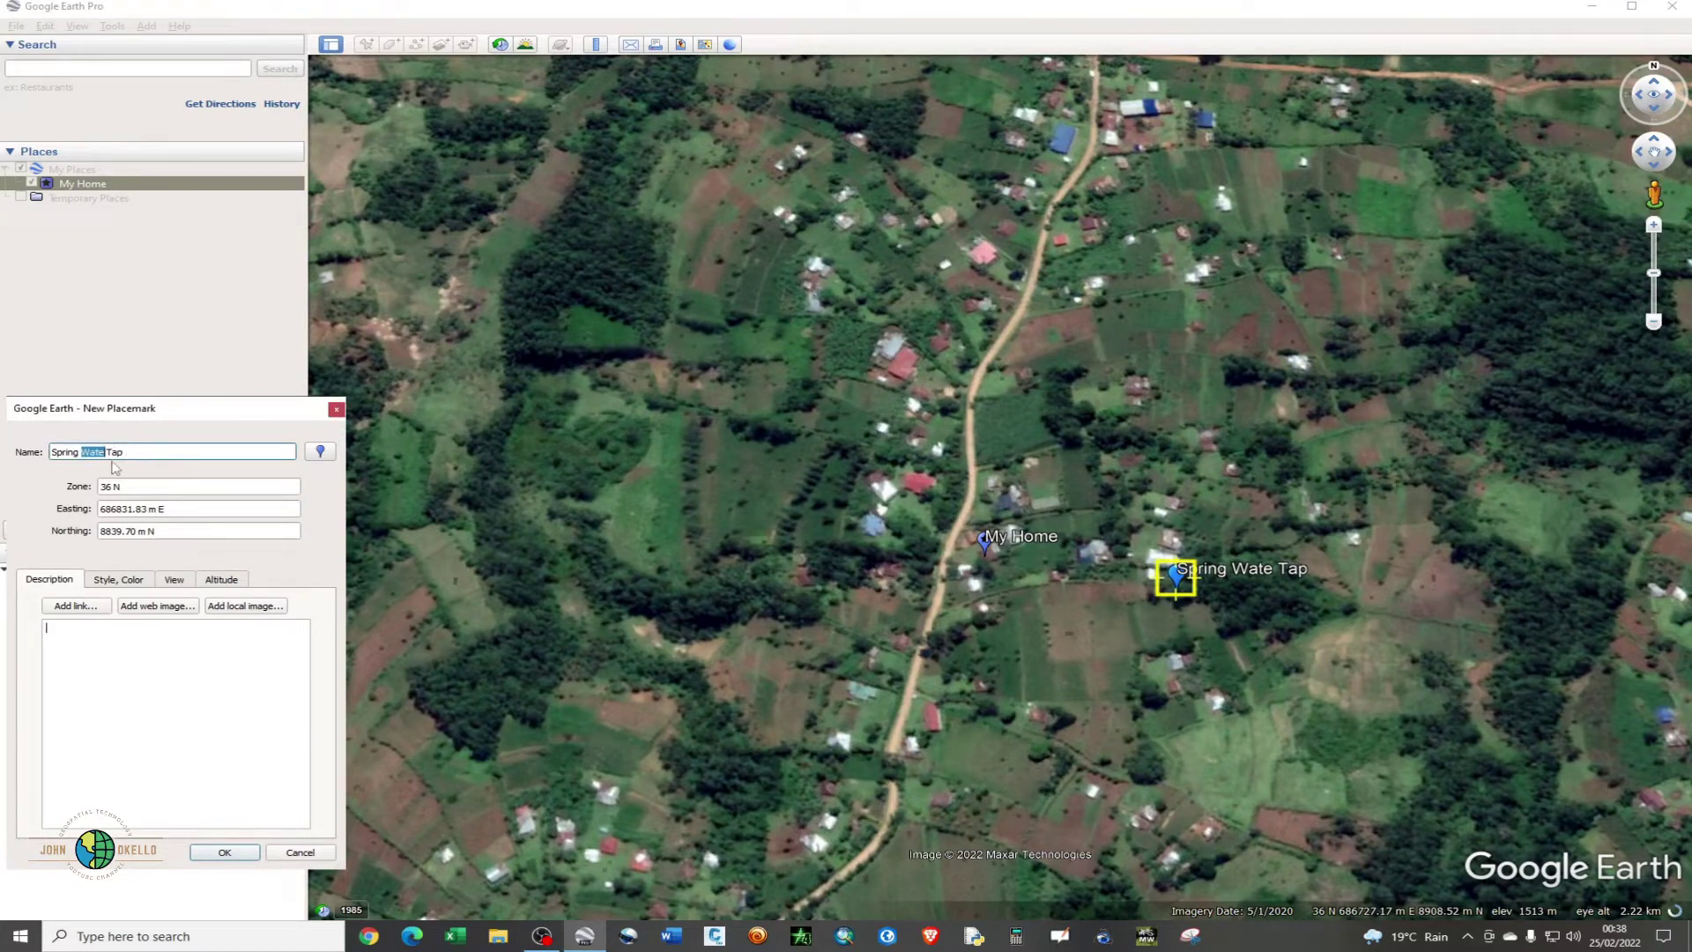
{"action": "left_click", "coordinate": [107, 452]}
{"action": "type", "text": "r"}
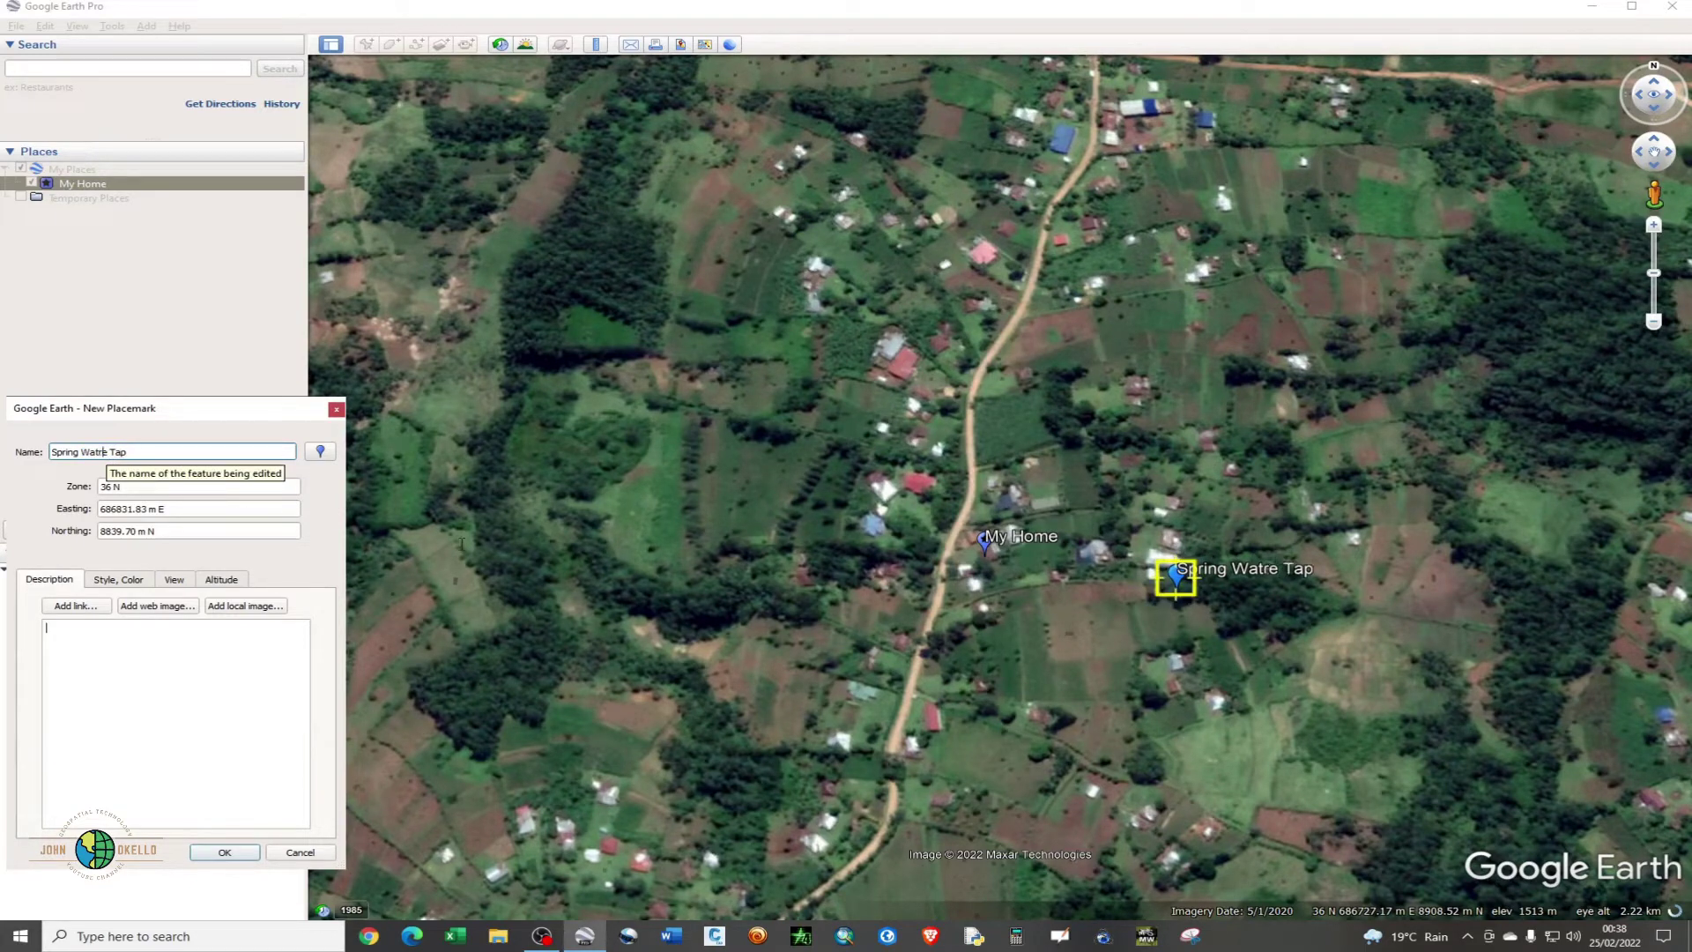
{"action": "left_click", "coordinate": [130, 647]}
{"action": "key", "text": "BackSpace"}
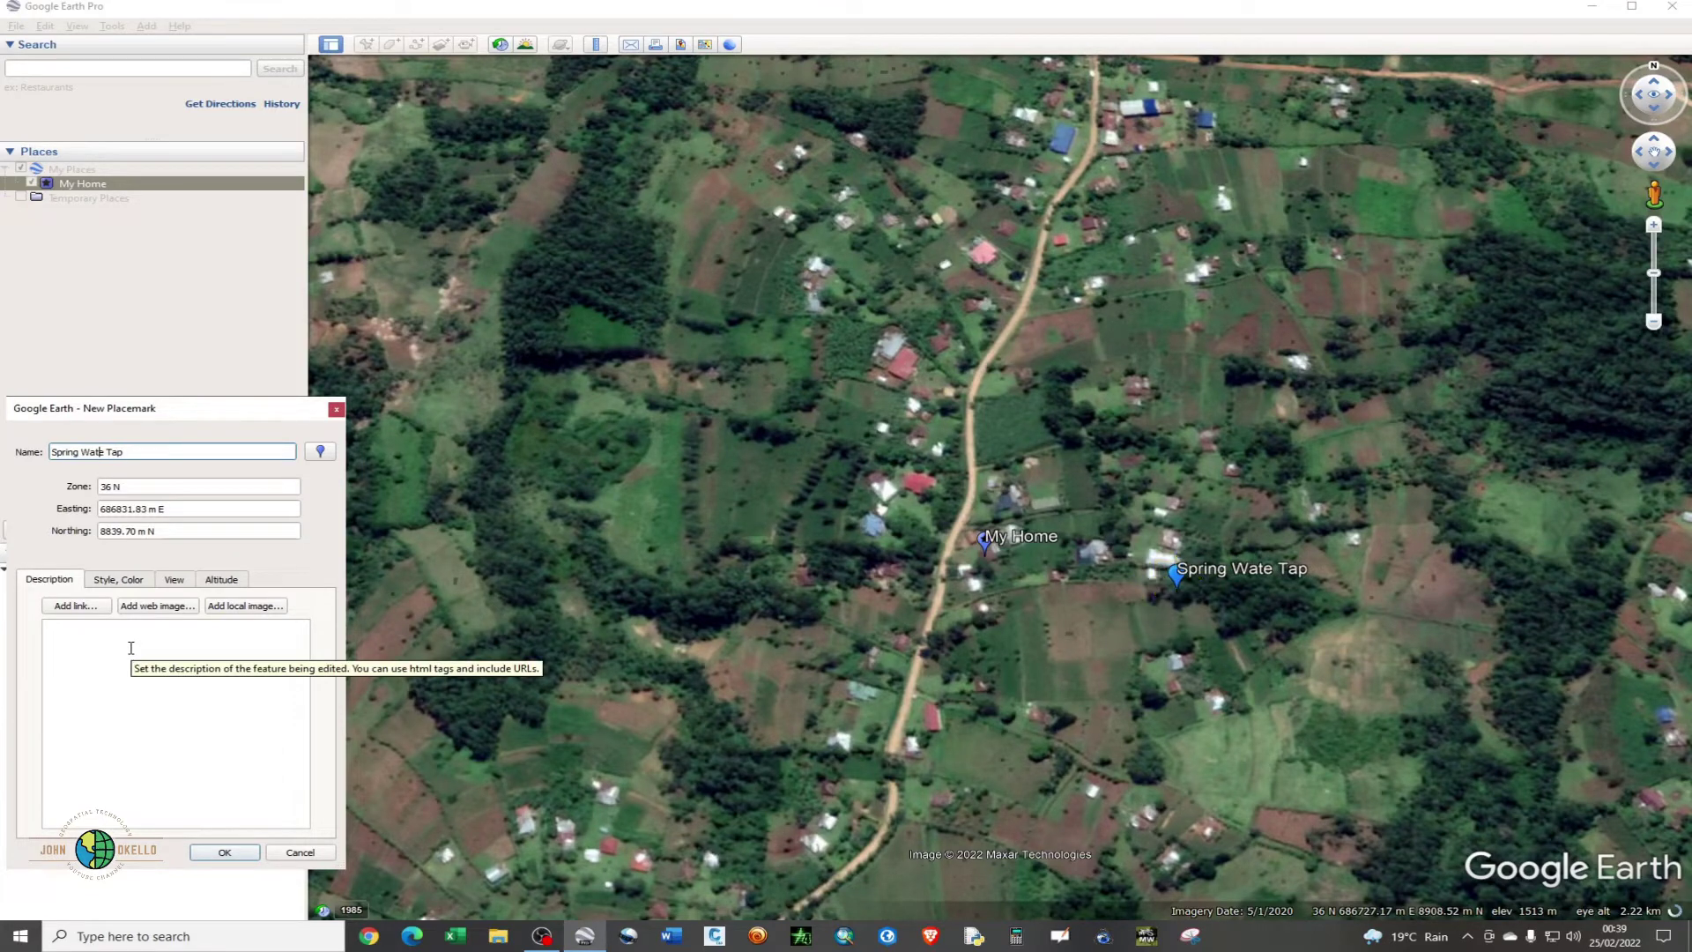
{"action": "key", "text": "Right"}
{"action": "type", "text": "r"}
{"action": "left_click", "coordinate": [221, 853]}
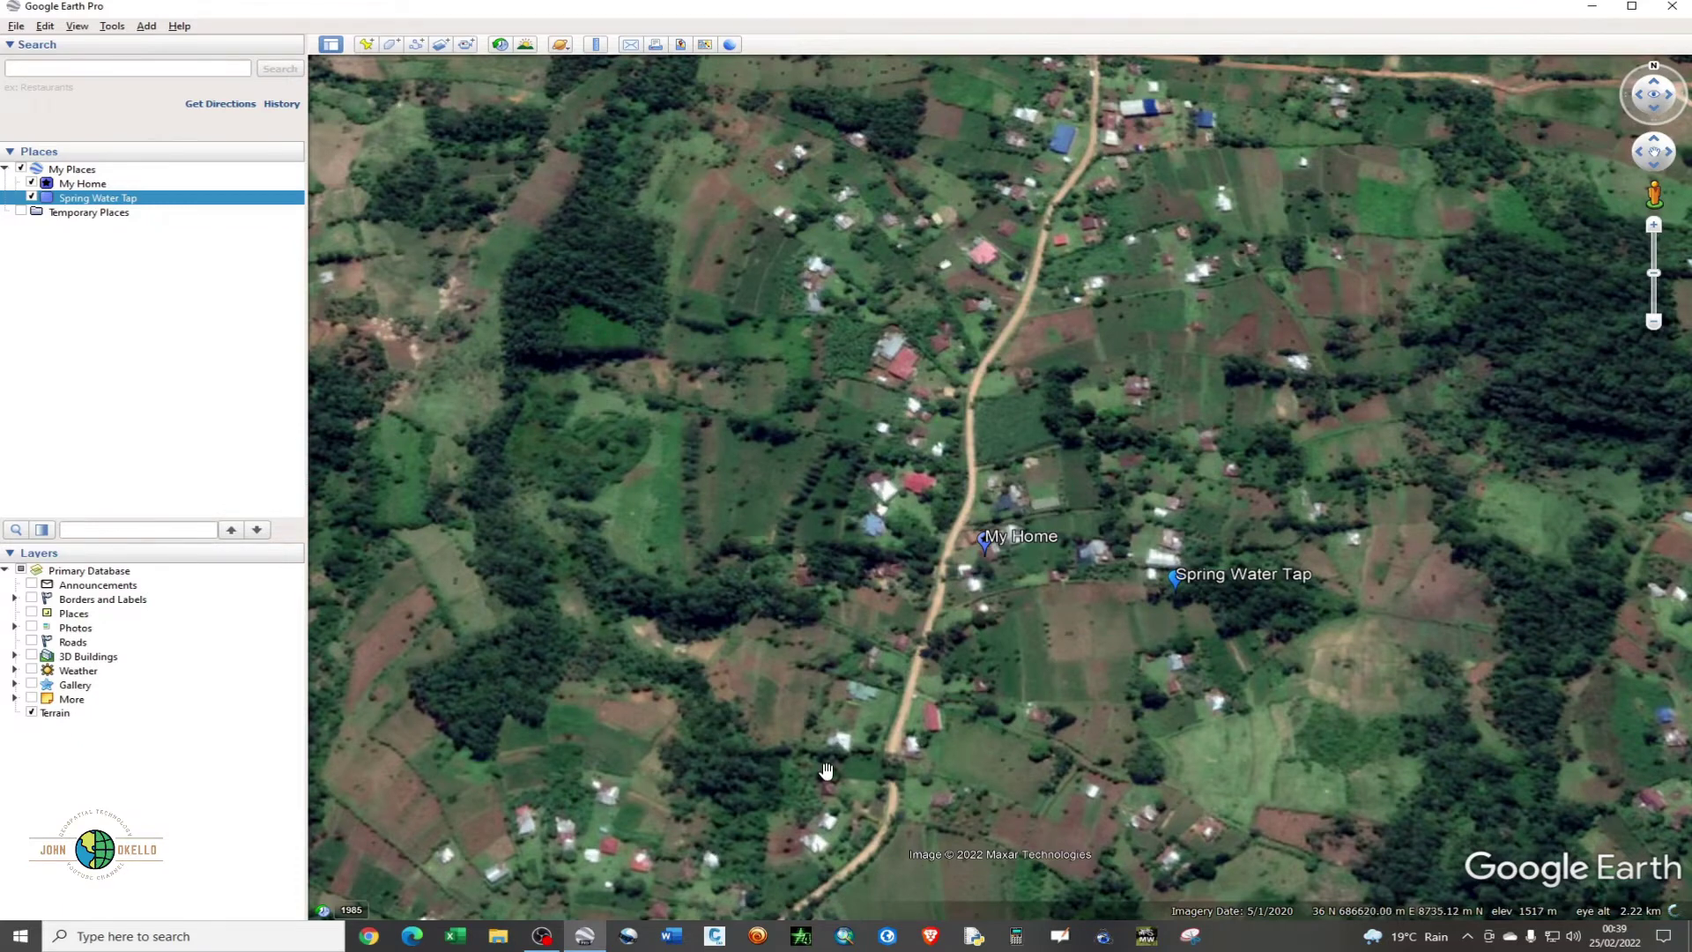
Step: Add a third placemark and name it "Church"
{"action": "scroll", "coordinate": [825, 771], "scroll_direction": "down", "scroll_amount": 2}
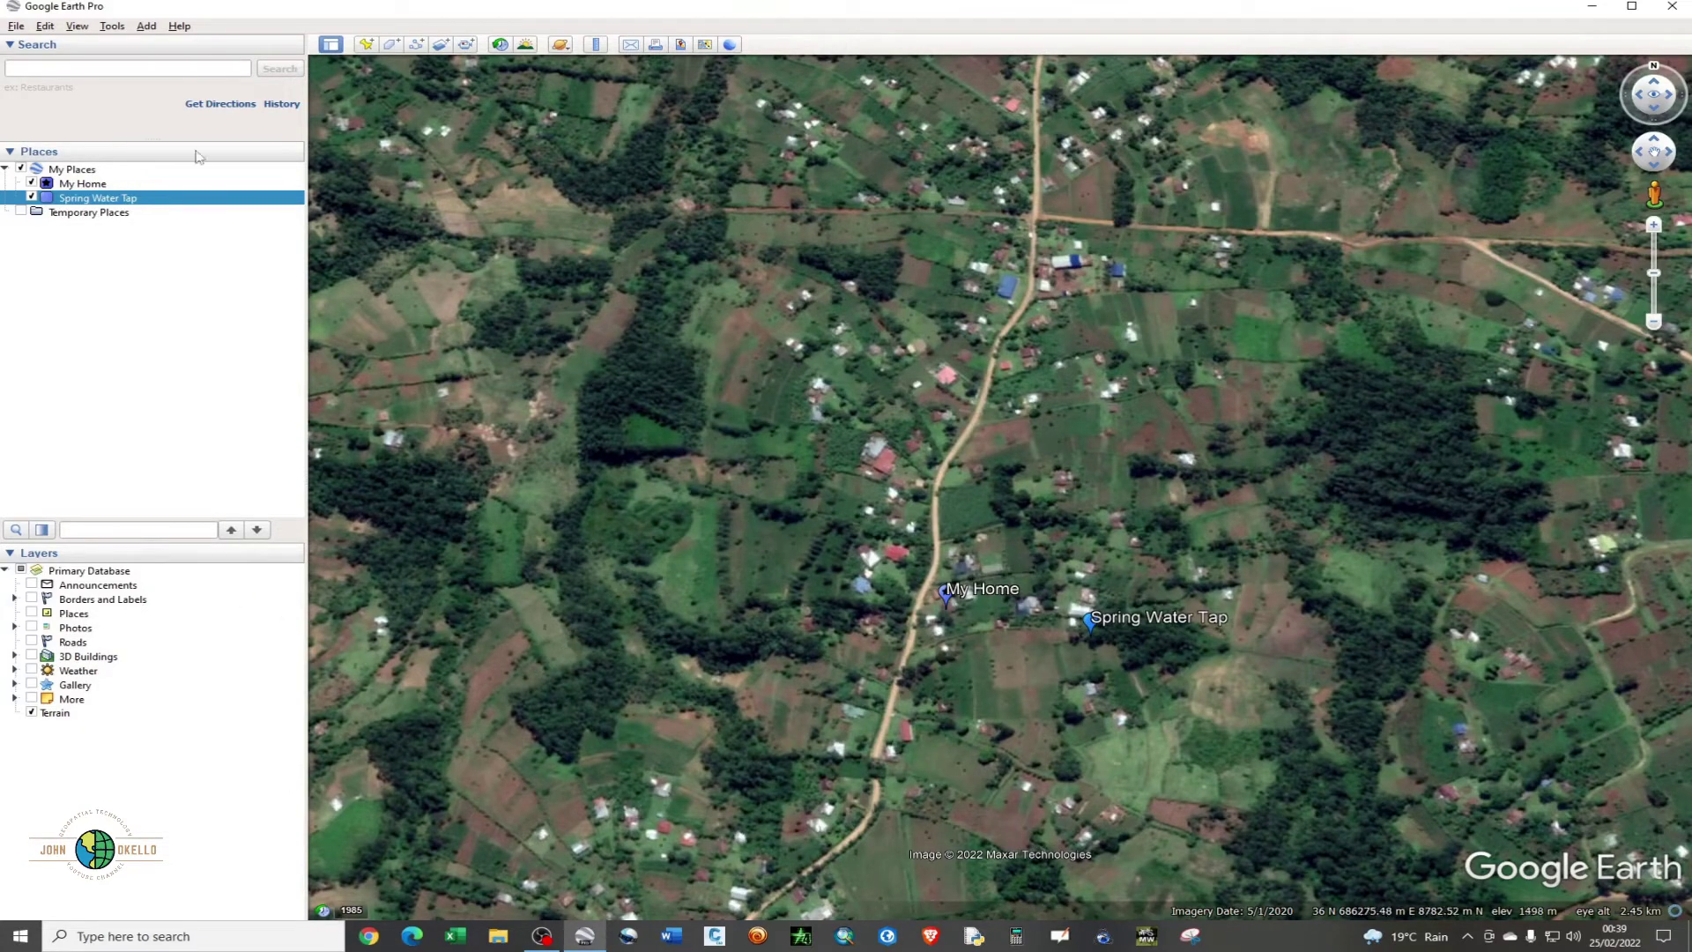
{"action": "left_click", "coordinate": [366, 44]}
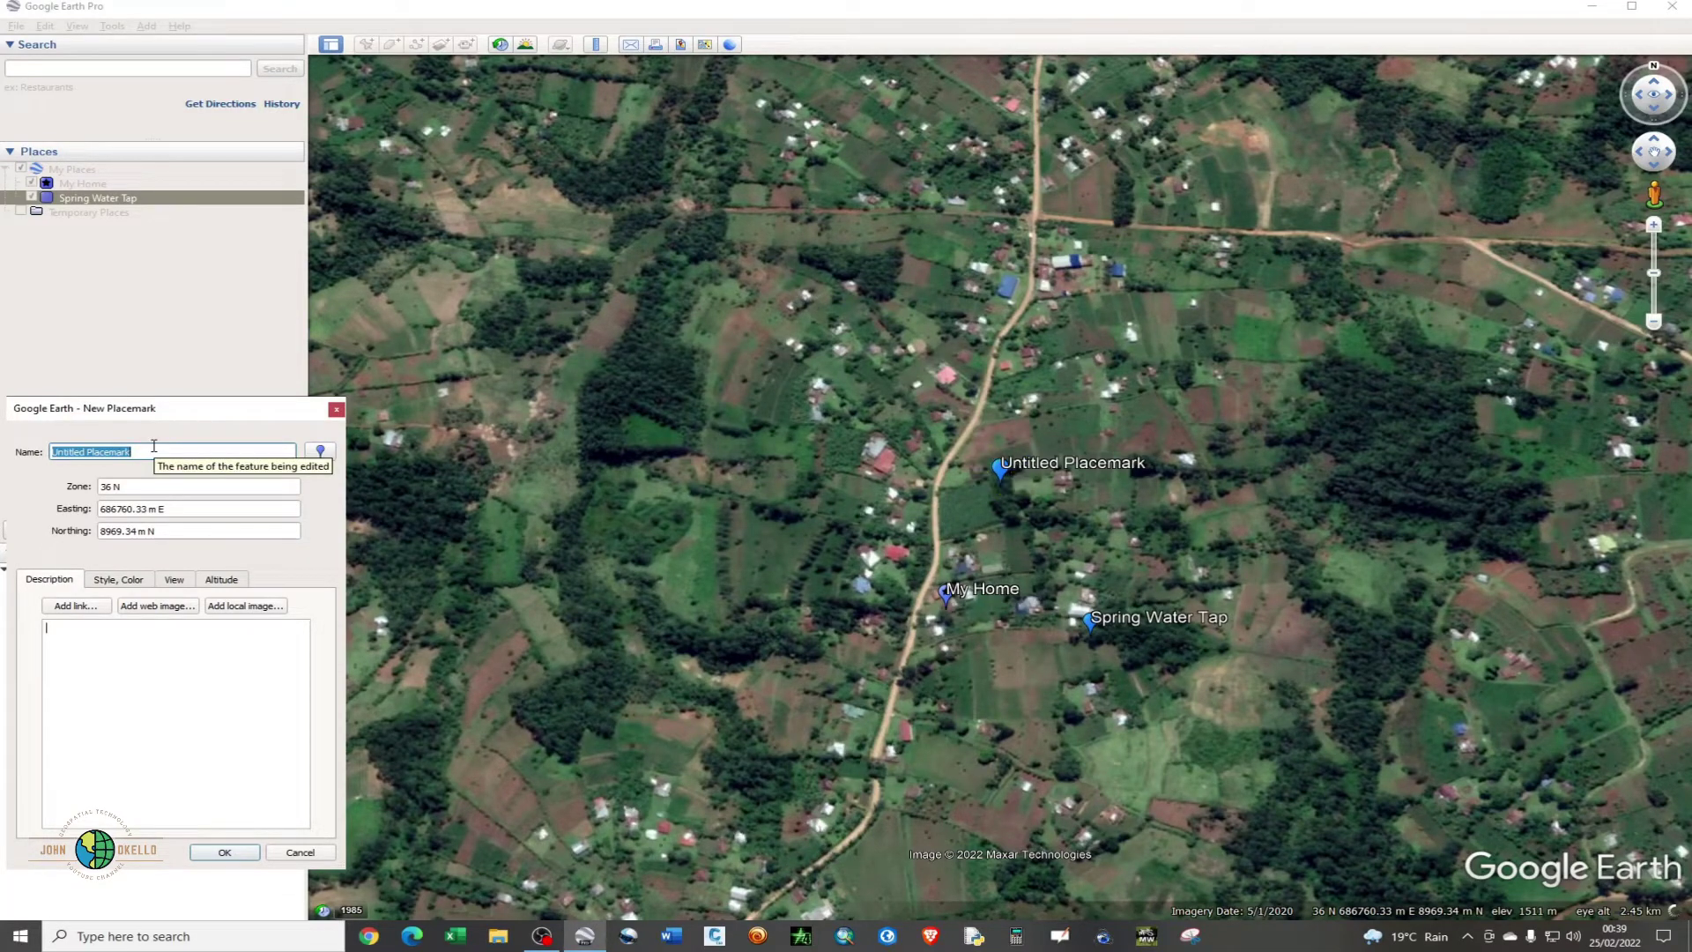
{"action": "type", "text": "C"}
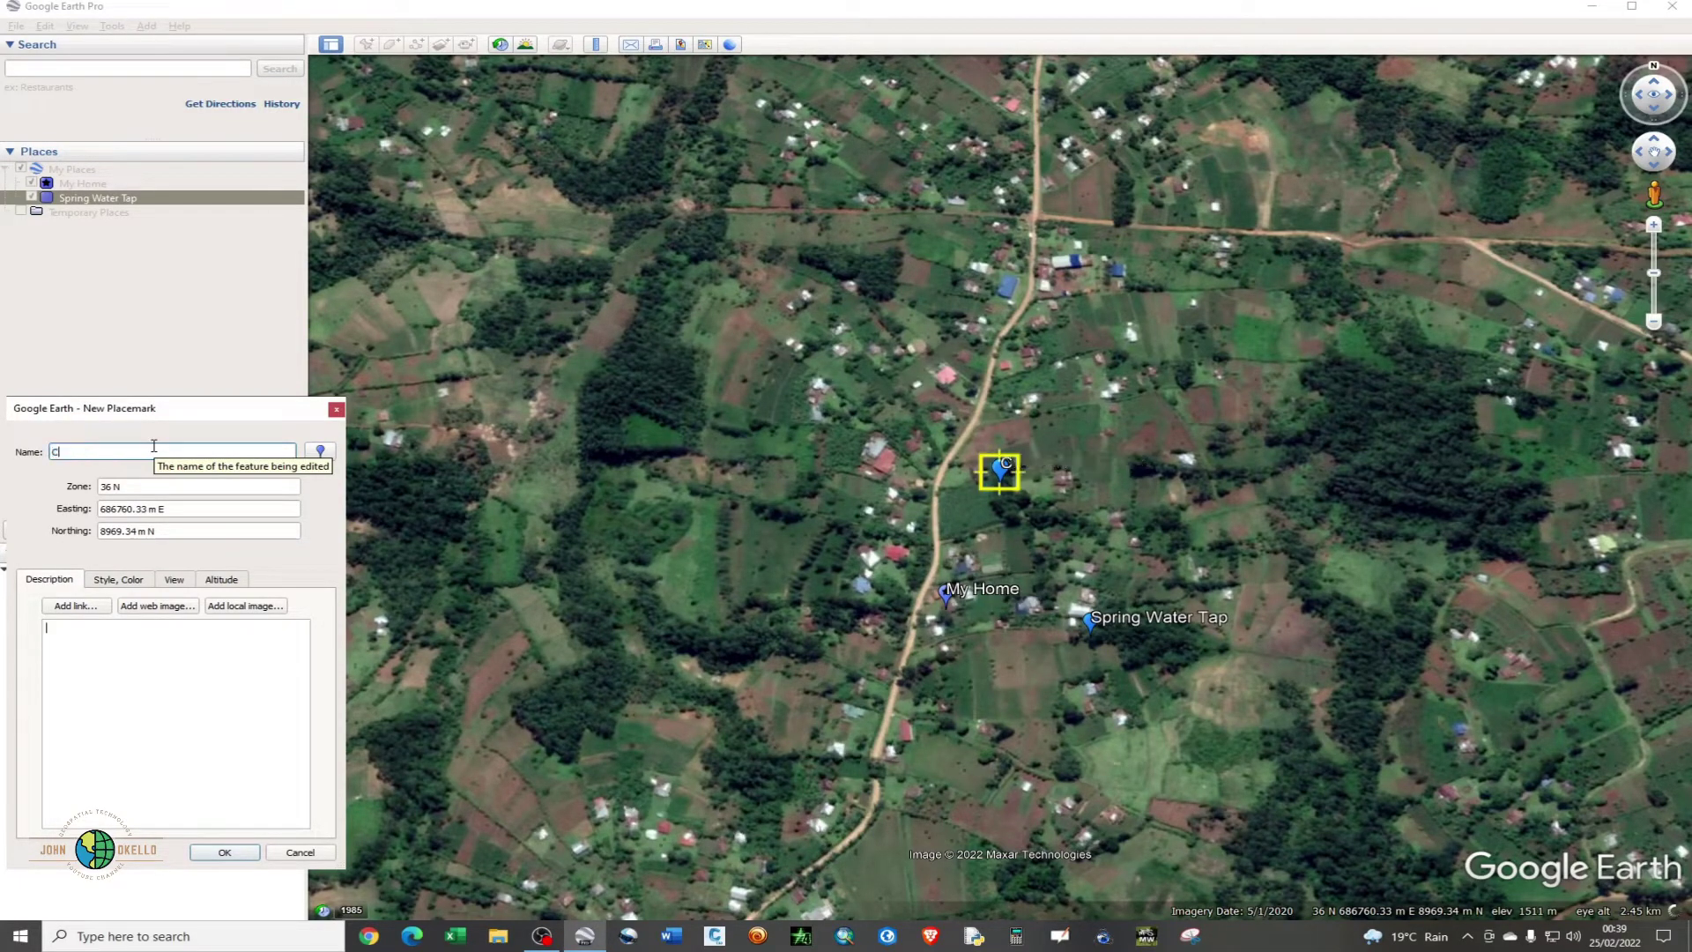
{"action": "type", "text": "hurch"}
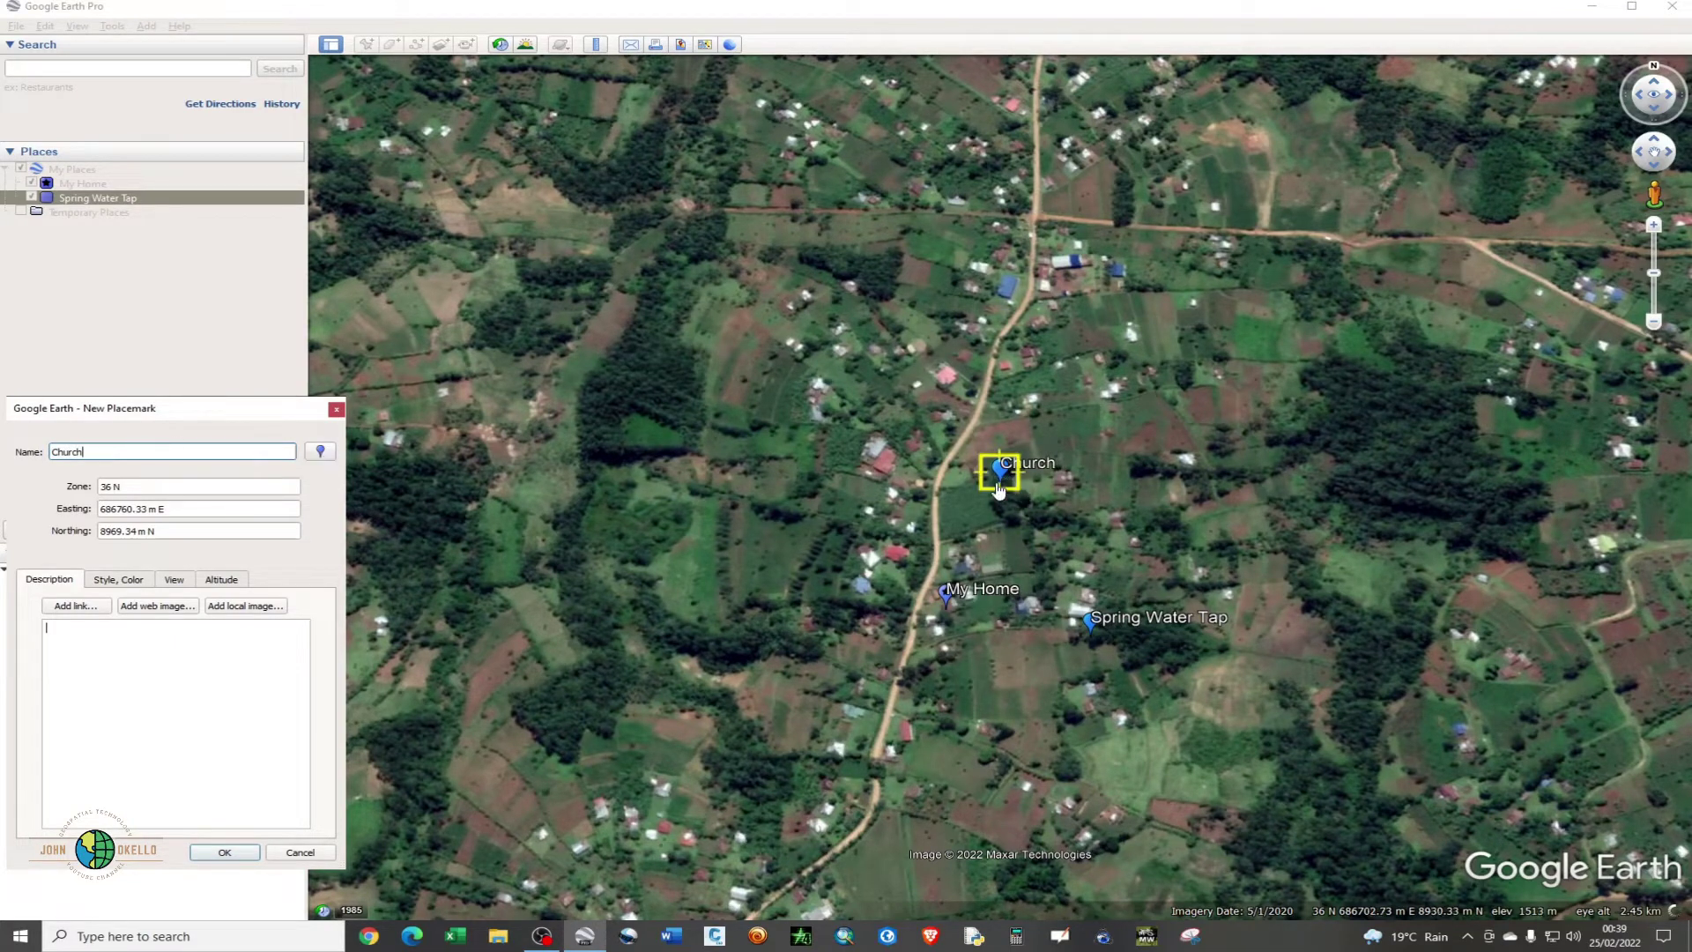
Step: Move the Church placemark north to the blue-roofed building beside the main road, just south of the junction, and save it
{"action": "left_click_drag", "start_coordinate": [998, 485], "coordinate": [872, 484]}
{"action": "left_click_drag", "start_coordinate": [826, 611], "coordinate": [906, 745]}
{"action": "left_click_drag", "start_coordinate": [932, 634], "coordinate": [1011, 295]}
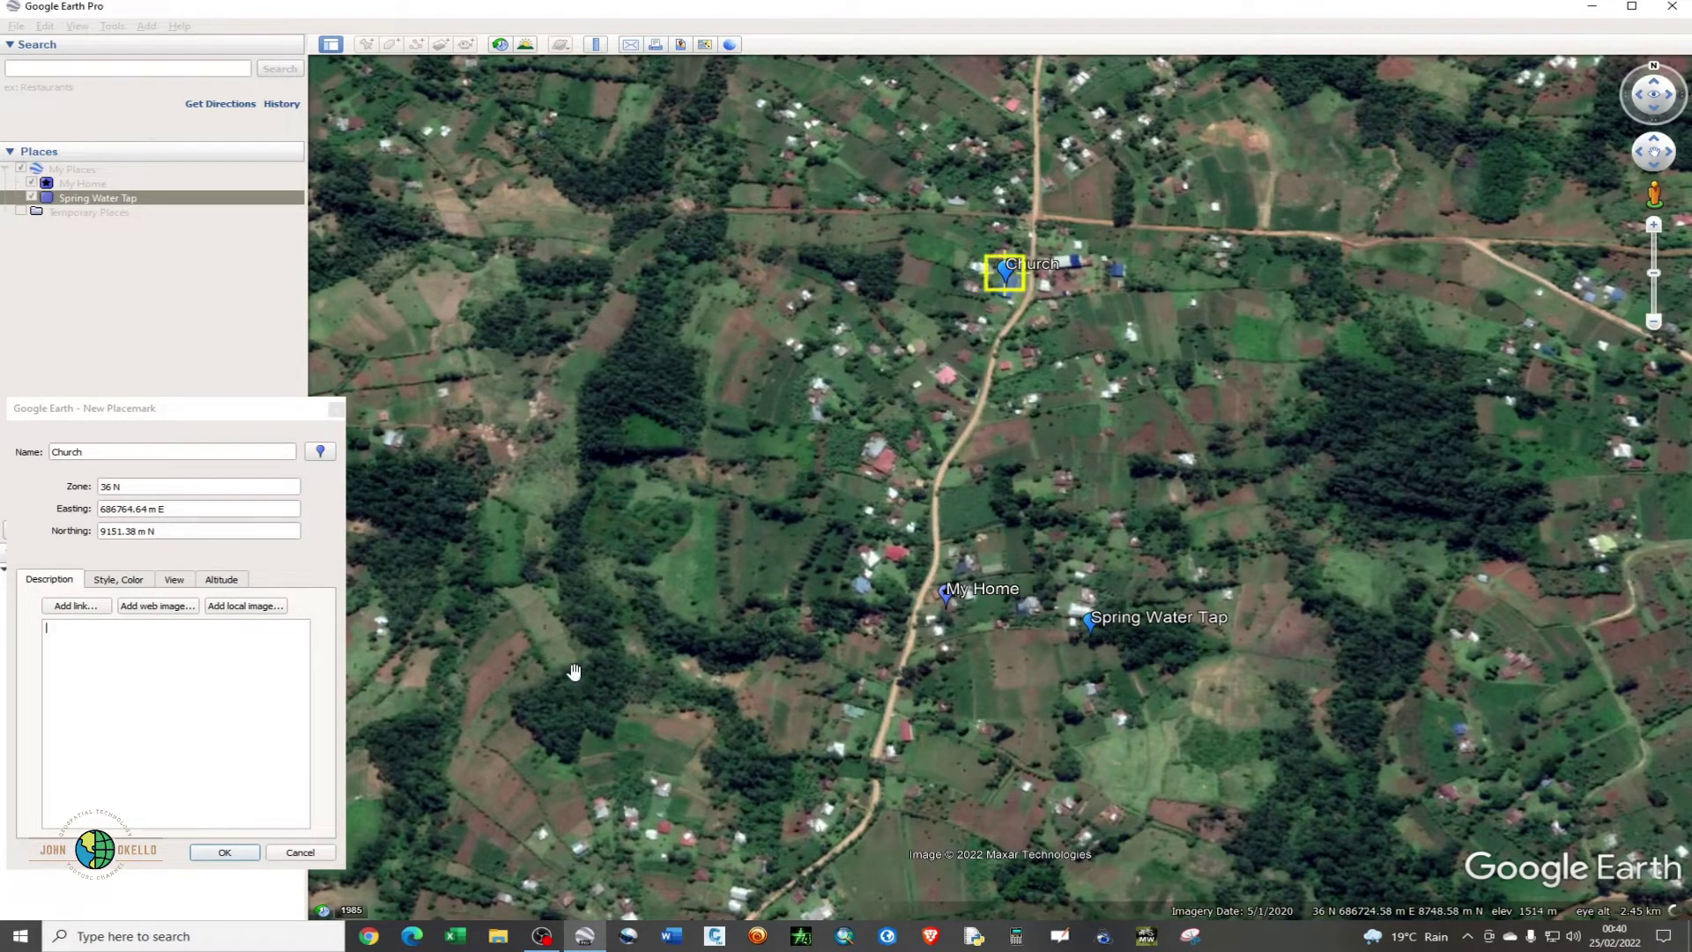
{"action": "left_click", "coordinate": [225, 853]}
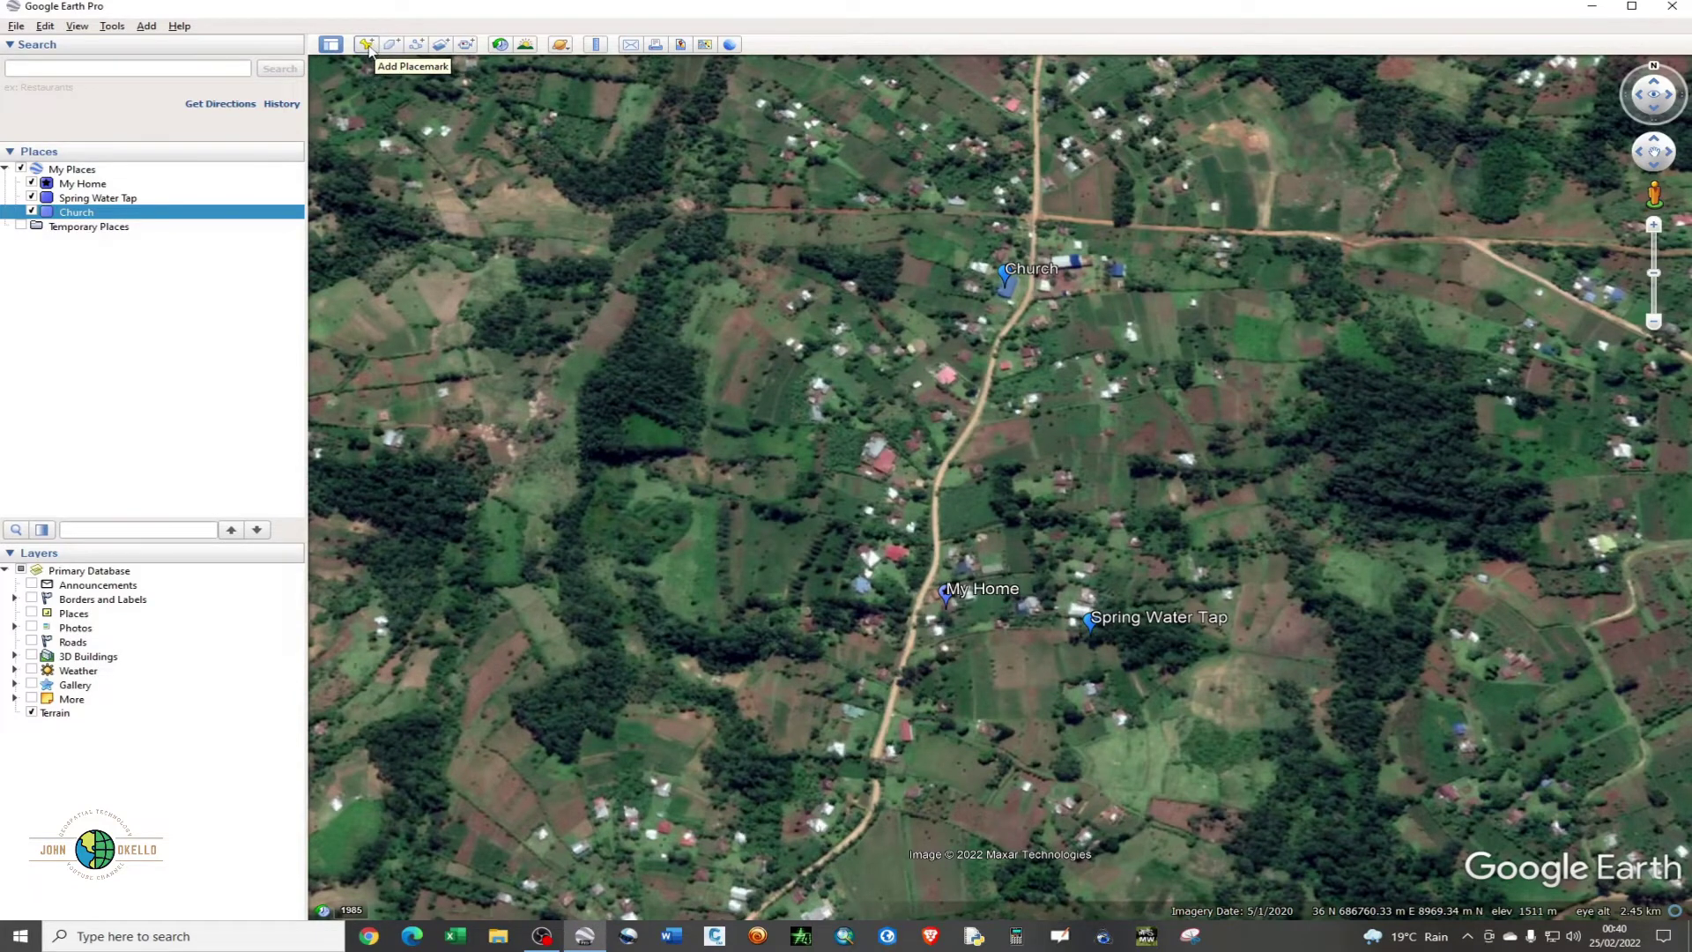
Step: Add a placemark named "Village Shop" with the red diamond marker icon, place it southwest of My Home just west of the road, and save it
{"action": "left_click", "coordinate": [366, 45]}
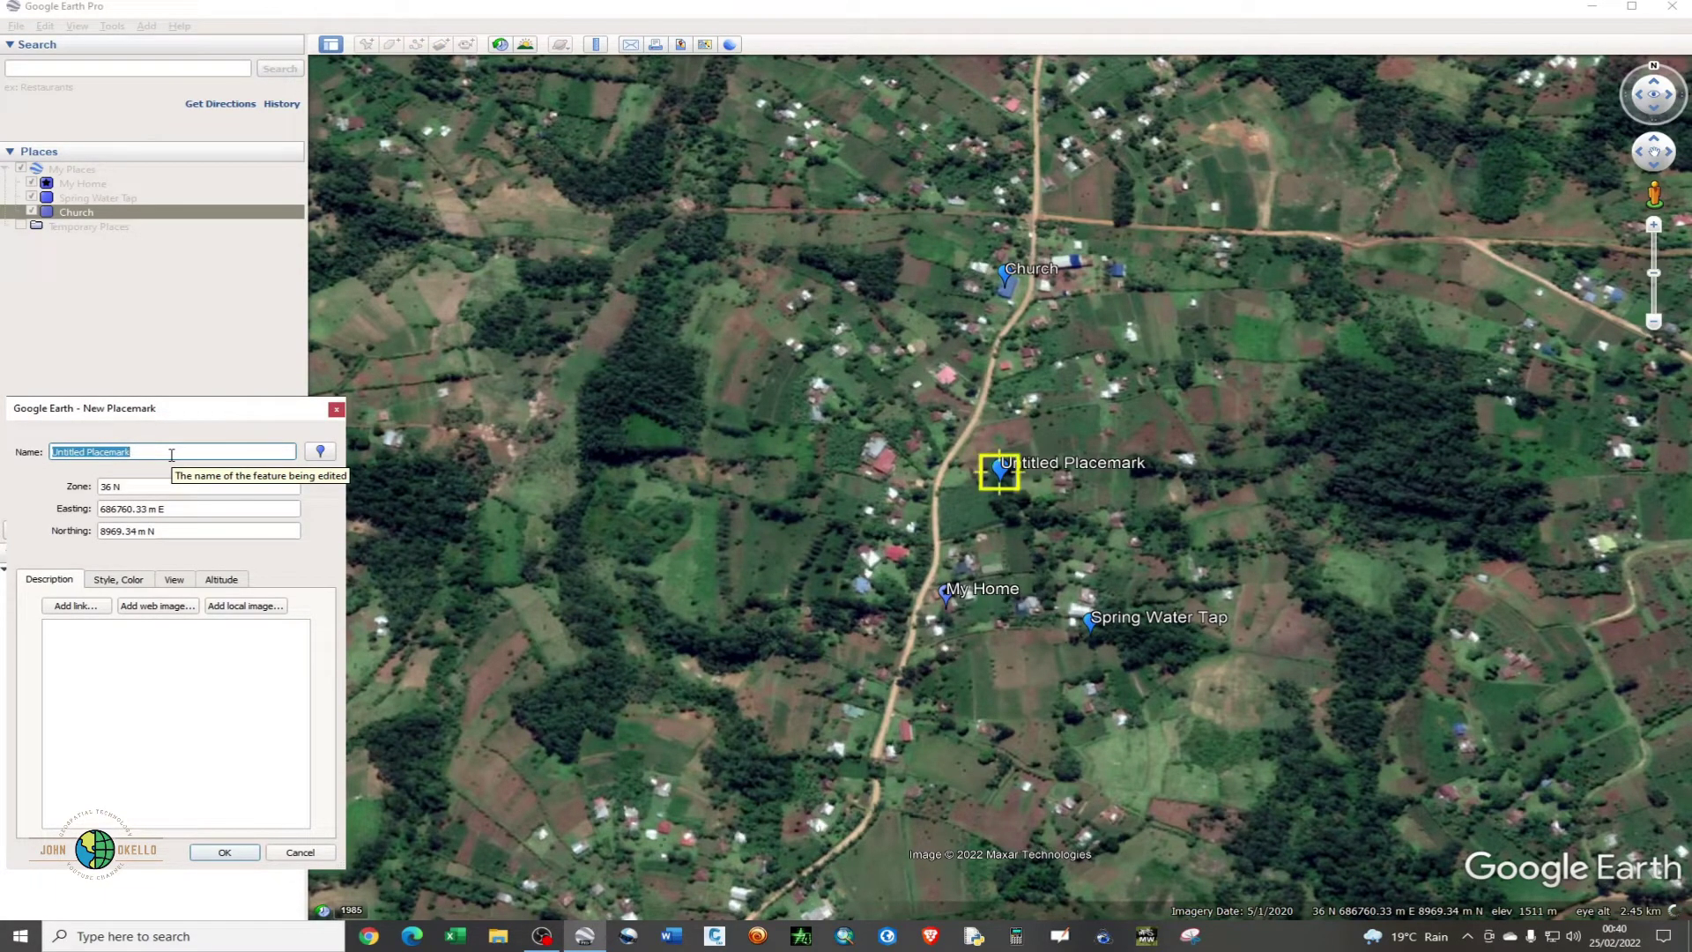
{"action": "type", "text": "Village Shop"}
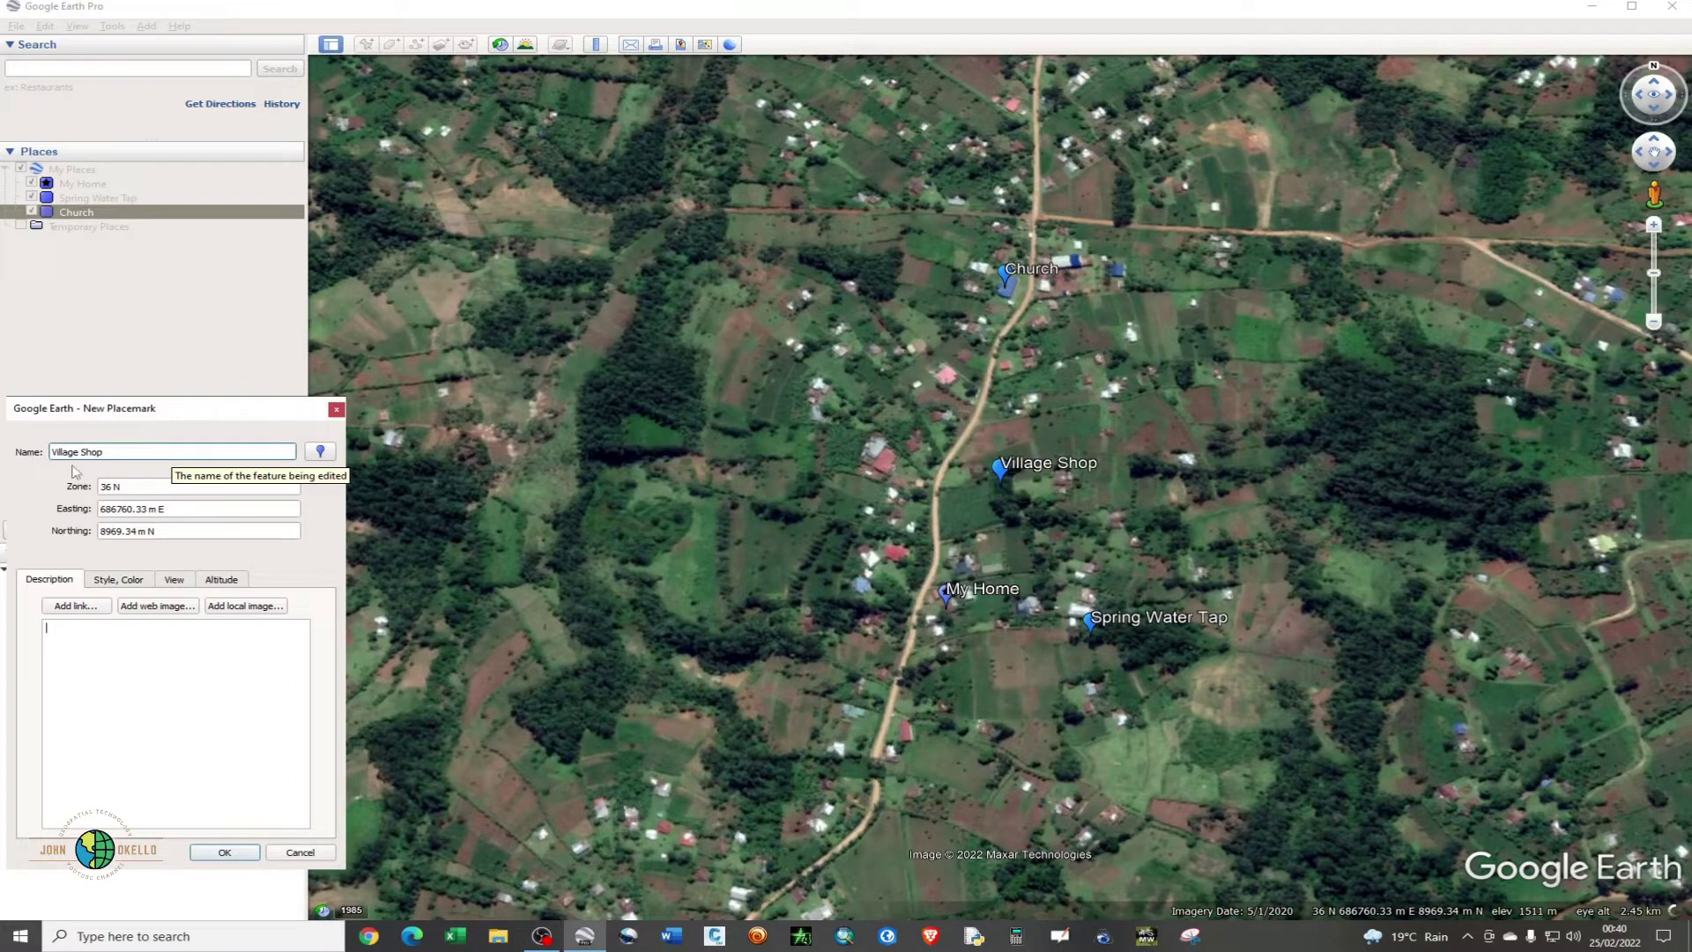
{"action": "left_click", "coordinate": [321, 452]}
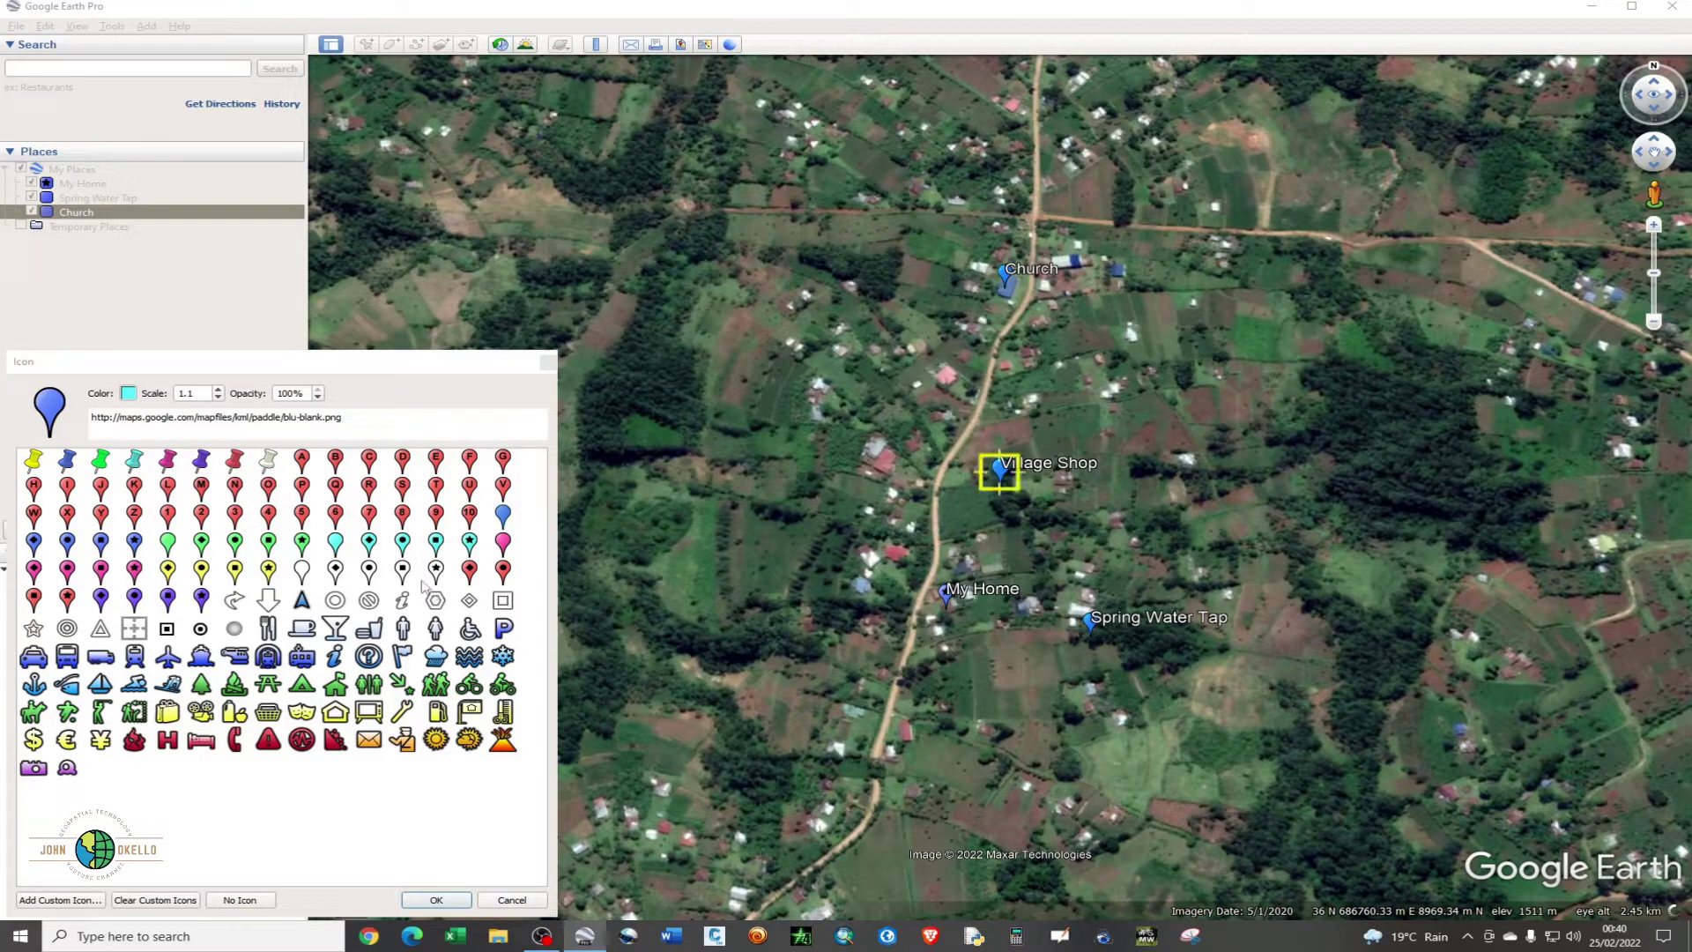
{"action": "left_click", "coordinate": [469, 571]}
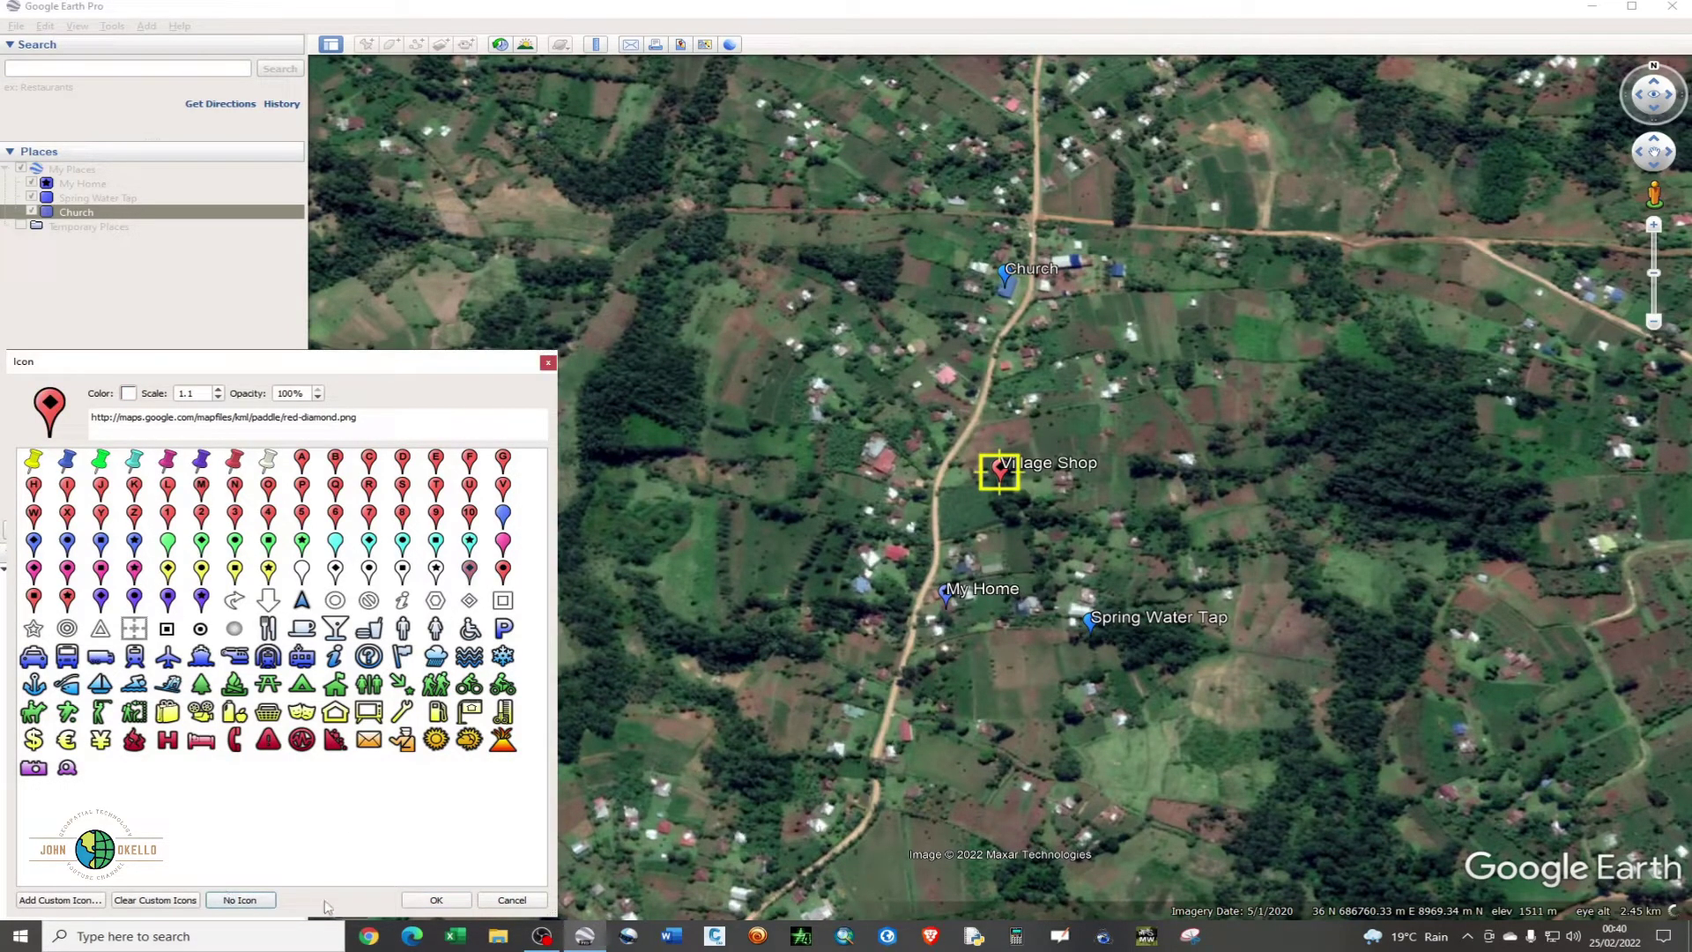
{"action": "left_click", "coordinate": [423, 901]}
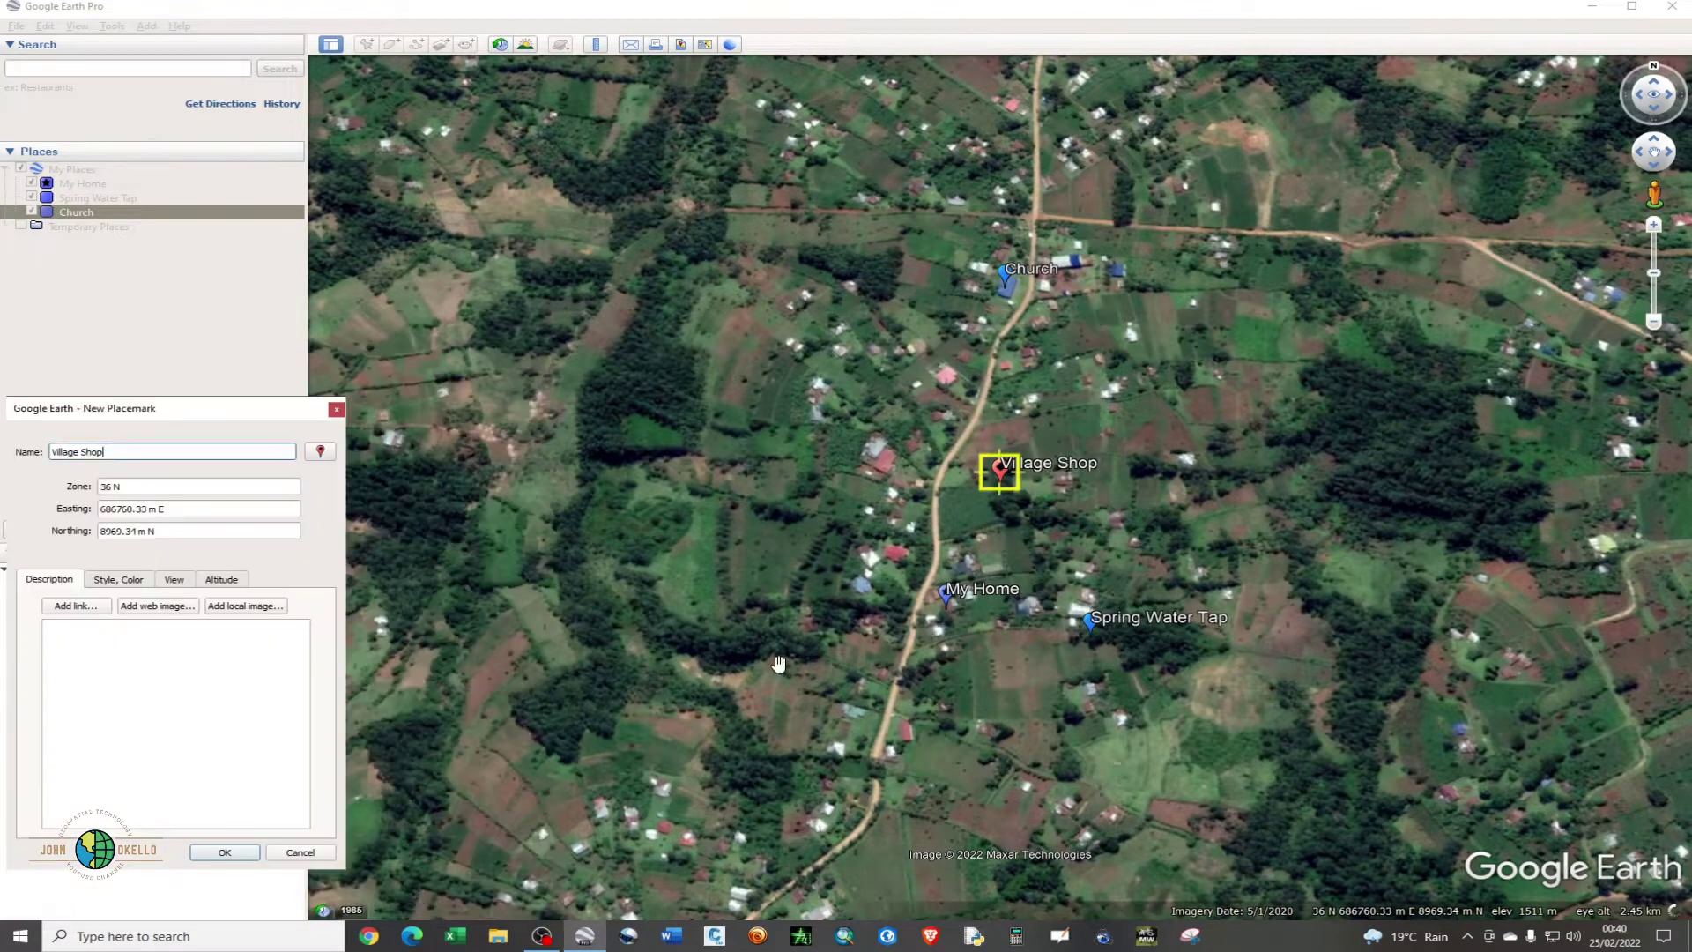
{"action": "mouse_move", "coordinate": [1003, 485]}
{"action": "left_mouse_down"}
{"action": "mouse_move", "coordinate": [878, 647]}
{"action": "mouse_move", "coordinate": [839, 754]}
{"action": "left_mouse_up"}
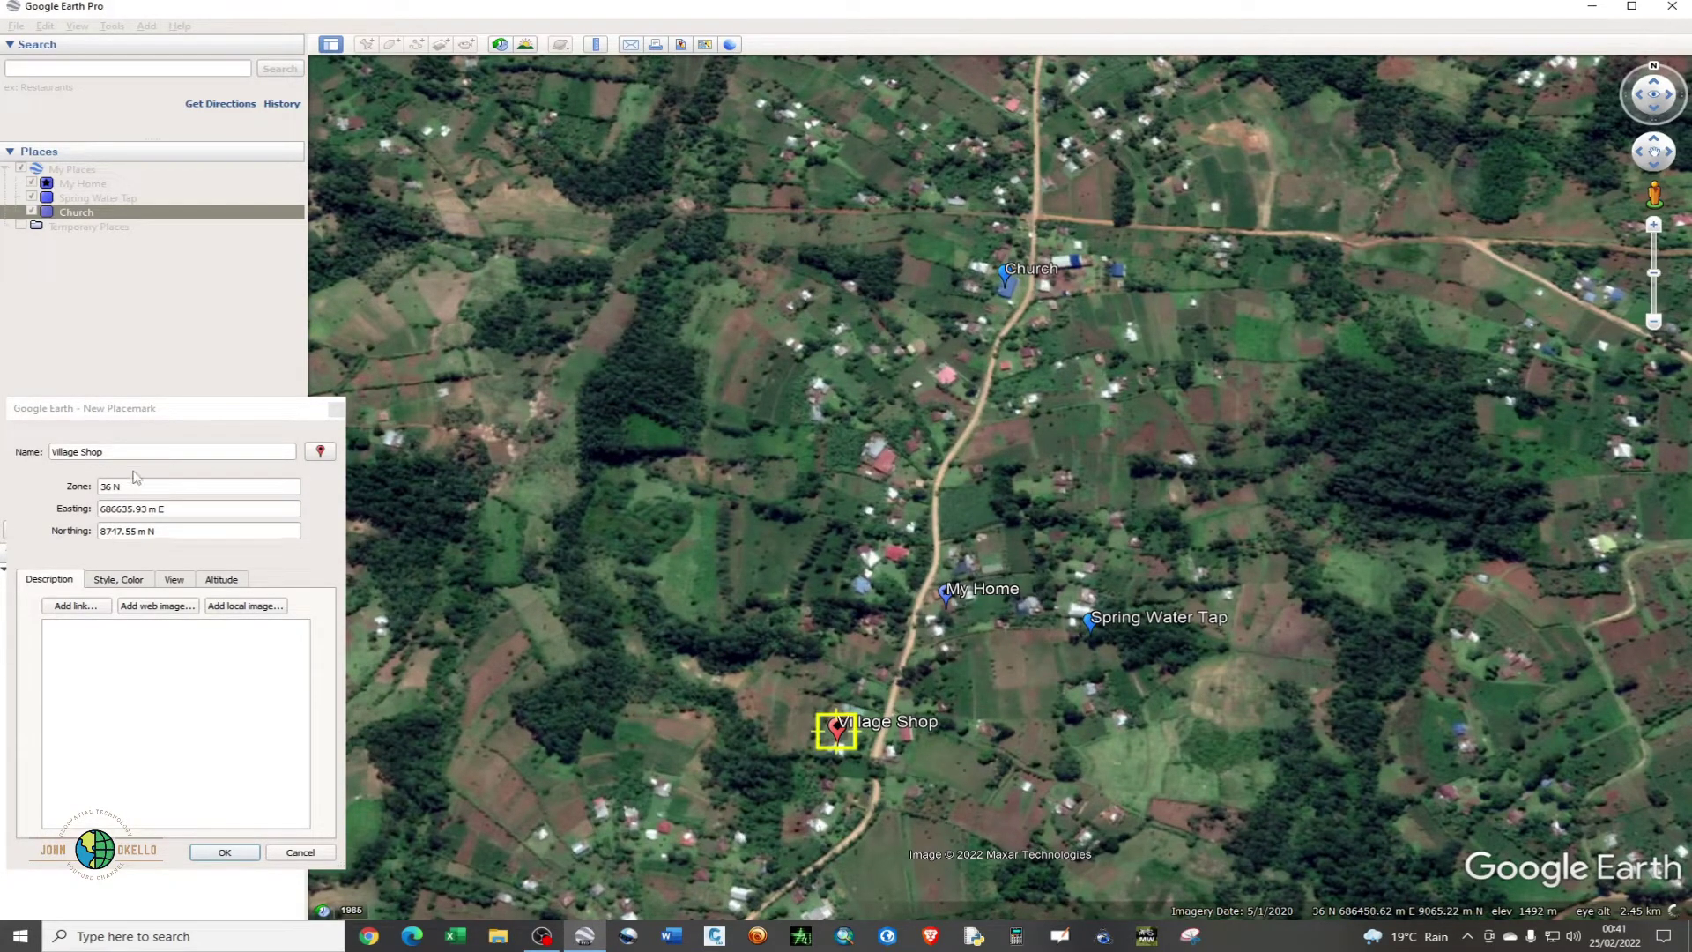
{"action": "left_click", "coordinate": [210, 856]}
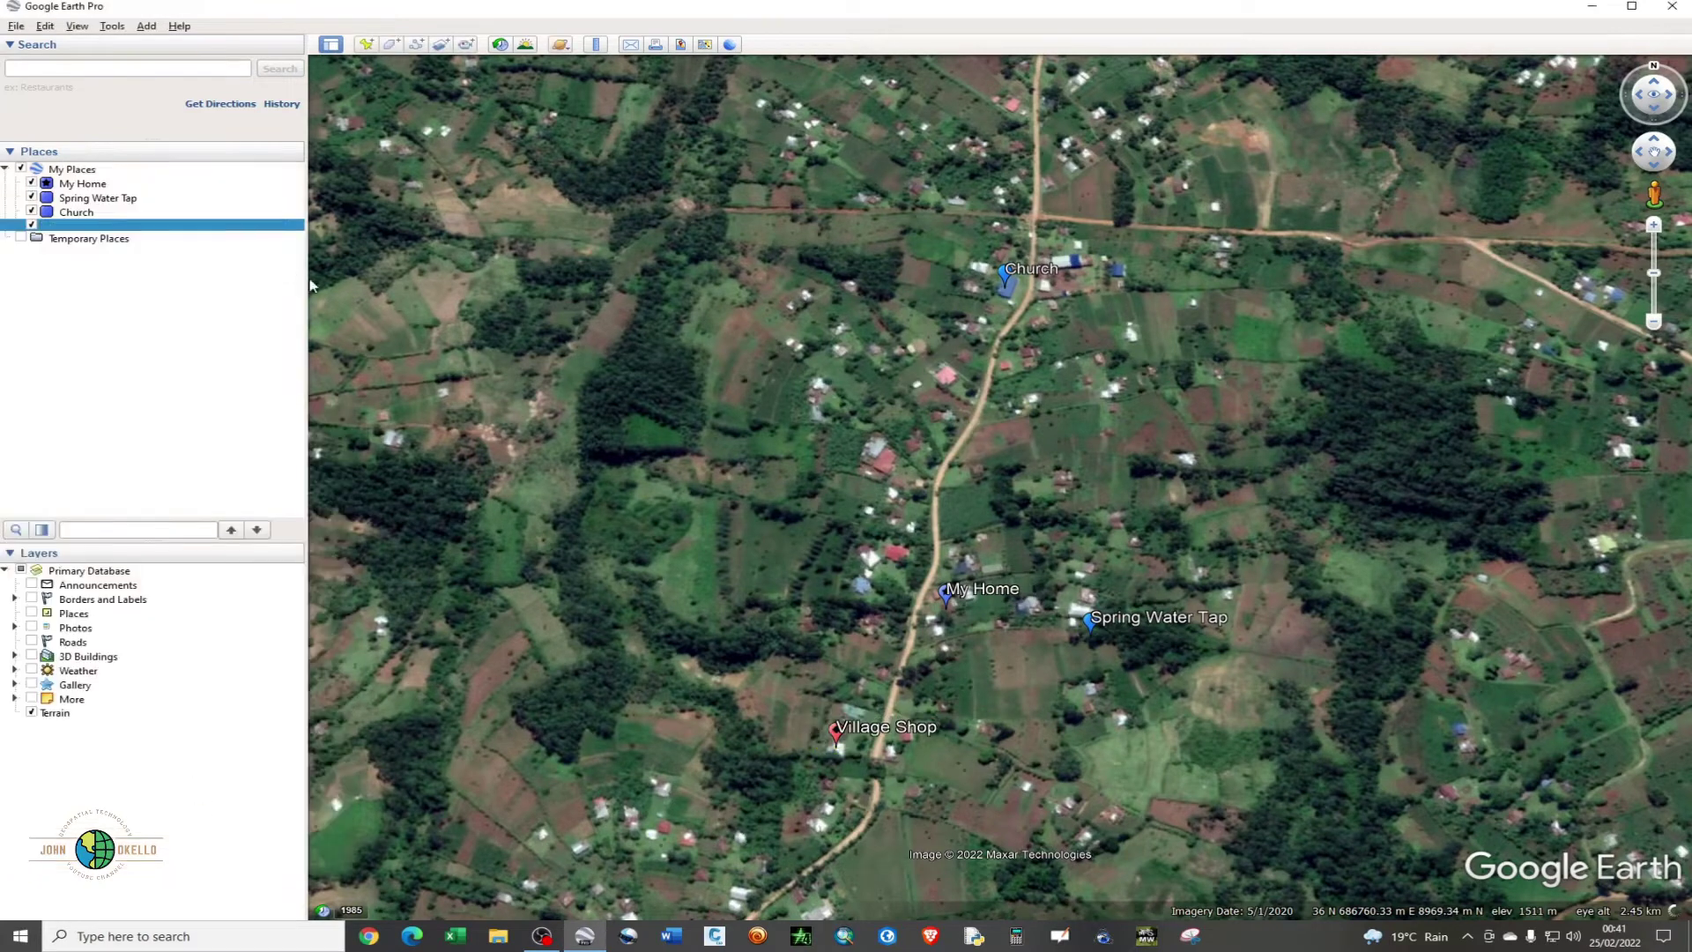
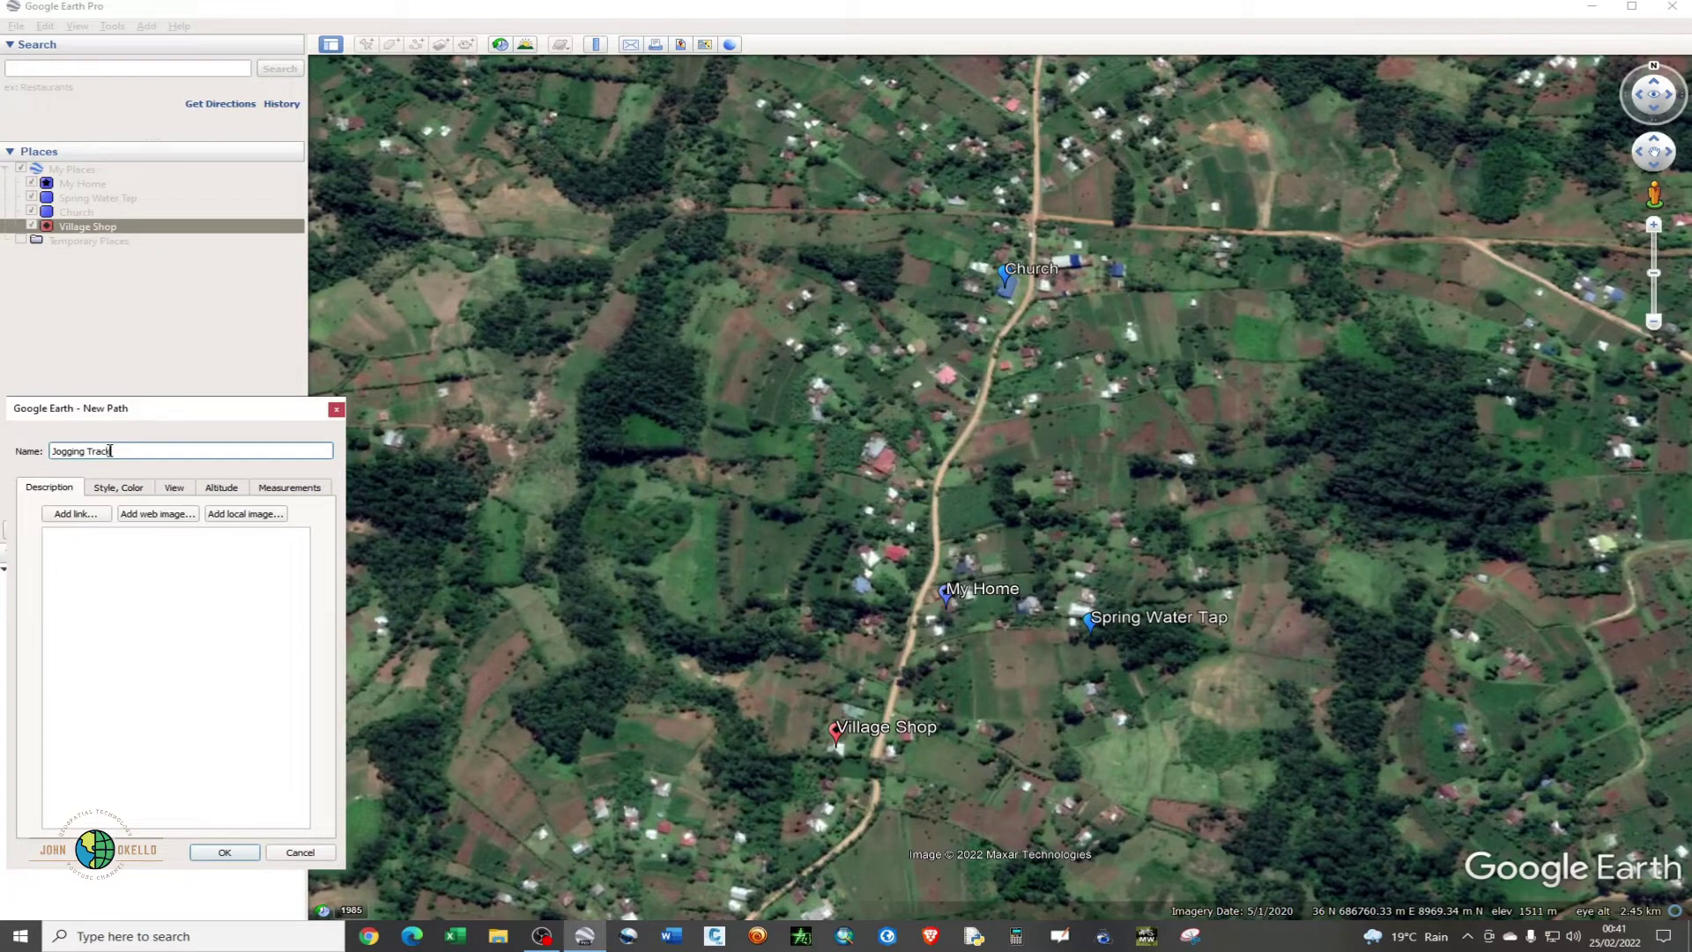
Step: Set the Jogging Track path's line color to #550000 and its width to 4.0
{"action": "left_click", "coordinate": [107, 490]}
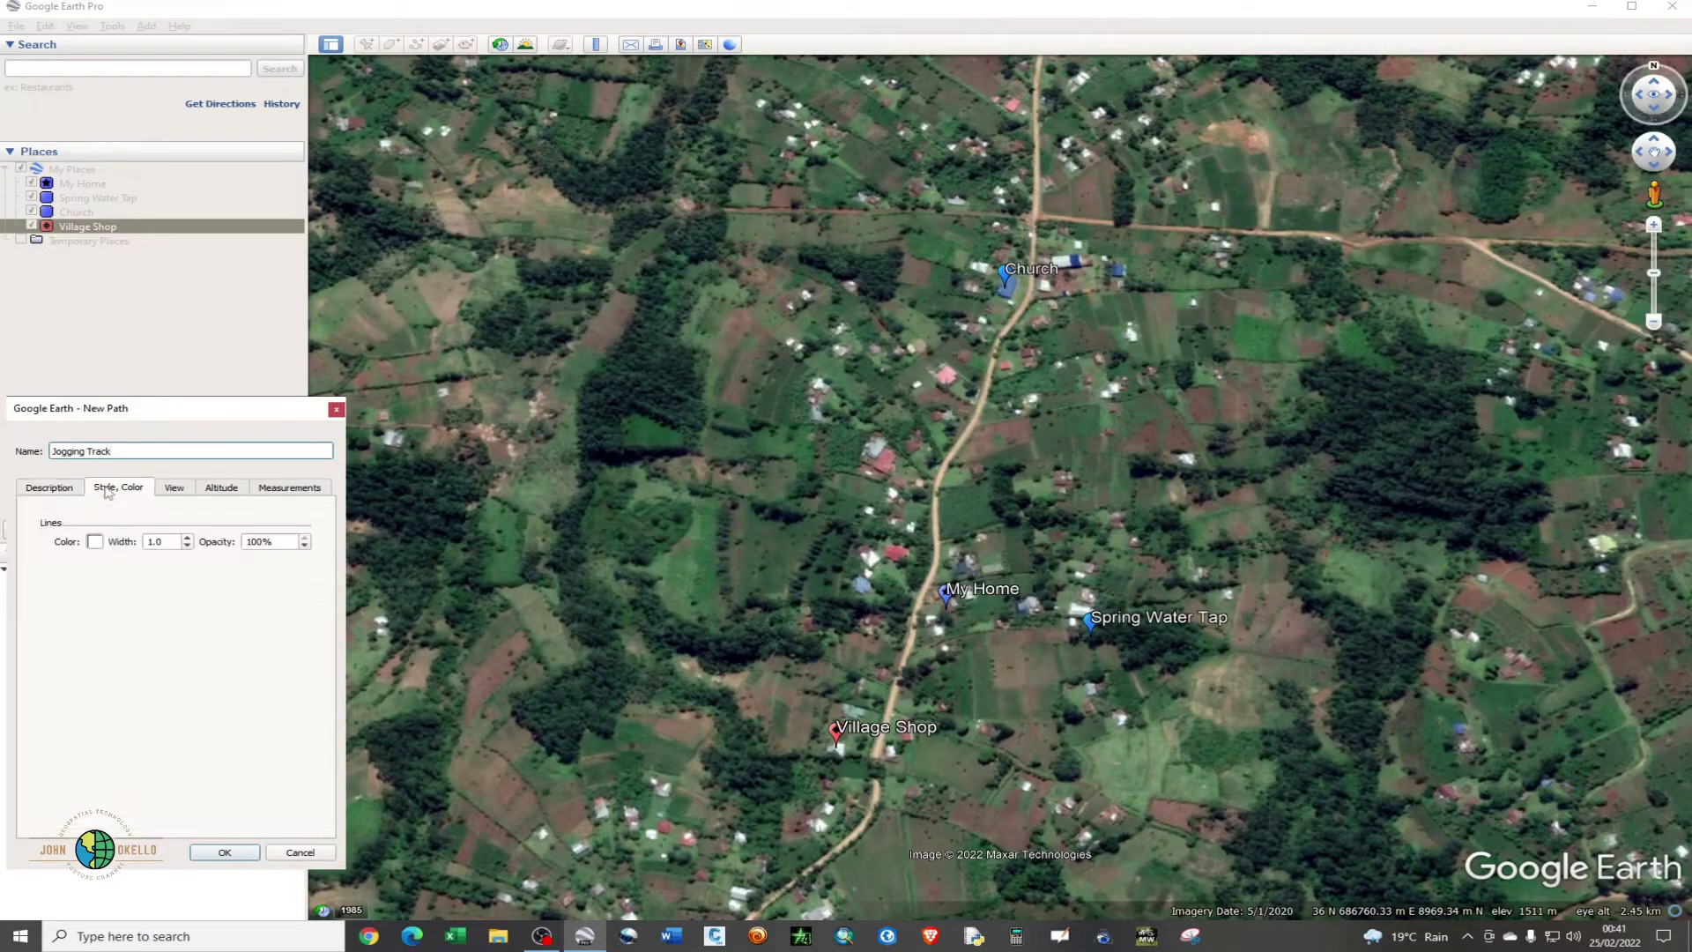
{"action": "left_click", "coordinate": [94, 541]}
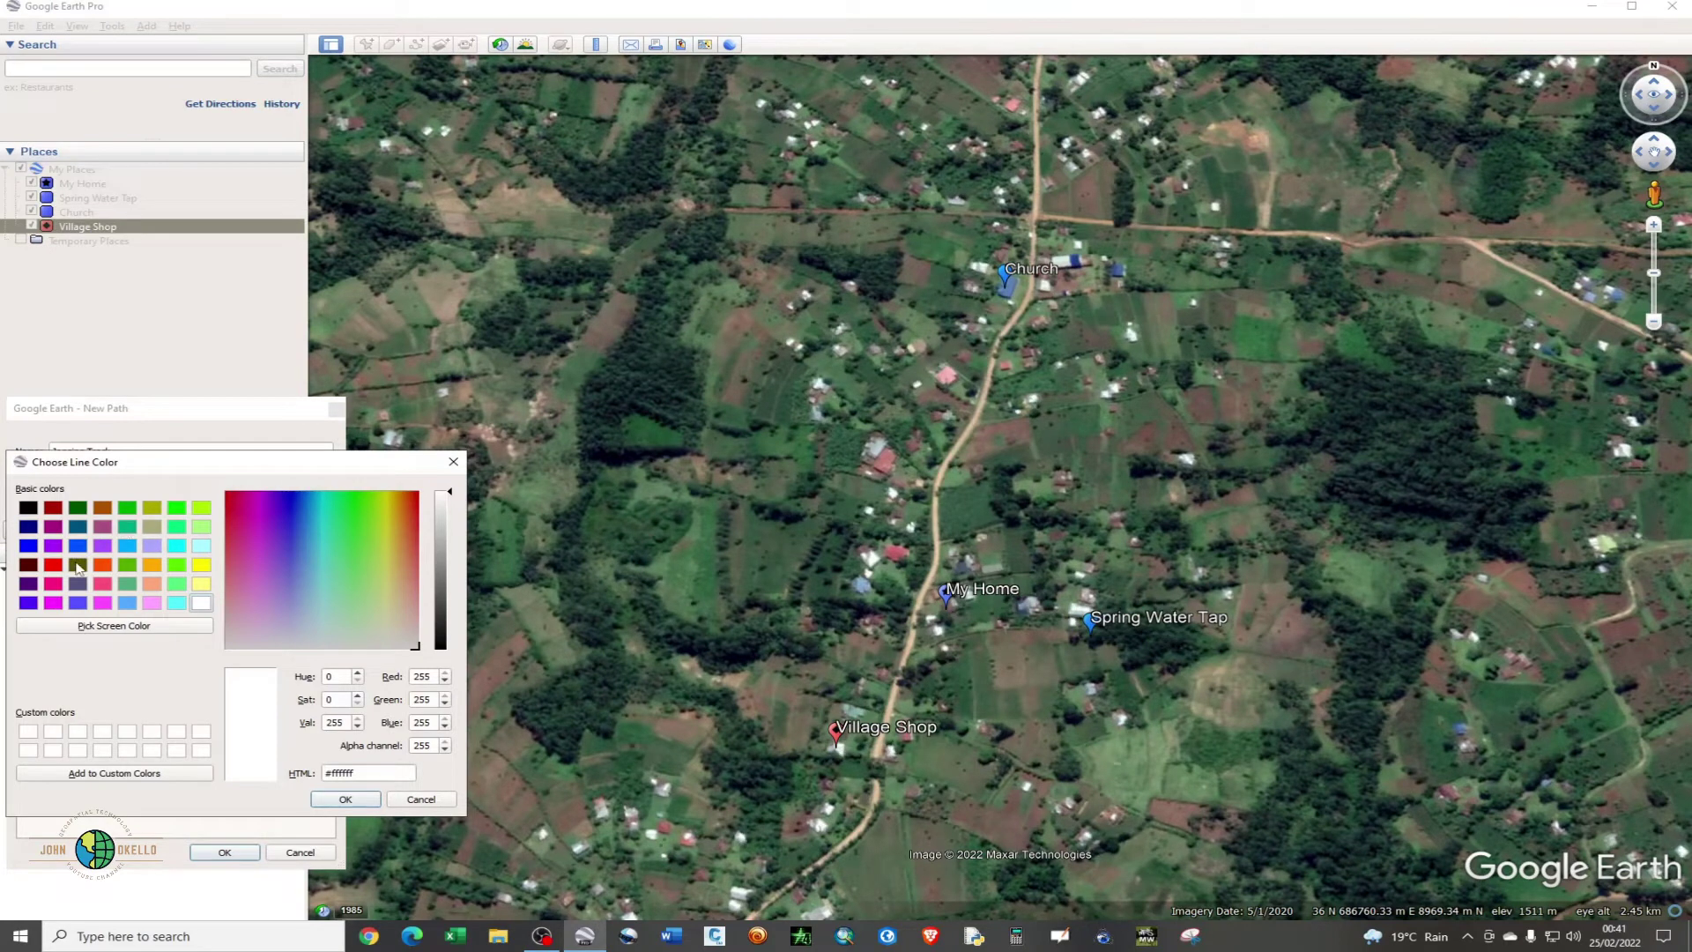
{"action": "left_click", "coordinate": [29, 566]}
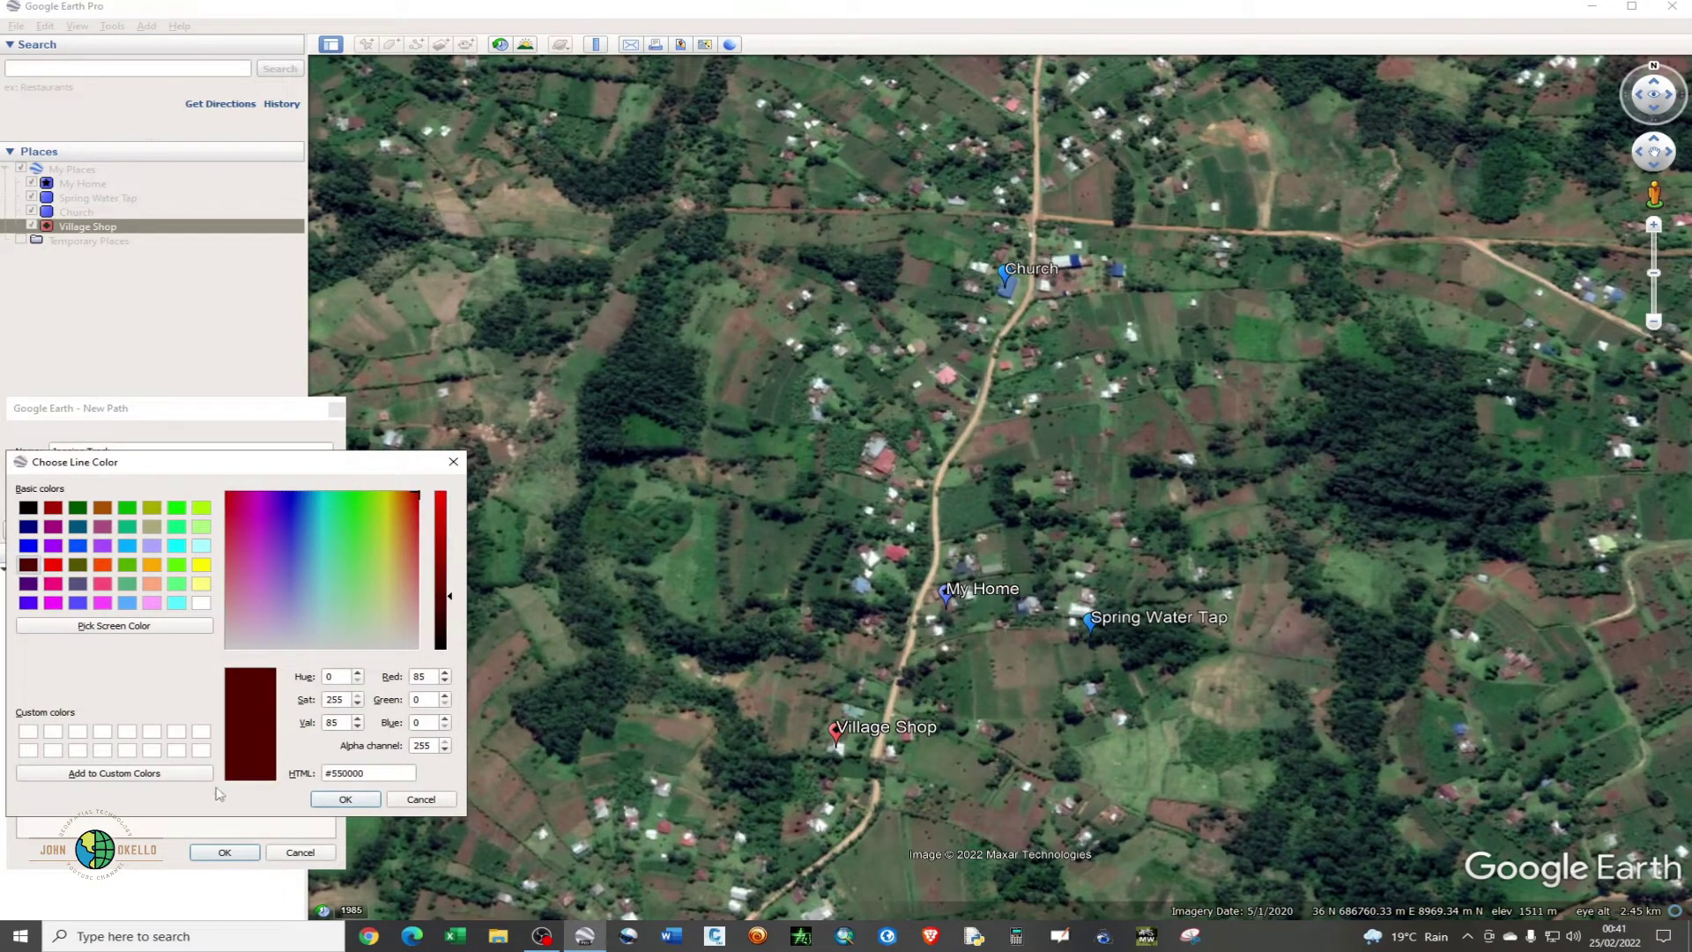
{"action": "left_click", "coordinate": [343, 799]}
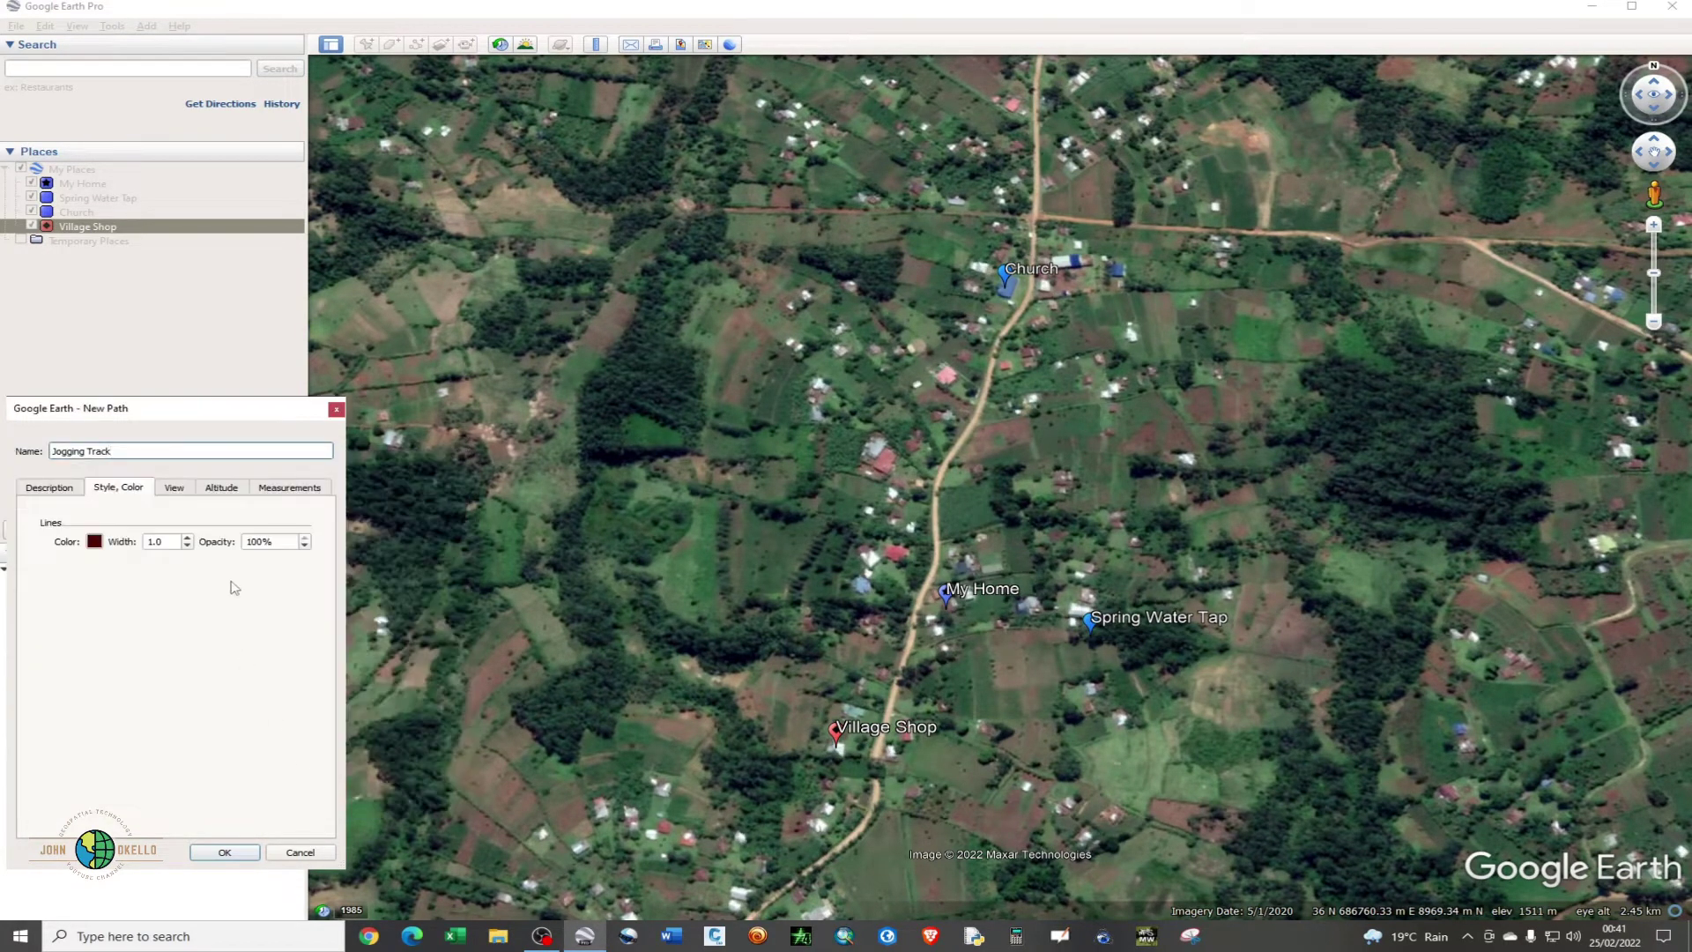
{"action": "left_click", "coordinate": [159, 541]}
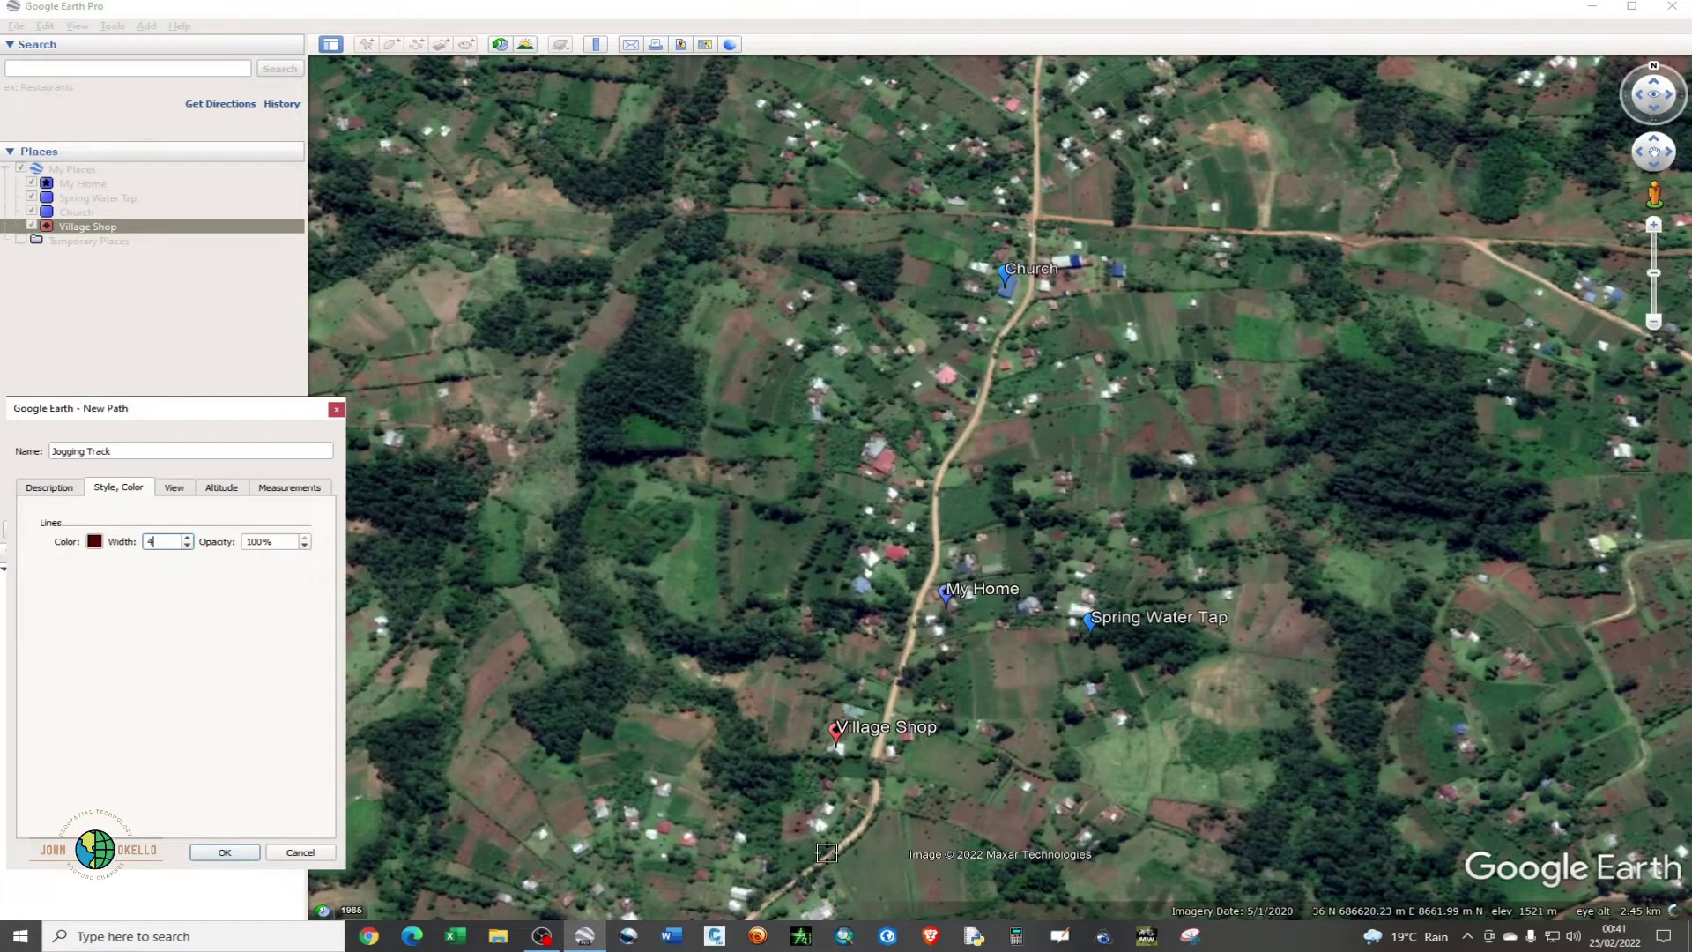
Step: Trace the Jogging Track path north along the main road, from south of Village Shop to just south of My Home
{"action": "left_click", "coordinate": [826, 854]}
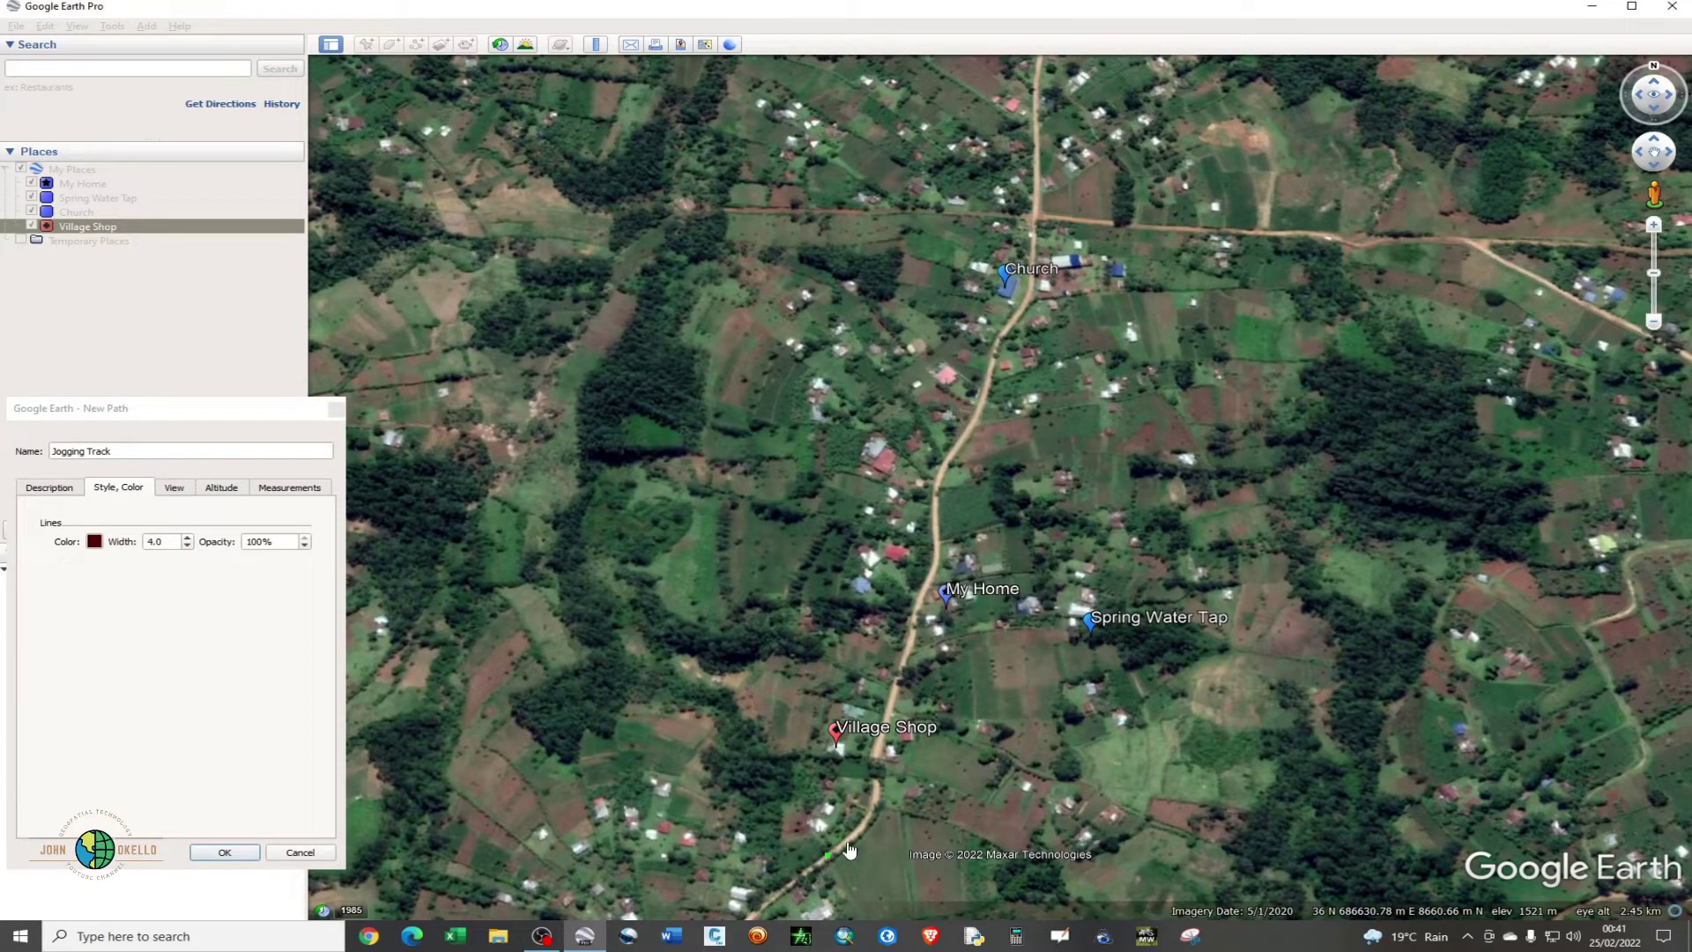
{"action": "left_click", "coordinate": [854, 836]}
{"action": "left_click", "coordinate": [867, 824]}
{"action": "left_click", "coordinate": [876, 803]}
{"action": "left_click", "coordinate": [872, 779]}
{"action": "left_click", "coordinate": [872, 756]}
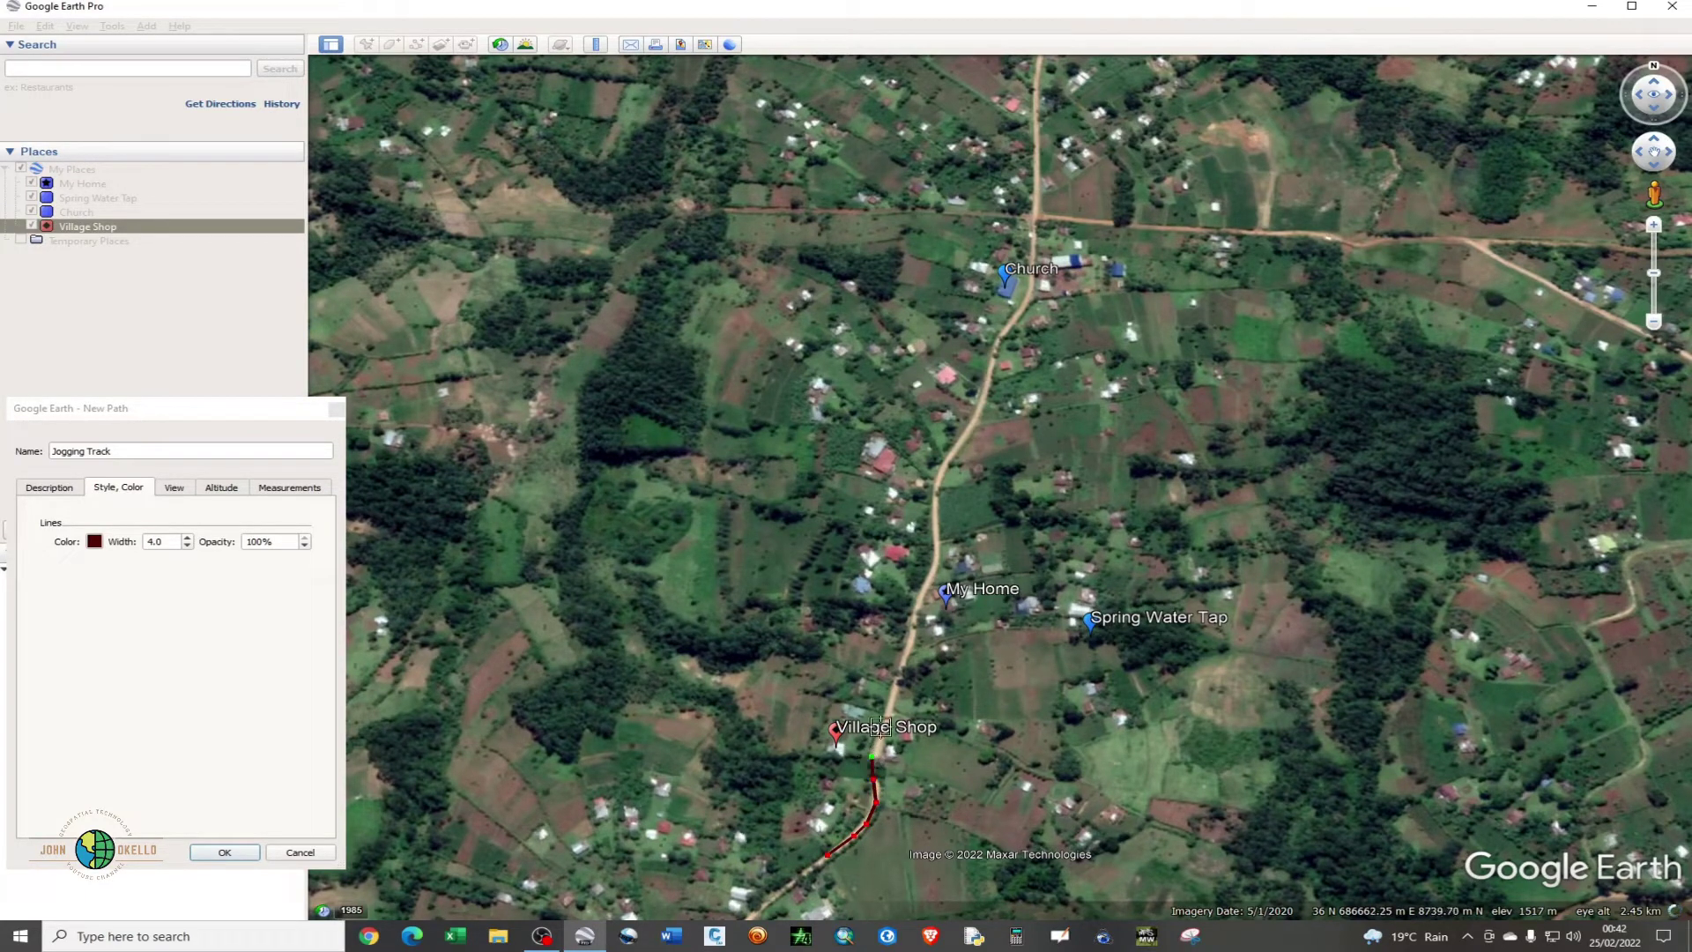
{"action": "left_click", "coordinate": [898, 667]}
{"action": "left_click", "coordinate": [910, 635]}
{"action": "left_click", "coordinate": [917, 608]}
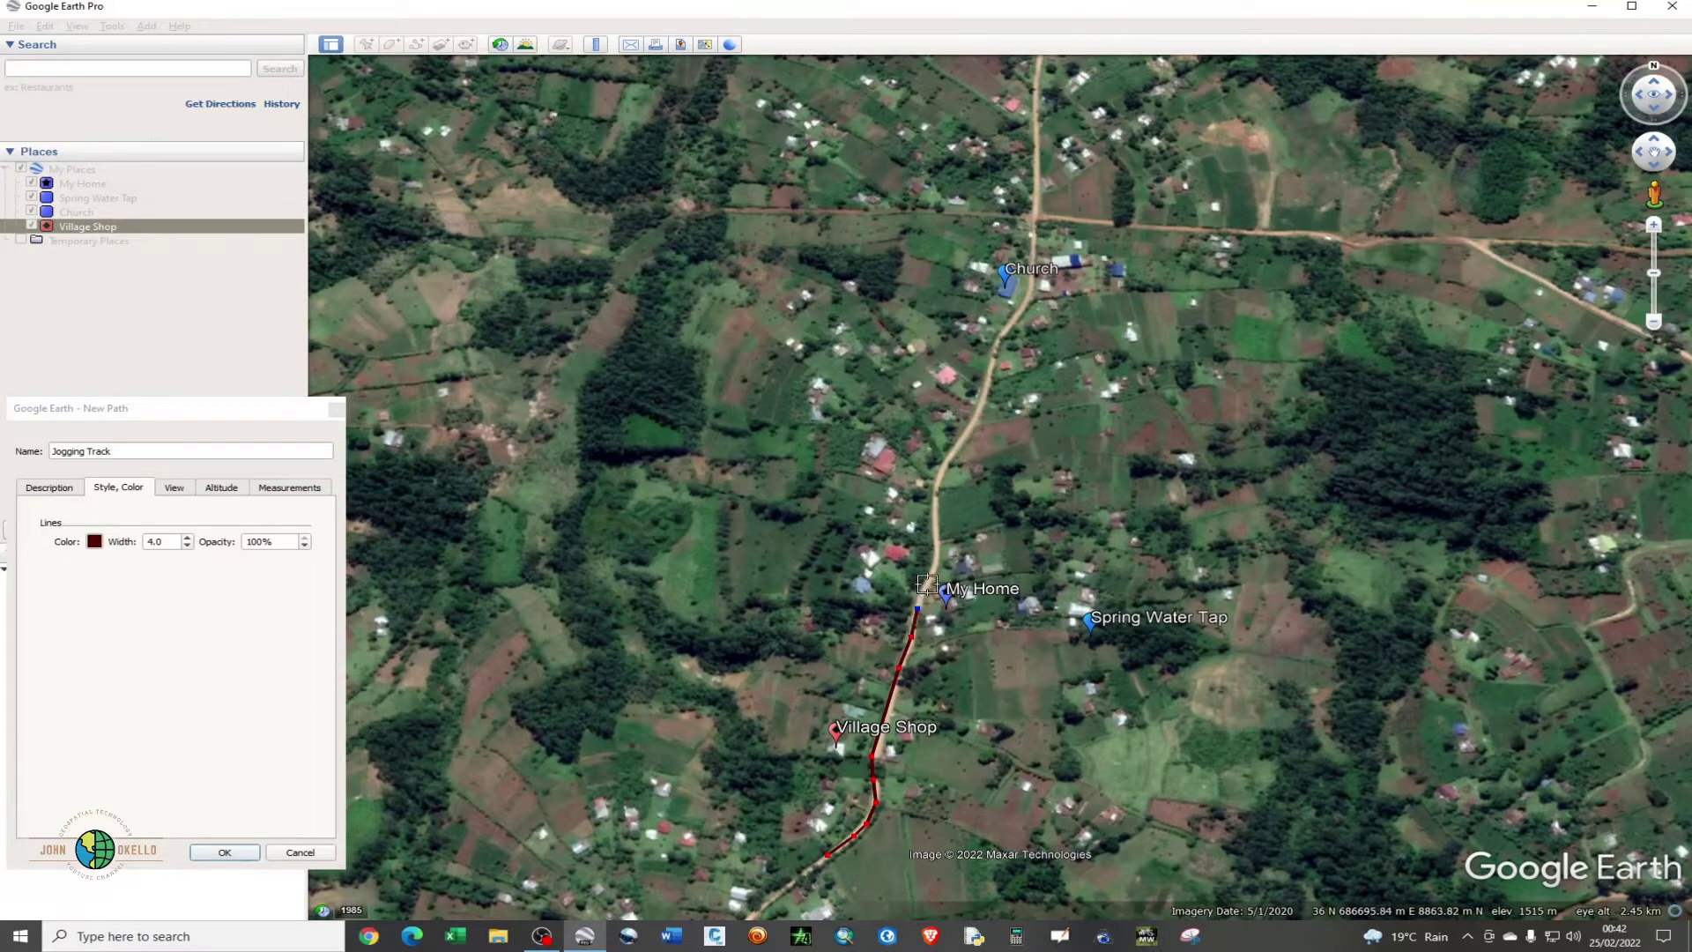
Step: Continue the Jogging Track path north along the winding main road from My Home to the Church
{"action": "left_click", "coordinate": [928, 583]}
{"action": "left_click", "coordinate": [934, 562]}
{"action": "left_click", "coordinate": [934, 527]}
{"action": "left_click", "coordinate": [936, 492]}
{"action": "left_click", "coordinate": [939, 471]}
{"action": "left_click", "coordinate": [951, 443]}
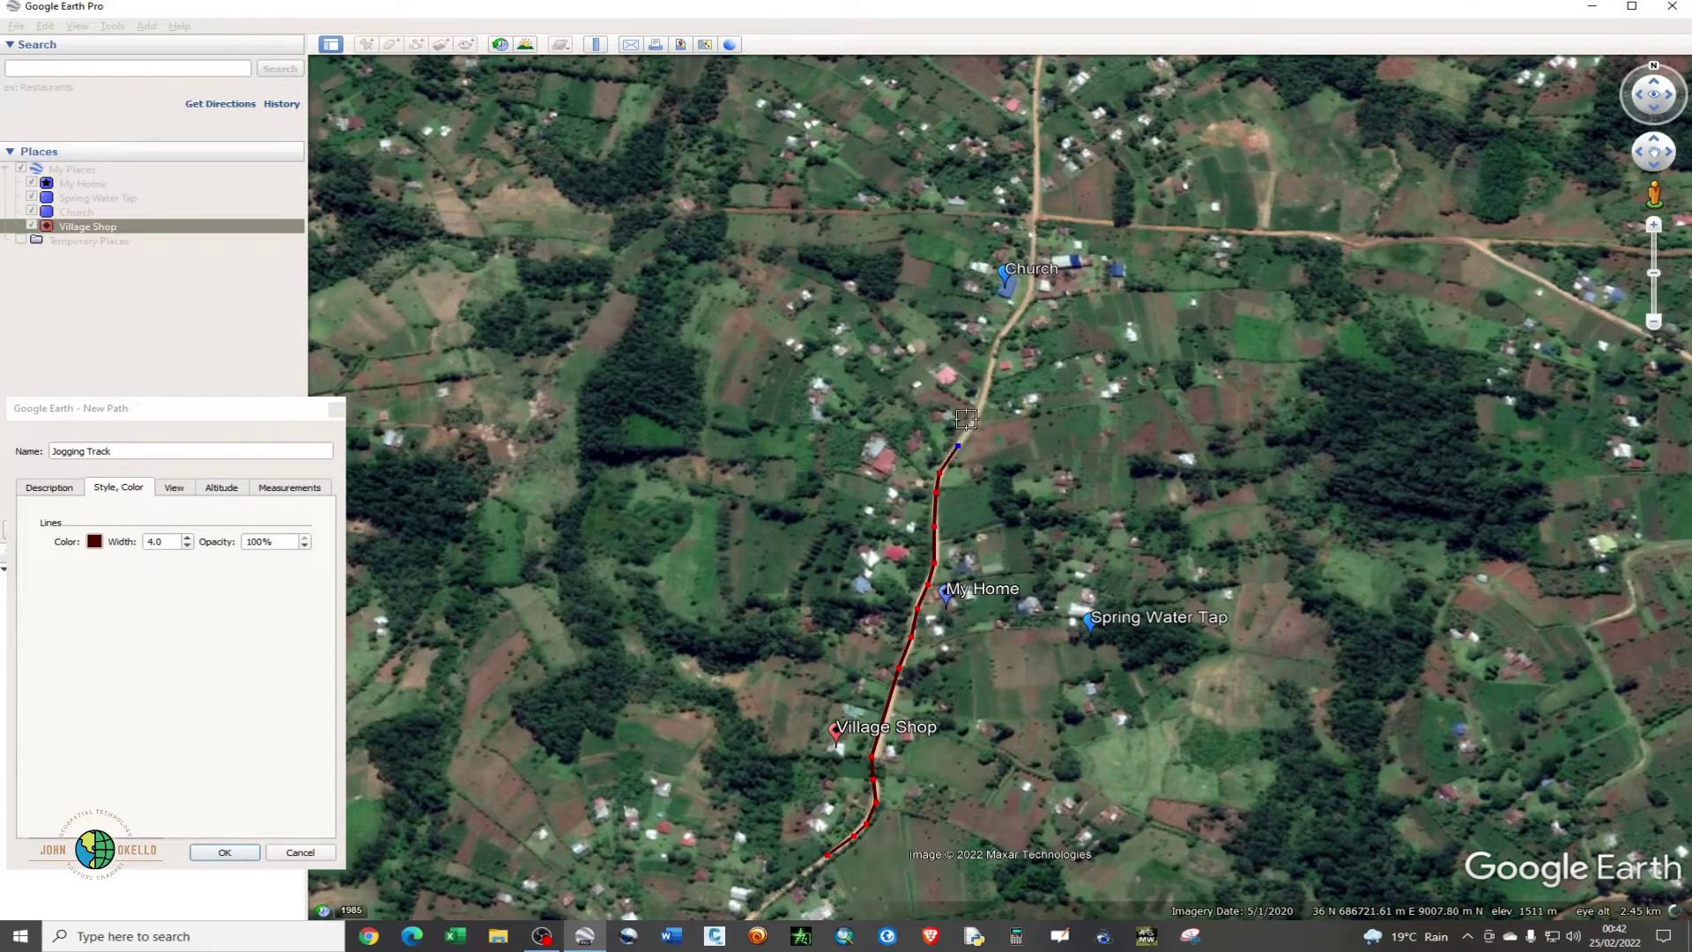
{"action": "left_click", "coordinate": [973, 418]}
{"action": "left_click", "coordinate": [986, 388]}
{"action": "left_click", "coordinate": [993, 354]}
{"action": "left_click", "coordinate": [998, 335]}
{"action": "left_click", "coordinate": [1013, 320]}
{"action": "left_click", "coordinate": [1024, 298]}
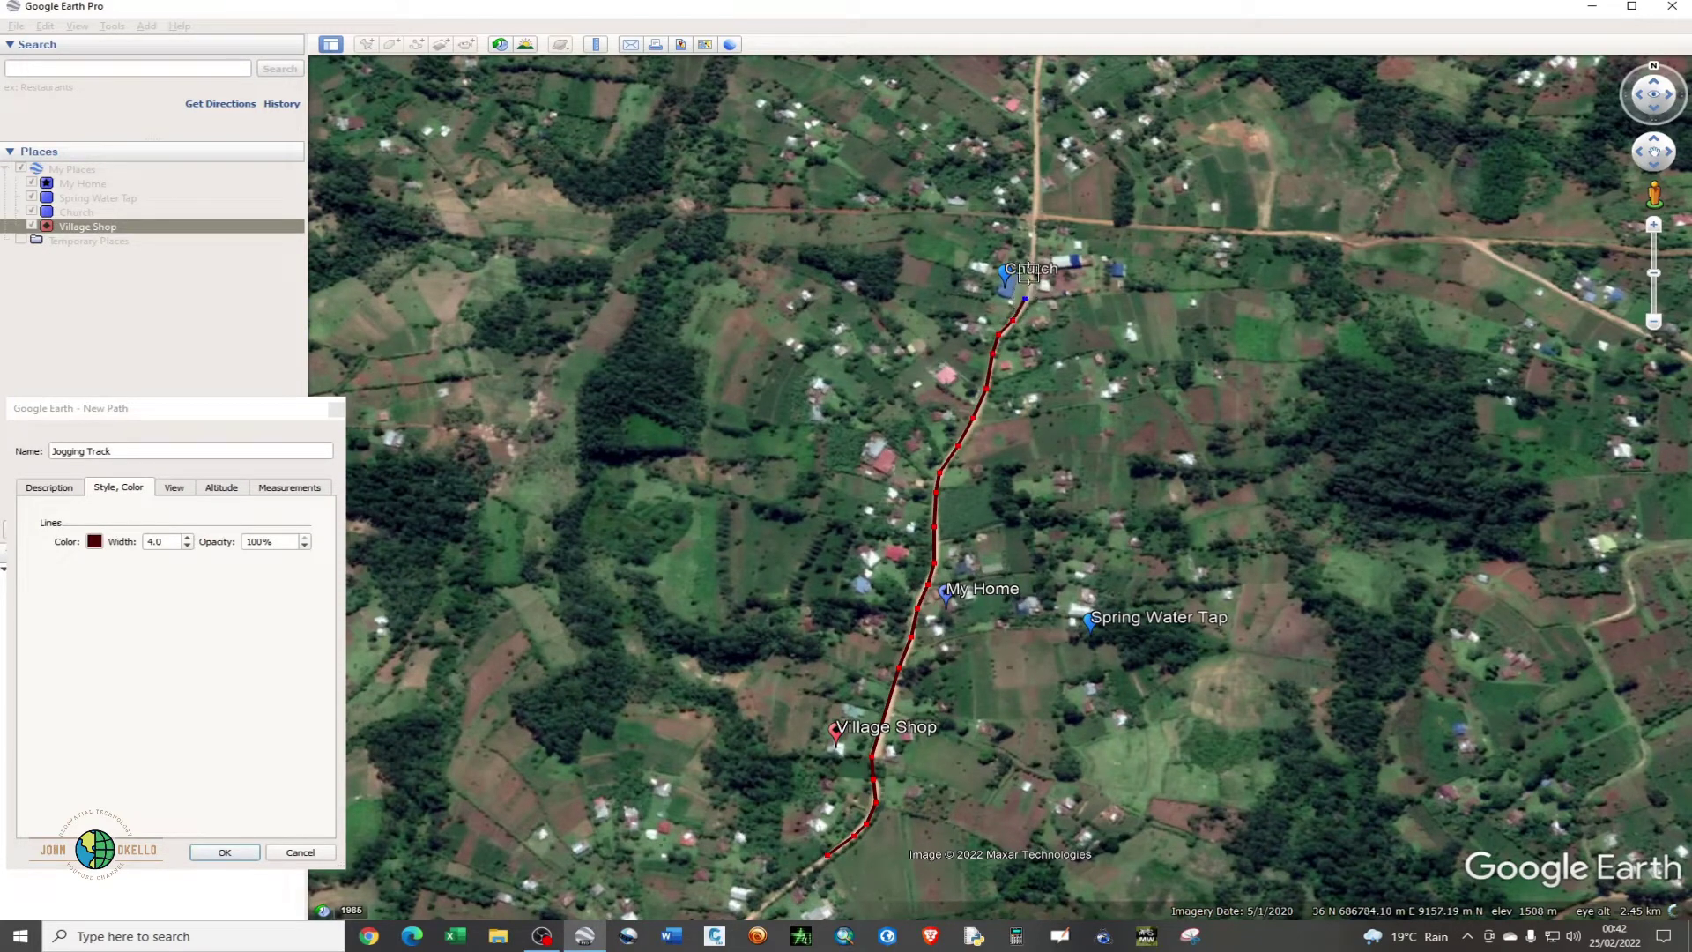
Step: Extend the Jogging Track past the Church to the junction and west along the side road to the forest strip, and save the path
{"action": "left_click", "coordinate": [1029, 271]}
{"action": "left_click", "coordinate": [1034, 240]}
{"action": "left_click", "coordinate": [1031, 220]}
{"action": "left_click", "coordinate": [1003, 212]}
{"action": "left_click", "coordinate": [943, 212]}
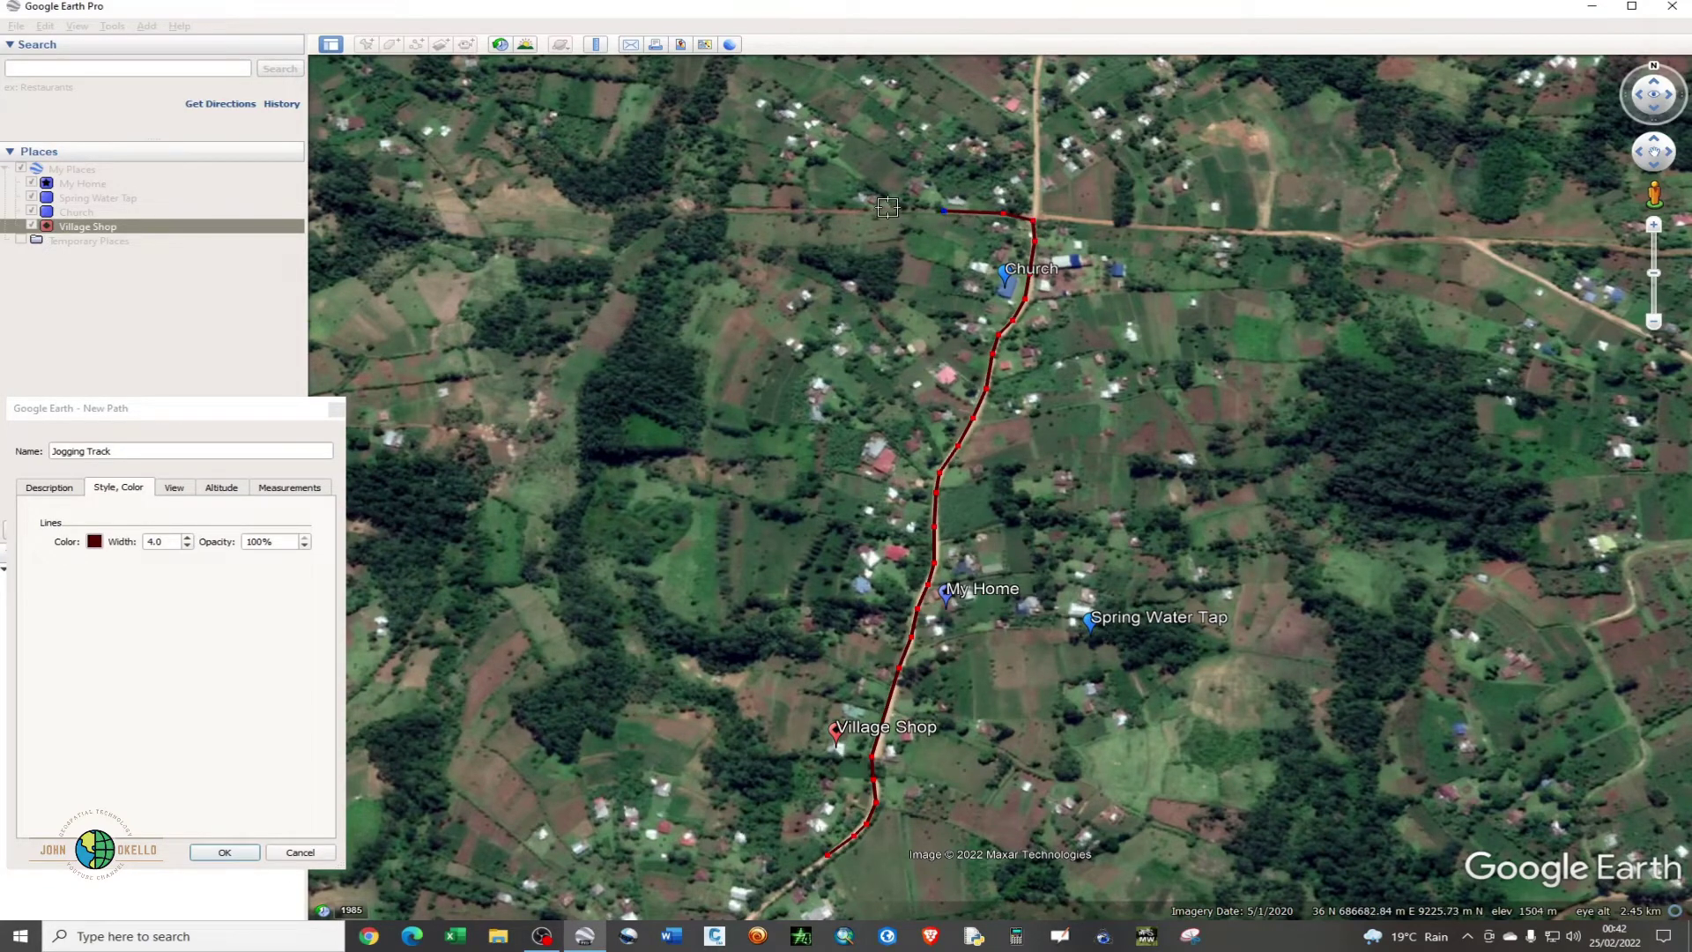
{"action": "left_click", "coordinate": [885, 211]}
{"action": "left_click", "coordinate": [839, 213]}
{"action": "left_click", "coordinate": [802, 212]}
{"action": "left_click", "coordinate": [768, 211]}
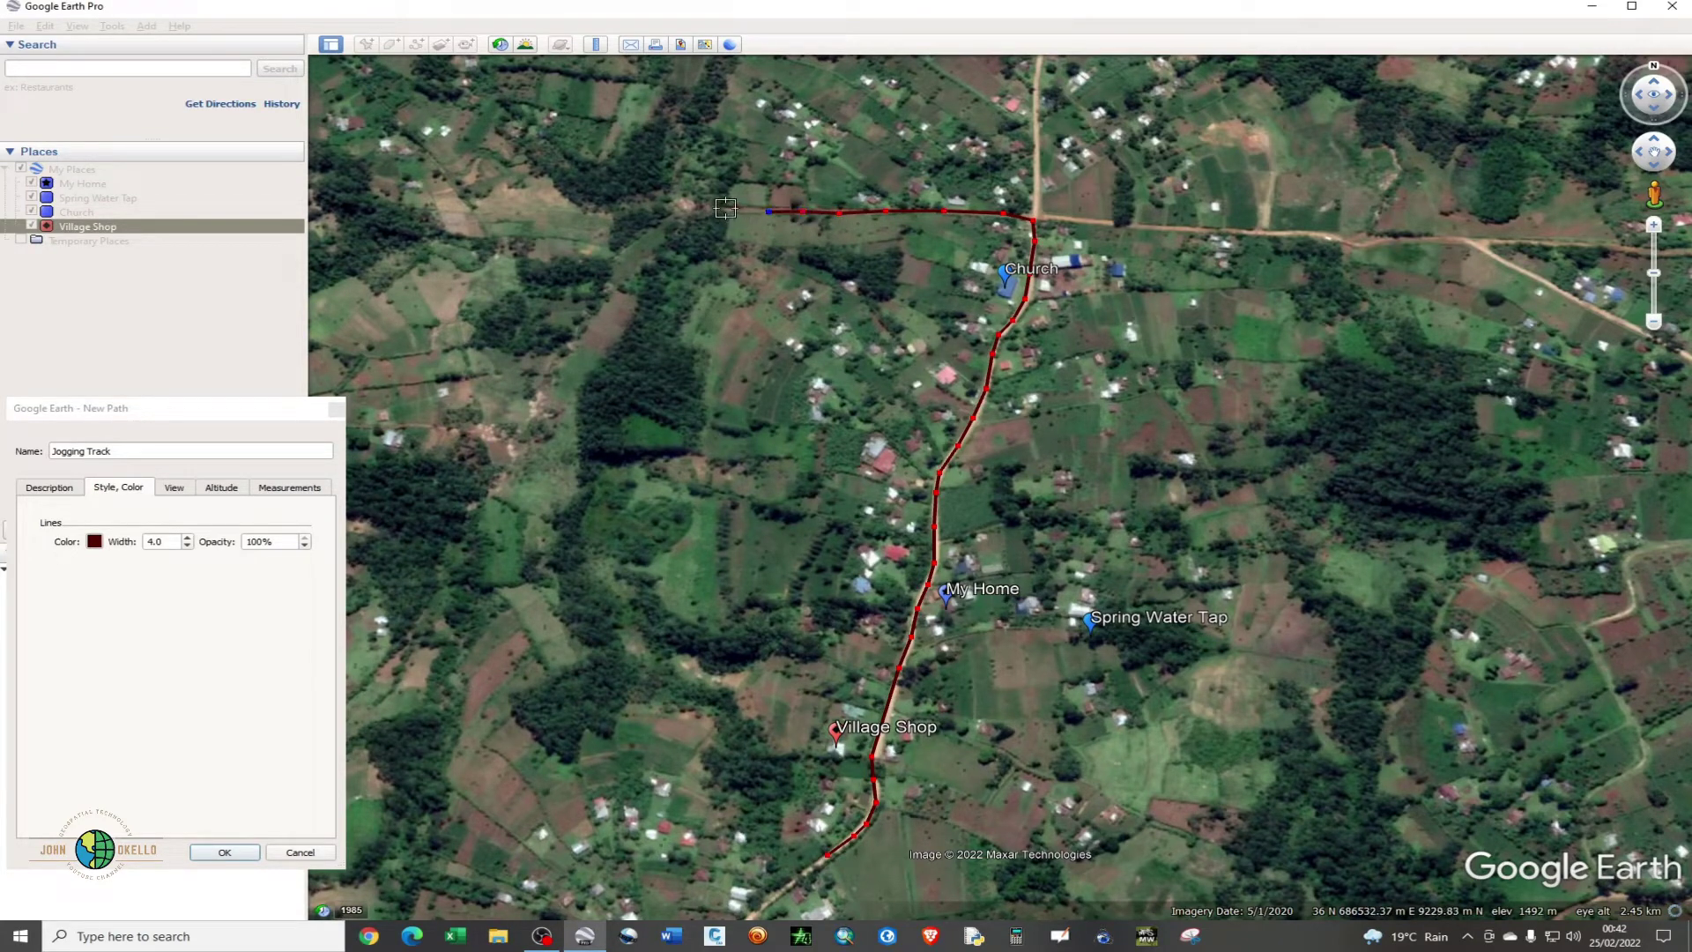
{"action": "left_click", "coordinate": [726, 208]}
{"action": "left_click", "coordinate": [222, 853]}
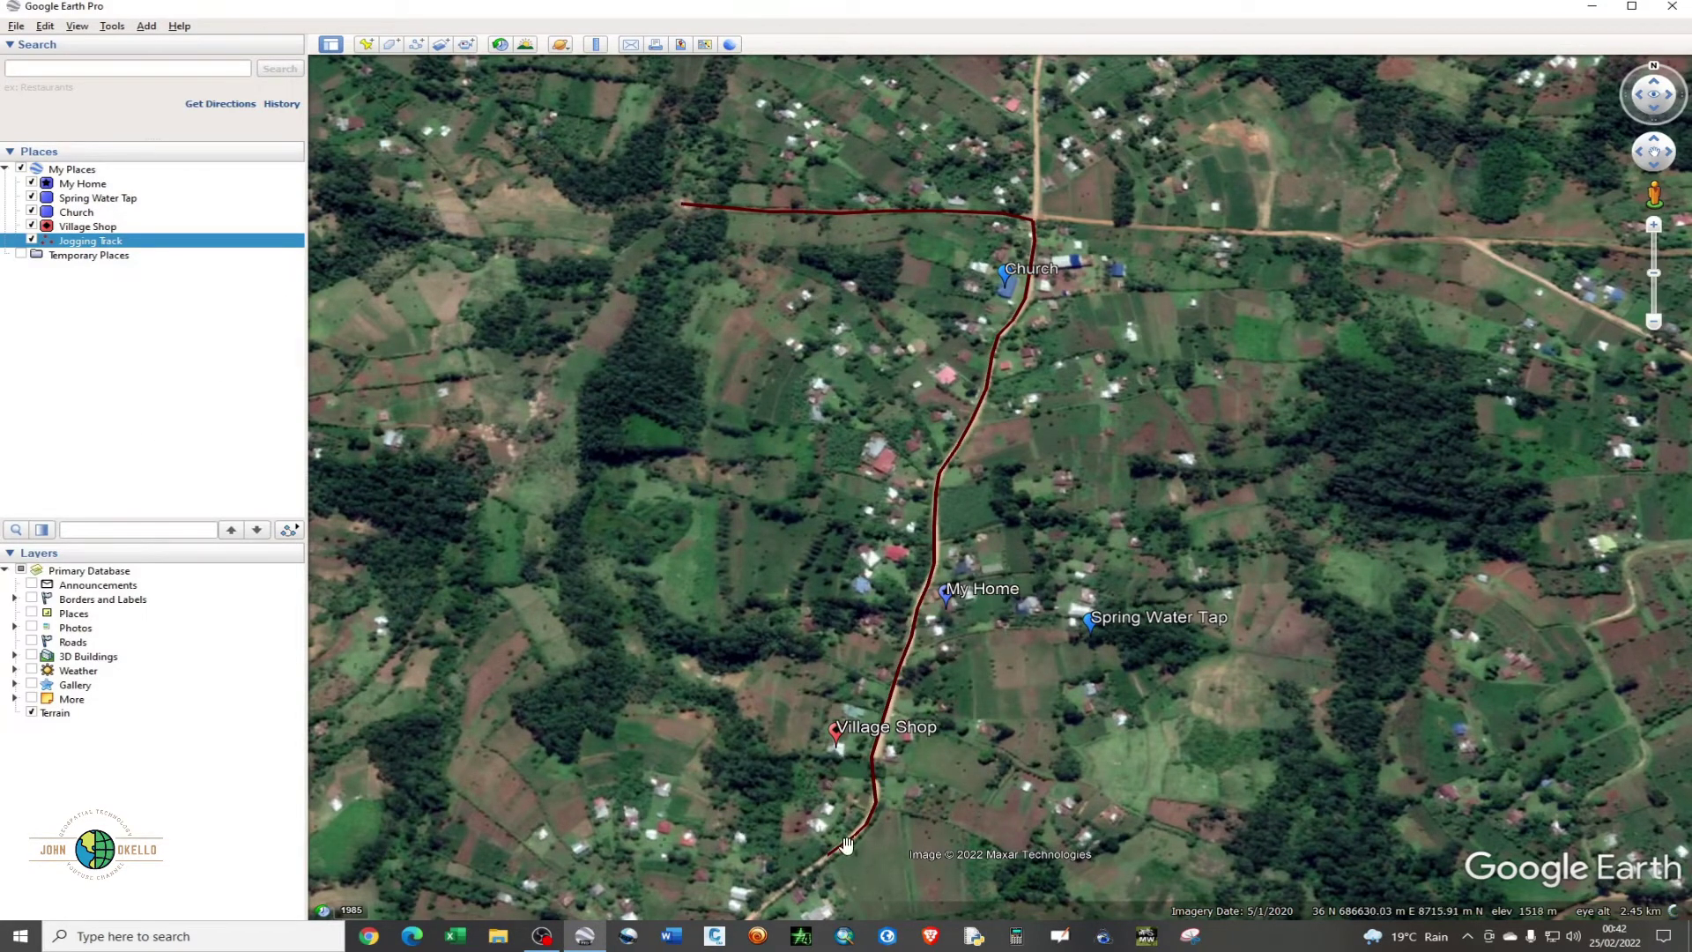
Step: Add a placemark with the square shape icon and place it on the southern end of the Jogging Track
{"action": "left_click", "coordinate": [365, 45]}
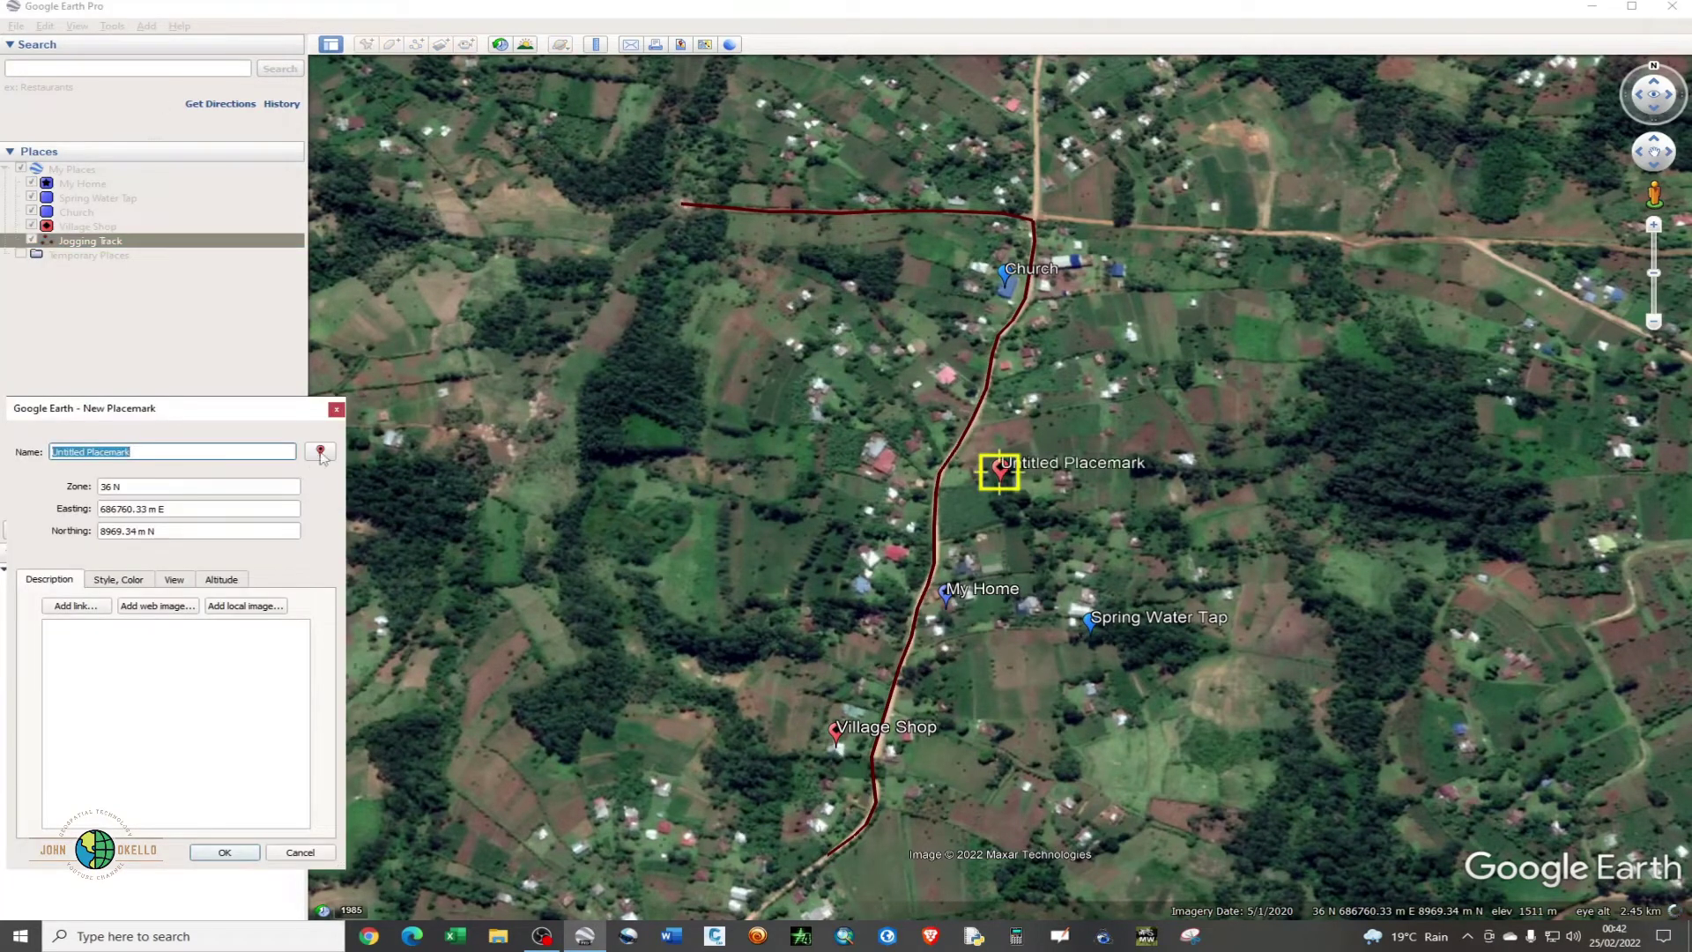
{"action": "left_click", "coordinate": [320, 452]}
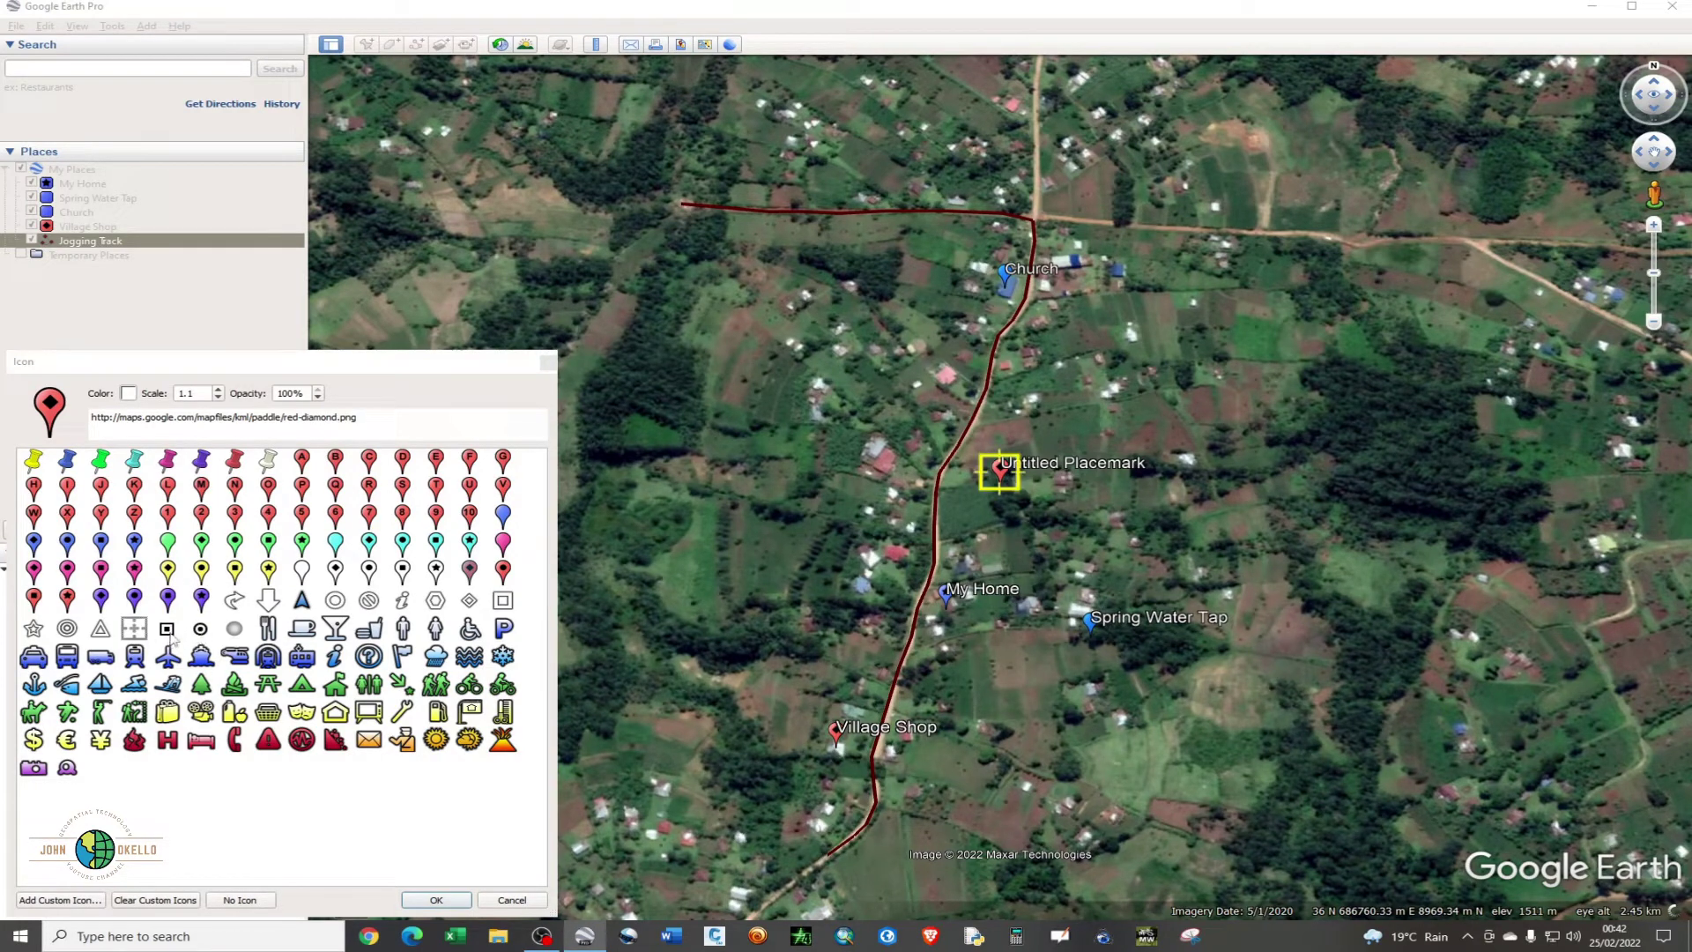
{"action": "left_click", "coordinate": [166, 629]}
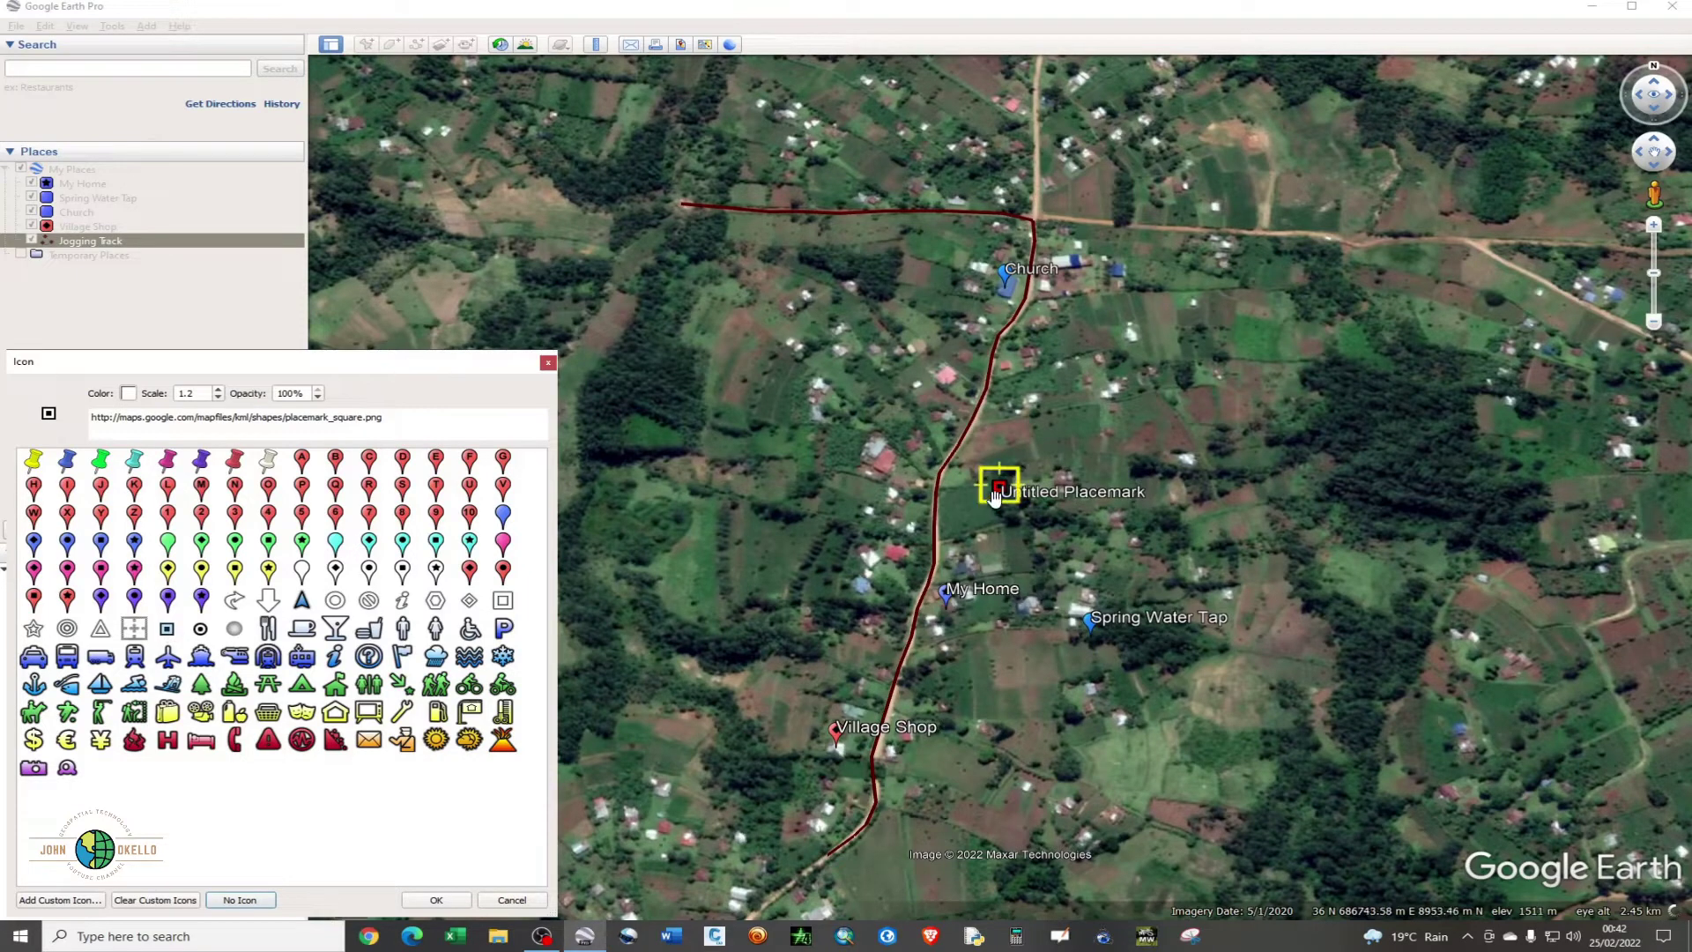
{"action": "left_click_drag", "start_coordinate": [1000, 504], "coordinate": [830, 864]}
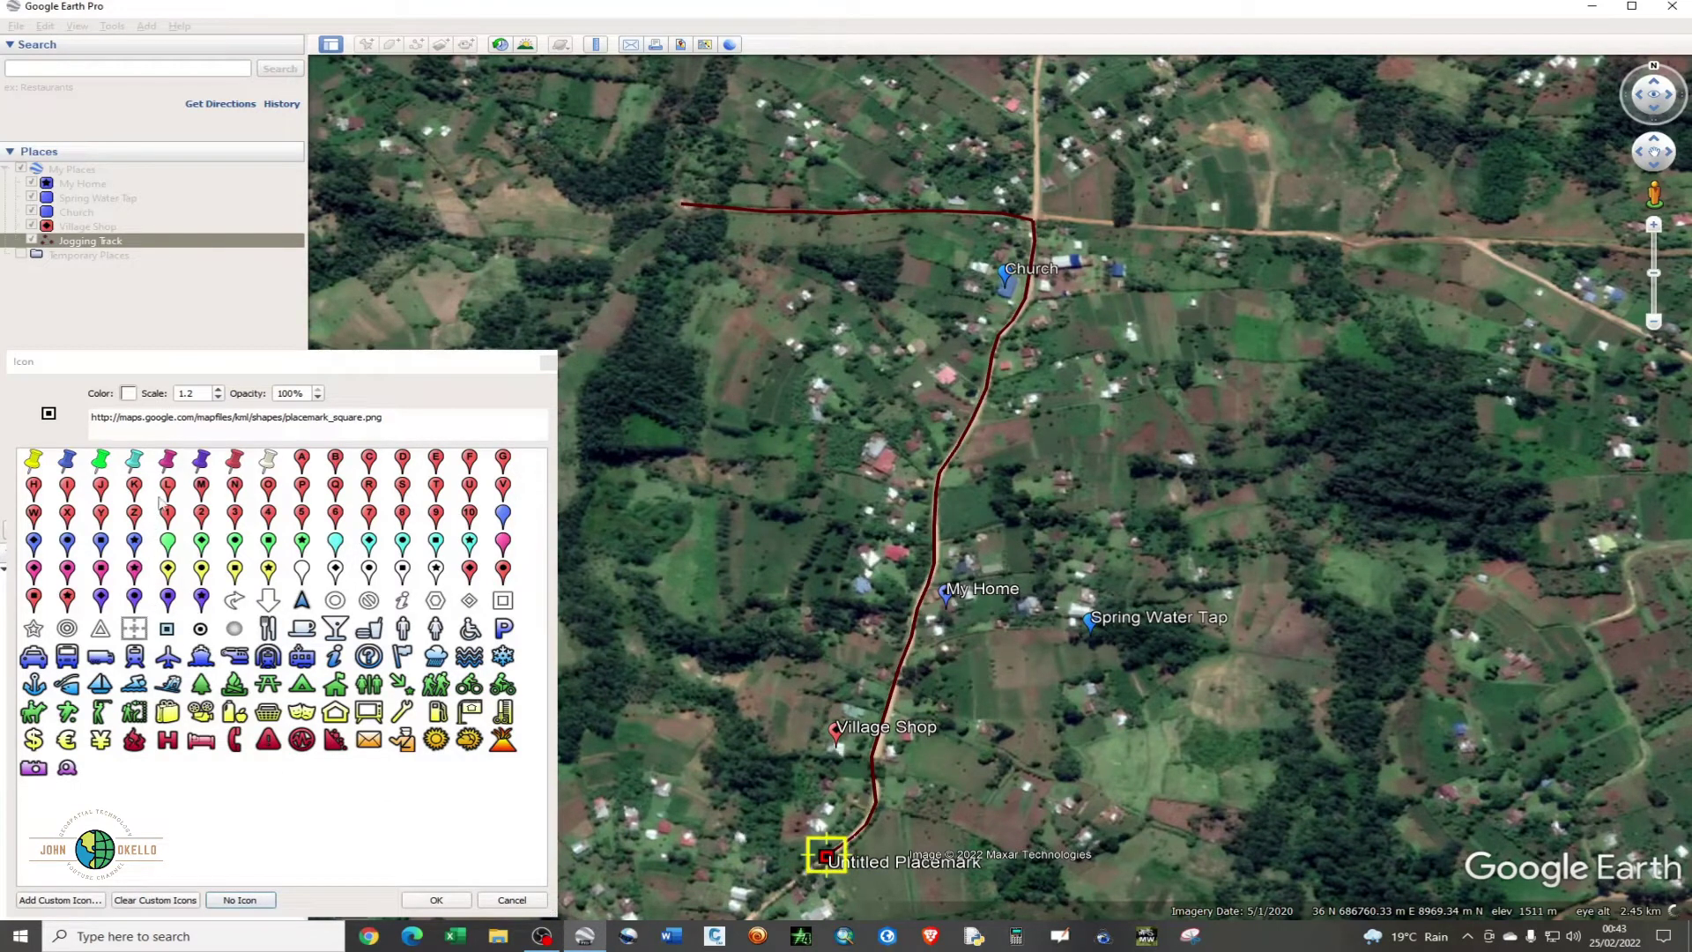
{"action": "left_click", "coordinate": [416, 902]}
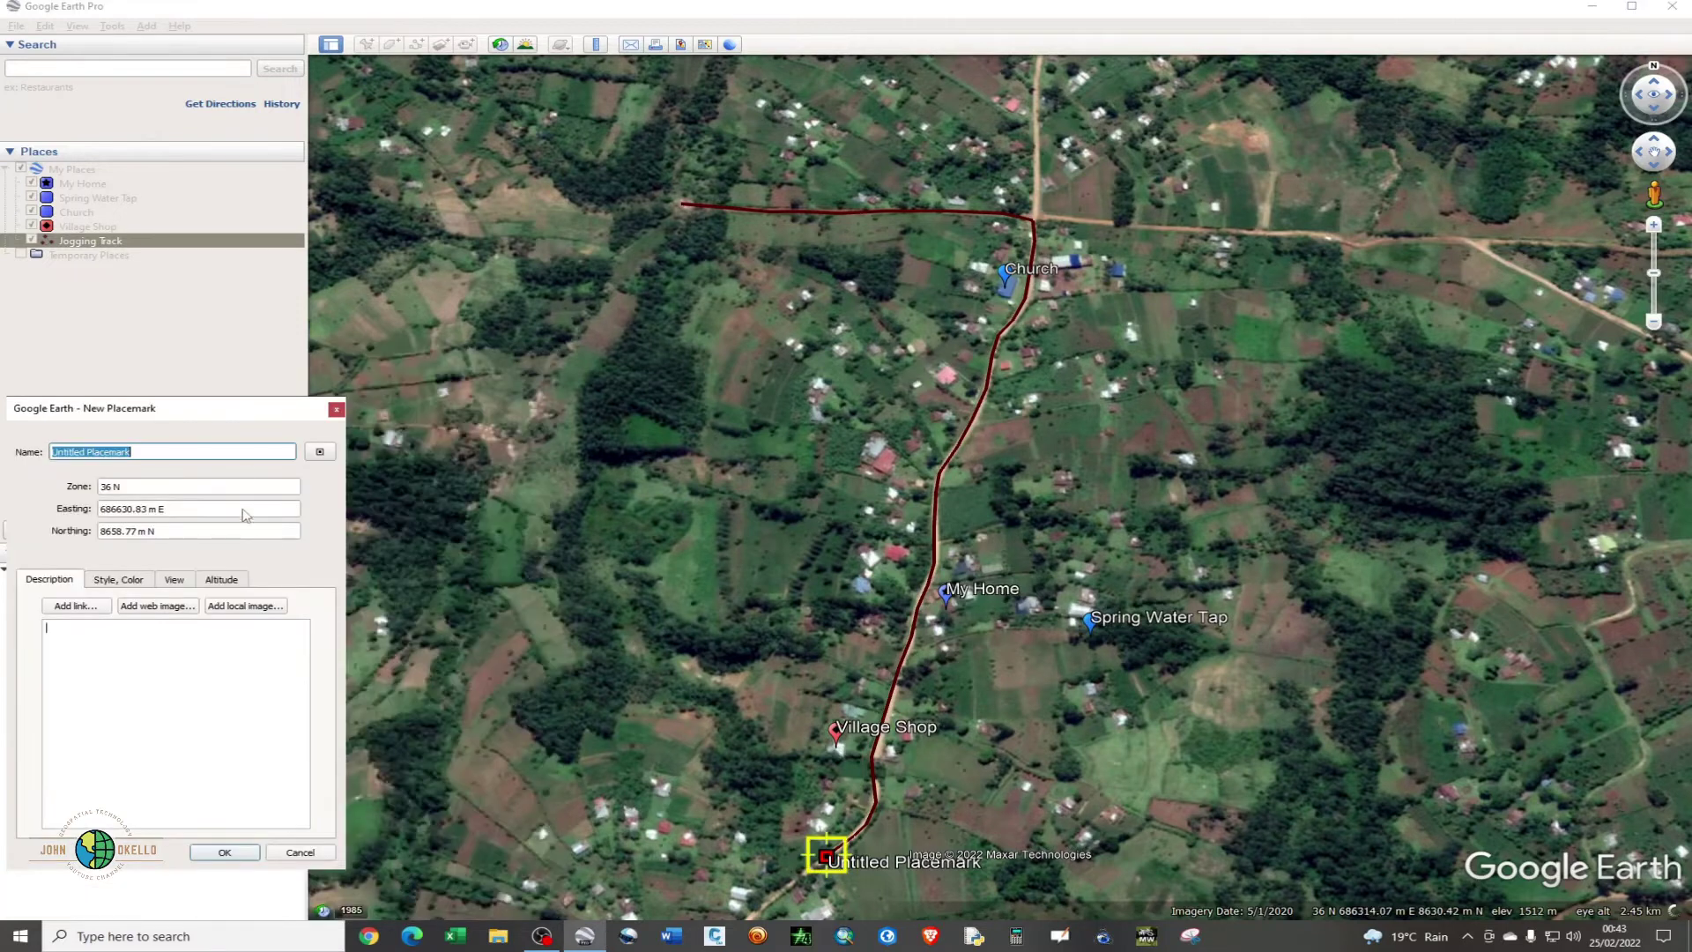
Step: Set the new square placemark's icon color to dark red #550000
{"action": "left_click", "coordinate": [320, 453]}
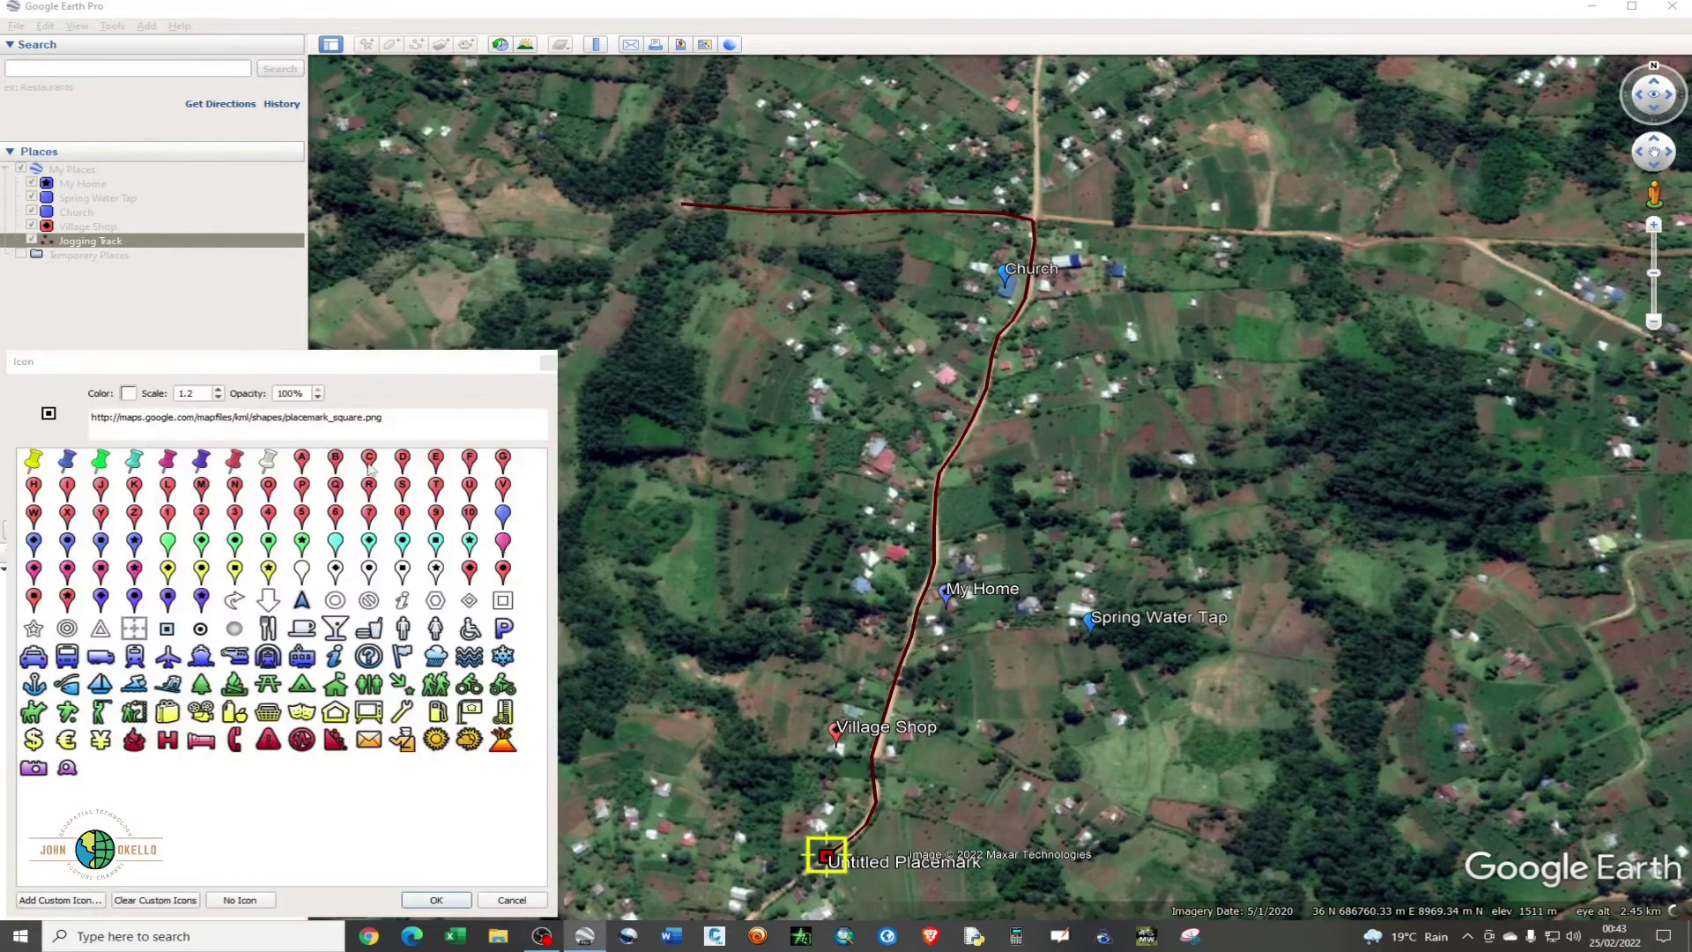
{"action": "left_click", "coordinate": [129, 394]}
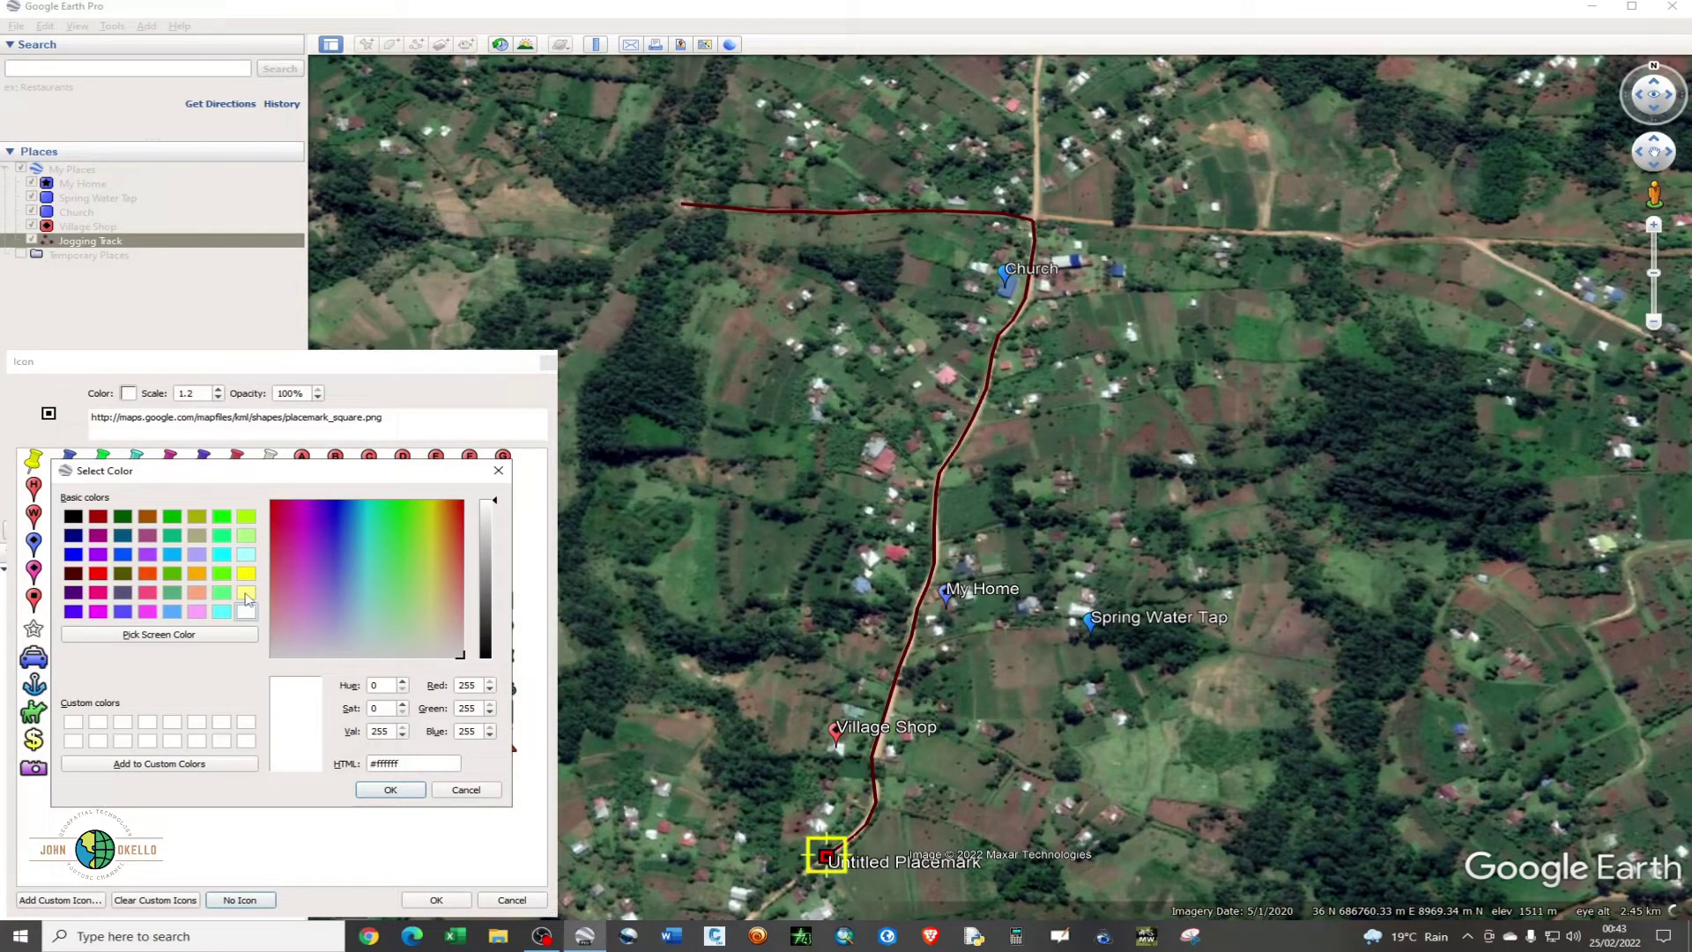
{"action": "left_click", "coordinate": [73, 573]}
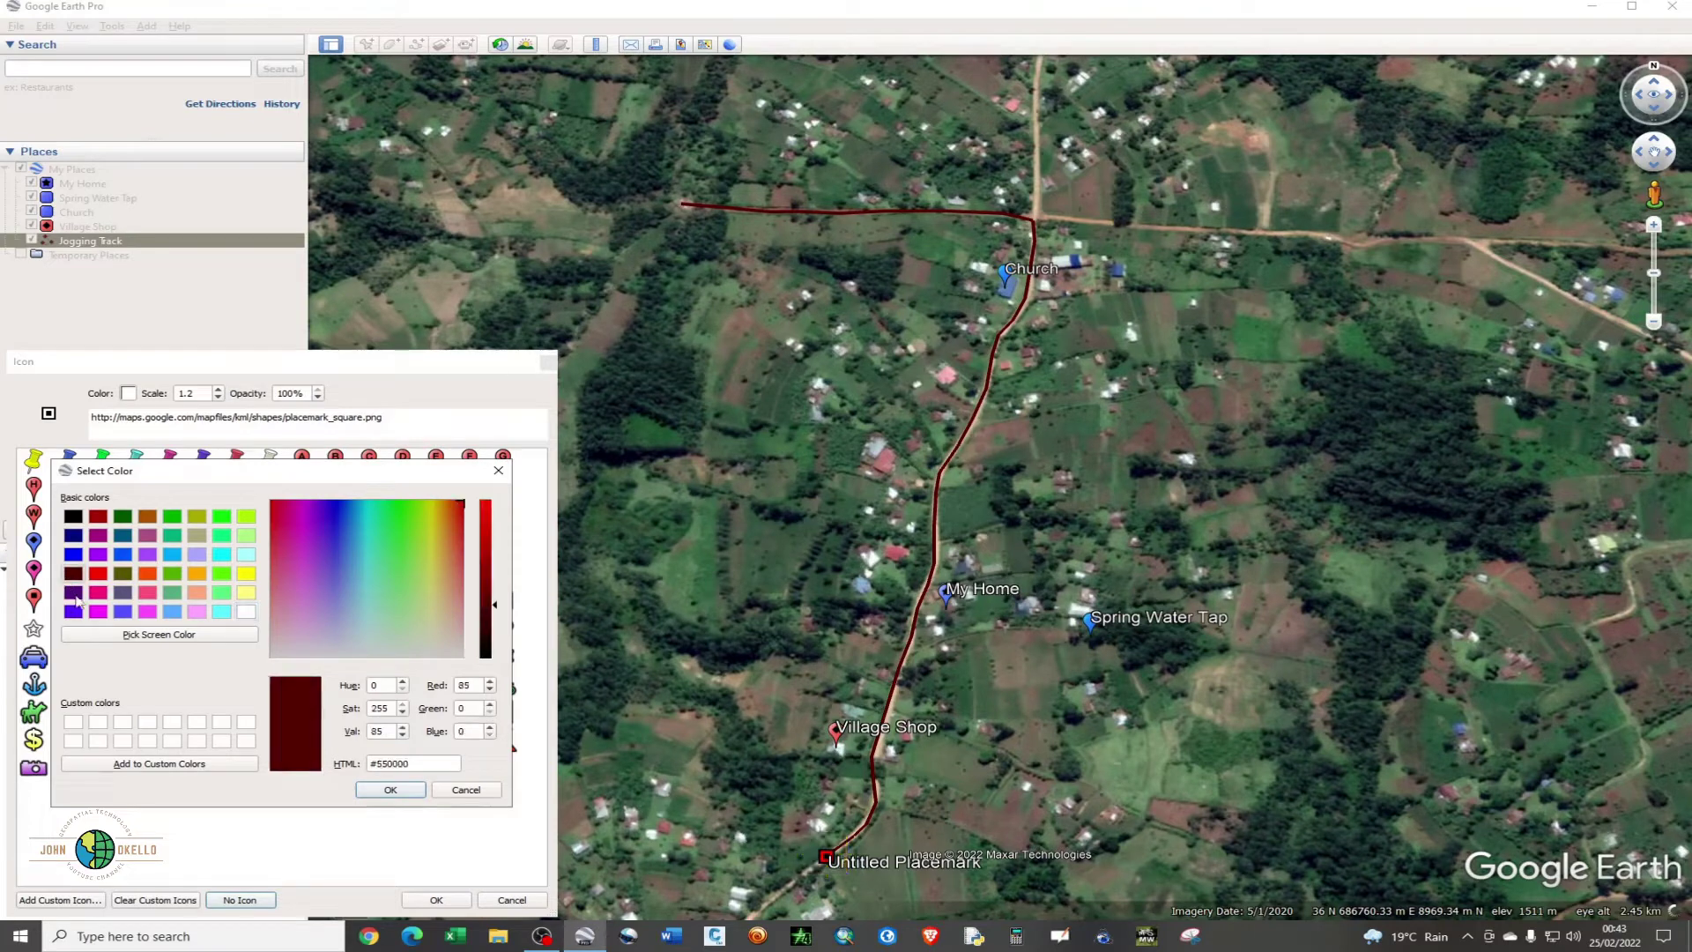
{"action": "left_click", "coordinate": [367, 793]}
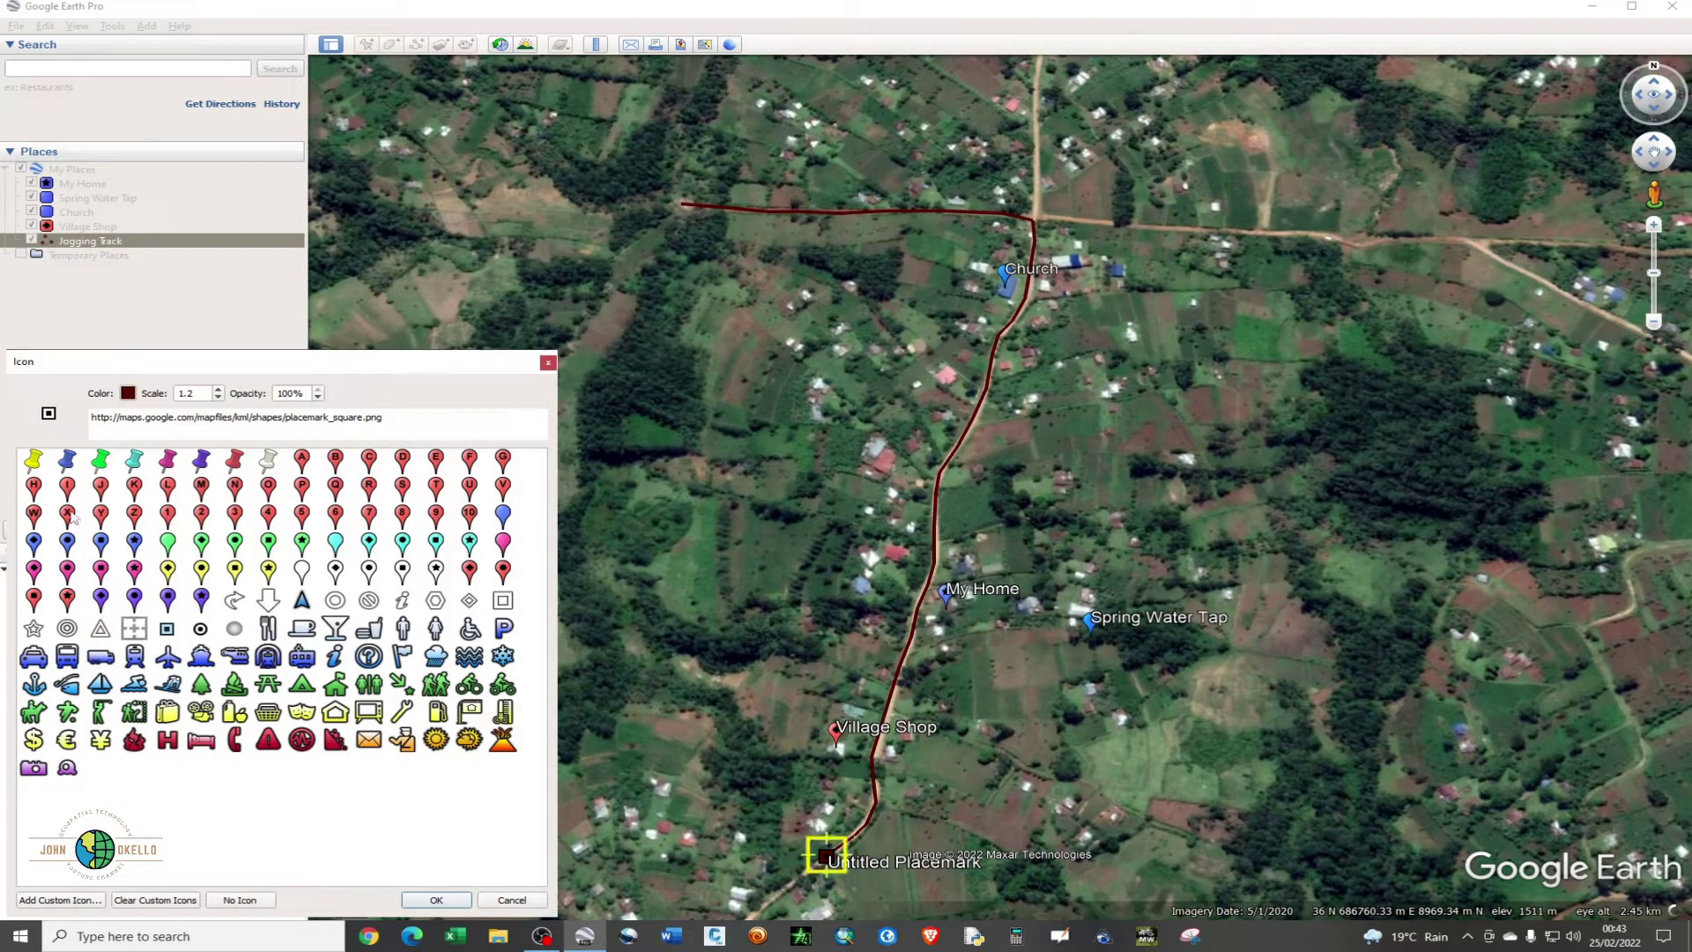
{"action": "left_click", "coordinate": [436, 899]}
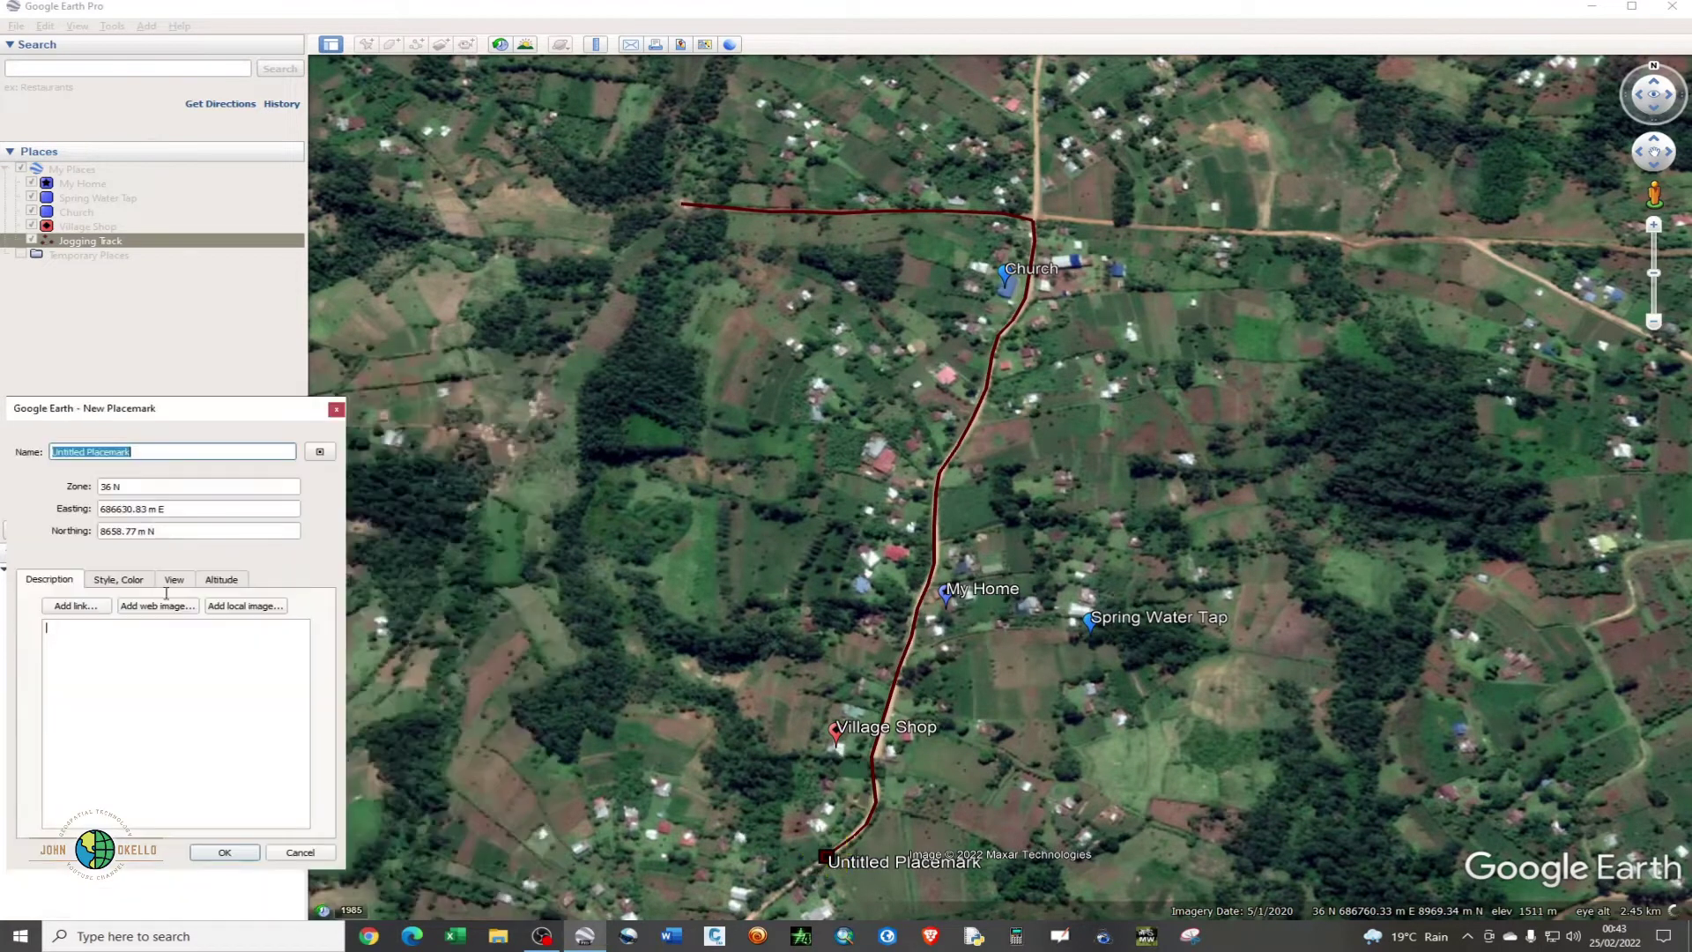
Step: Name the square placemark "Starting Point of Jogging Track" and save it
{"action": "double_click", "coordinate": [134, 453]}
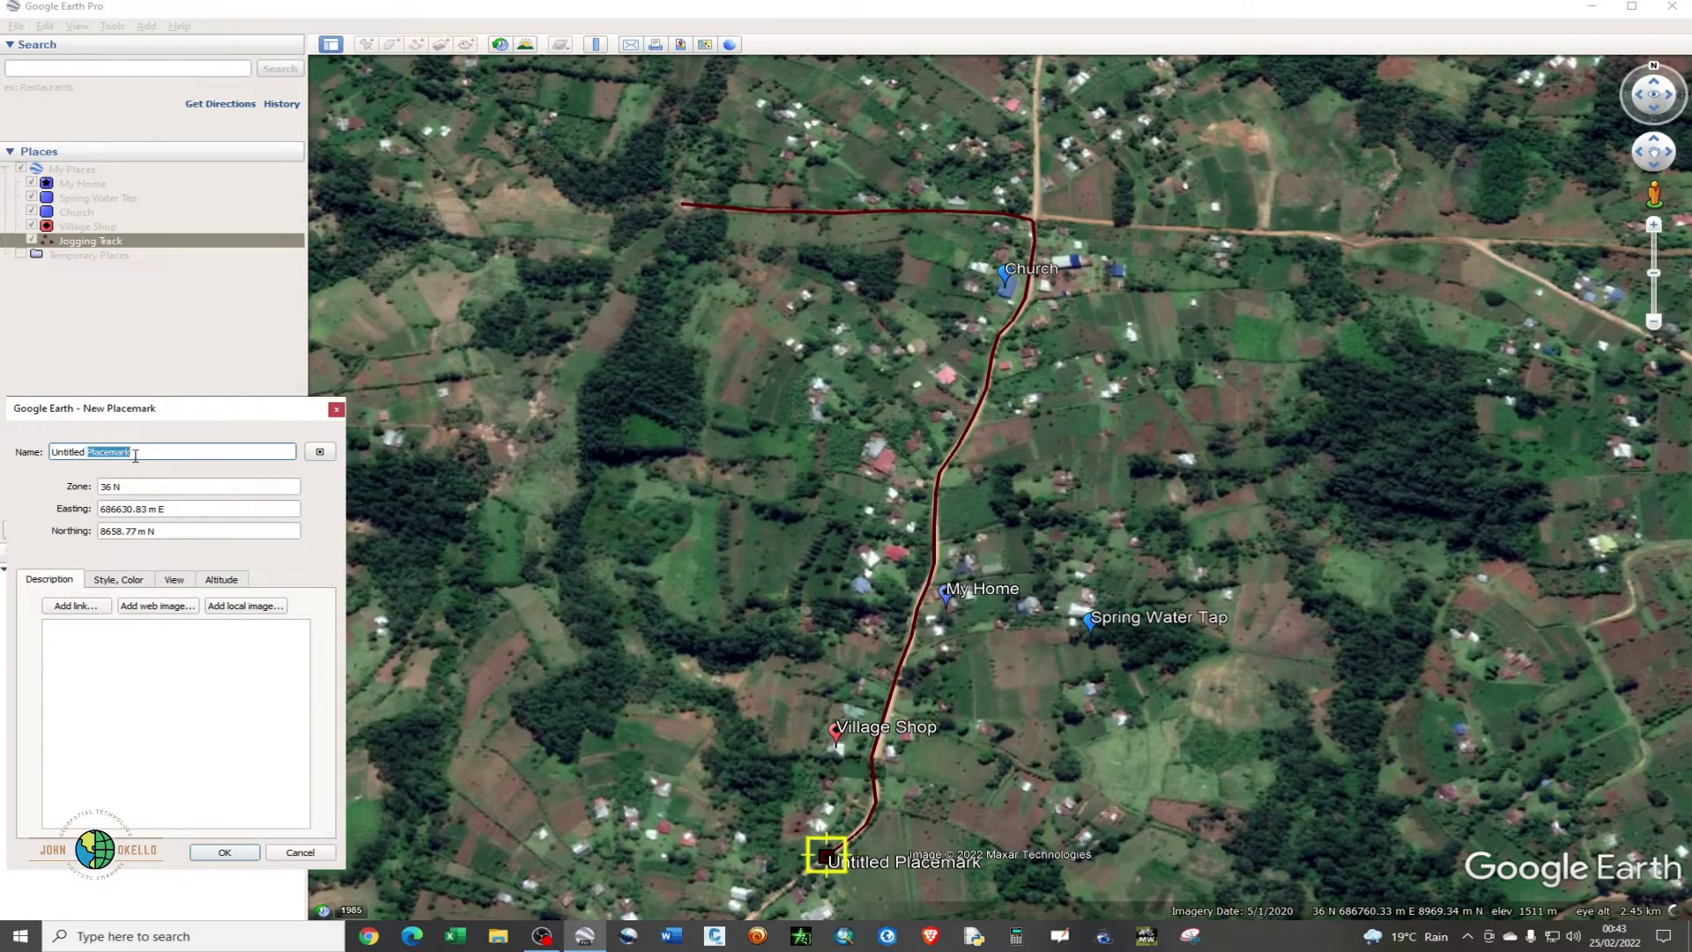
{"action": "triple_click", "coordinate": [135, 455]}
{"action": "type", "text": "S"}
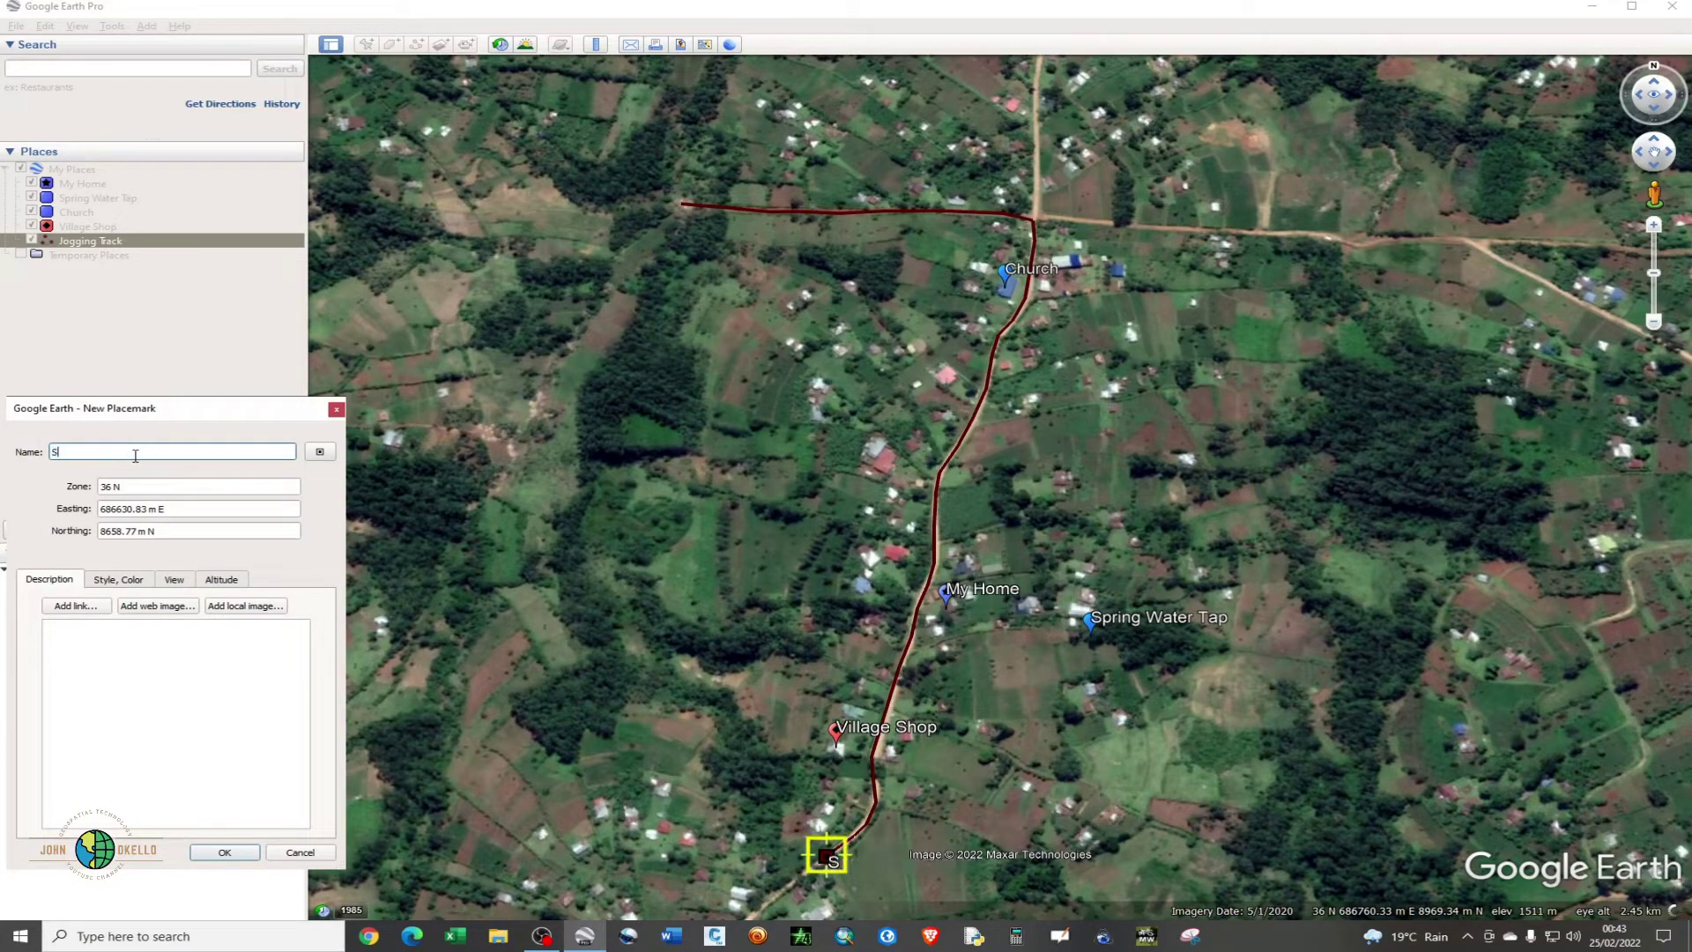
{"action": "type", "text": "tarting Point o"}
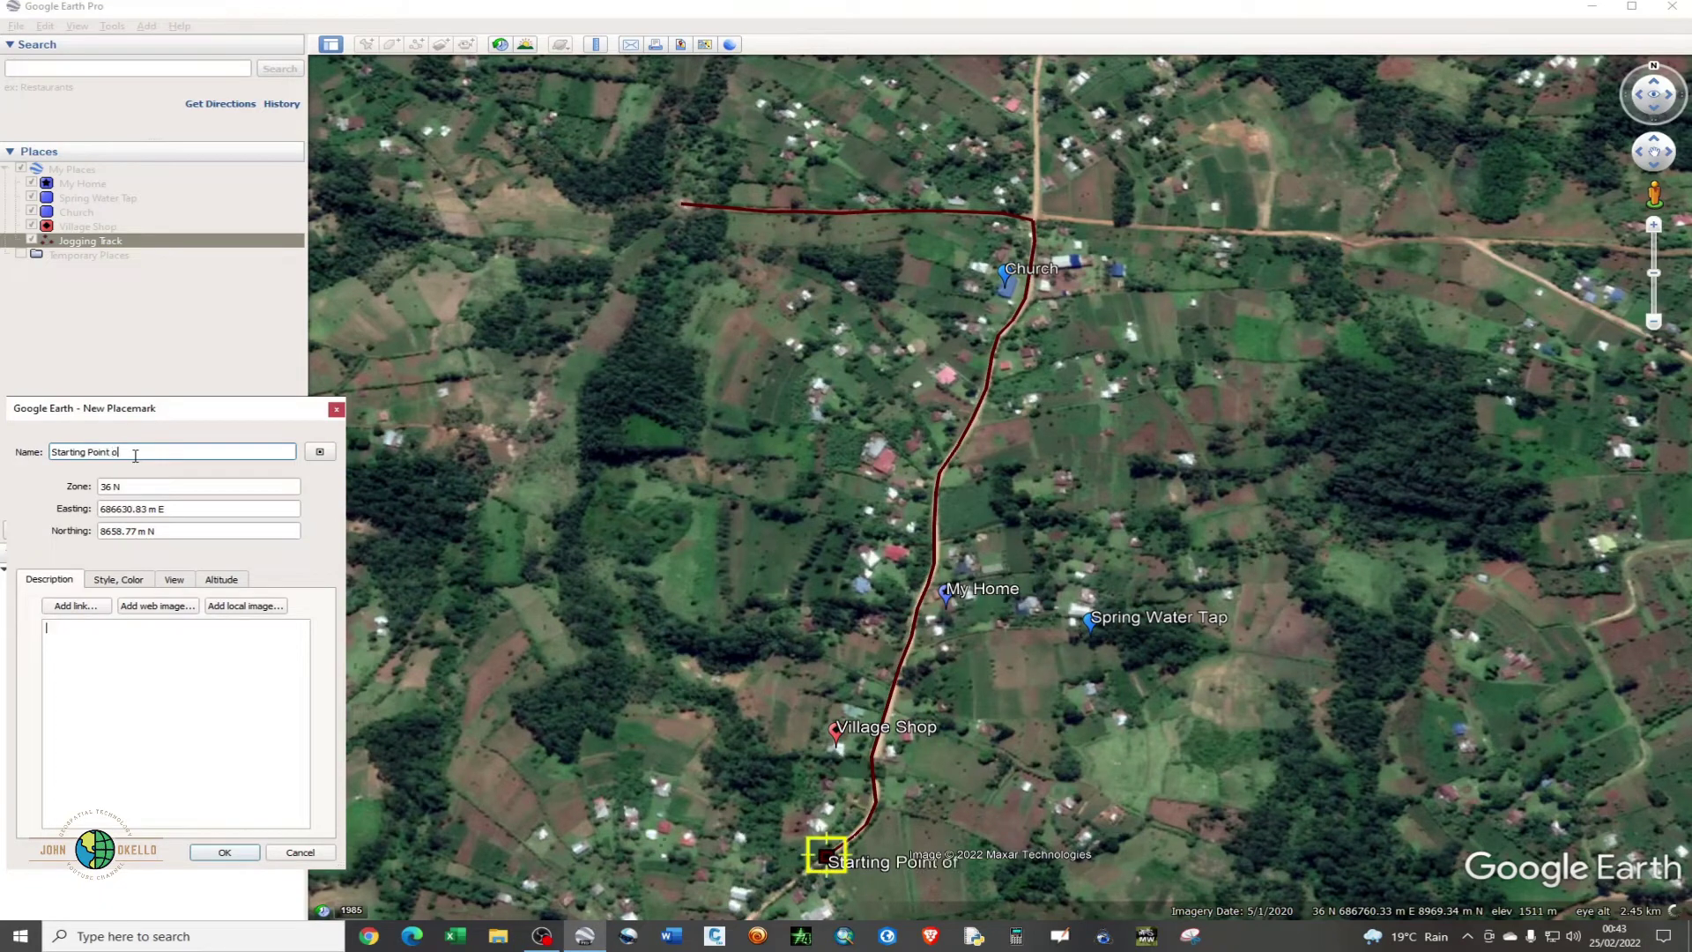
{"action": "type", "text": "f Jogging "}
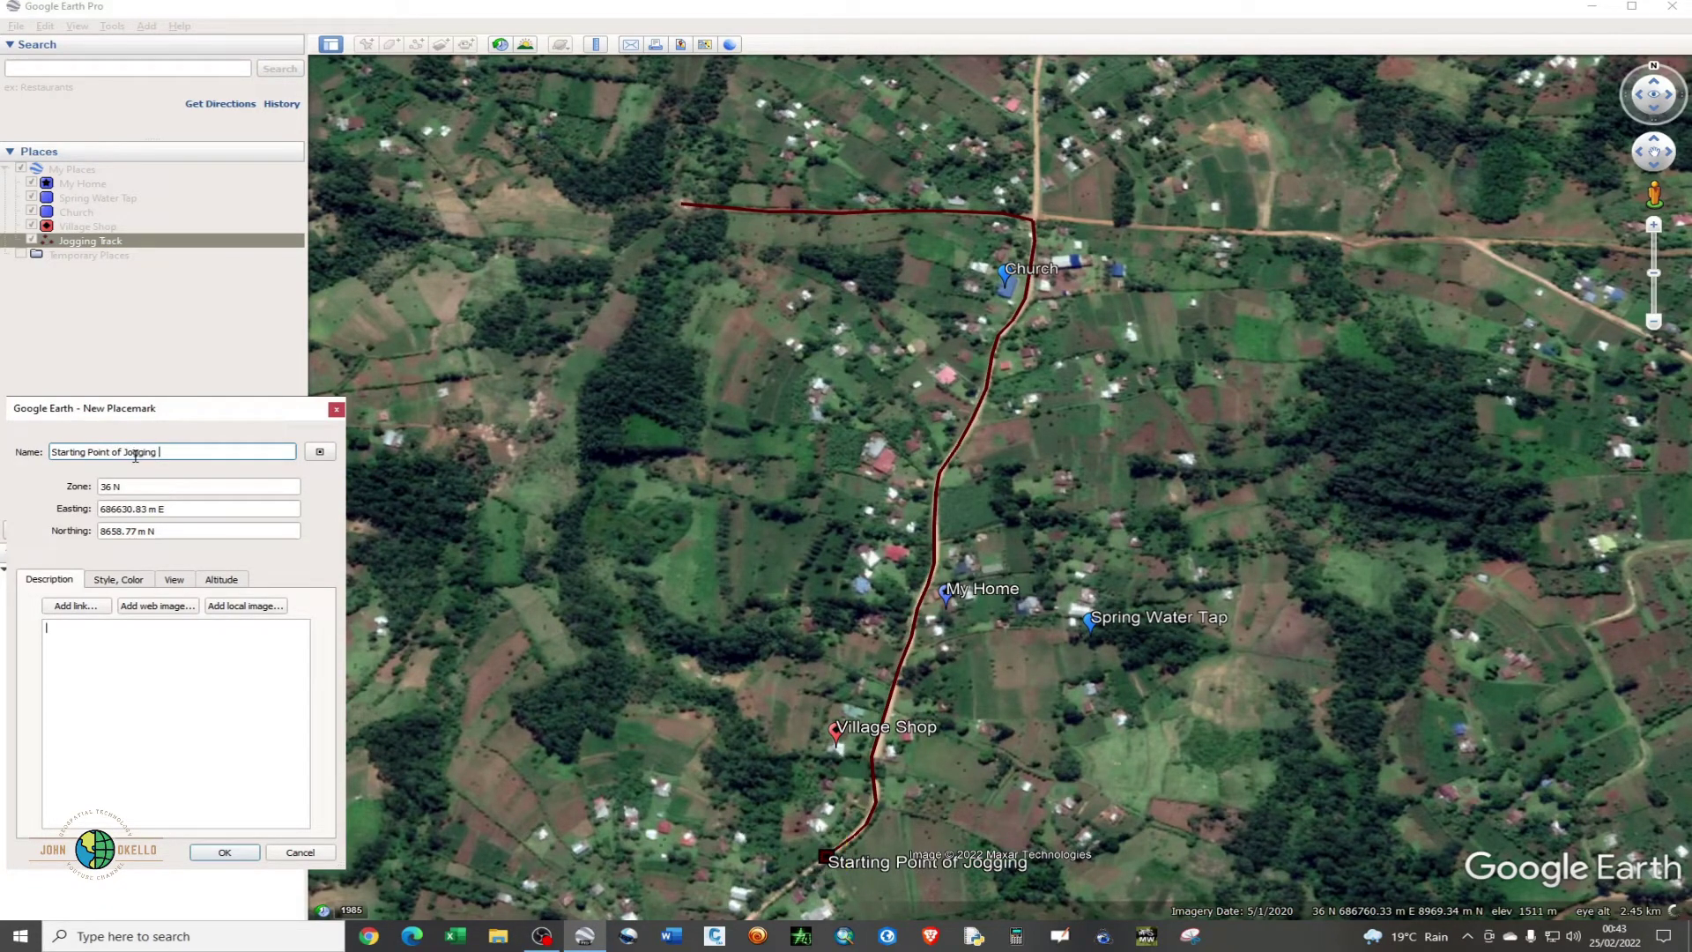
{"action": "type", "text": "Track"}
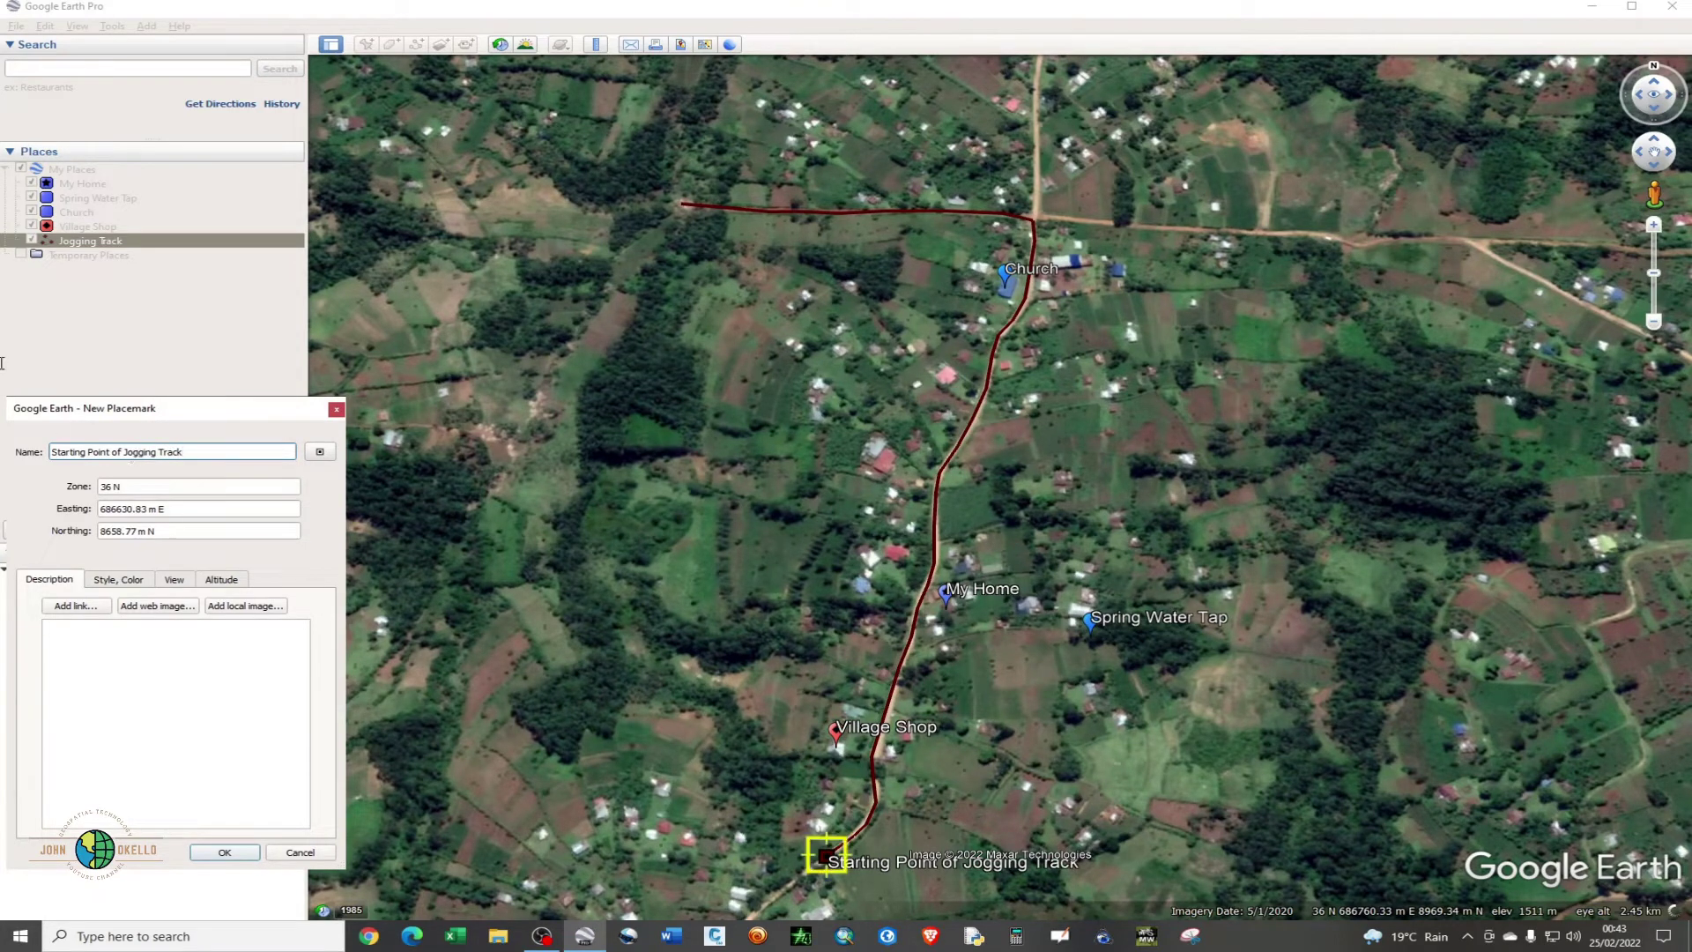
{"action": "left_click", "coordinate": [222, 854]}
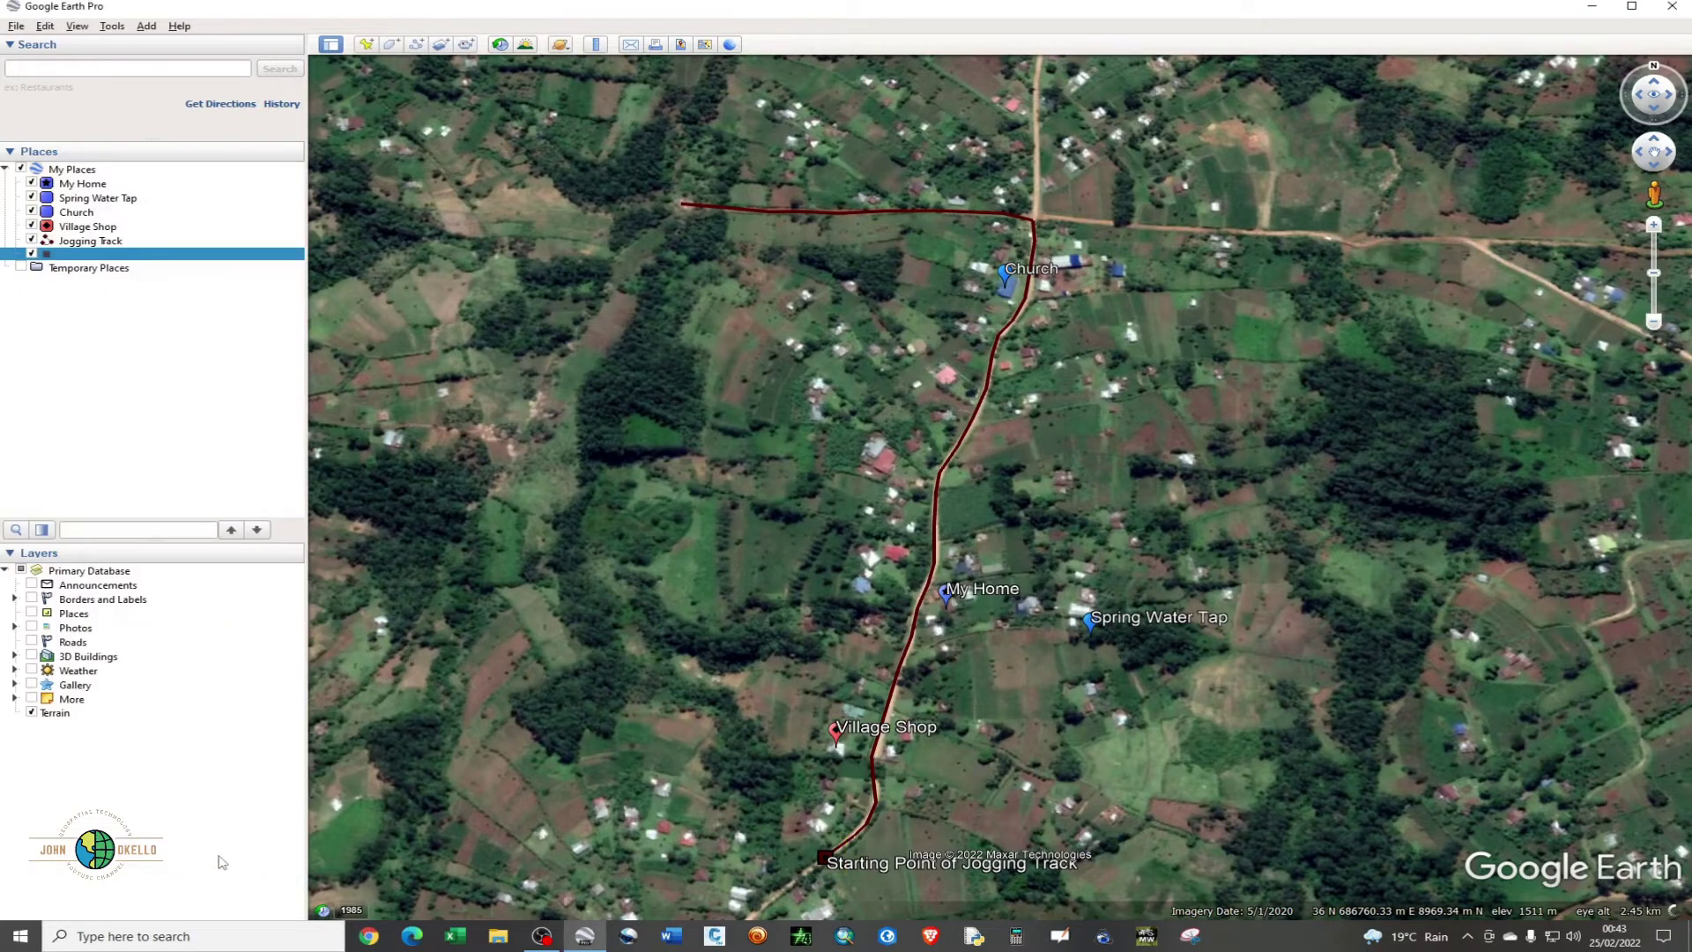
Step: Add another placemark using the circle shape icon in dark red #550000
{"action": "left_click", "coordinate": [368, 44]}
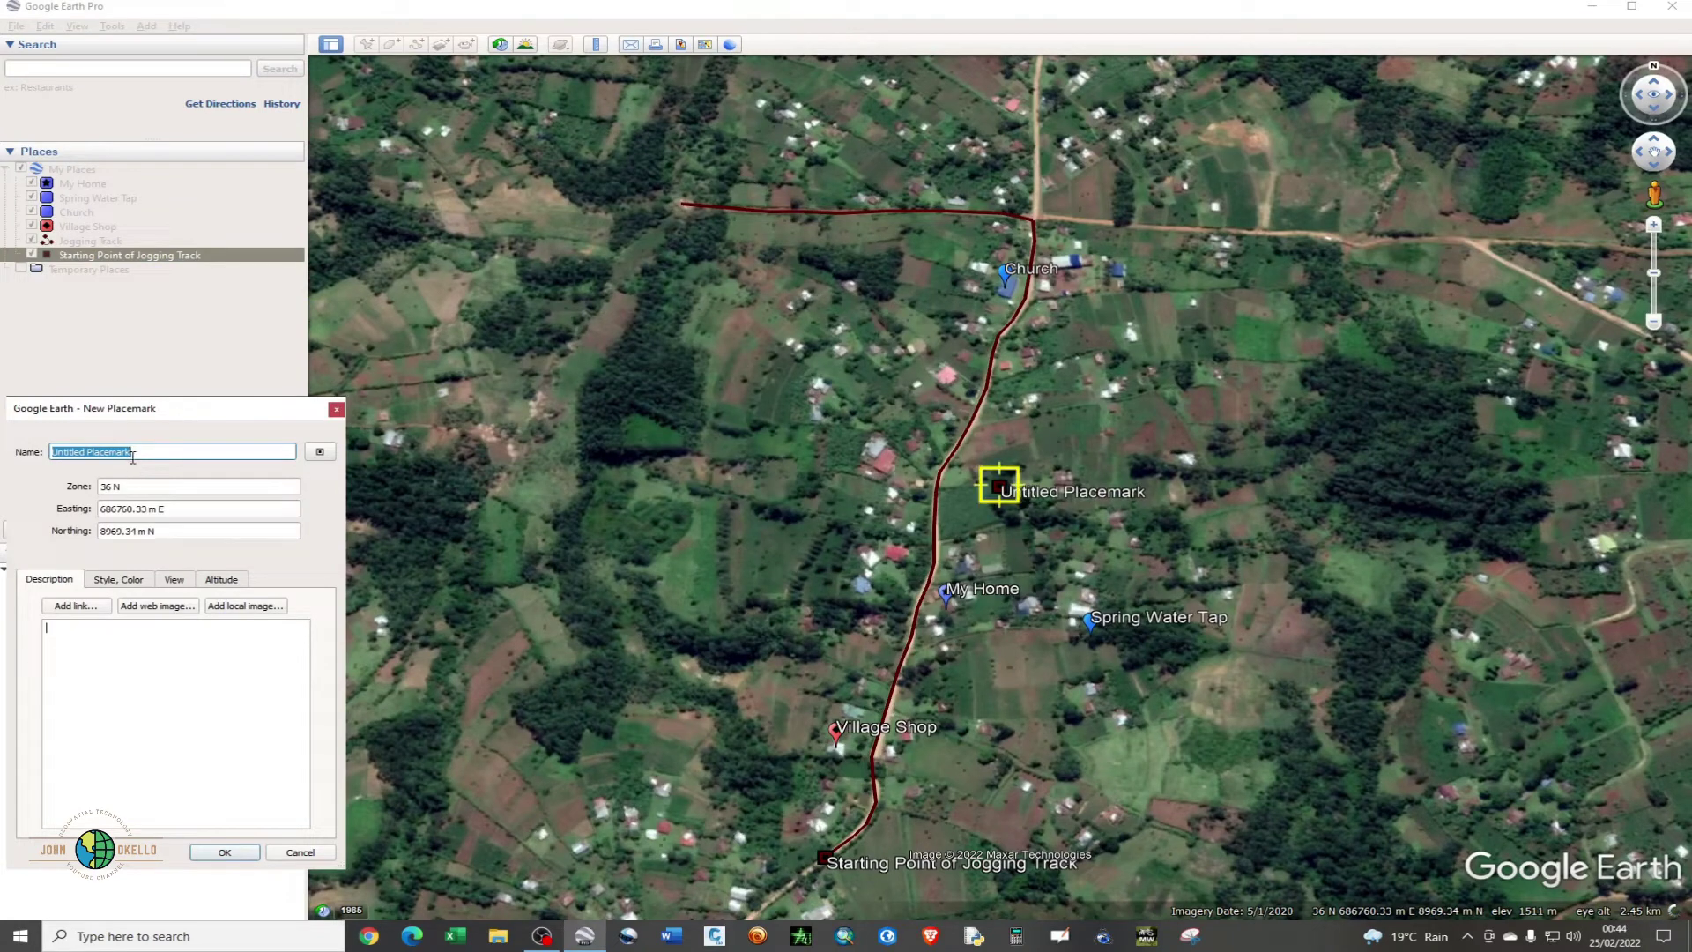
{"action": "left_click", "coordinate": [319, 452]}
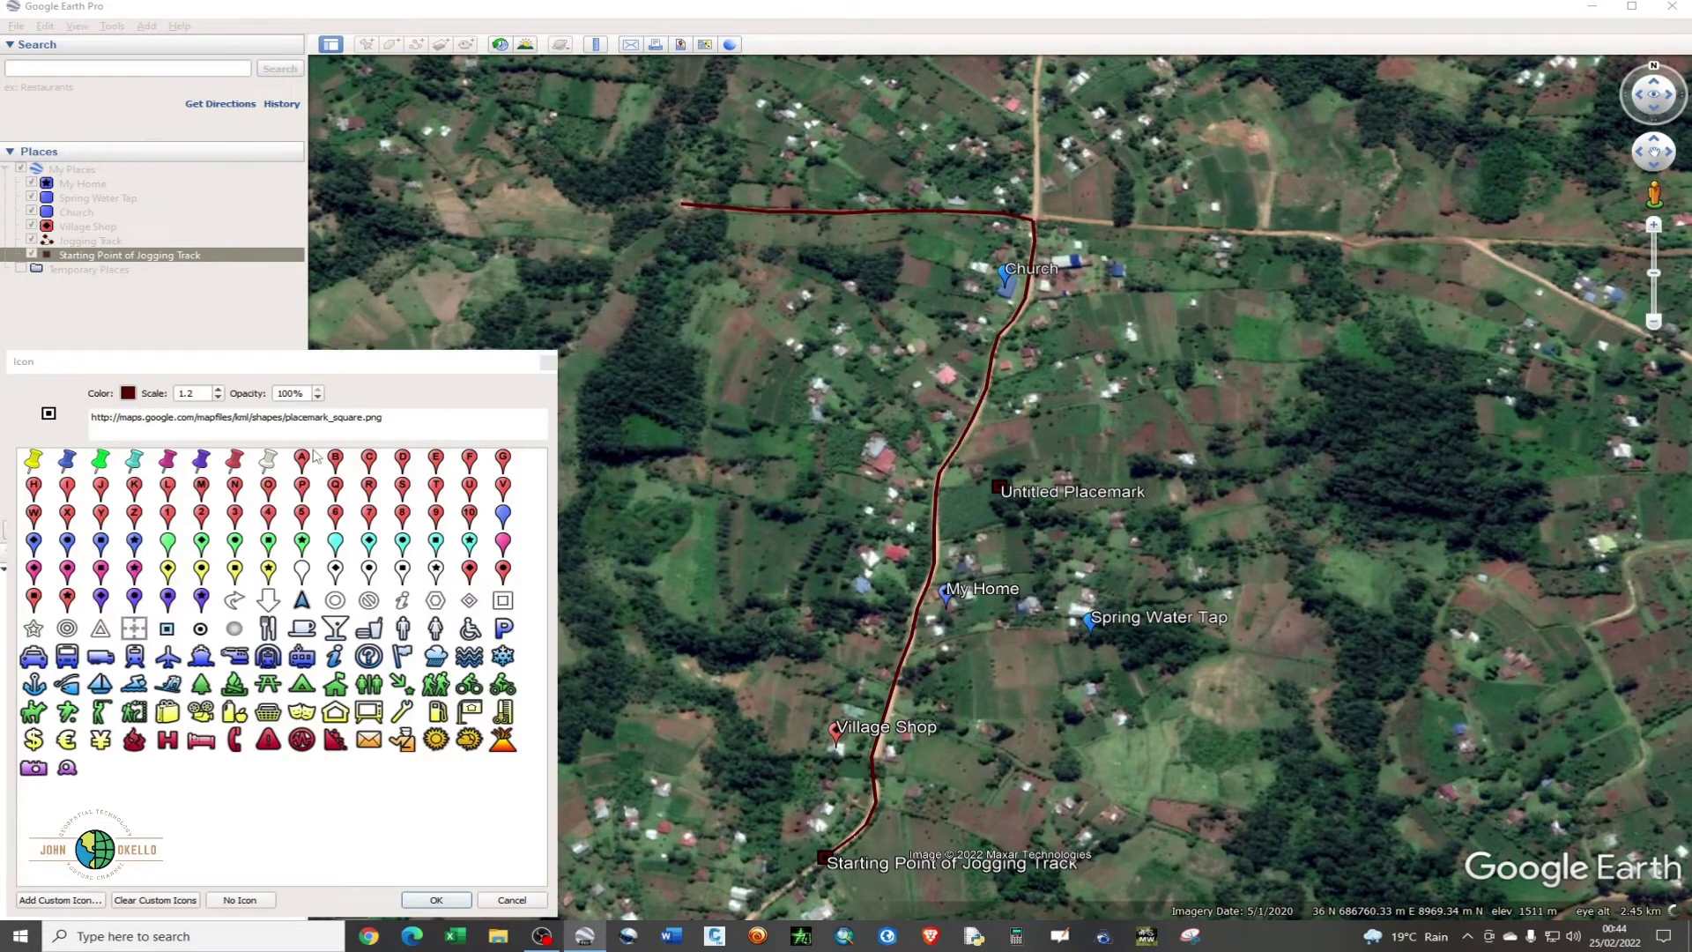
{"action": "left_click", "coordinate": [200, 629]}
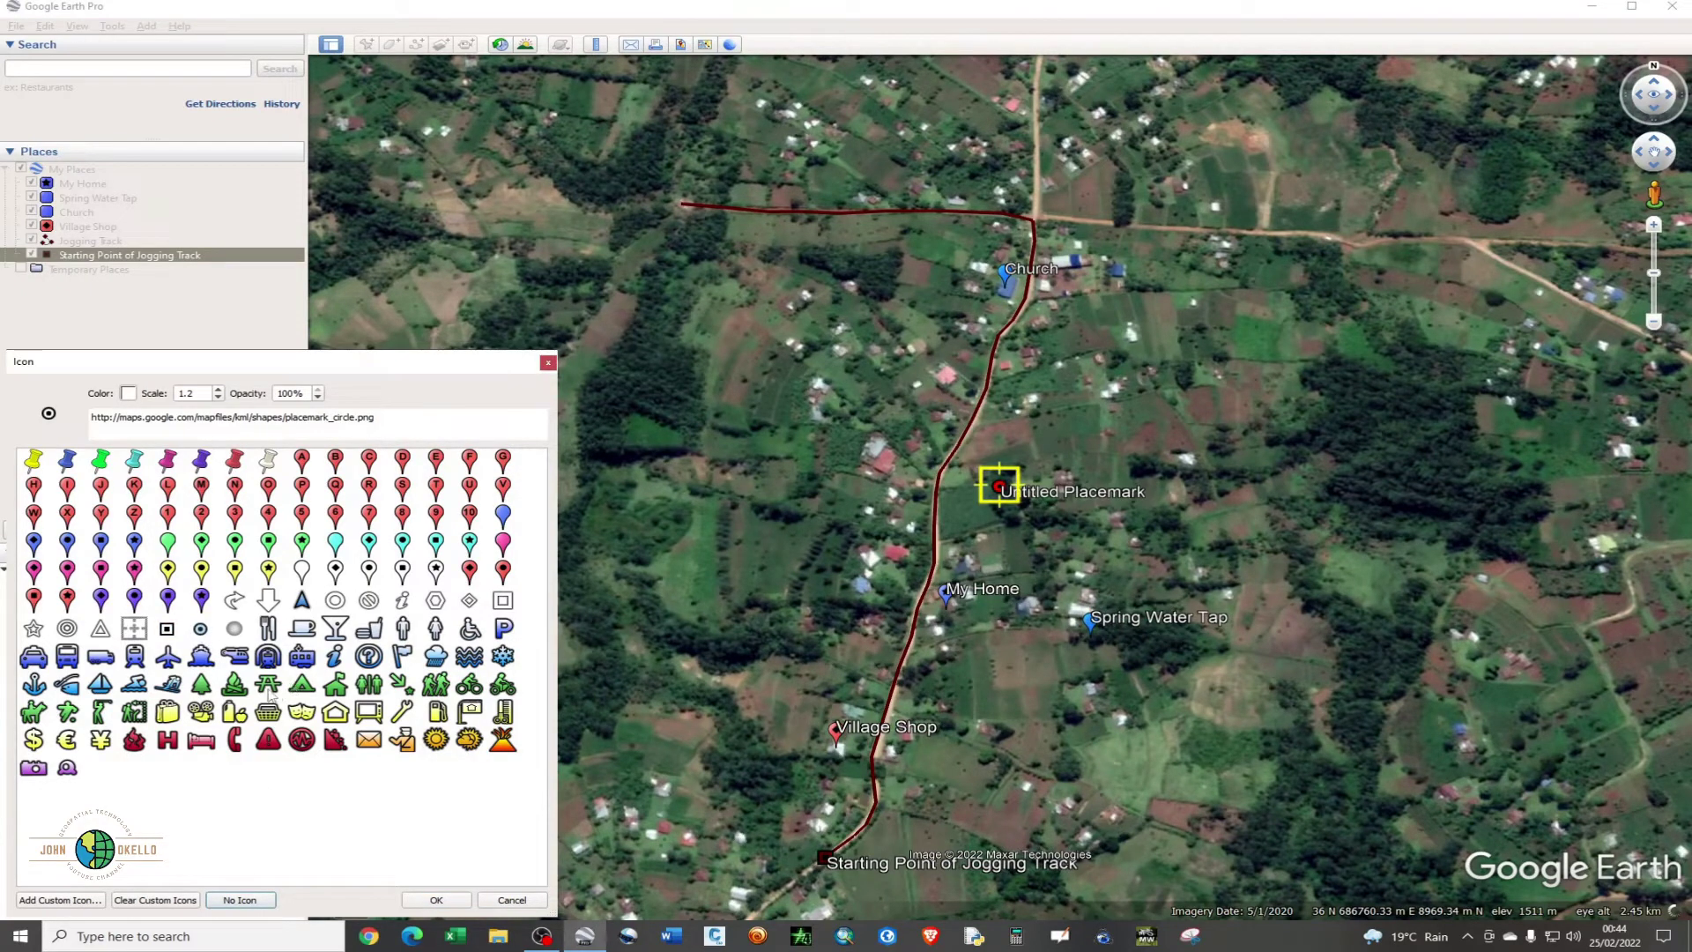
{"action": "left_click", "coordinate": [129, 394]}
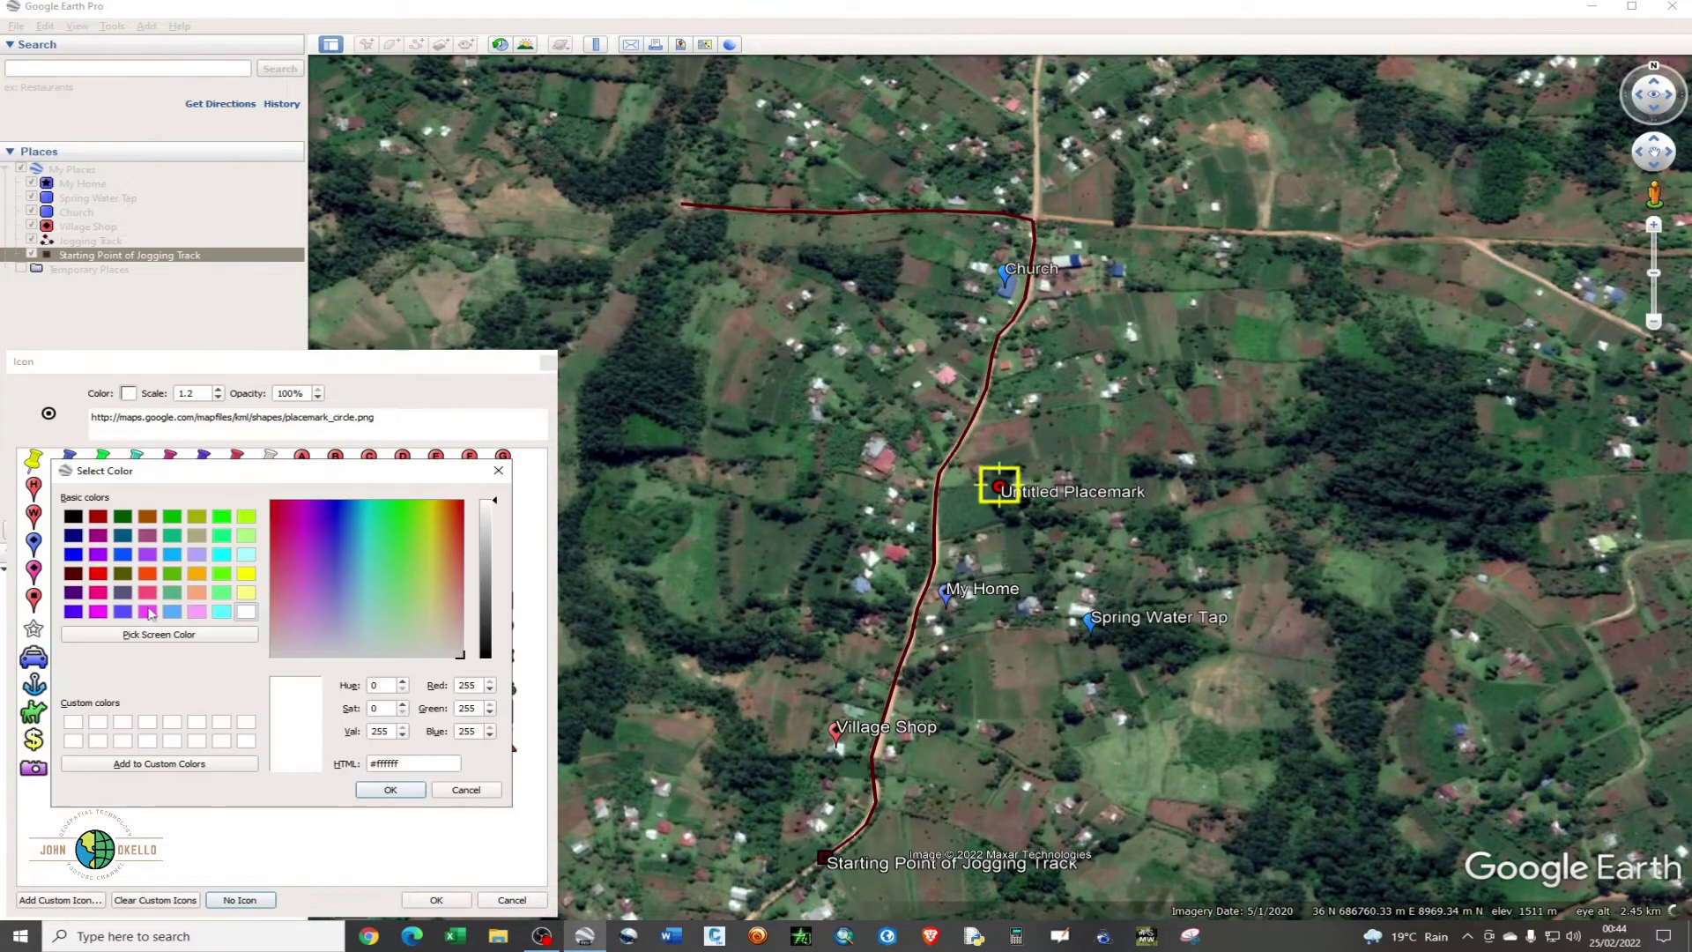
{"action": "left_click", "coordinate": [74, 574]}
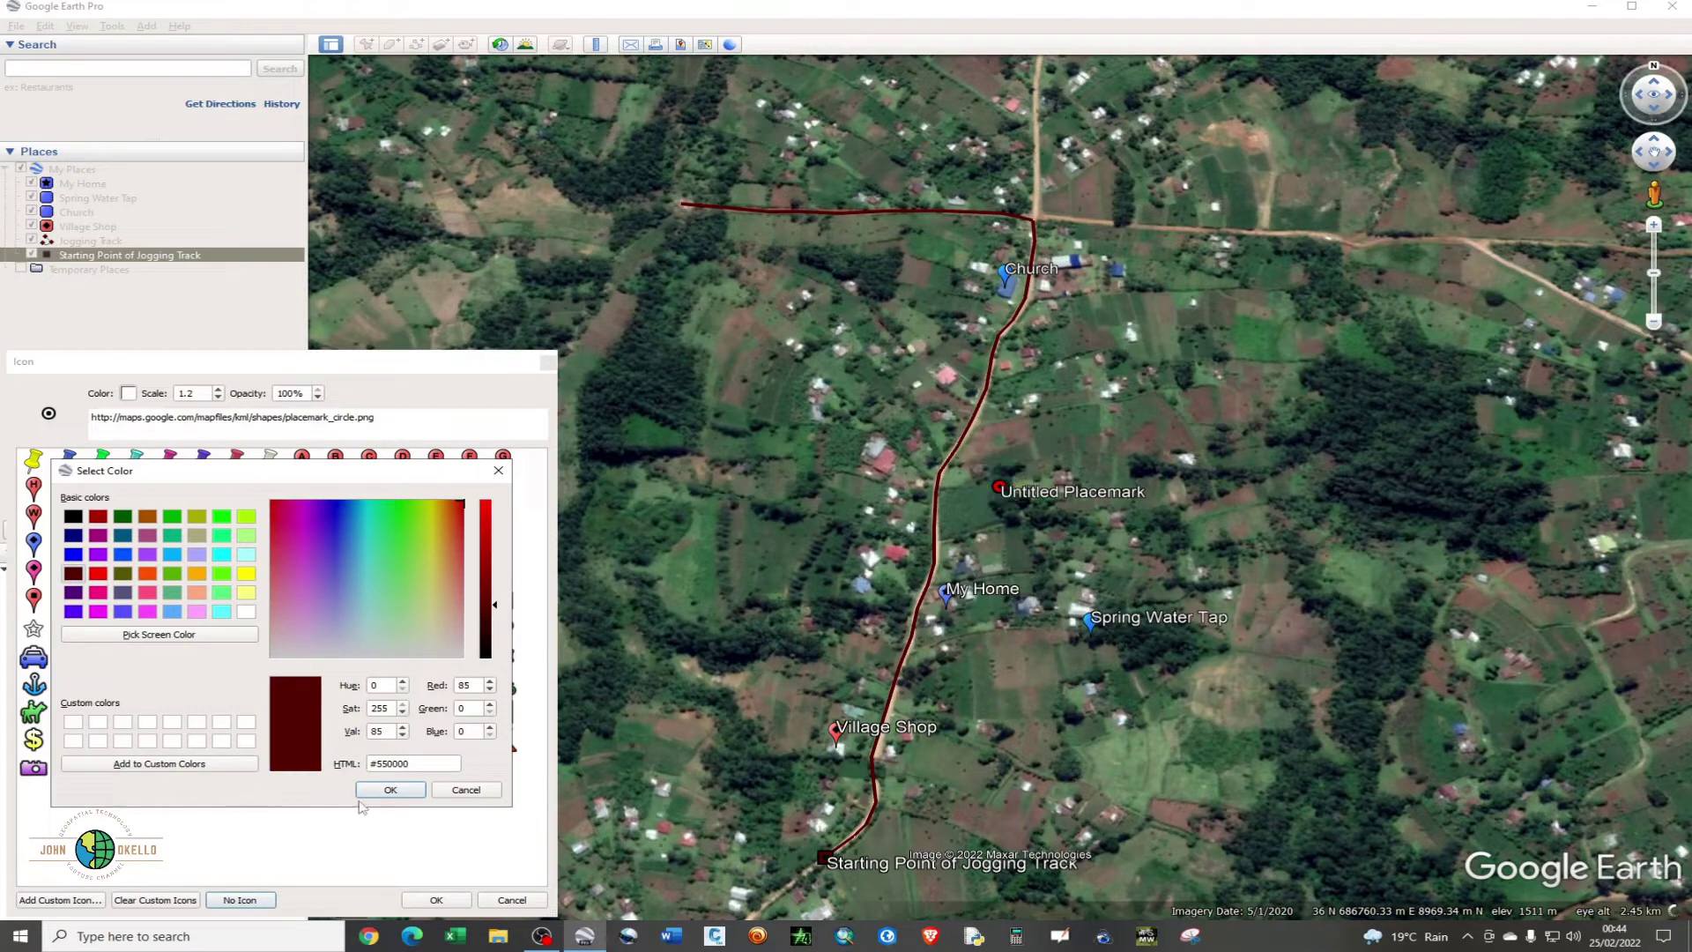
{"action": "left_click", "coordinate": [389, 790]}
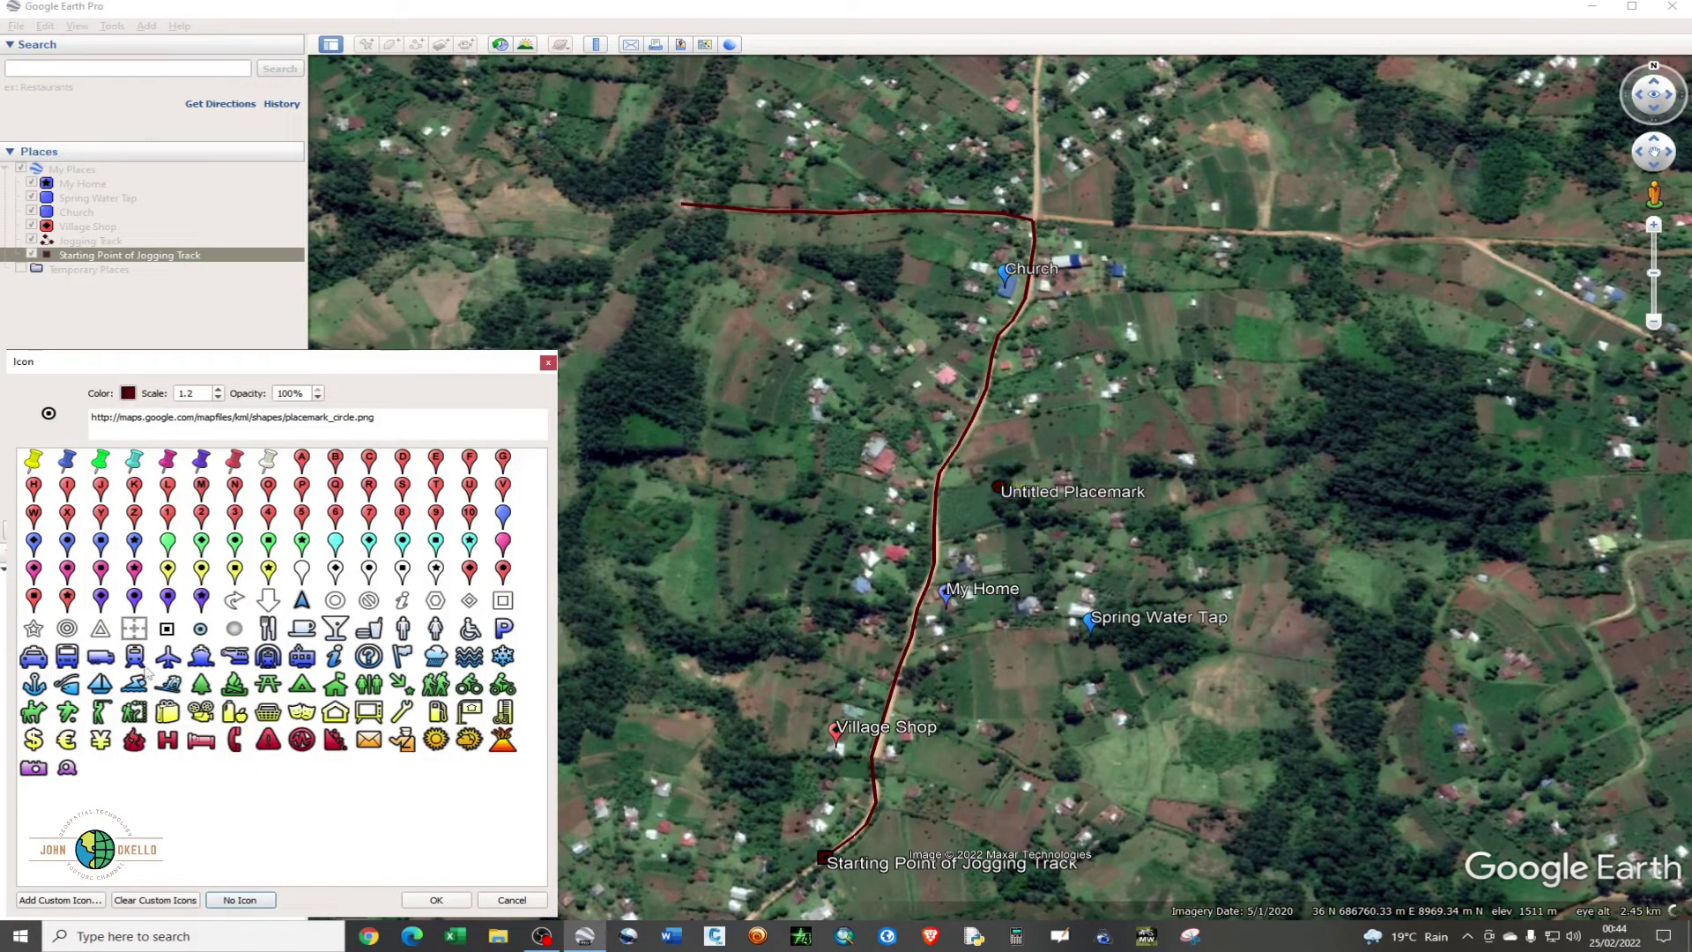
{"action": "left_click", "coordinate": [423, 901]}
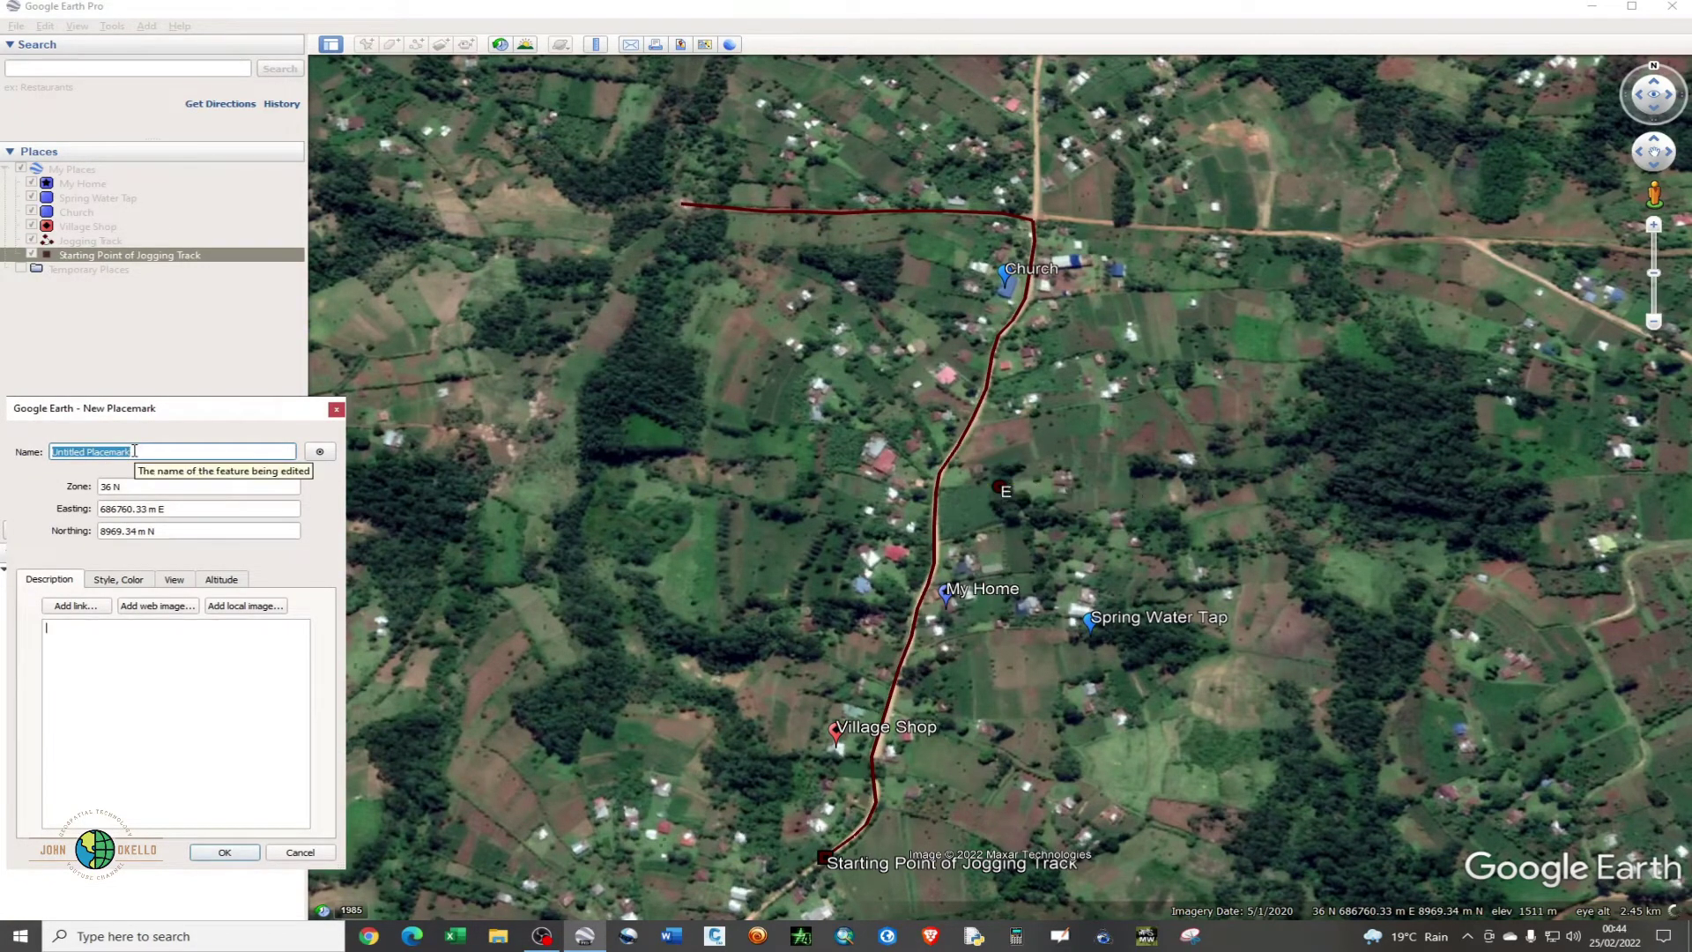
Step: Name the circle placemark "End of Jogging Track" and move it to the western end of the path
{"action": "type", "text": "End o"}
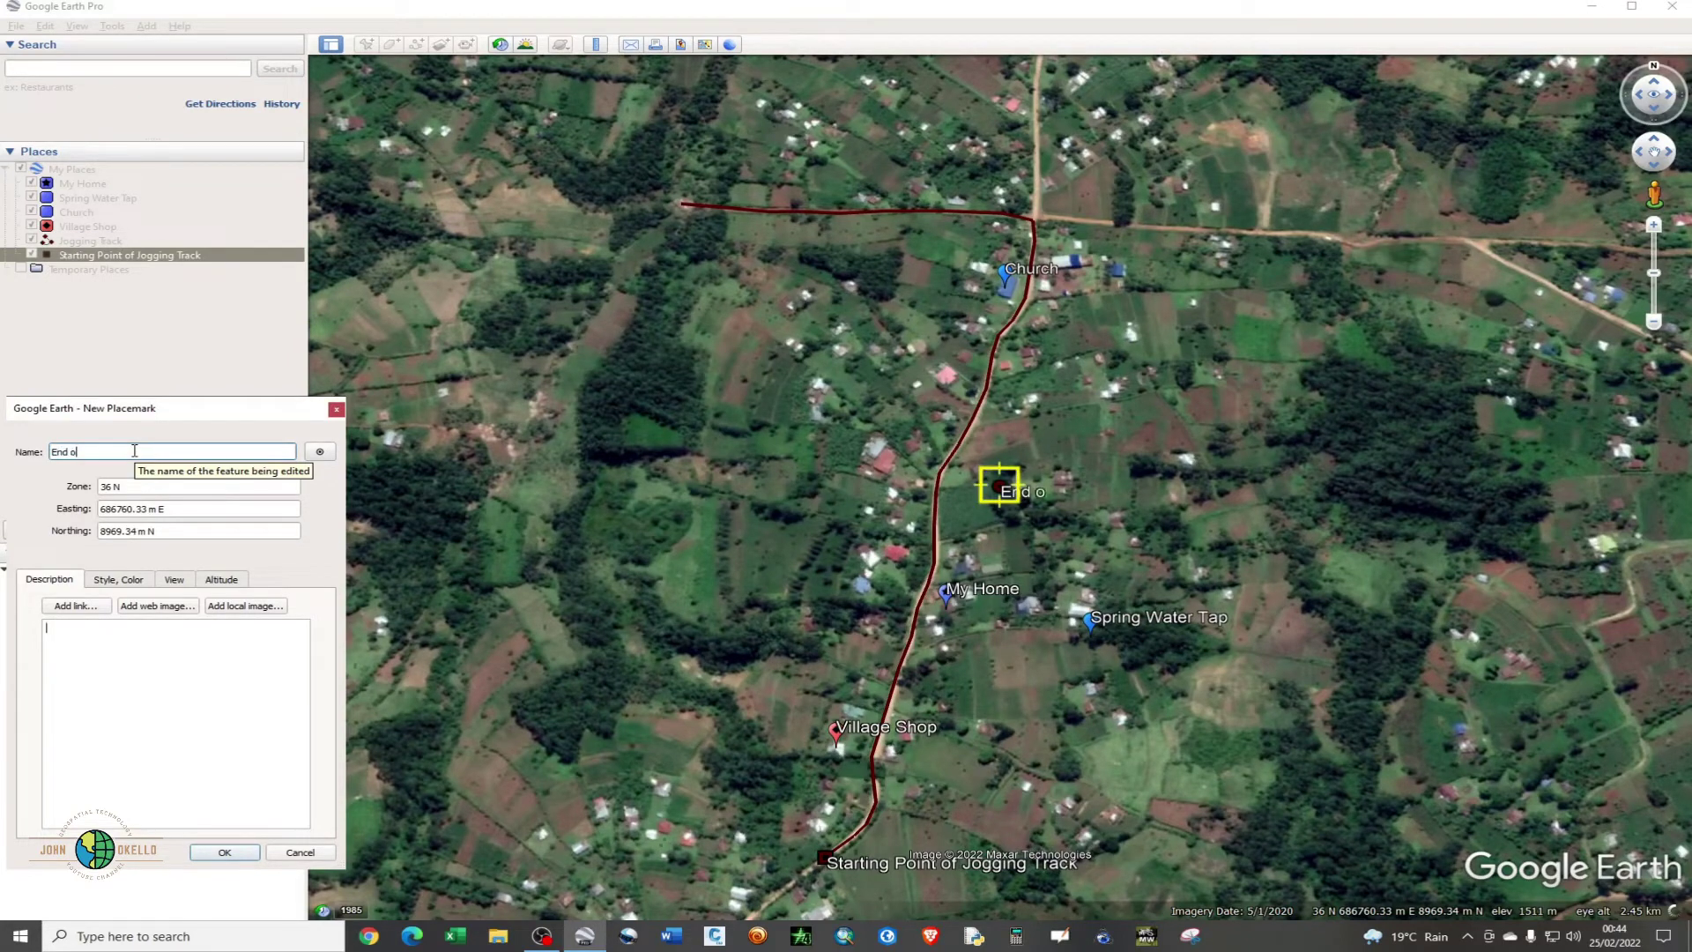
{"action": "type", "text": "f Jogging Tra"}
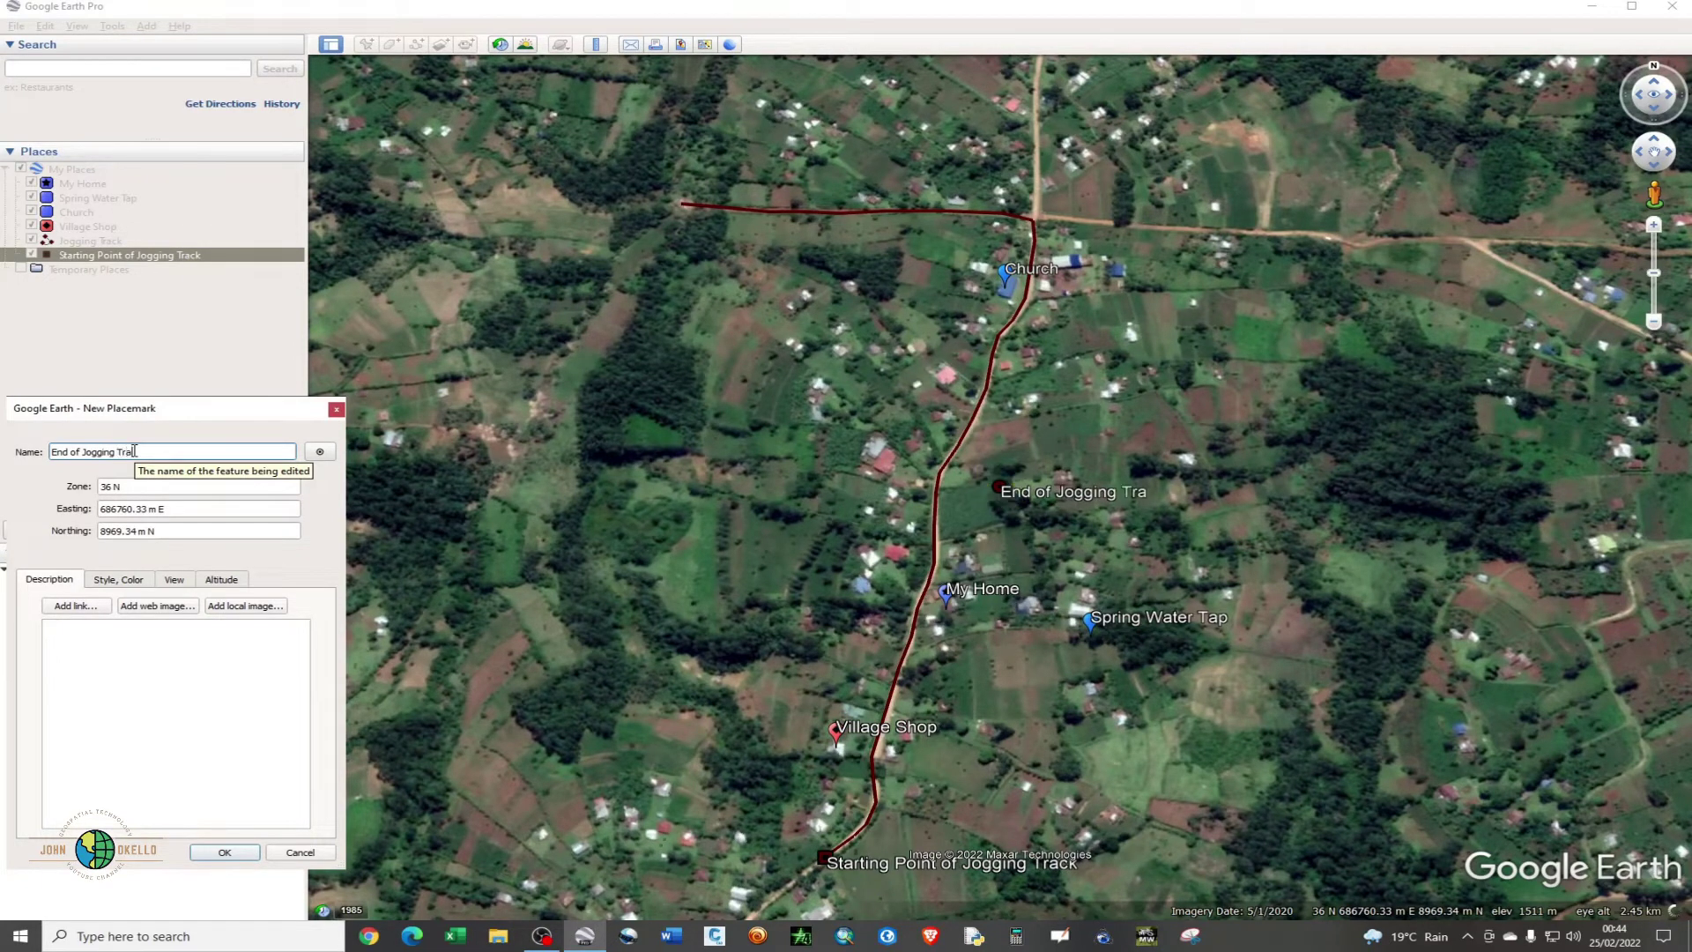
{"action": "type", "text": "ck"}
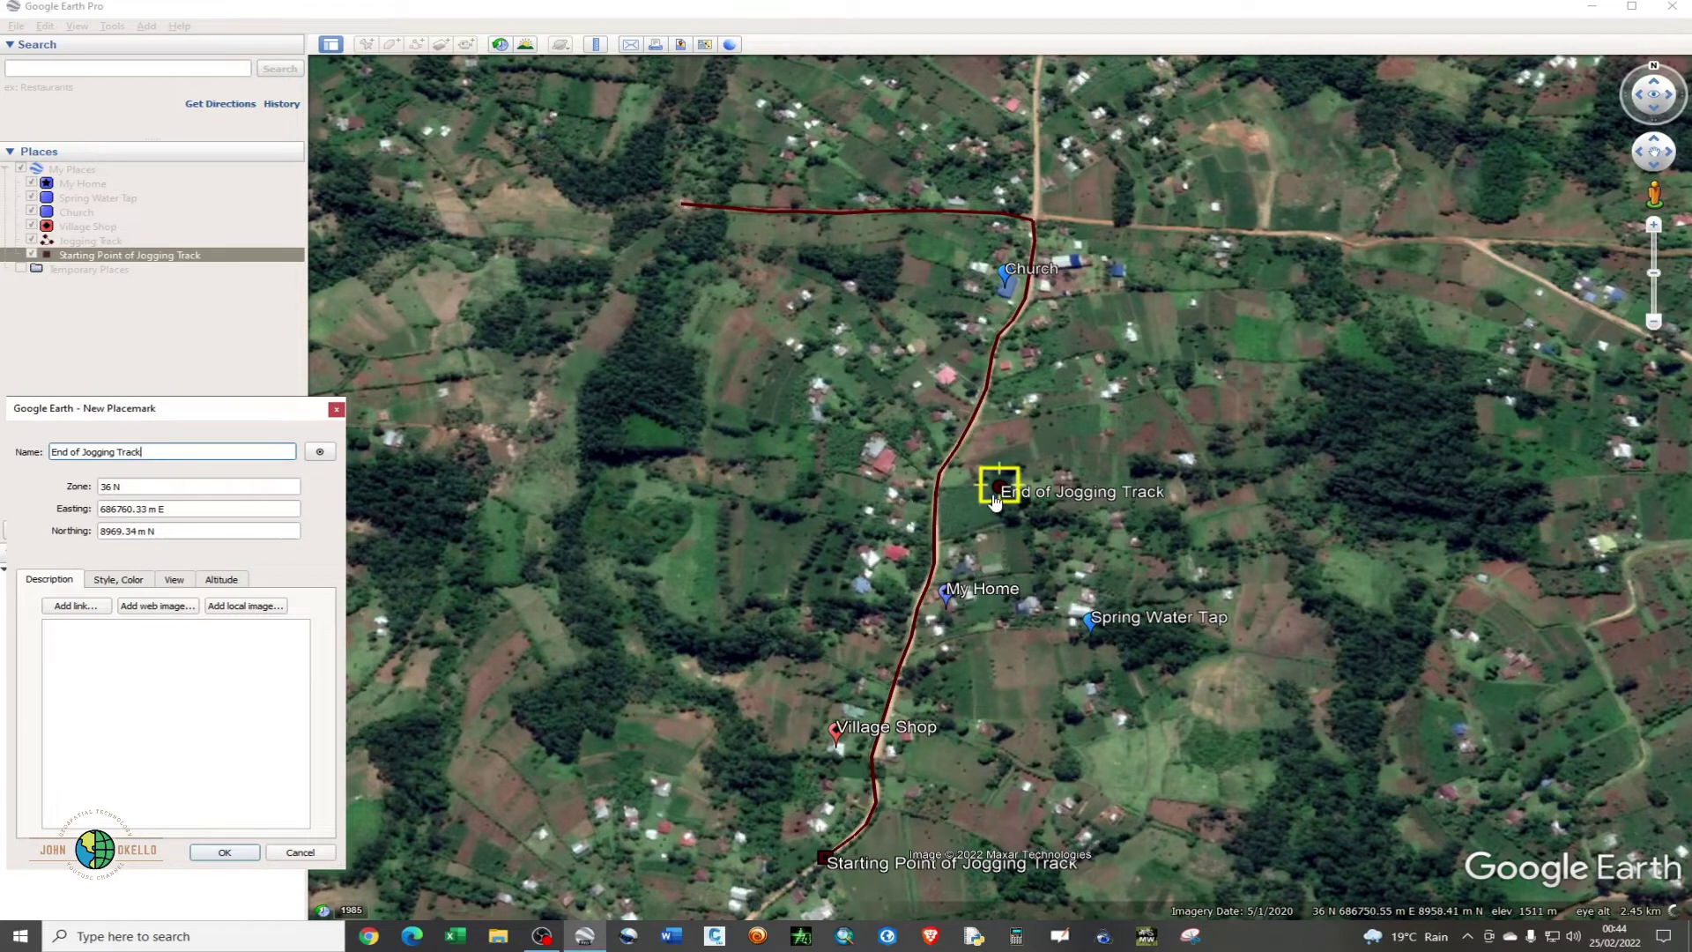
{"action": "left_click_drag", "start_coordinate": [994, 500], "coordinate": [685, 212]}
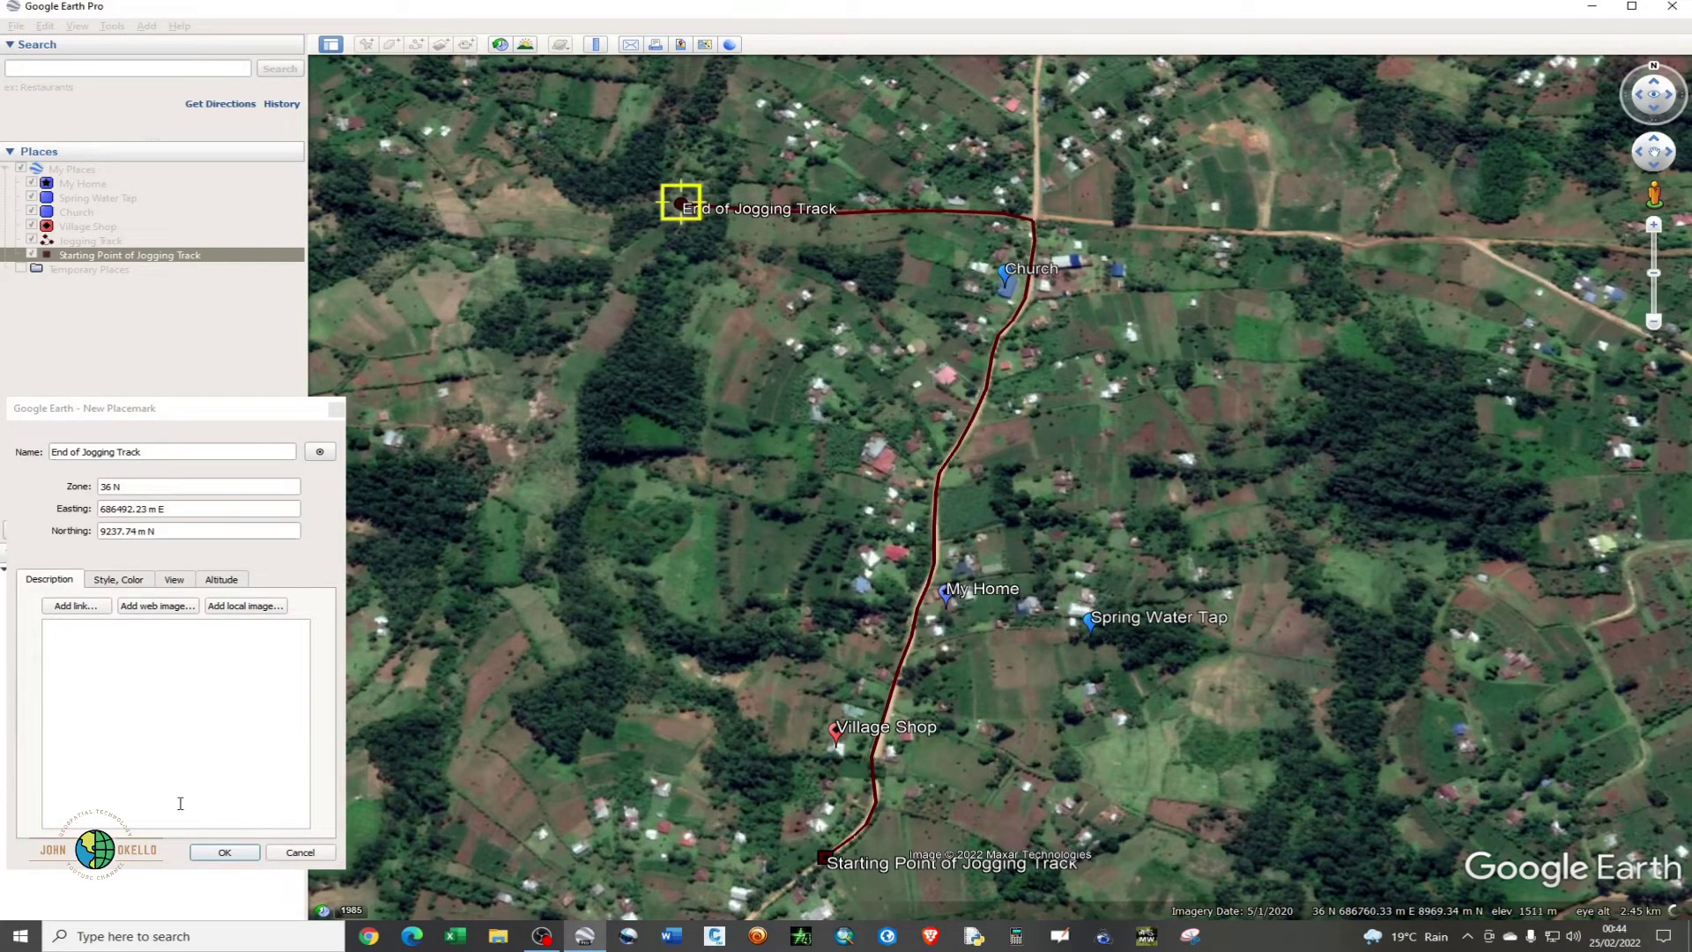
Step: Save the End of Jogging Track placemark and start a new polygon named "Wamuluma Forest"
{"action": "left_click", "coordinate": [224, 853]}
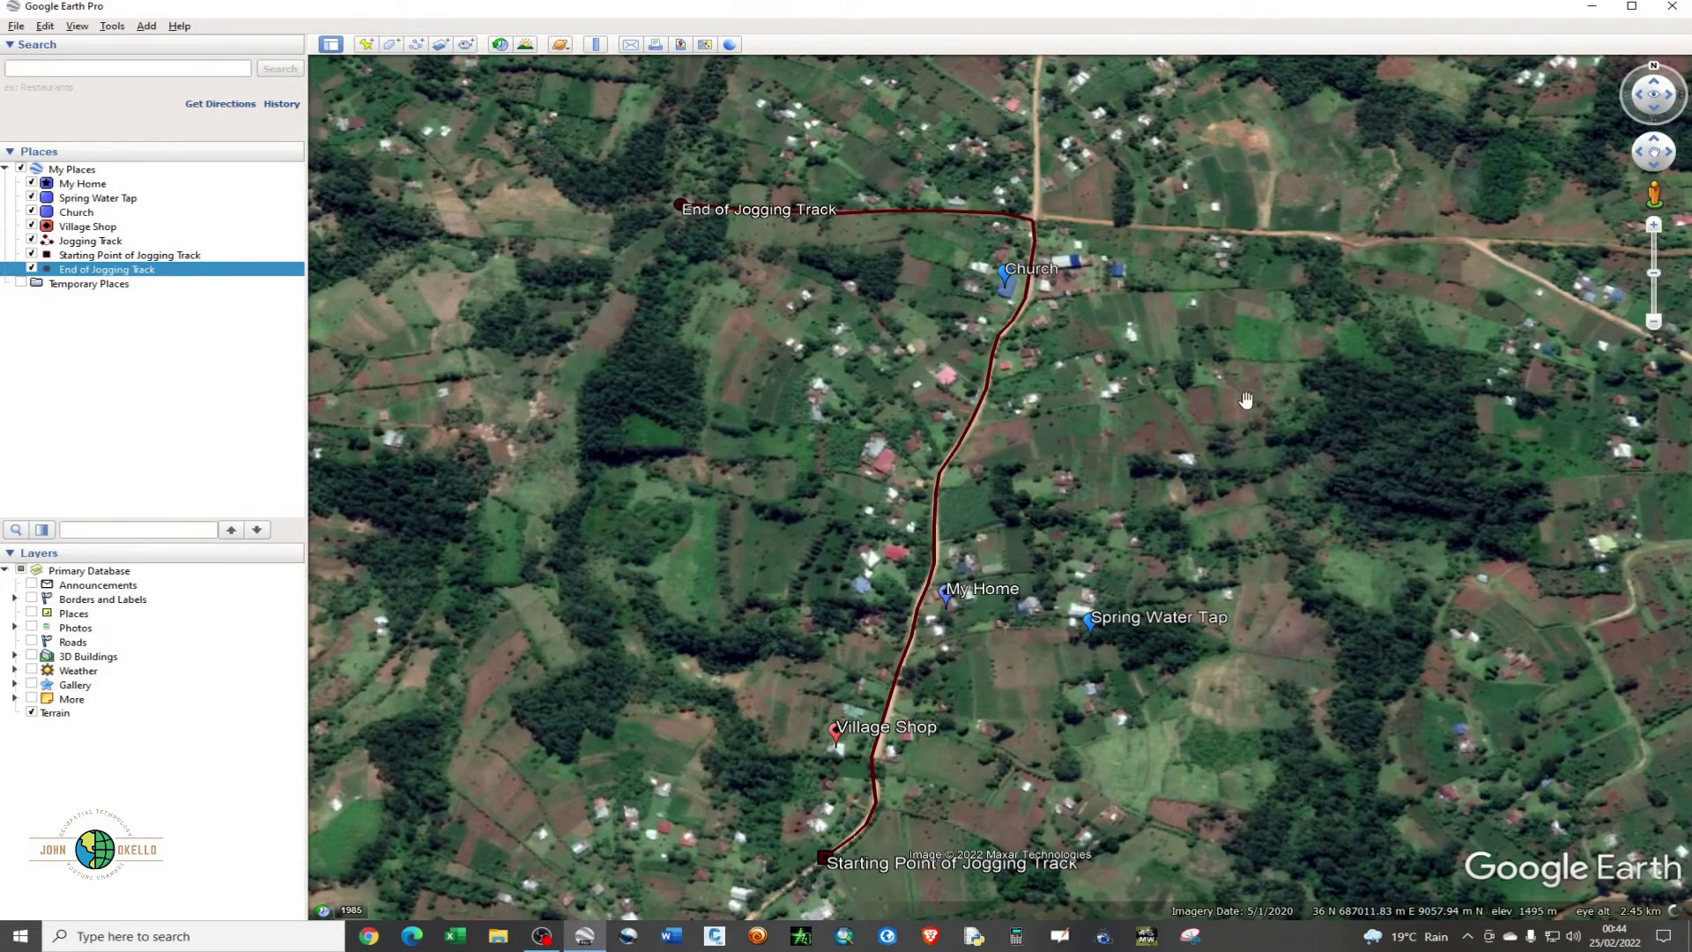
{"action": "left_click", "coordinate": [392, 45]}
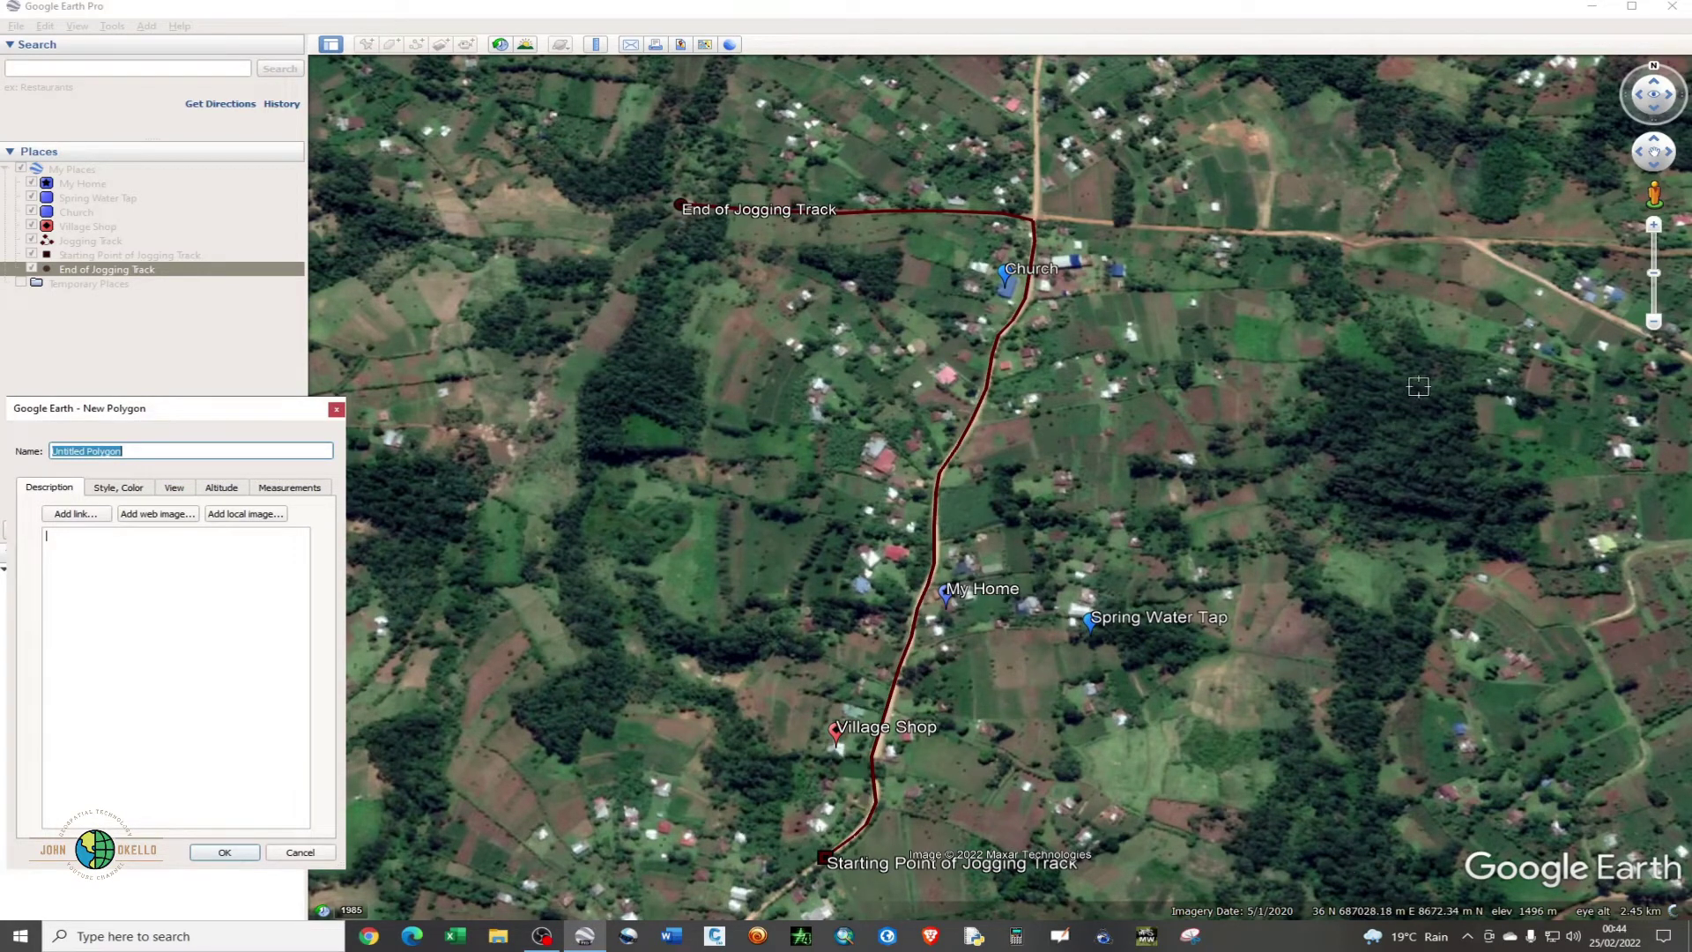
{"action": "left_click", "coordinate": [109, 490]}
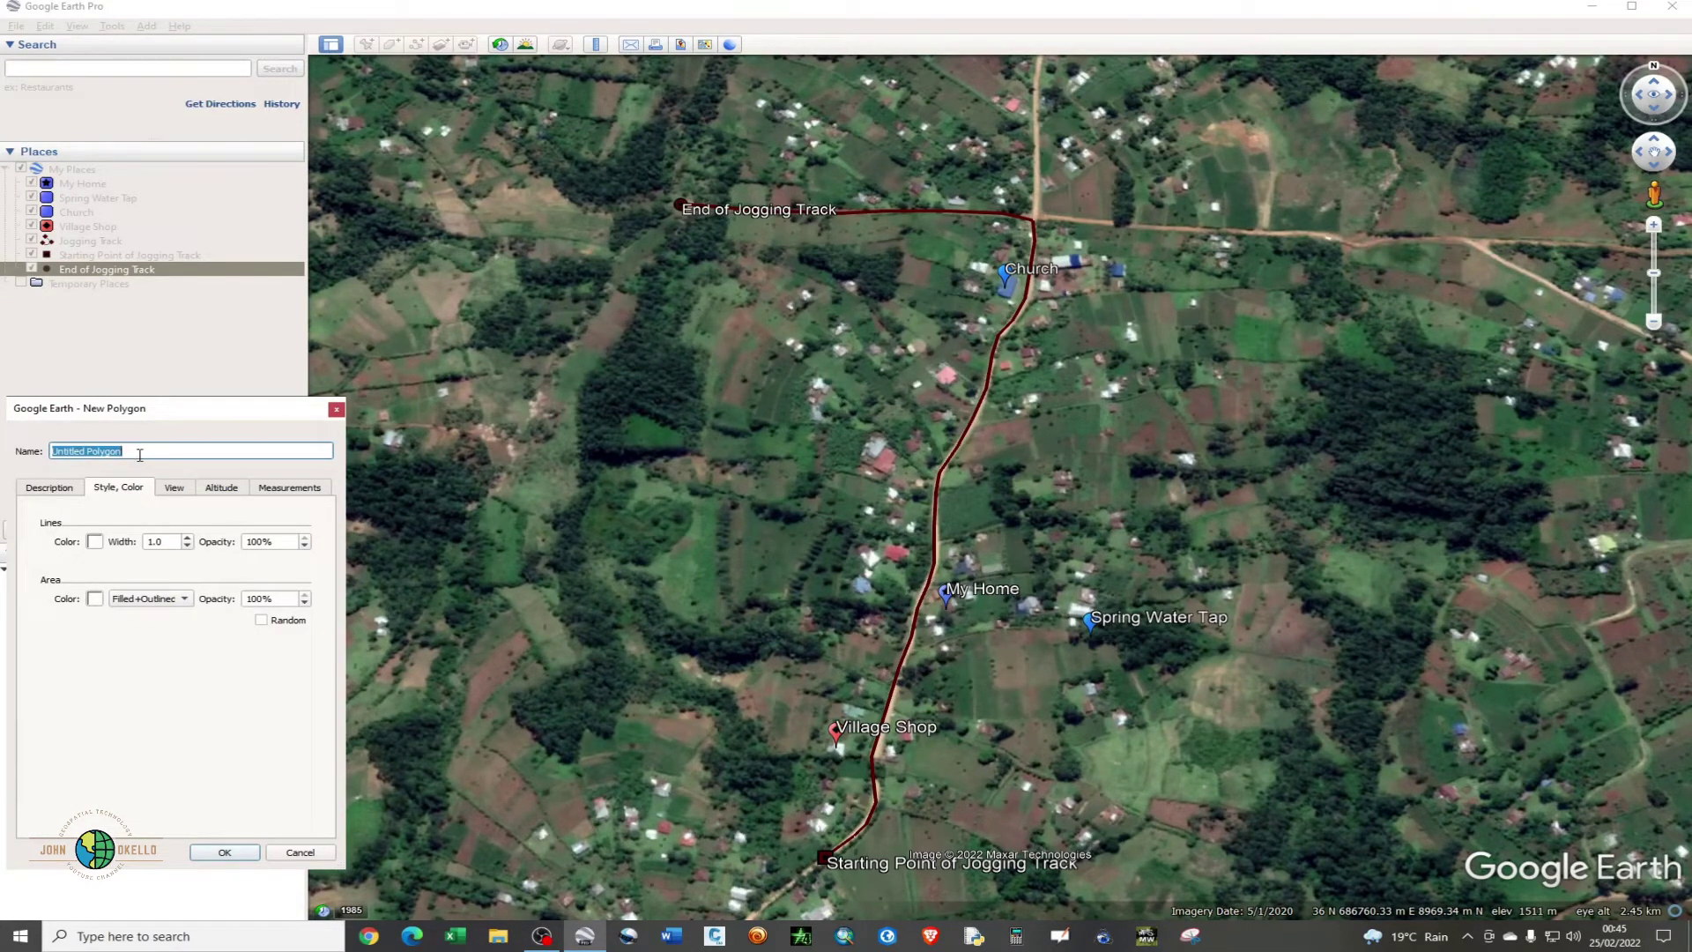
{"action": "type", "text": "Wamuluma Forest"}
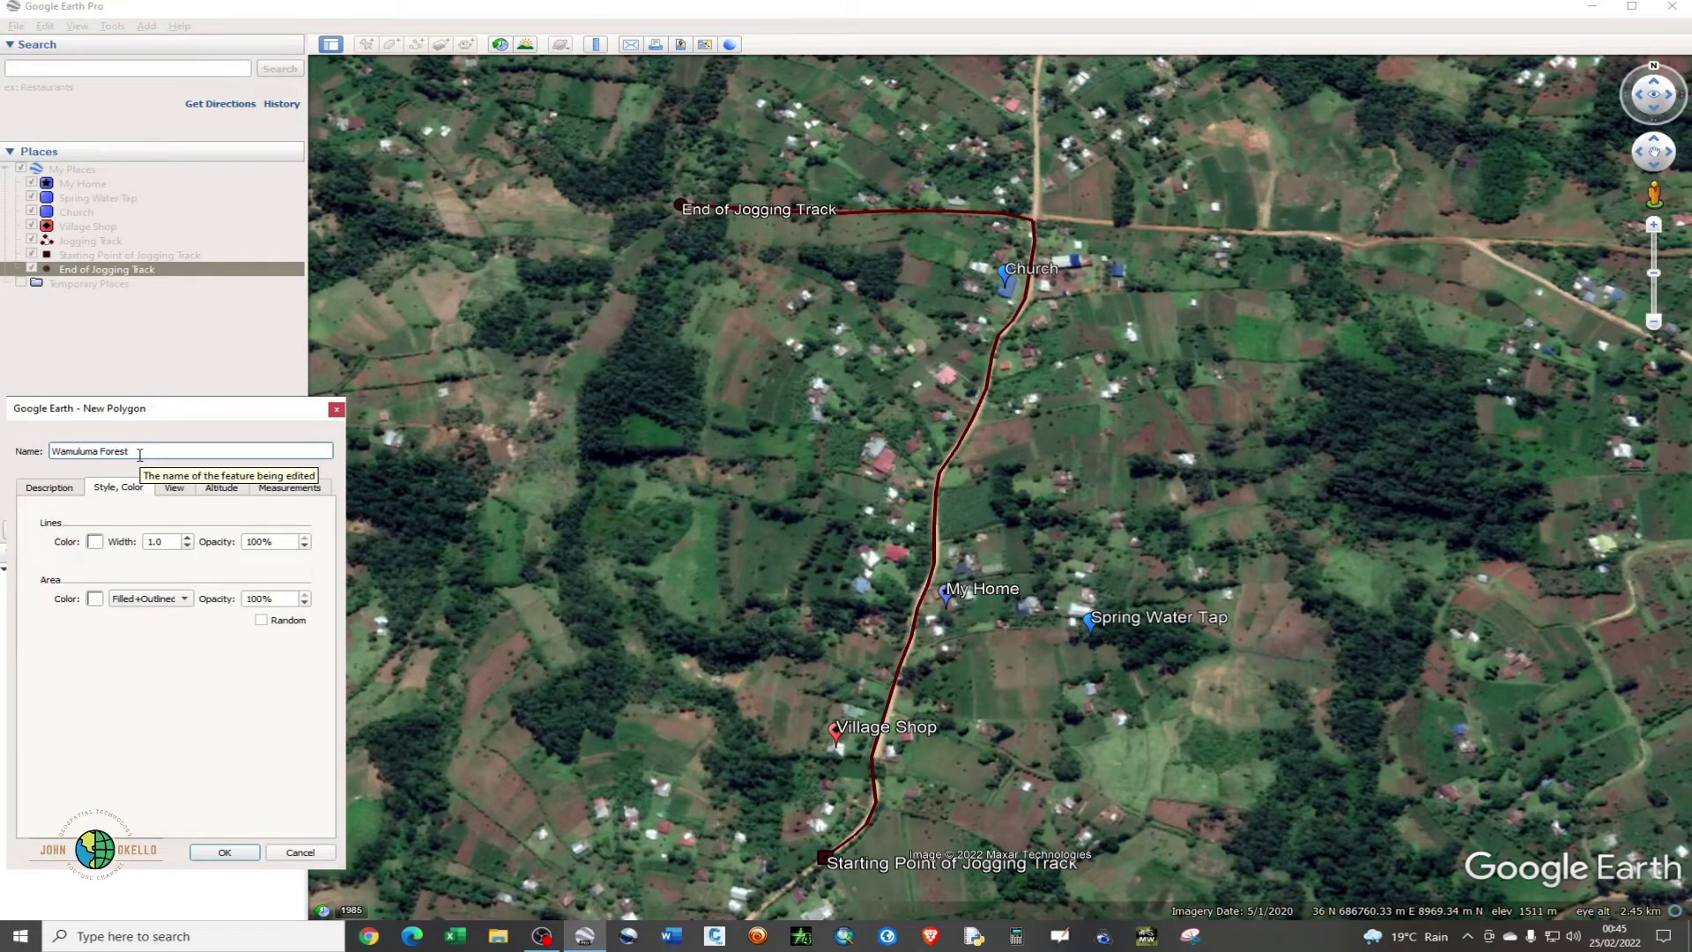
{"action": "left_click", "coordinate": [95, 600]}
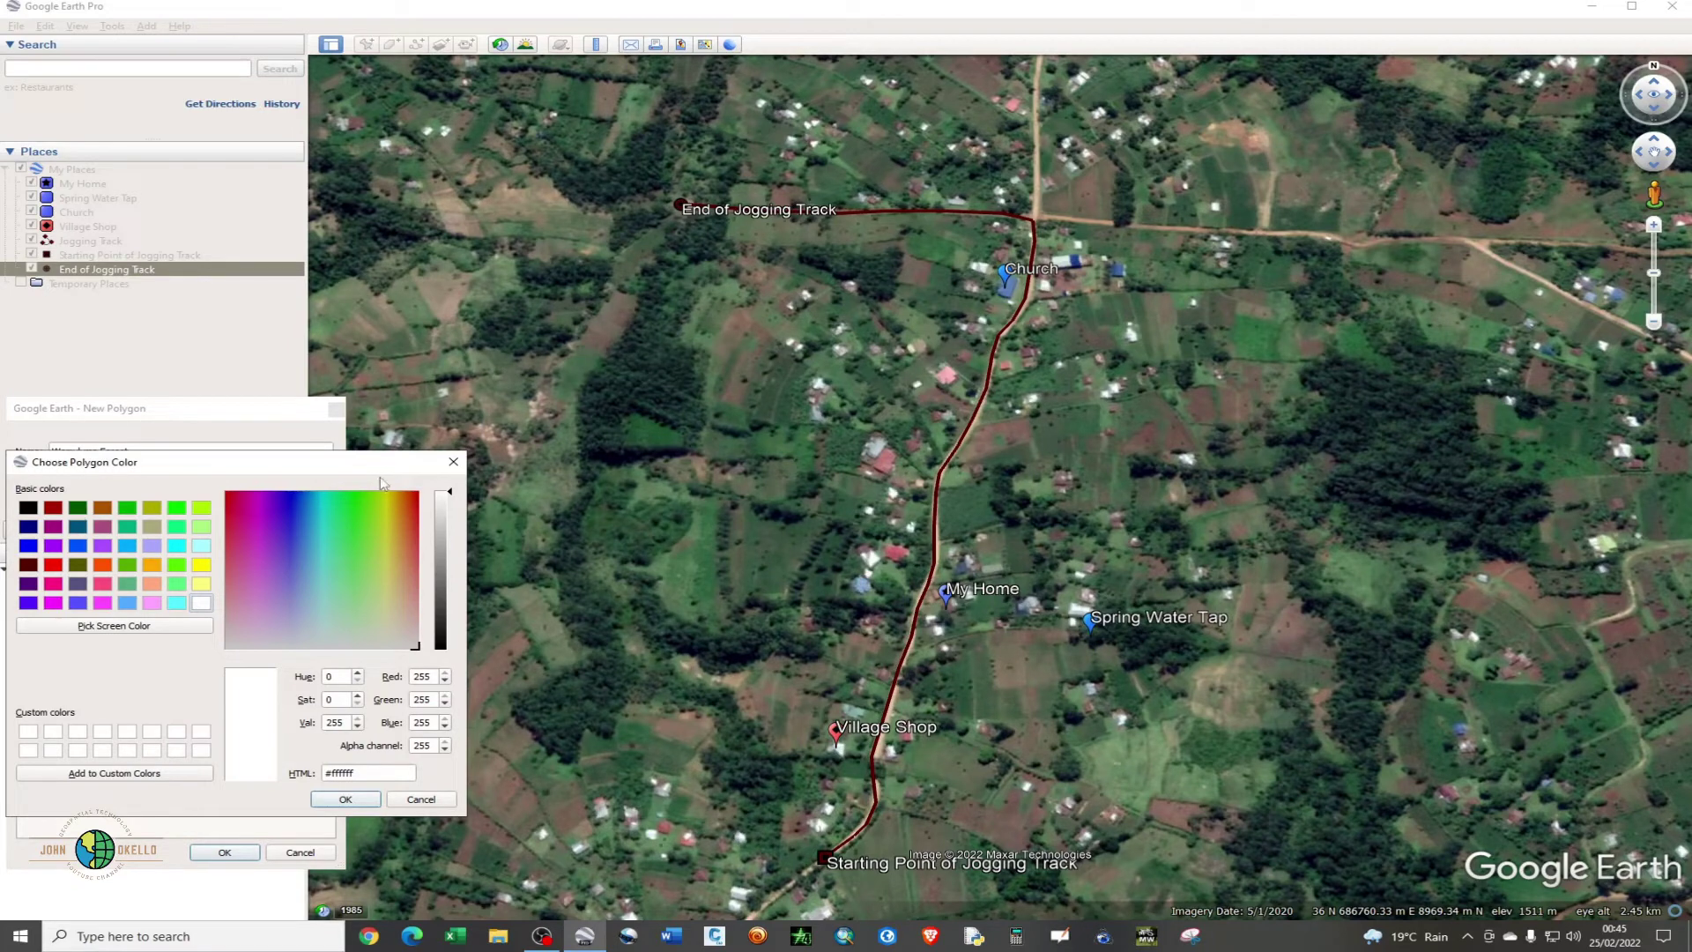
{"action": "left_click", "coordinate": [453, 462]}
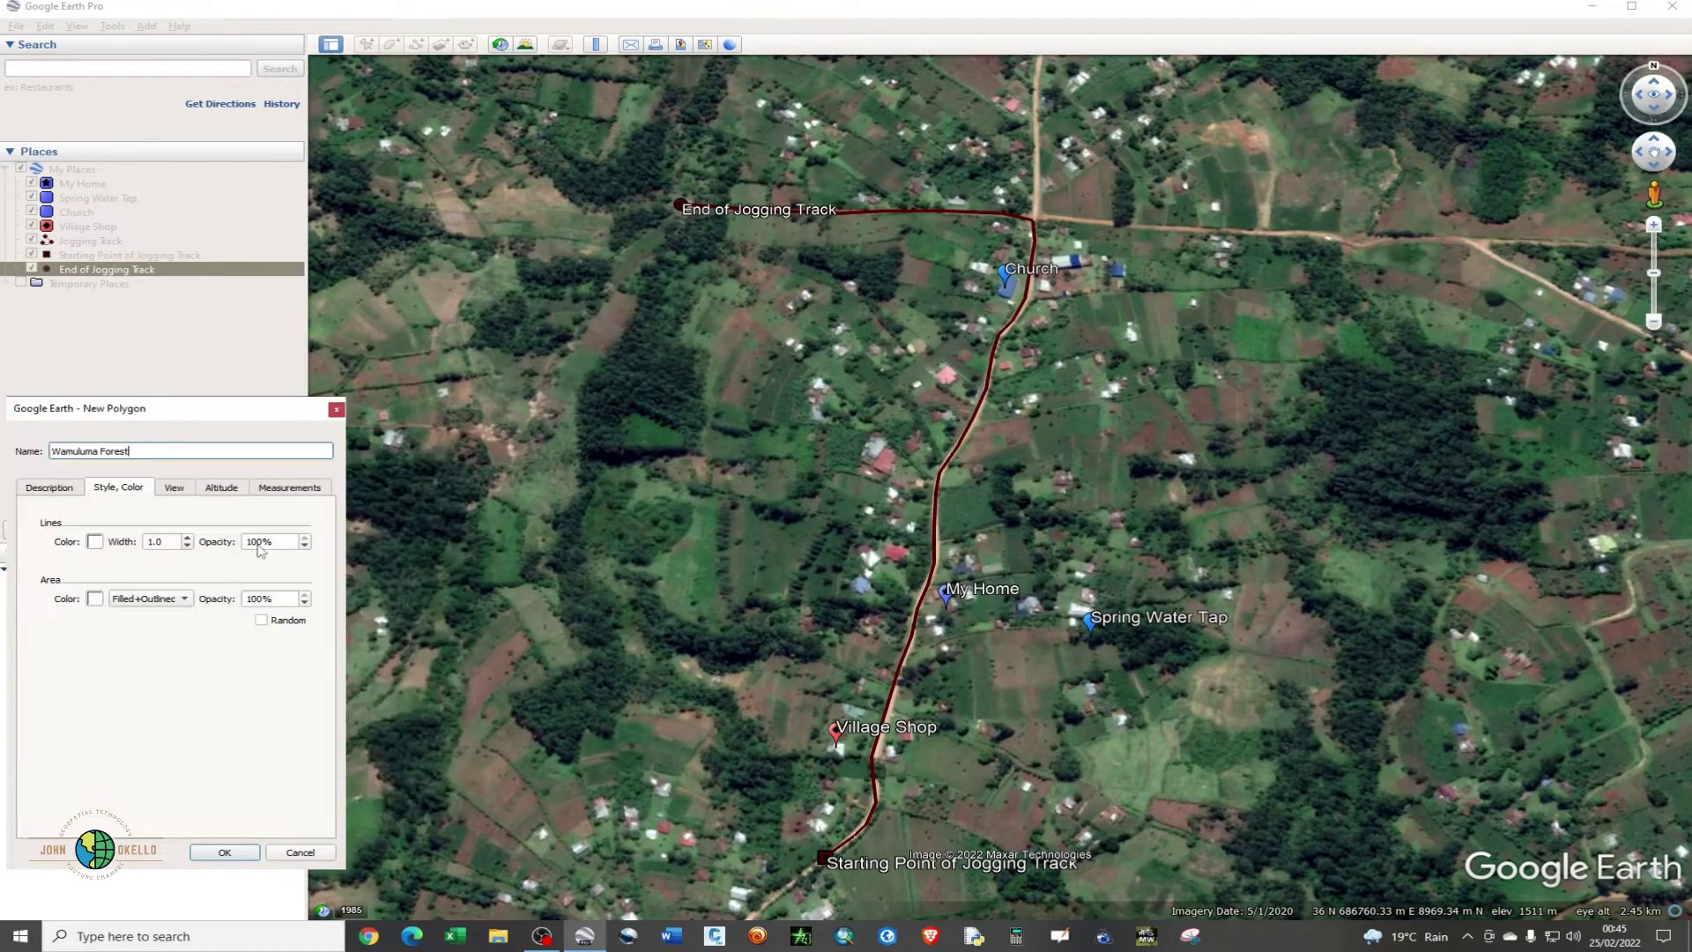
{"action": "left_click", "coordinate": [185, 600]}
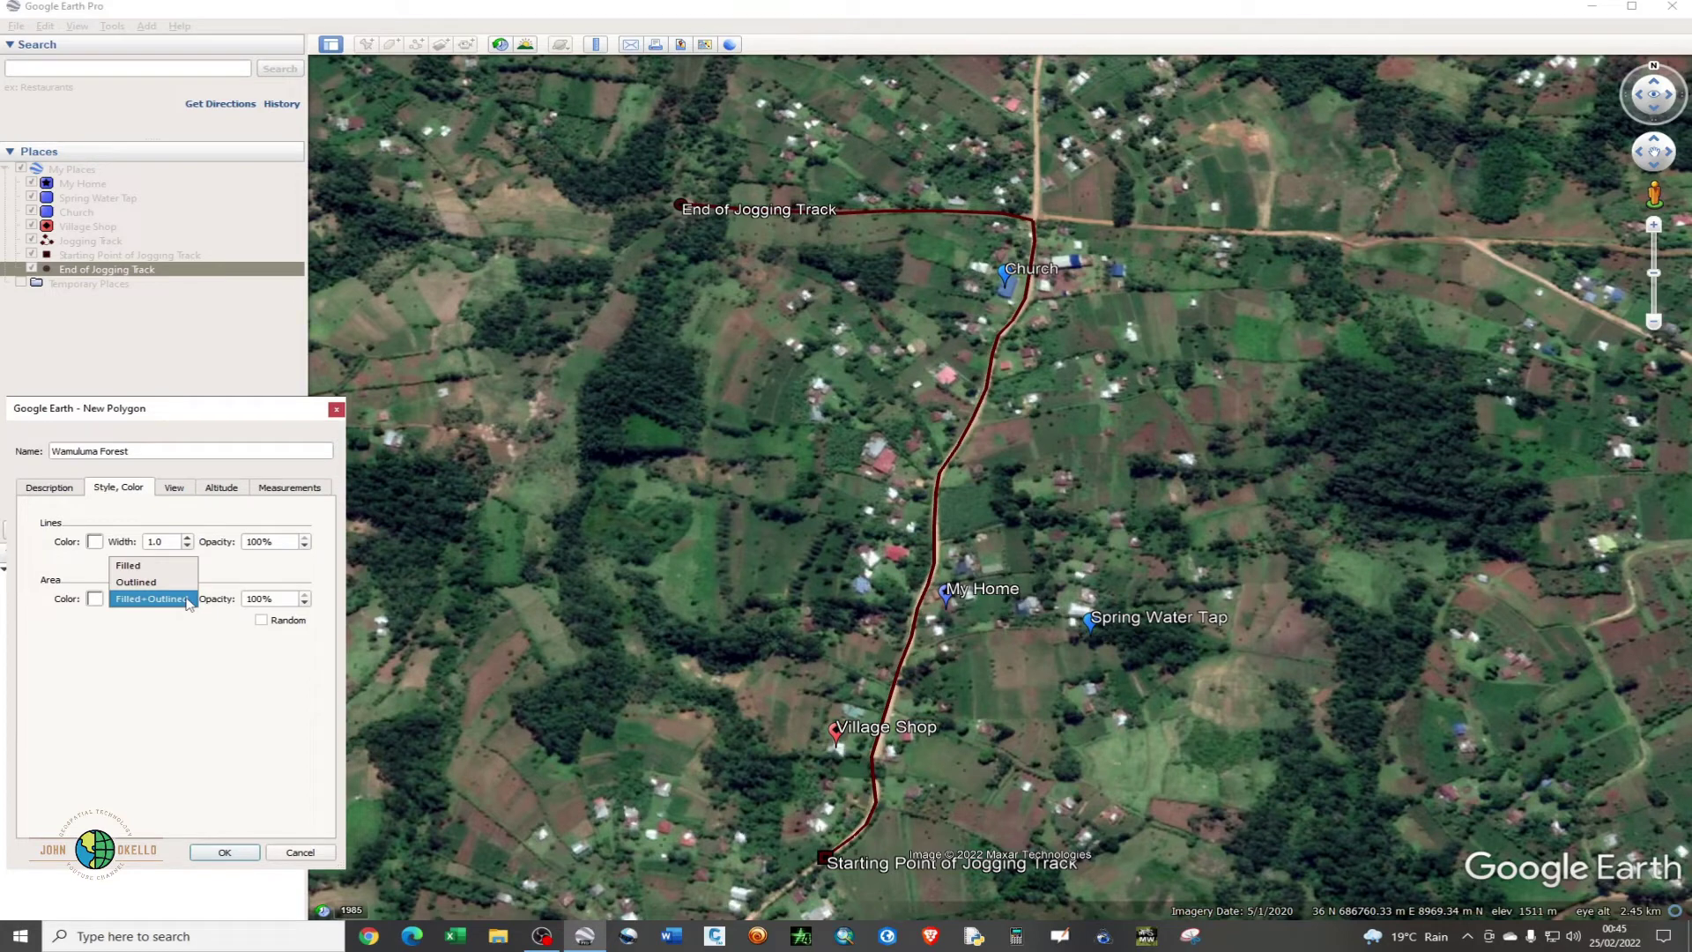
{"action": "left_click", "coordinate": [95, 599]}
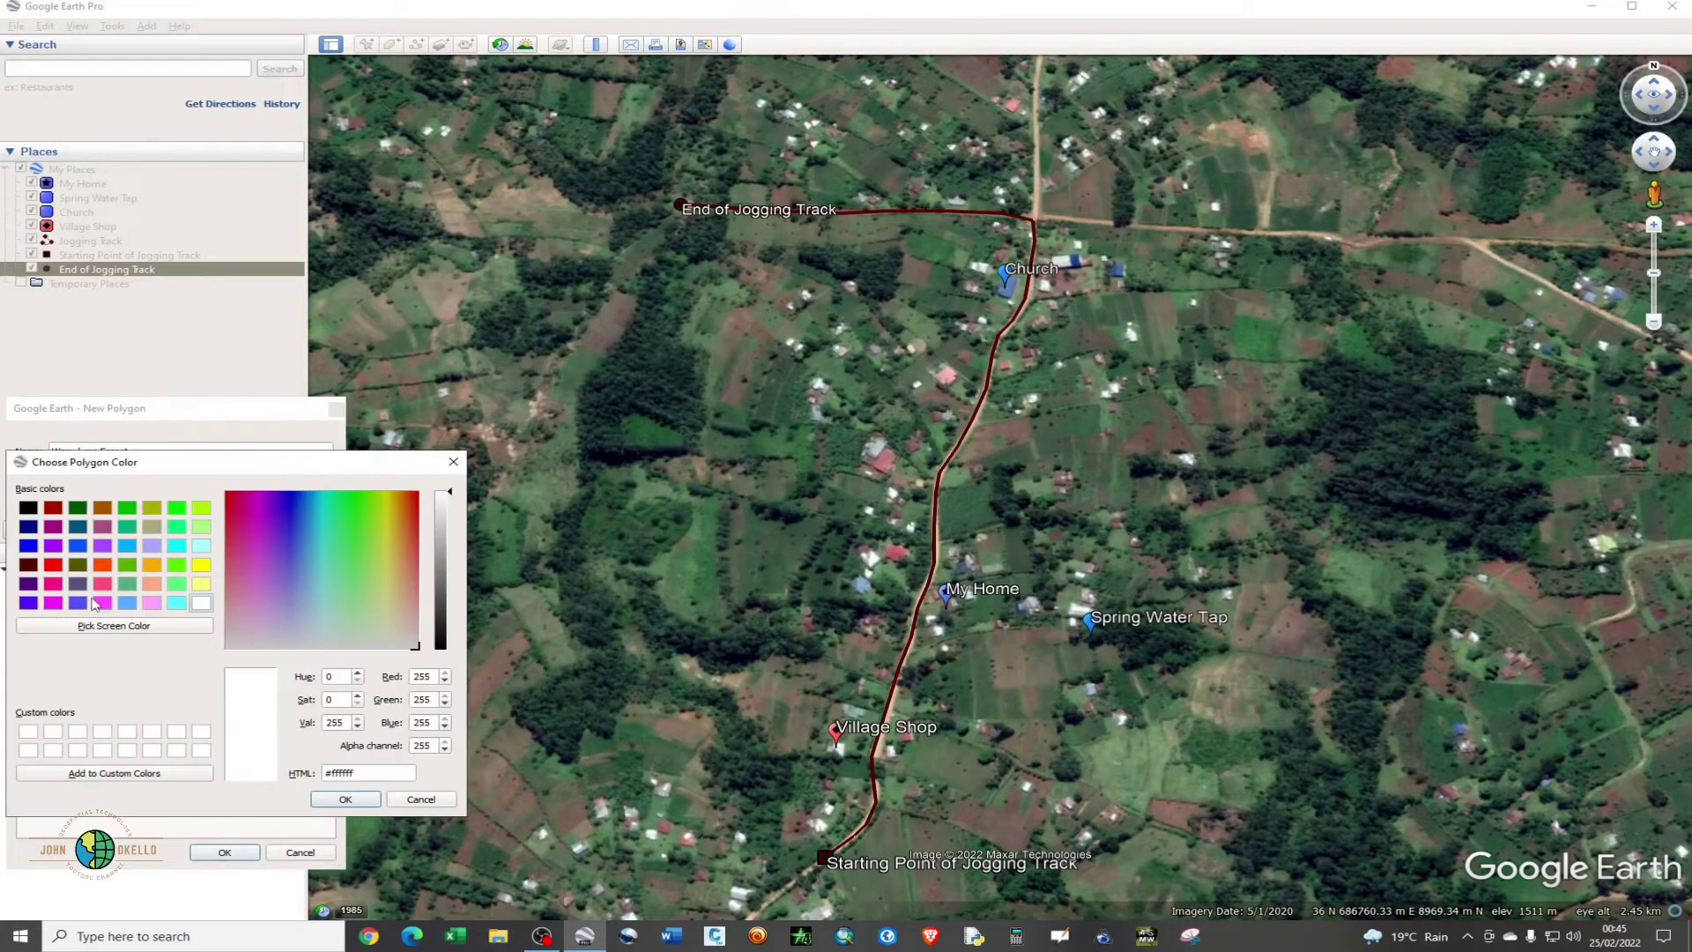
{"action": "left_click", "coordinate": [407, 800]}
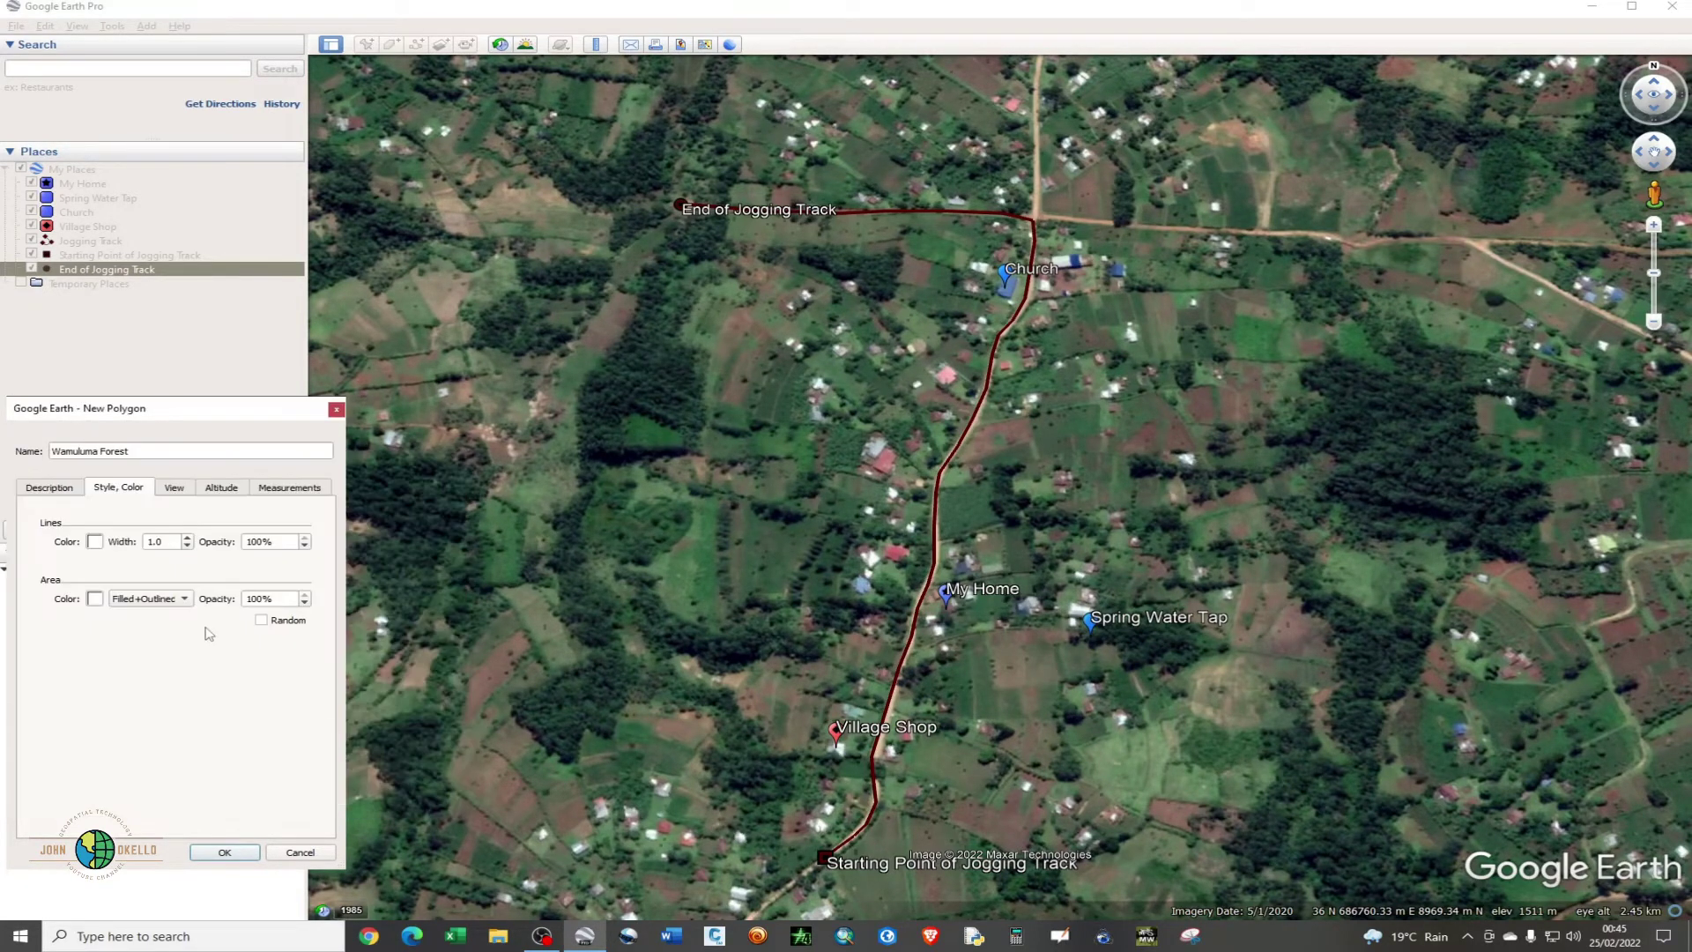
Step: Set the Wamuluma Forest polygon's area to Outlined with the green color #00aa00
{"action": "left_click", "coordinate": [134, 600]}
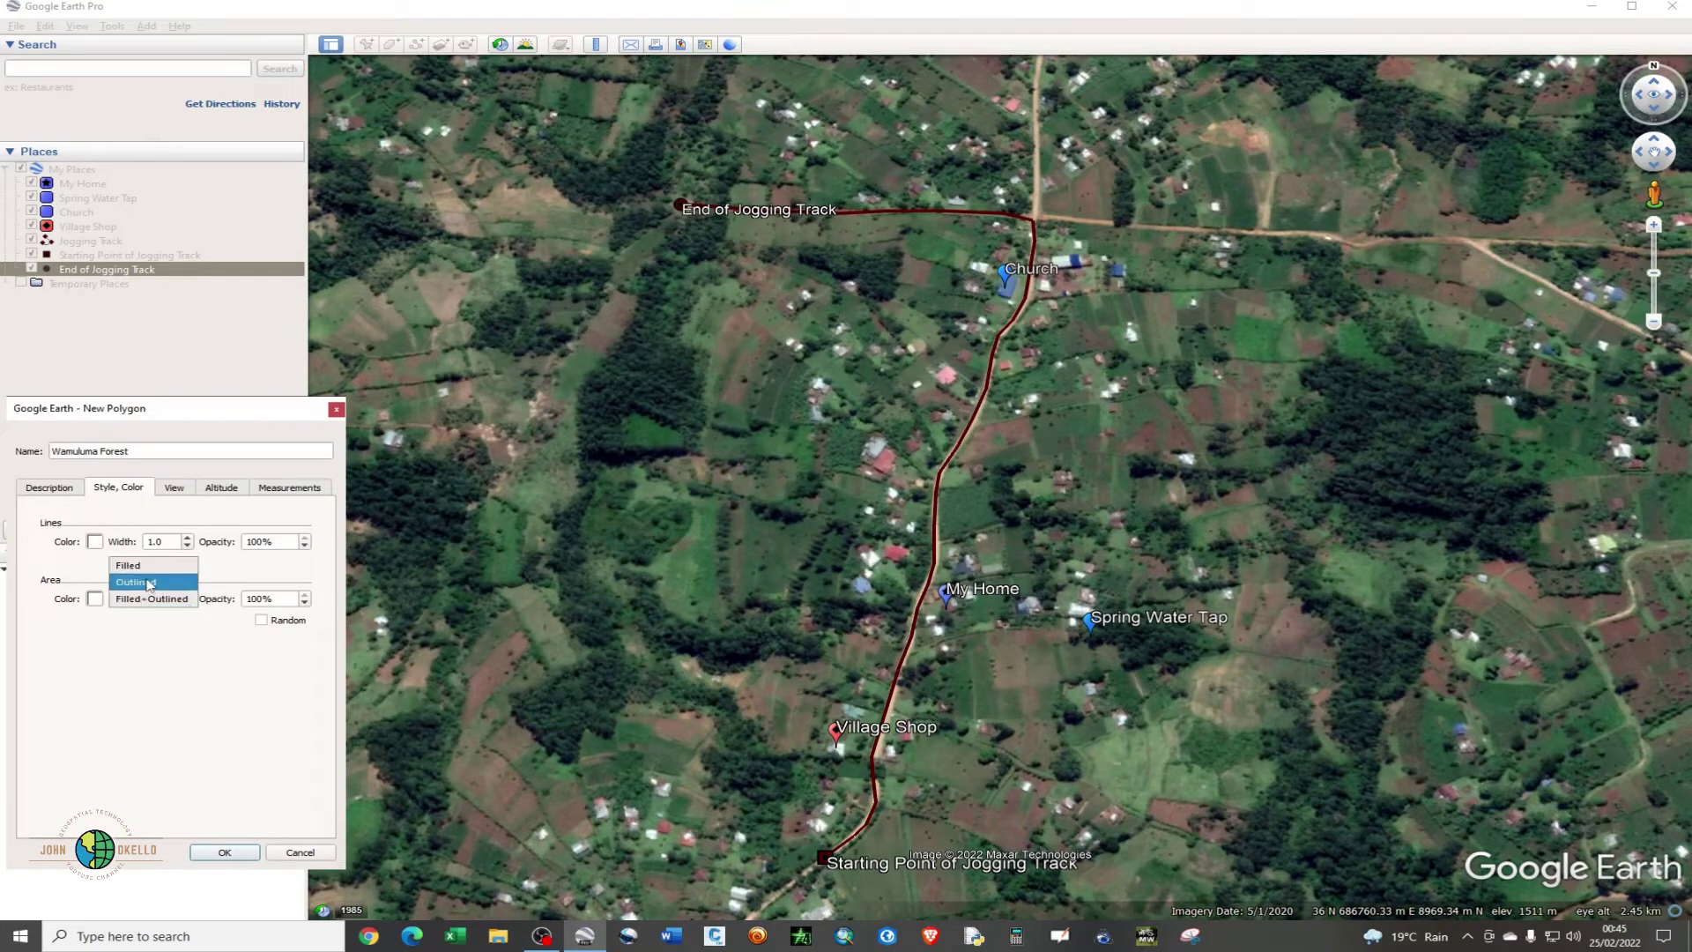
{"action": "left_click", "coordinate": [150, 582]}
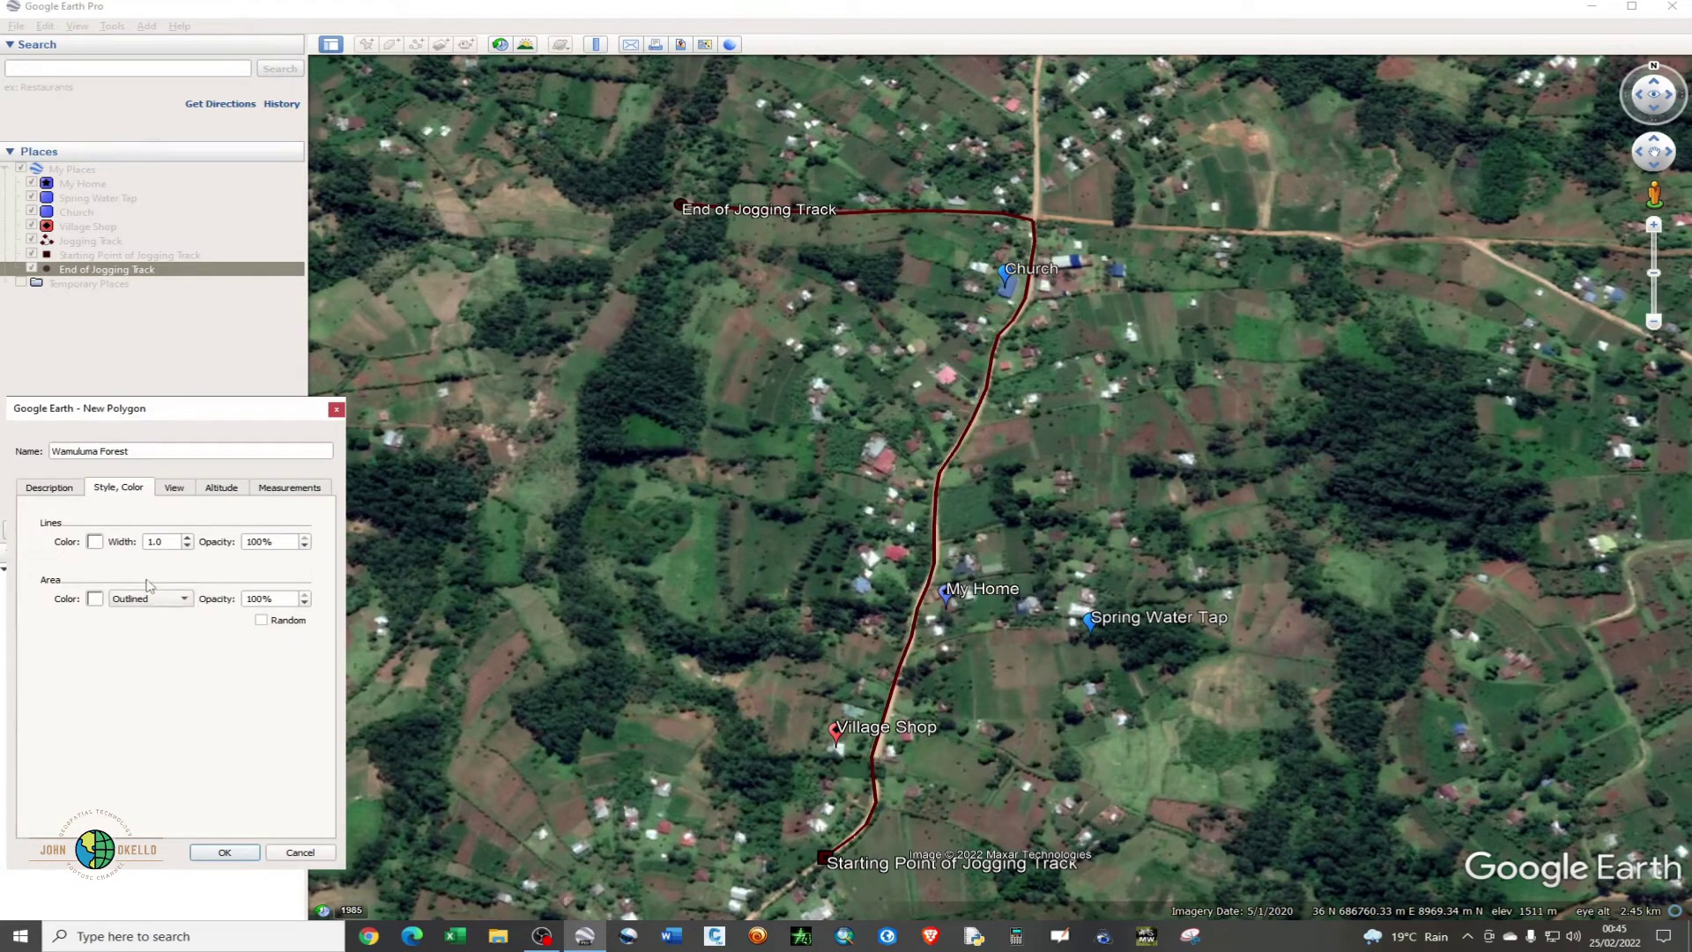
{"action": "left_click", "coordinate": [94, 600]}
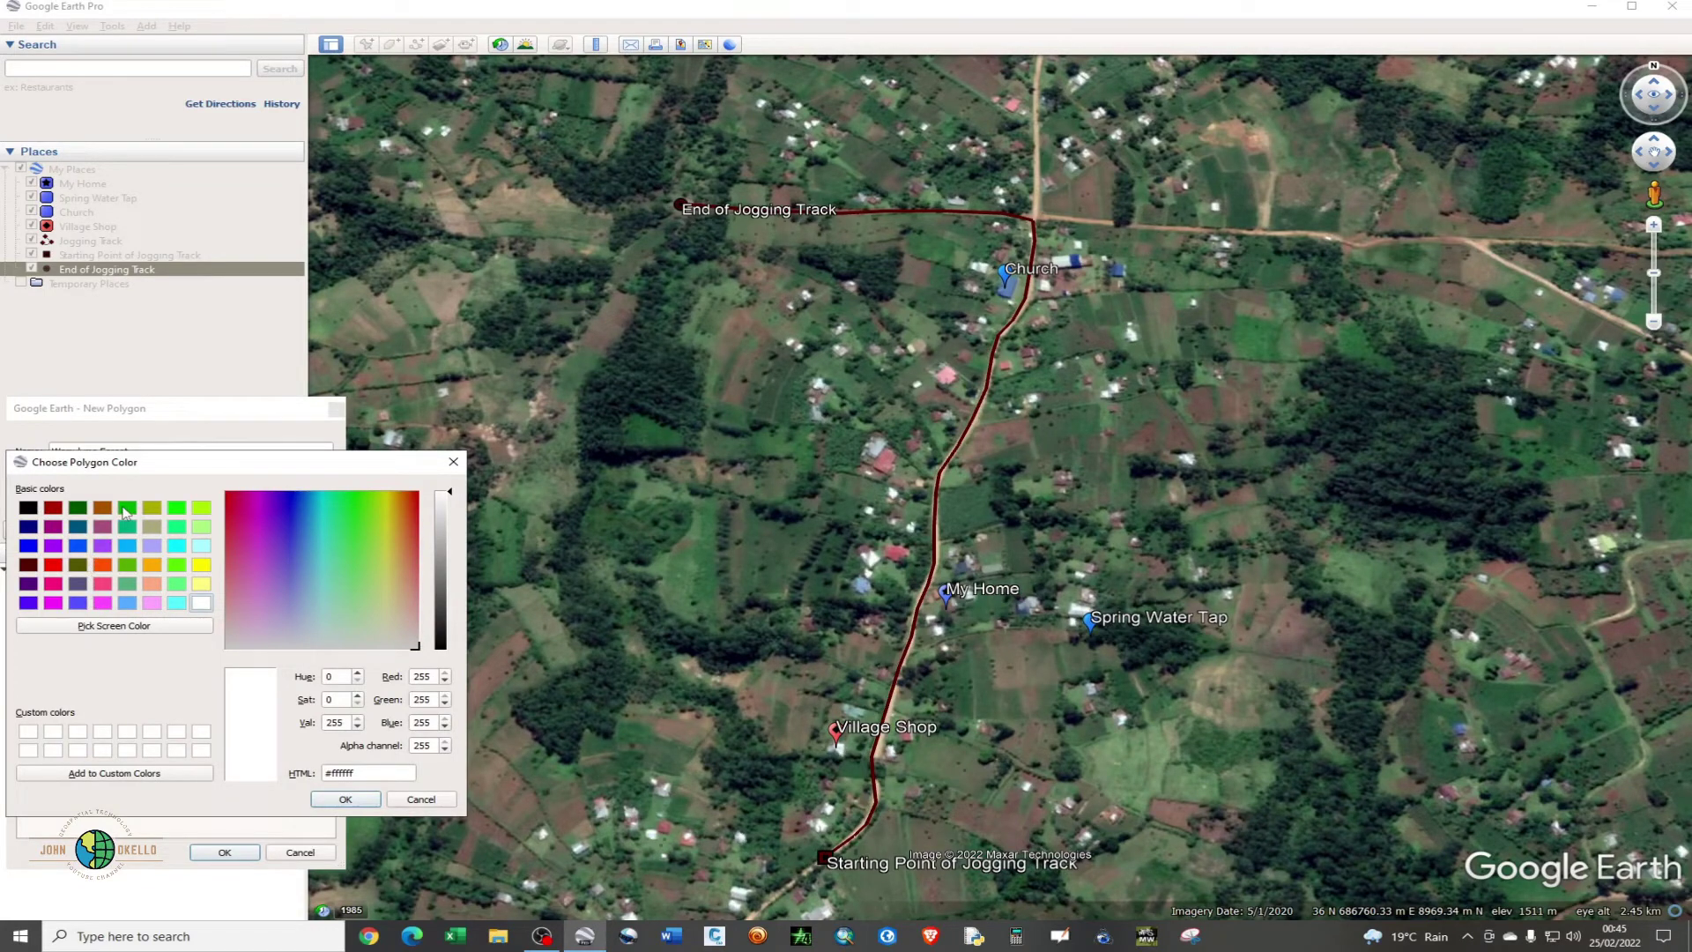
{"action": "left_click", "coordinate": [125, 509]}
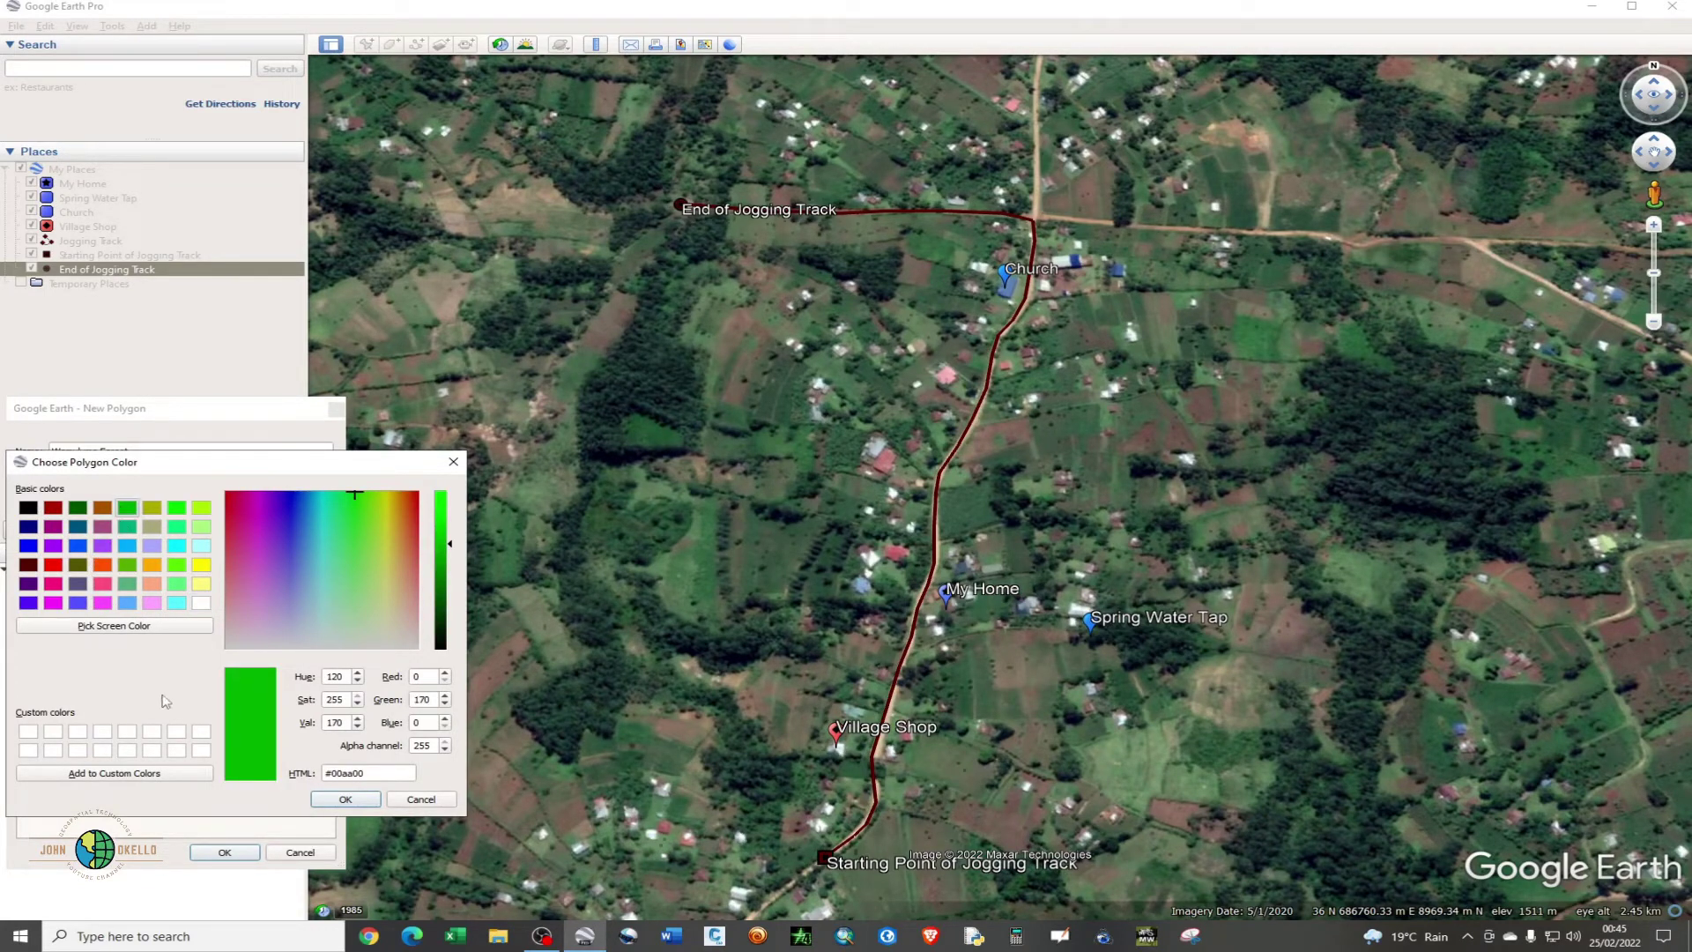
{"action": "left_click", "coordinate": [343, 799]}
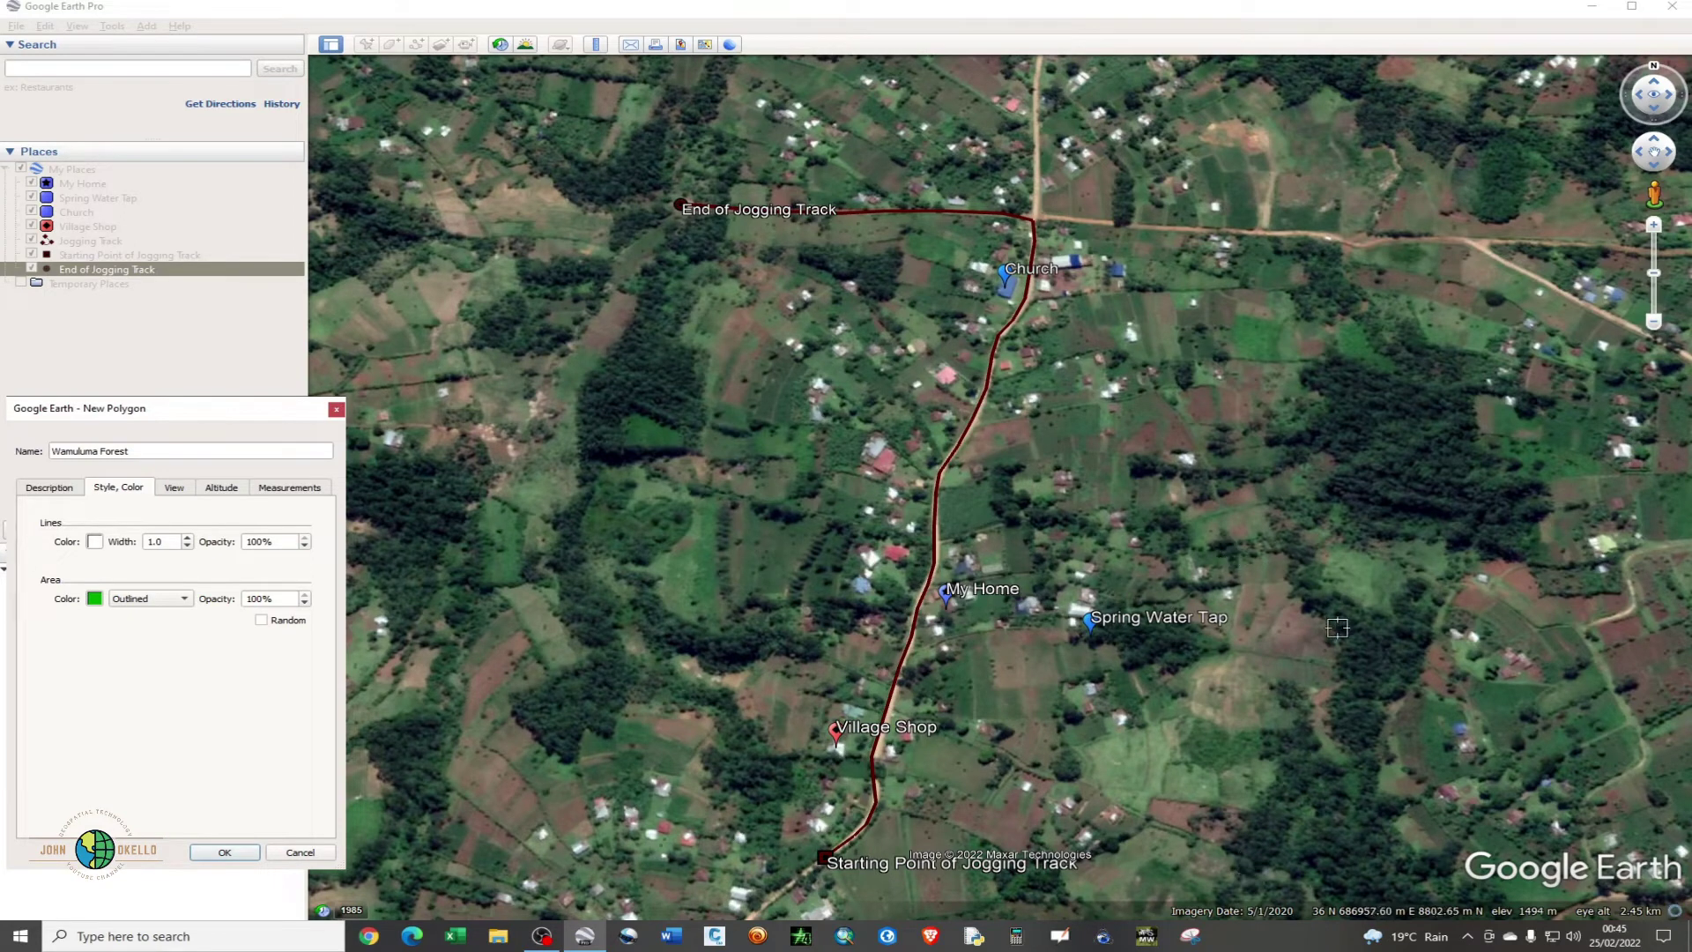
Step: Trace the Wamuluma Forest polygon point by point around the dark wooded area east of the jogging track, following the tree line back to the start
{"action": "left_click", "coordinate": [1201, 497]}
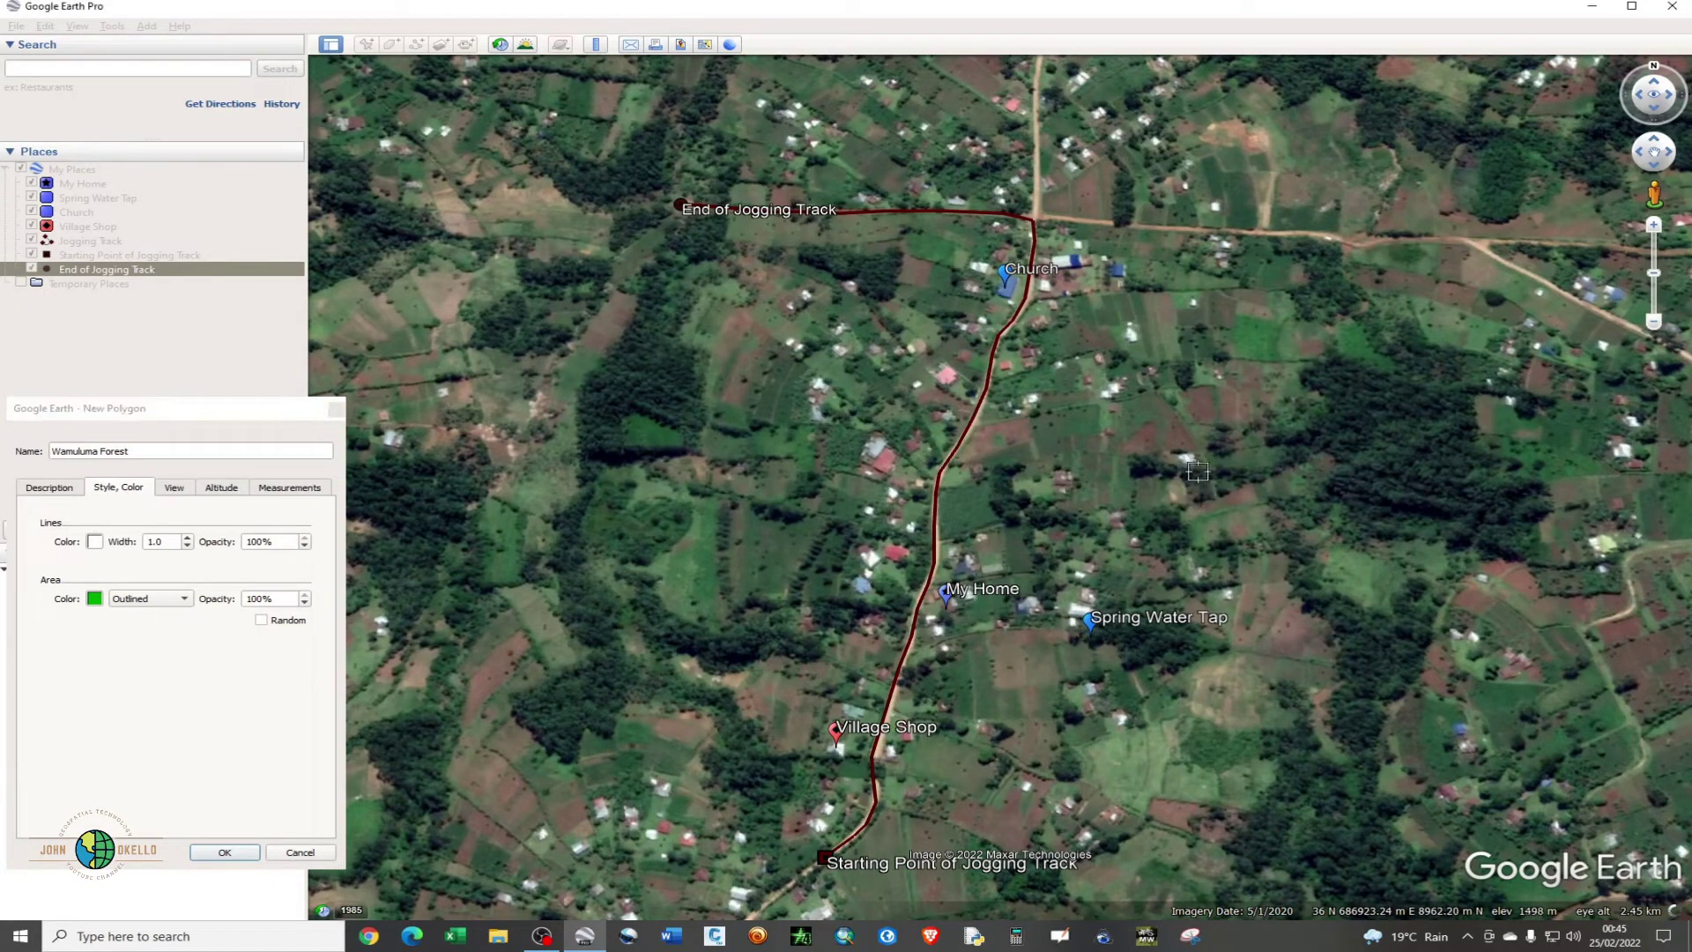
{"action": "left_click", "coordinate": [1196, 468]}
{"action": "left_click", "coordinate": [1247, 469]}
{"action": "left_click", "coordinate": [1280, 464]}
{"action": "left_click", "coordinate": [1277, 446]}
{"action": "left_click", "coordinate": [1258, 434]}
{"action": "left_click", "coordinate": [1286, 425]}
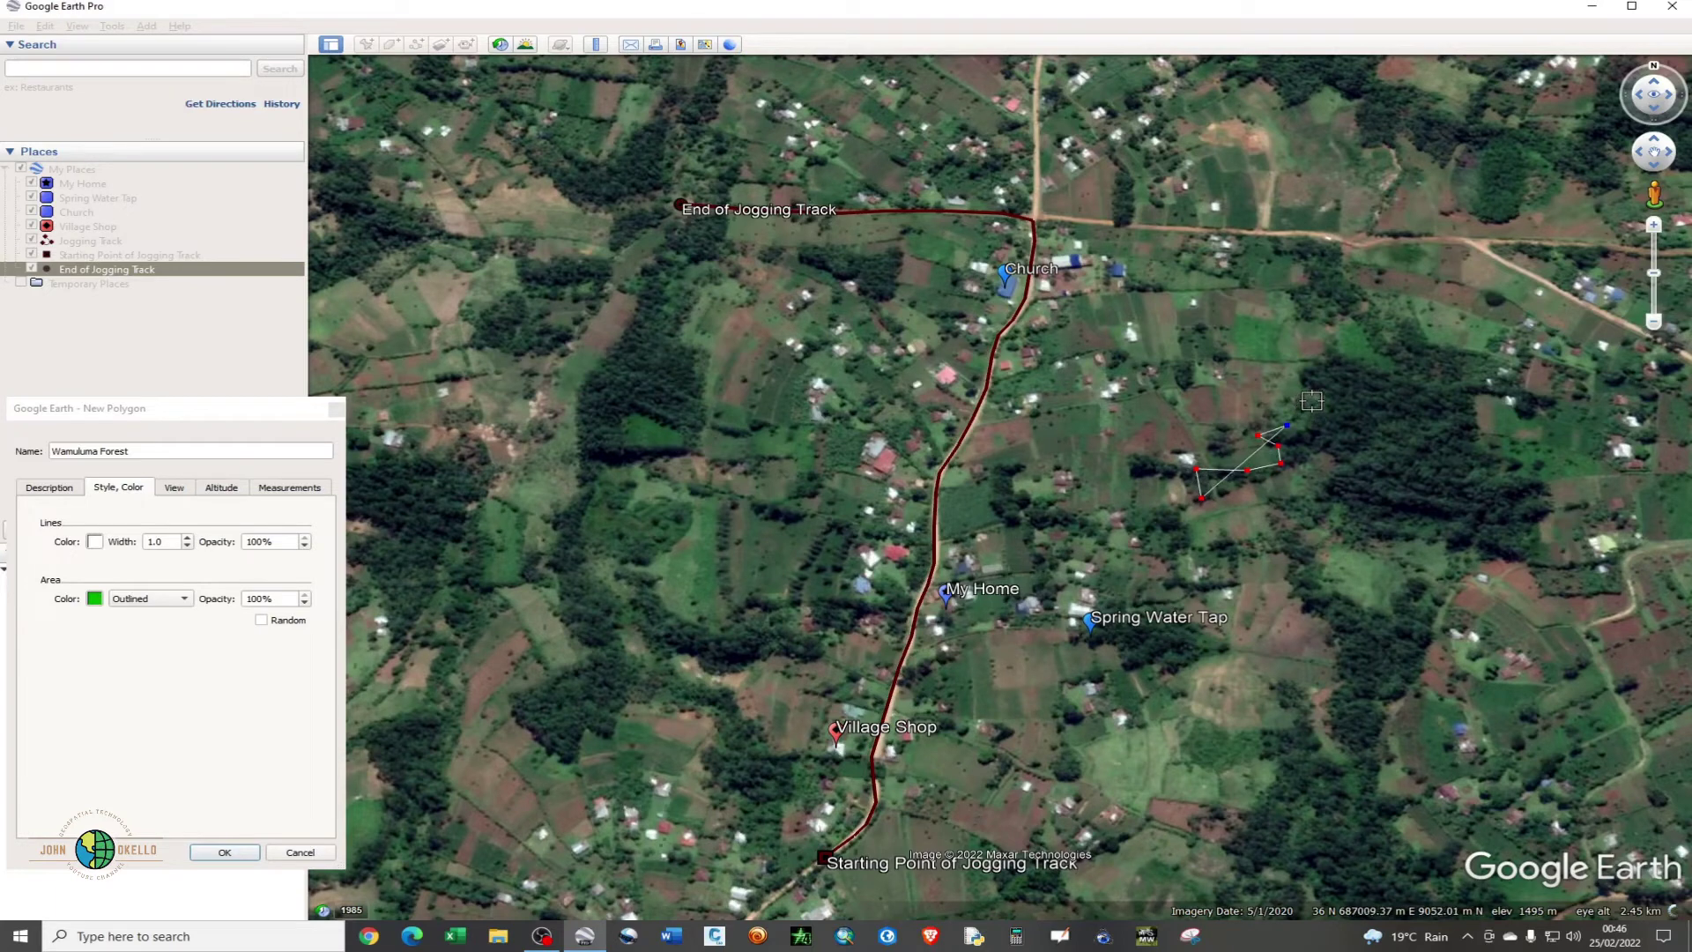
{"action": "left_click", "coordinate": [1311, 406]}
{"action": "left_click", "coordinate": [1303, 391]}
{"action": "left_click", "coordinate": [1294, 369]}
{"action": "left_click", "coordinate": [1322, 349]}
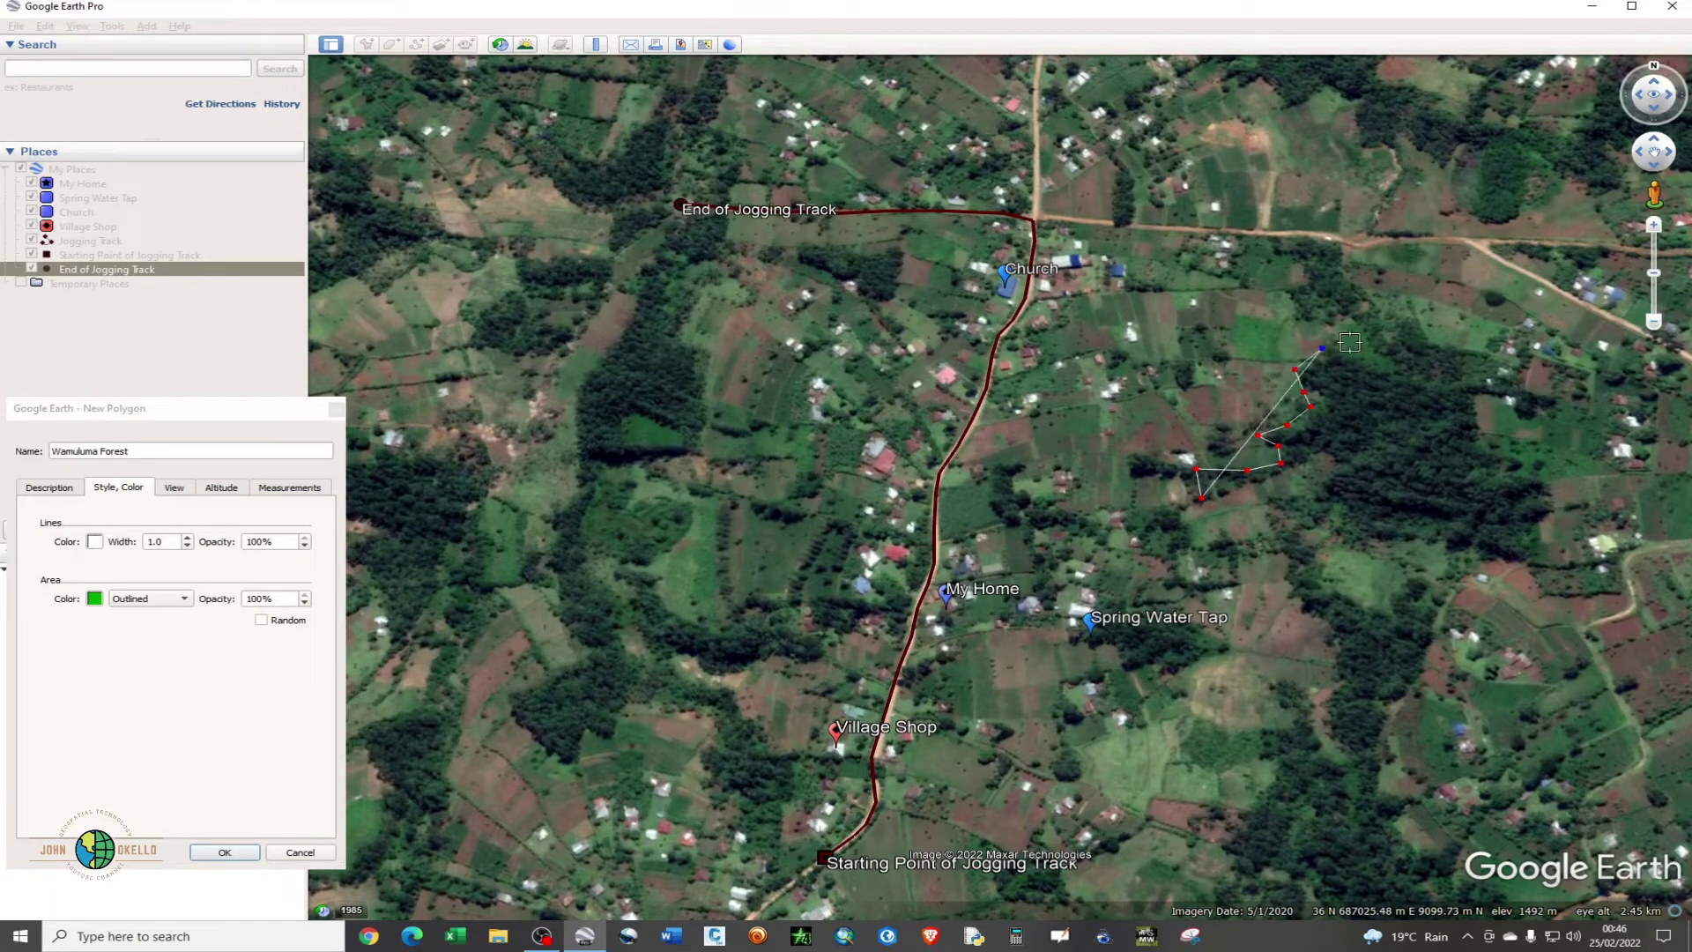
{"action": "left_click", "coordinate": [1351, 336]}
{"action": "left_click", "coordinate": [1333, 315]}
{"action": "left_click", "coordinate": [1293, 316]}
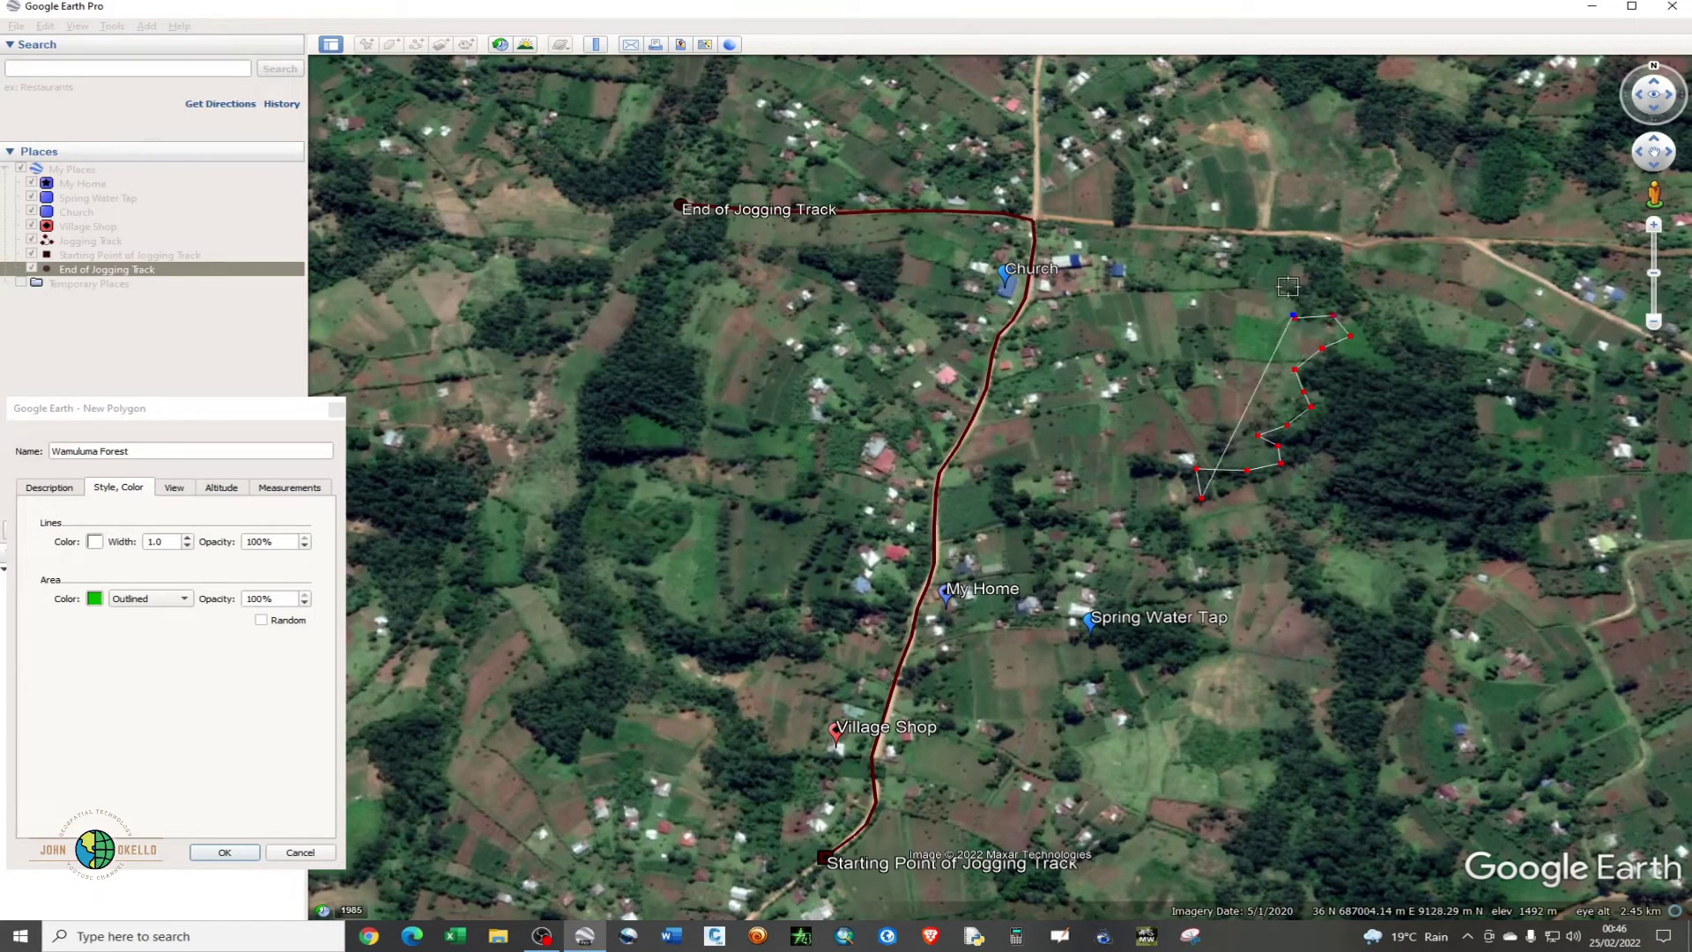
{"action": "left_click", "coordinate": [1289, 286]}
{"action": "left_click", "coordinate": [1303, 275]}
{"action": "left_click", "coordinate": [1302, 254]}
{"action": "left_click", "coordinate": [1271, 250]}
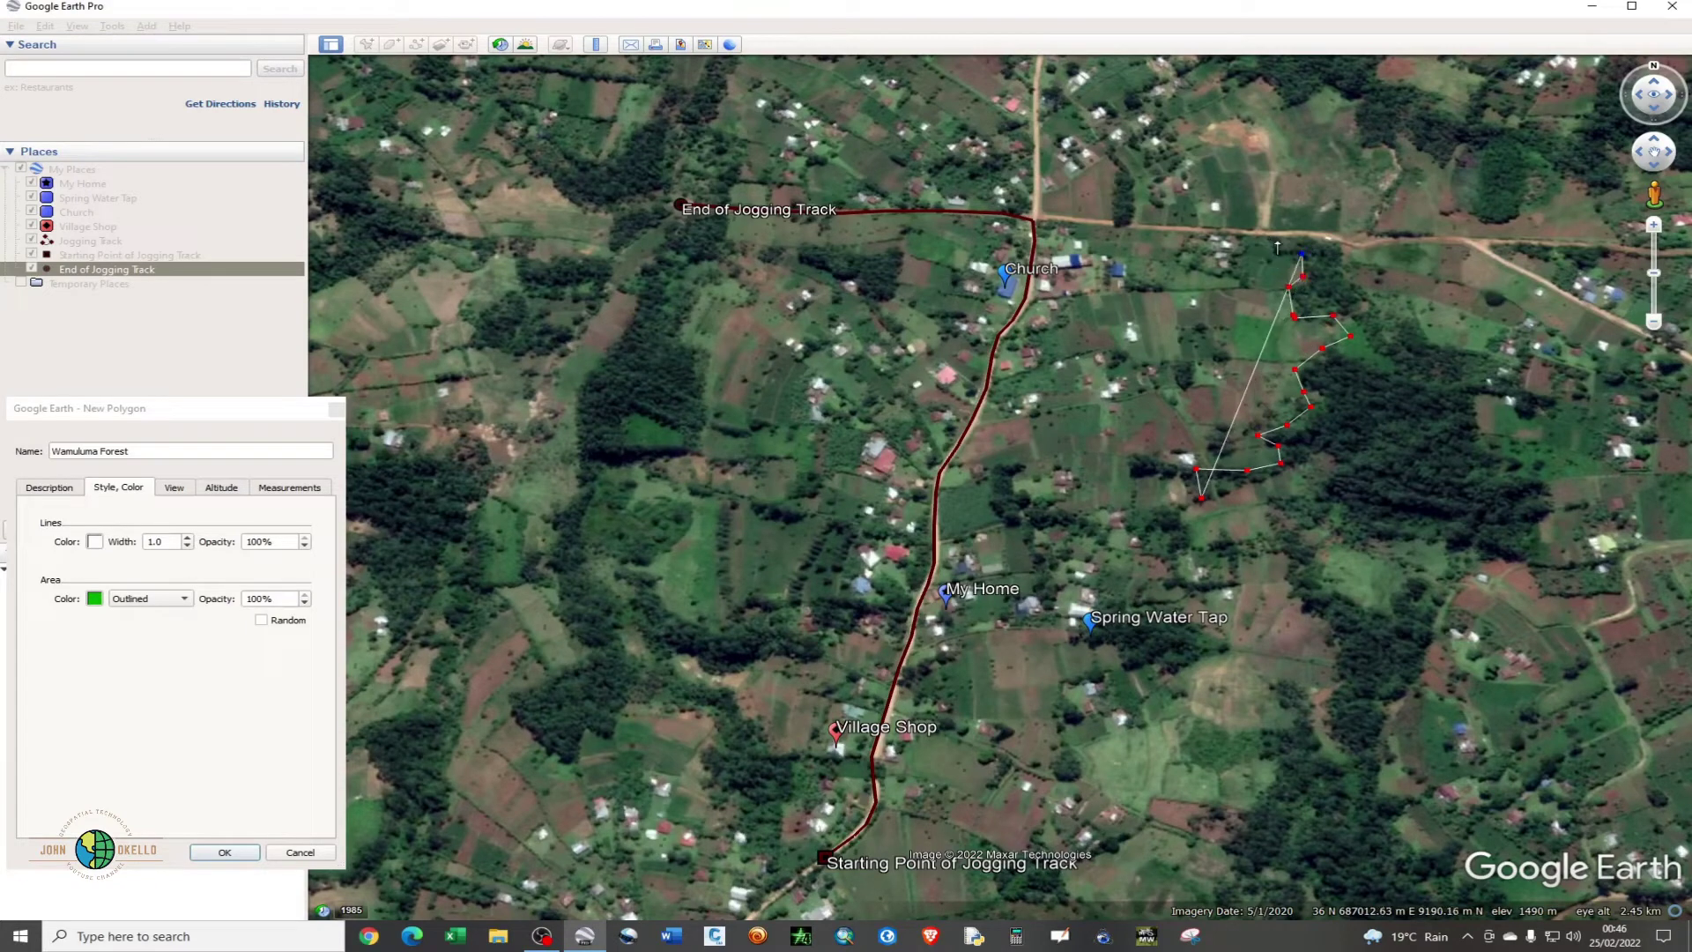
{"action": "left_click", "coordinate": [1280, 239]}
{"action": "left_click", "coordinate": [1320, 243]}
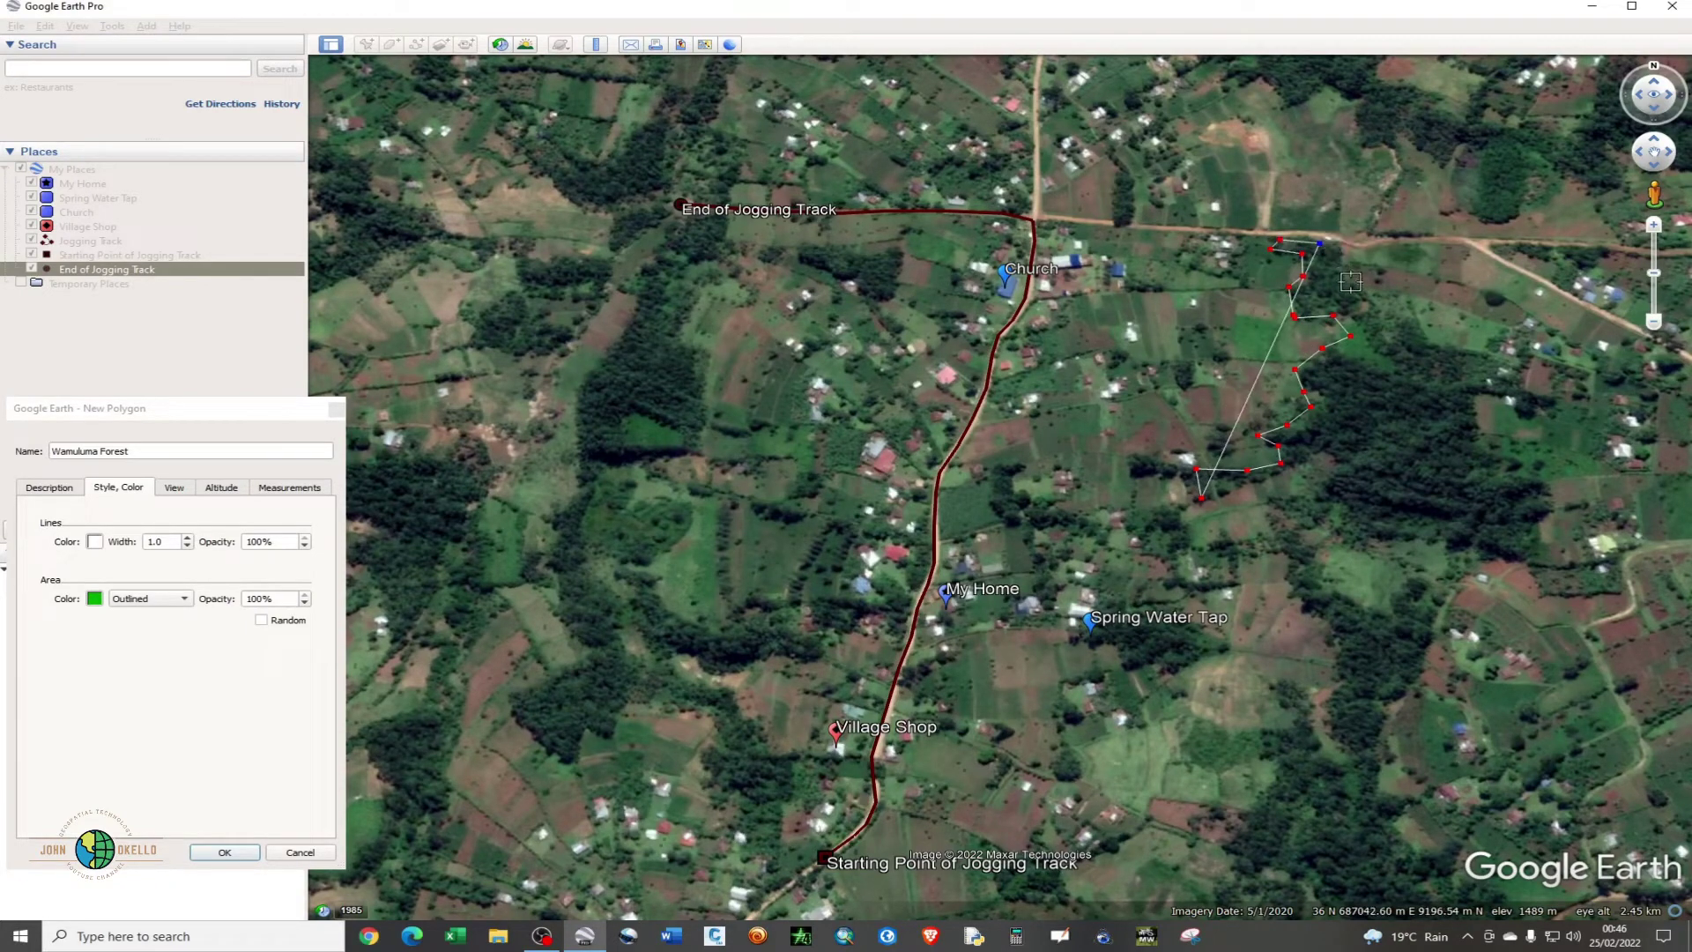
{"action": "left_click", "coordinate": [1338, 249]}
{"action": "left_click", "coordinate": [1358, 290]}
{"action": "left_click", "coordinate": [1375, 304]}
{"action": "left_click", "coordinate": [1380, 326]}
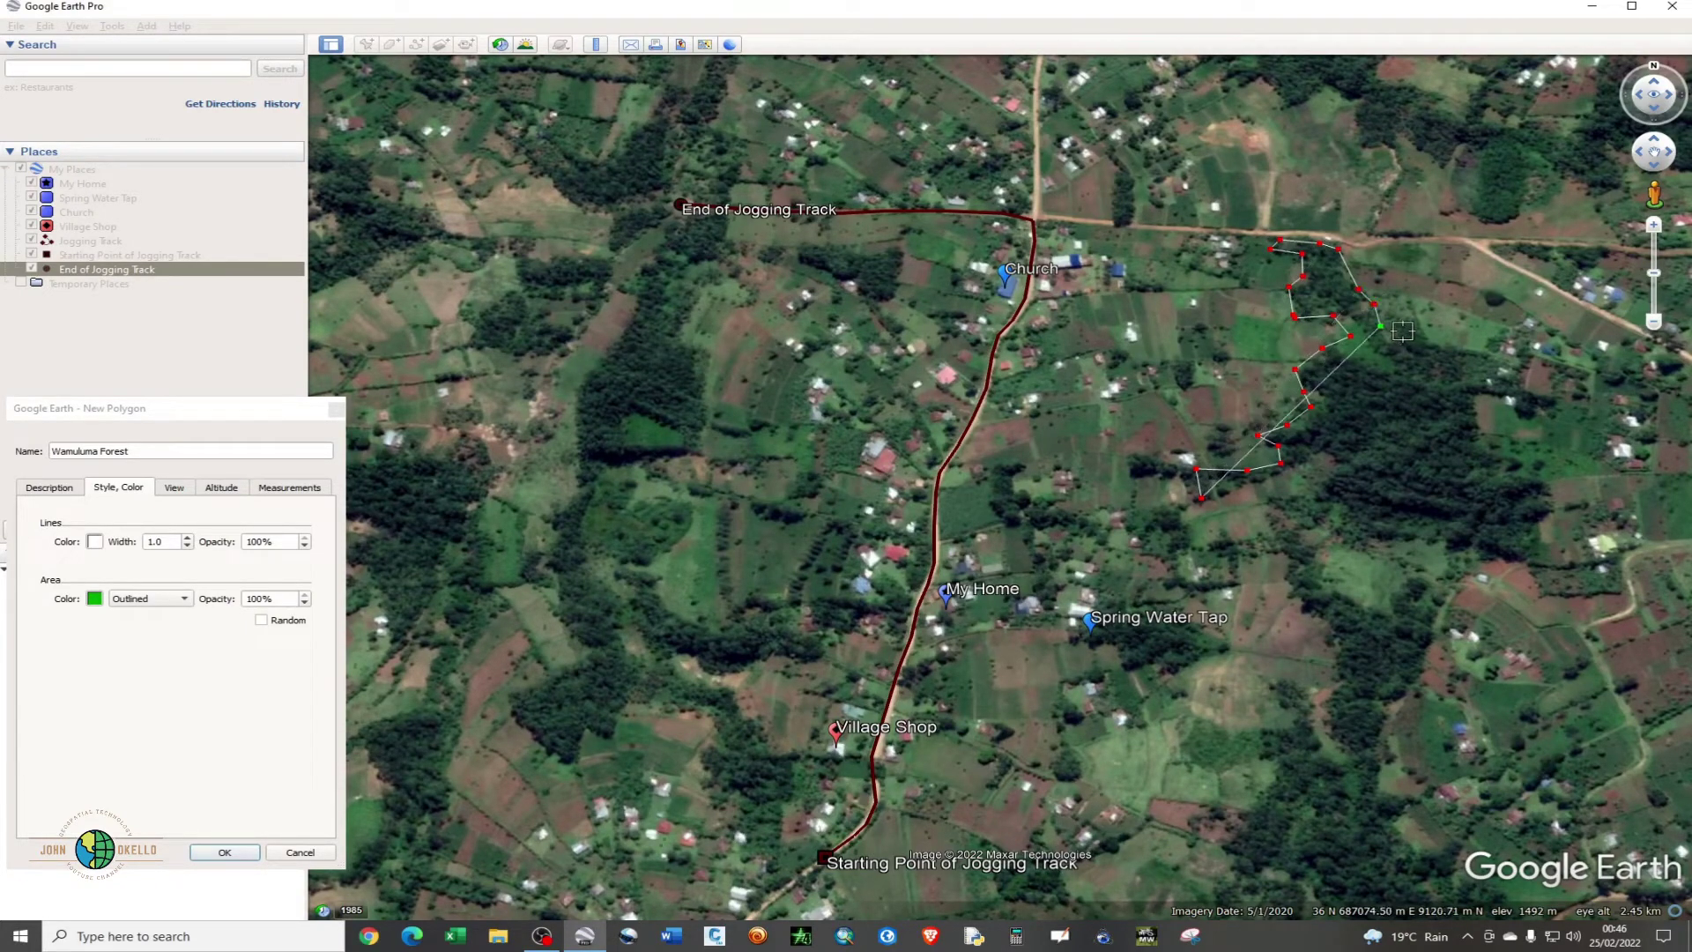
{"action": "left_click", "coordinate": [1415, 333]}
{"action": "left_click", "coordinate": [1452, 345]}
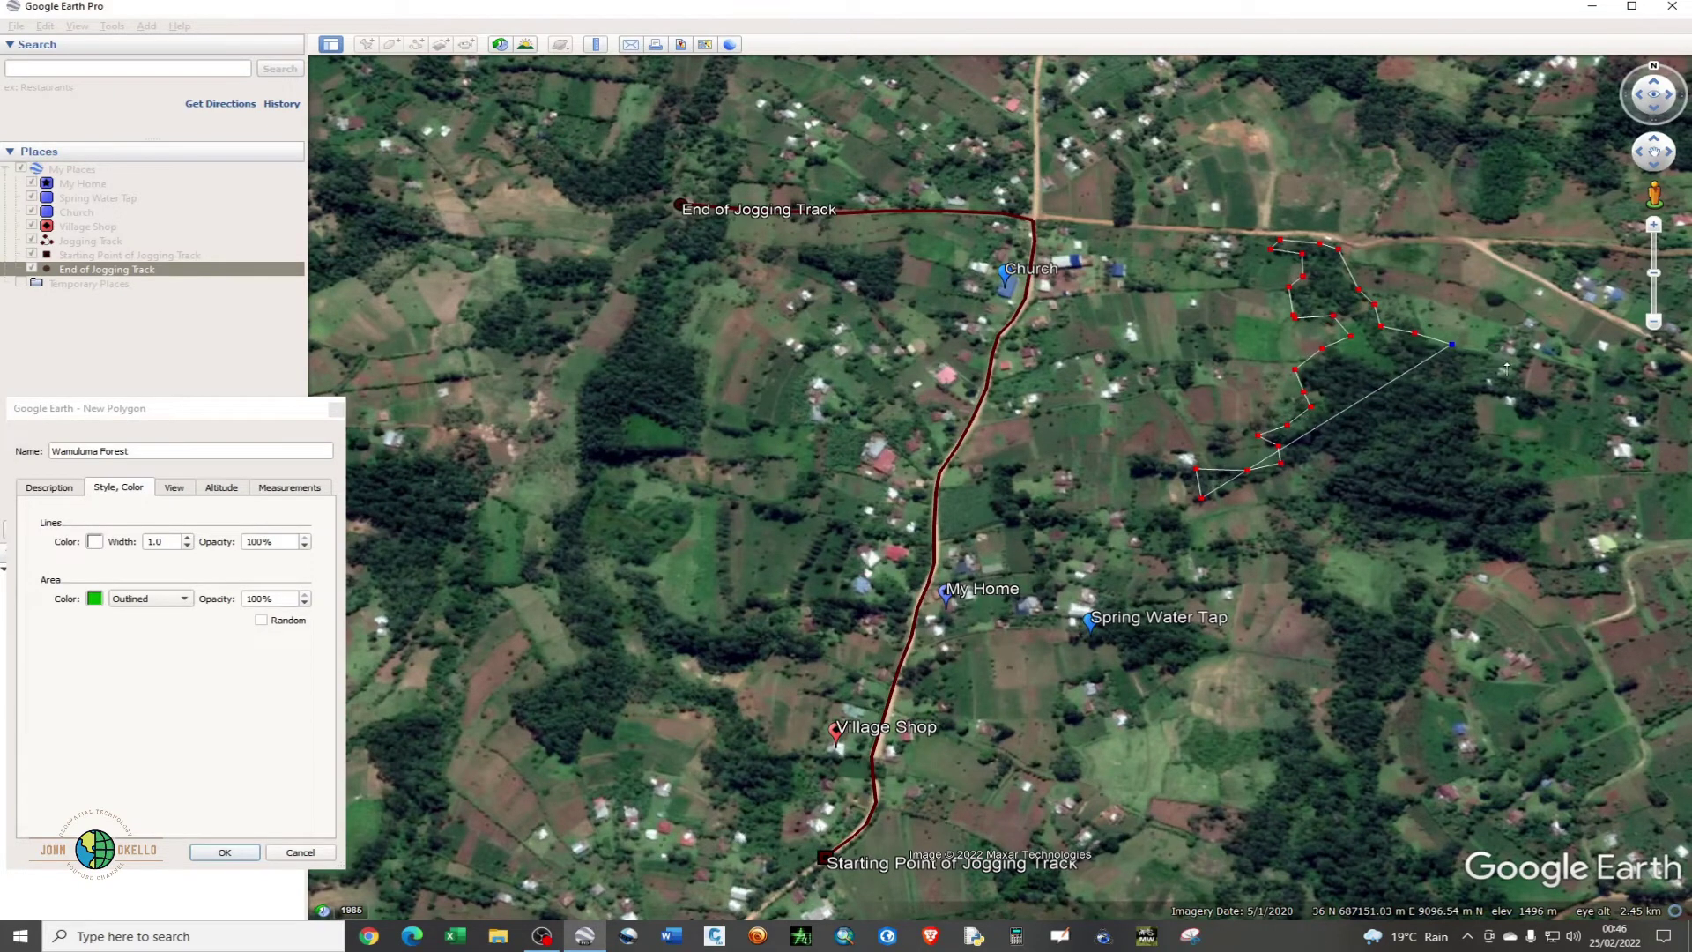
{"action": "left_click", "coordinate": [1492, 355]}
{"action": "left_click", "coordinate": [1510, 363]}
{"action": "left_click", "coordinate": [1518, 370]}
{"action": "left_click", "coordinate": [1534, 390]}
{"action": "left_click", "coordinate": [1538, 393]}
{"action": "left_click", "coordinate": [1556, 401]}
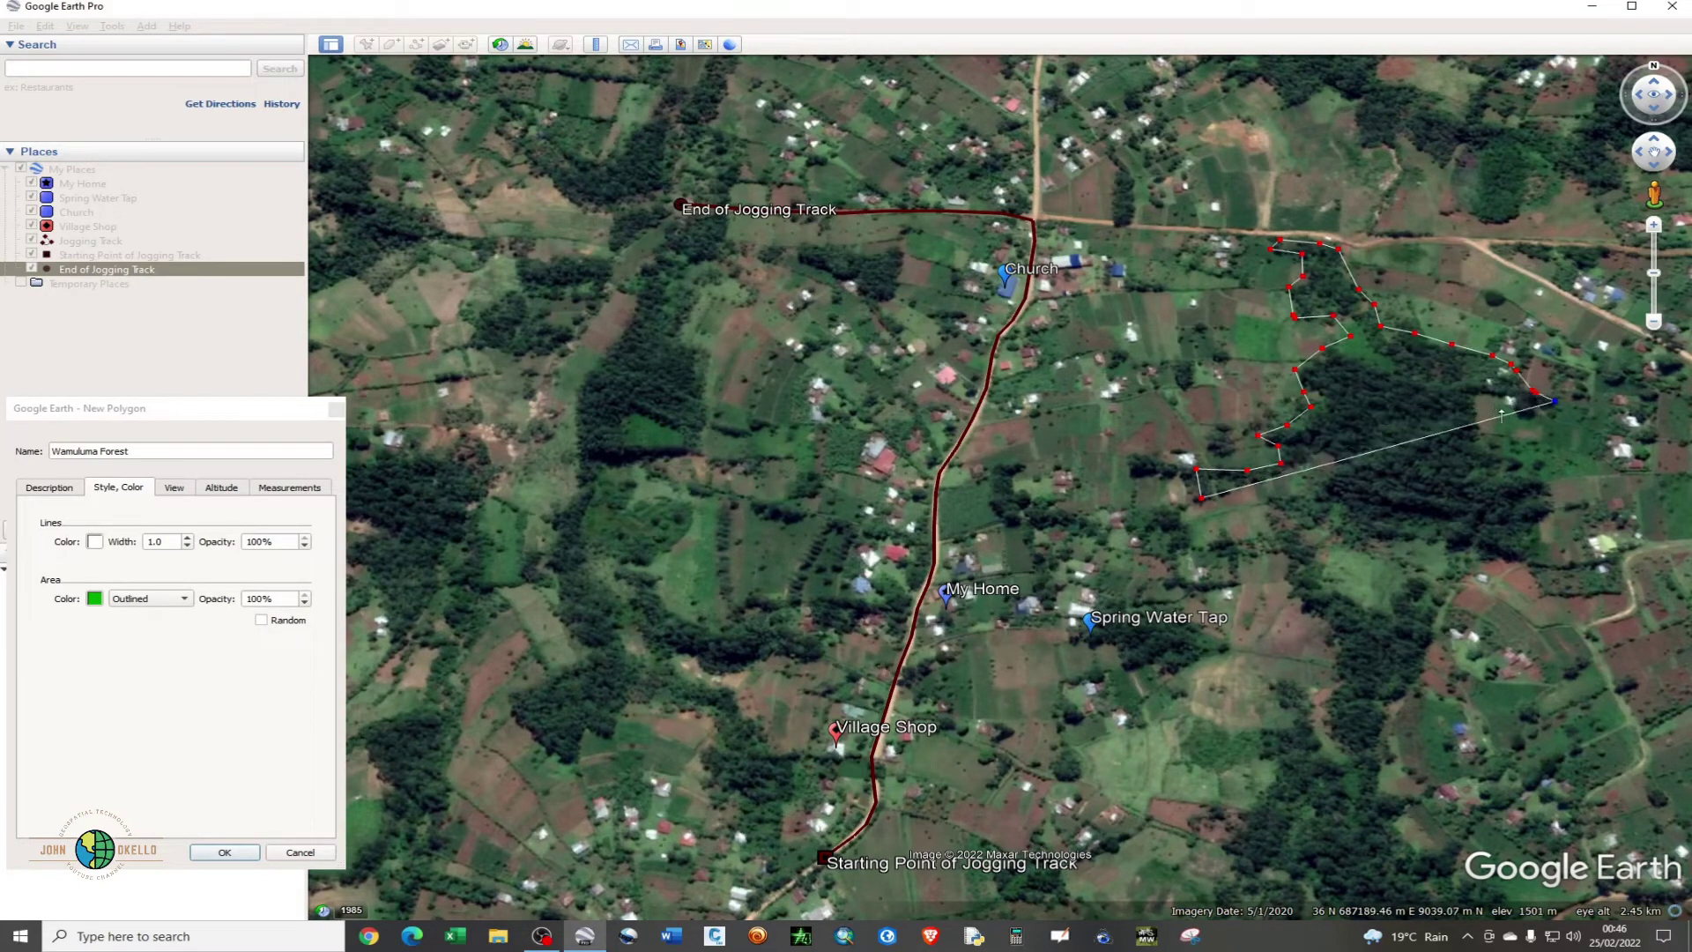
{"action": "left_click", "coordinate": [1530, 412]}
{"action": "left_click", "coordinate": [1483, 400]}
{"action": "left_click", "coordinate": [1477, 425]}
{"action": "left_click", "coordinate": [1505, 446]}
{"action": "left_click", "coordinate": [1515, 452]}
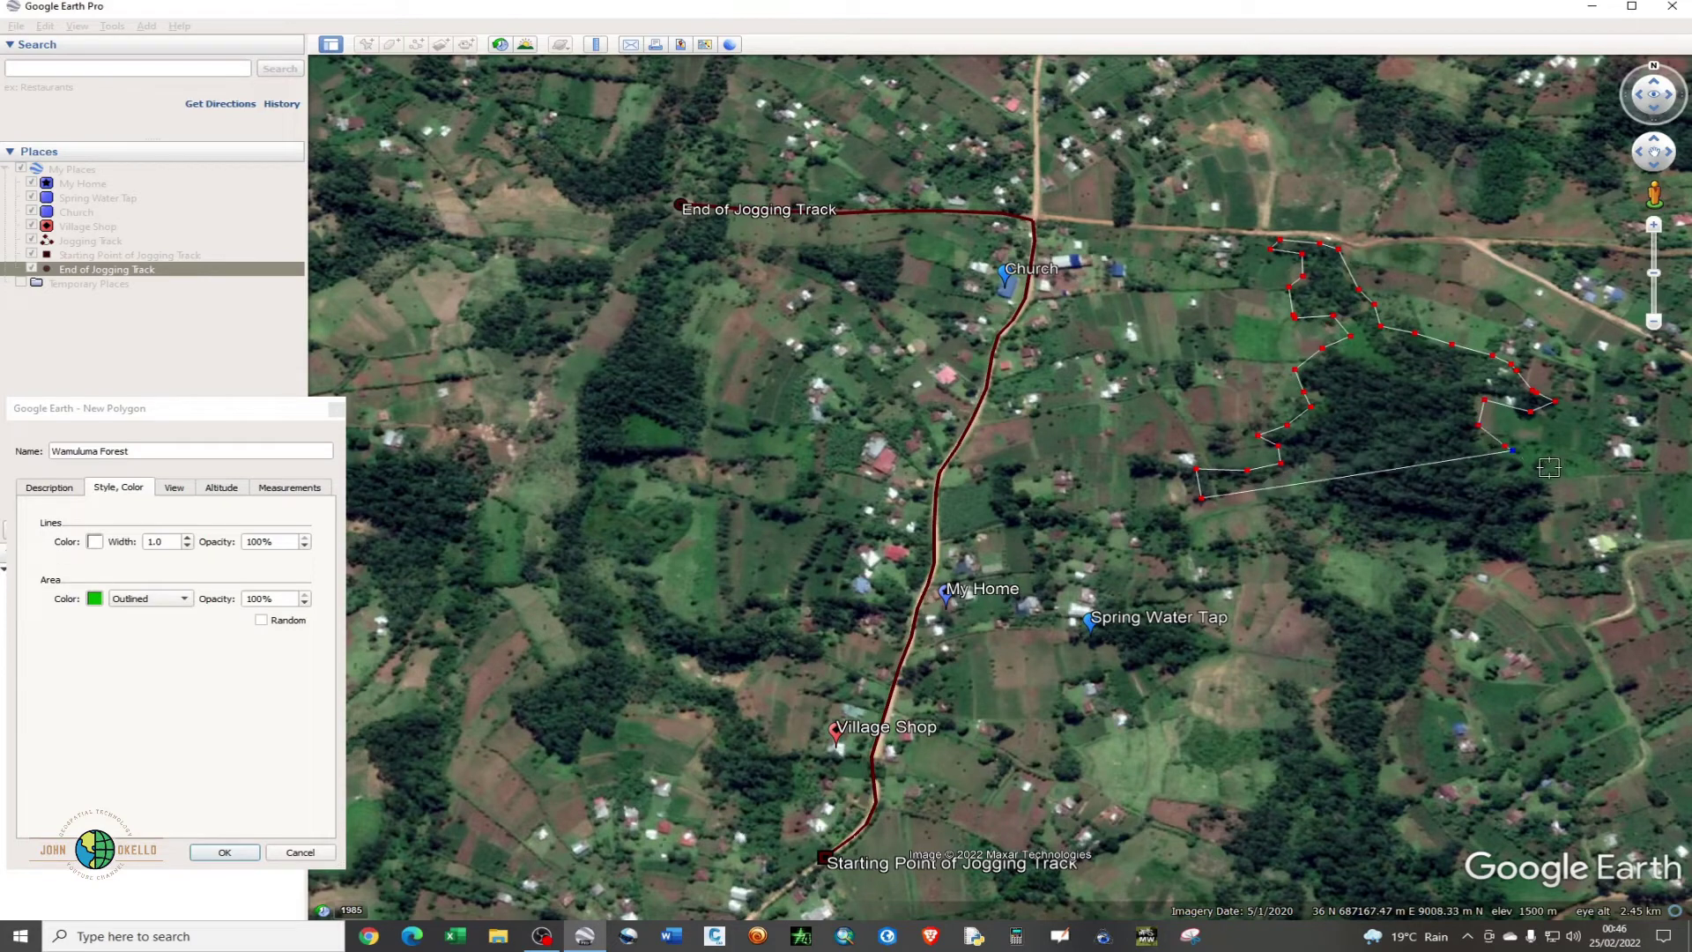
{"action": "left_click", "coordinate": [1551, 469]}
{"action": "left_click", "coordinate": [1554, 511]}
{"action": "left_click", "coordinate": [1535, 548]}
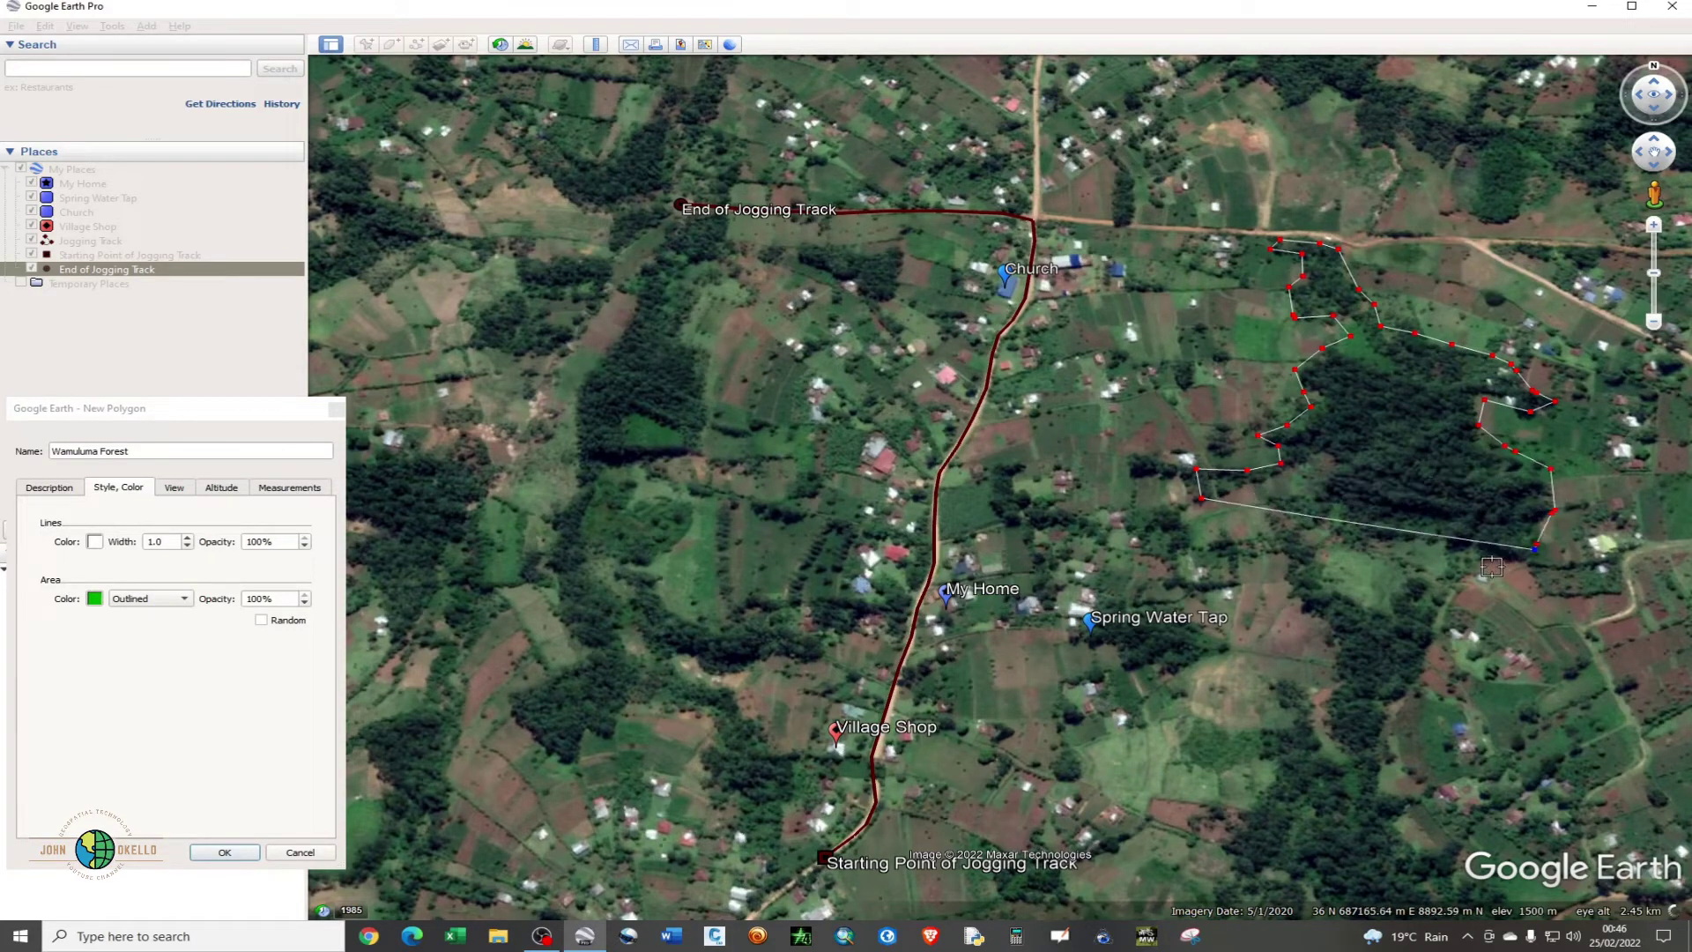
{"action": "left_click", "coordinate": [1491, 562]}
{"action": "left_click", "coordinate": [1449, 577]}
{"action": "left_click", "coordinate": [1434, 611]}
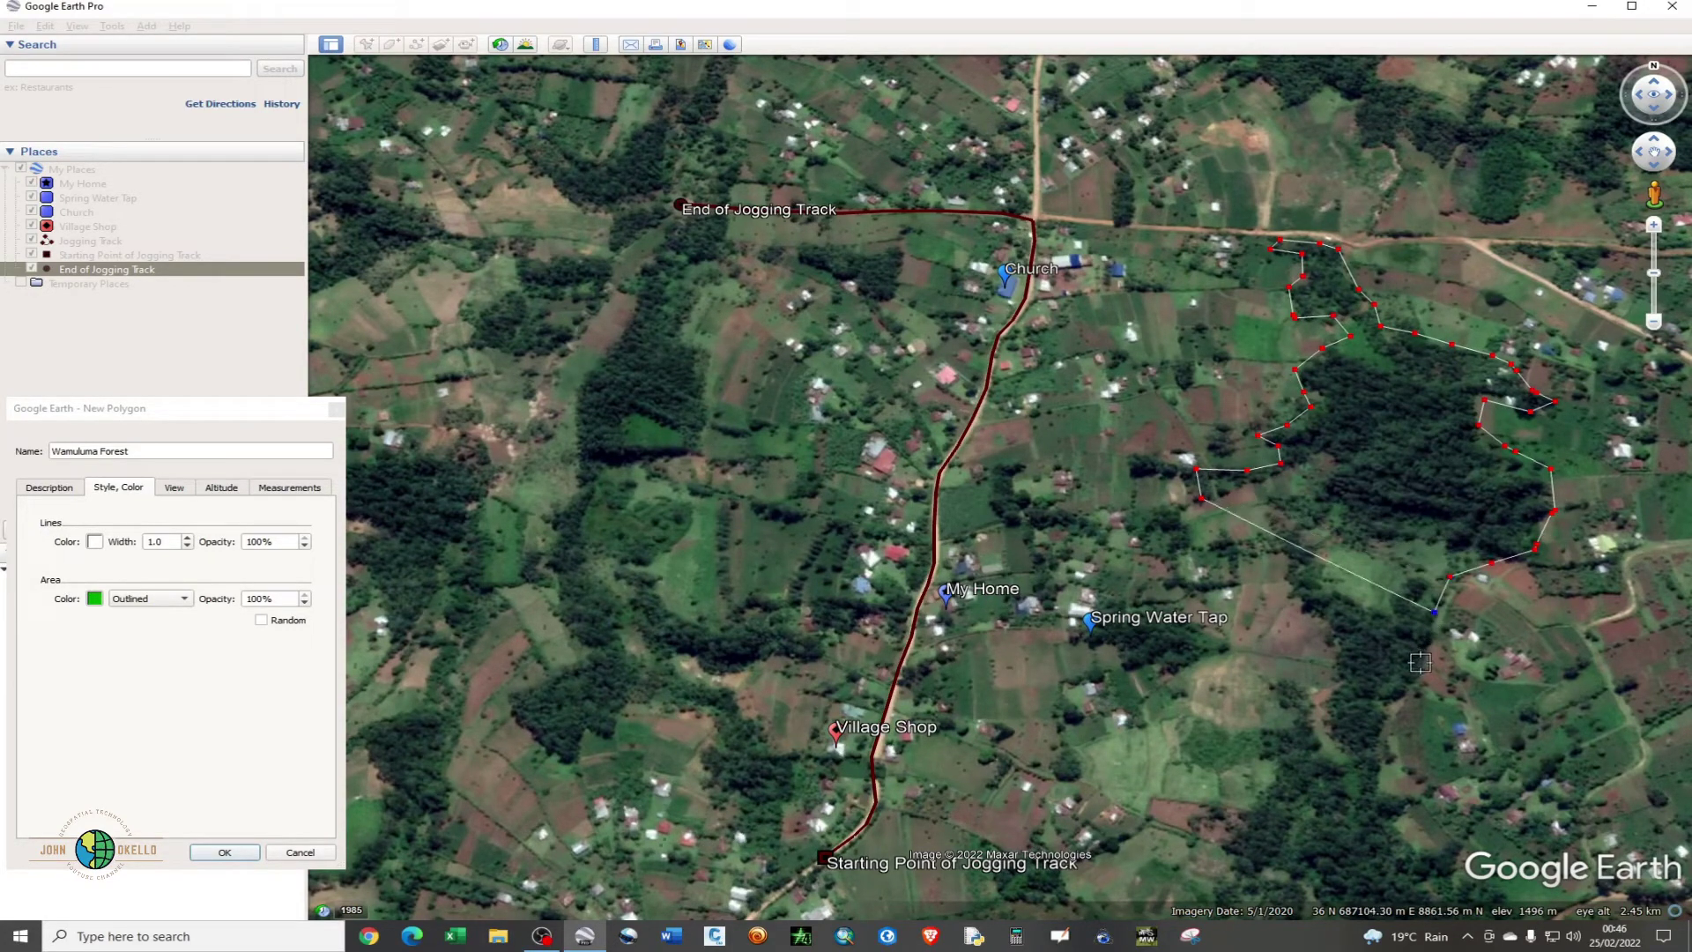
{"action": "left_click", "coordinate": [1424, 663]}
{"action": "left_click", "coordinate": [1410, 687]}
{"action": "left_click", "coordinate": [1386, 703]}
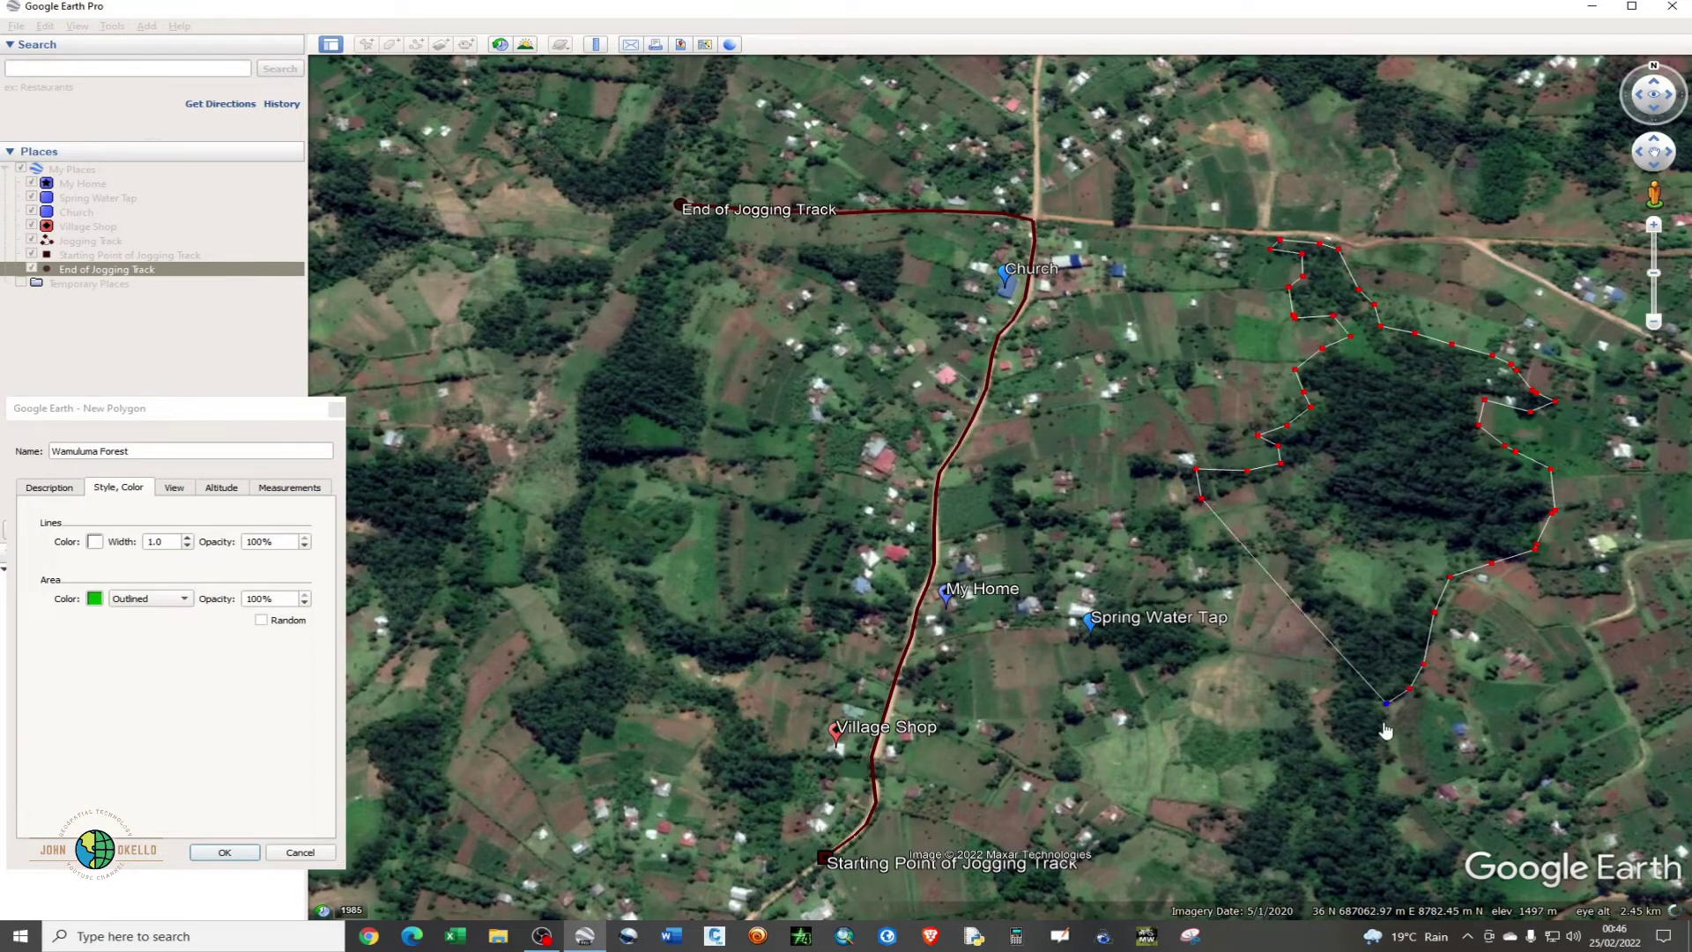
{"action": "left_click", "coordinate": [1381, 738]}
{"action": "left_click", "coordinate": [1381, 761]}
{"action": "left_click", "coordinate": [1375, 787]}
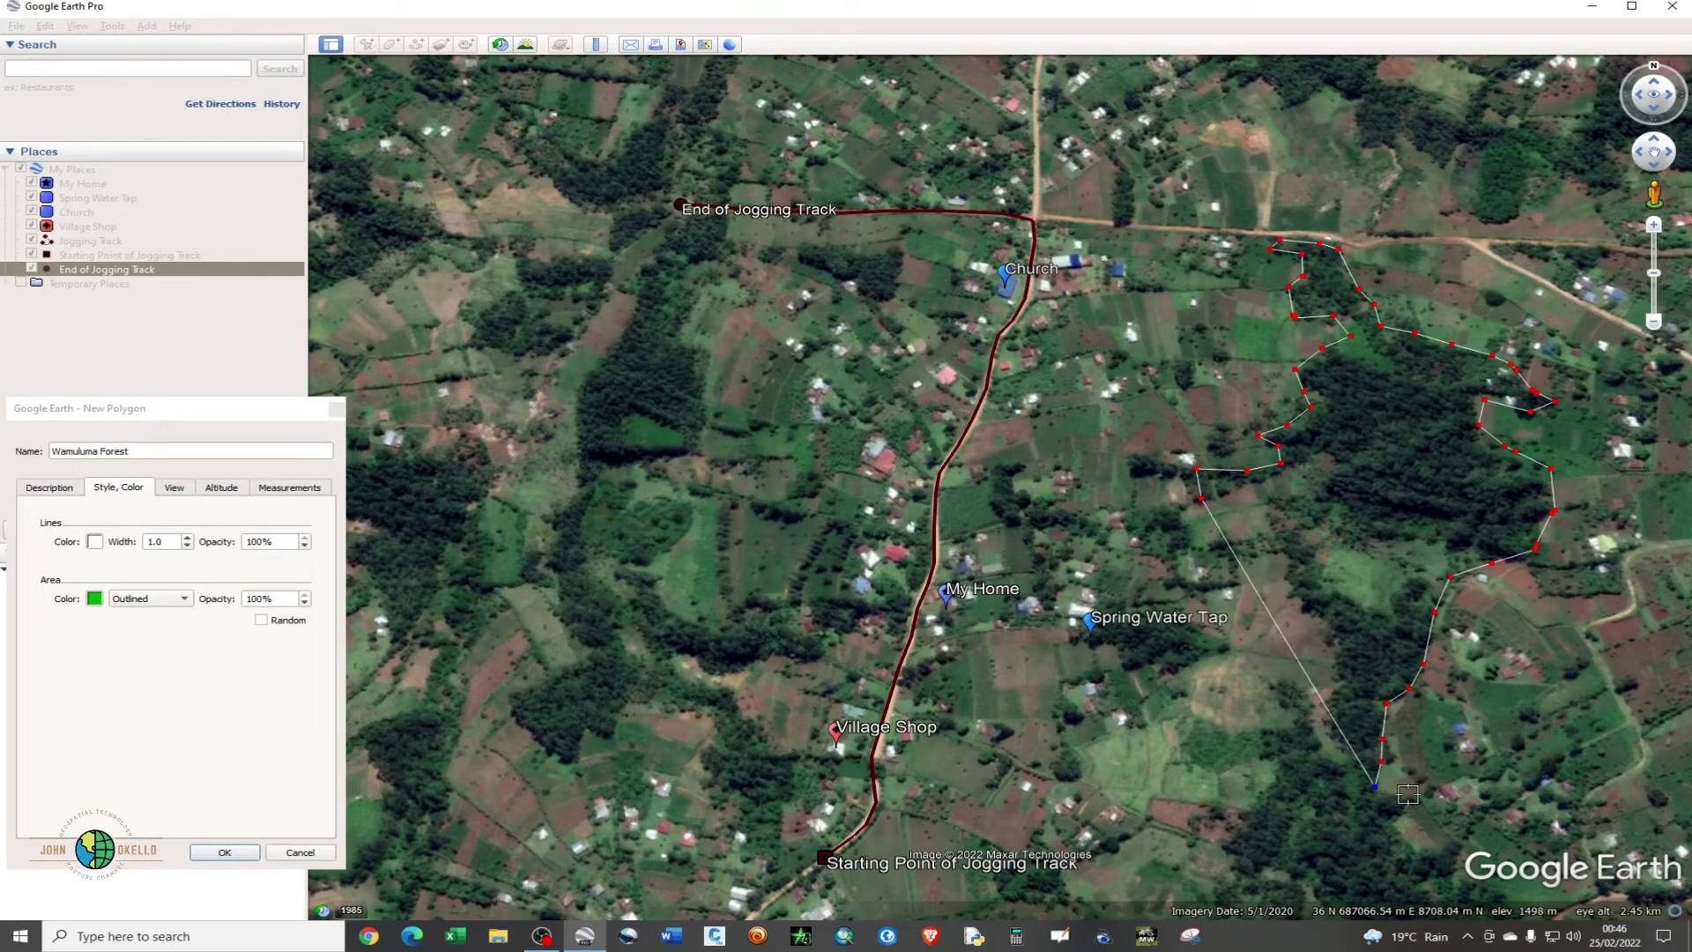
{"action": "left_click", "coordinate": [1405, 793]}
{"action": "left_click", "coordinate": [1407, 805]}
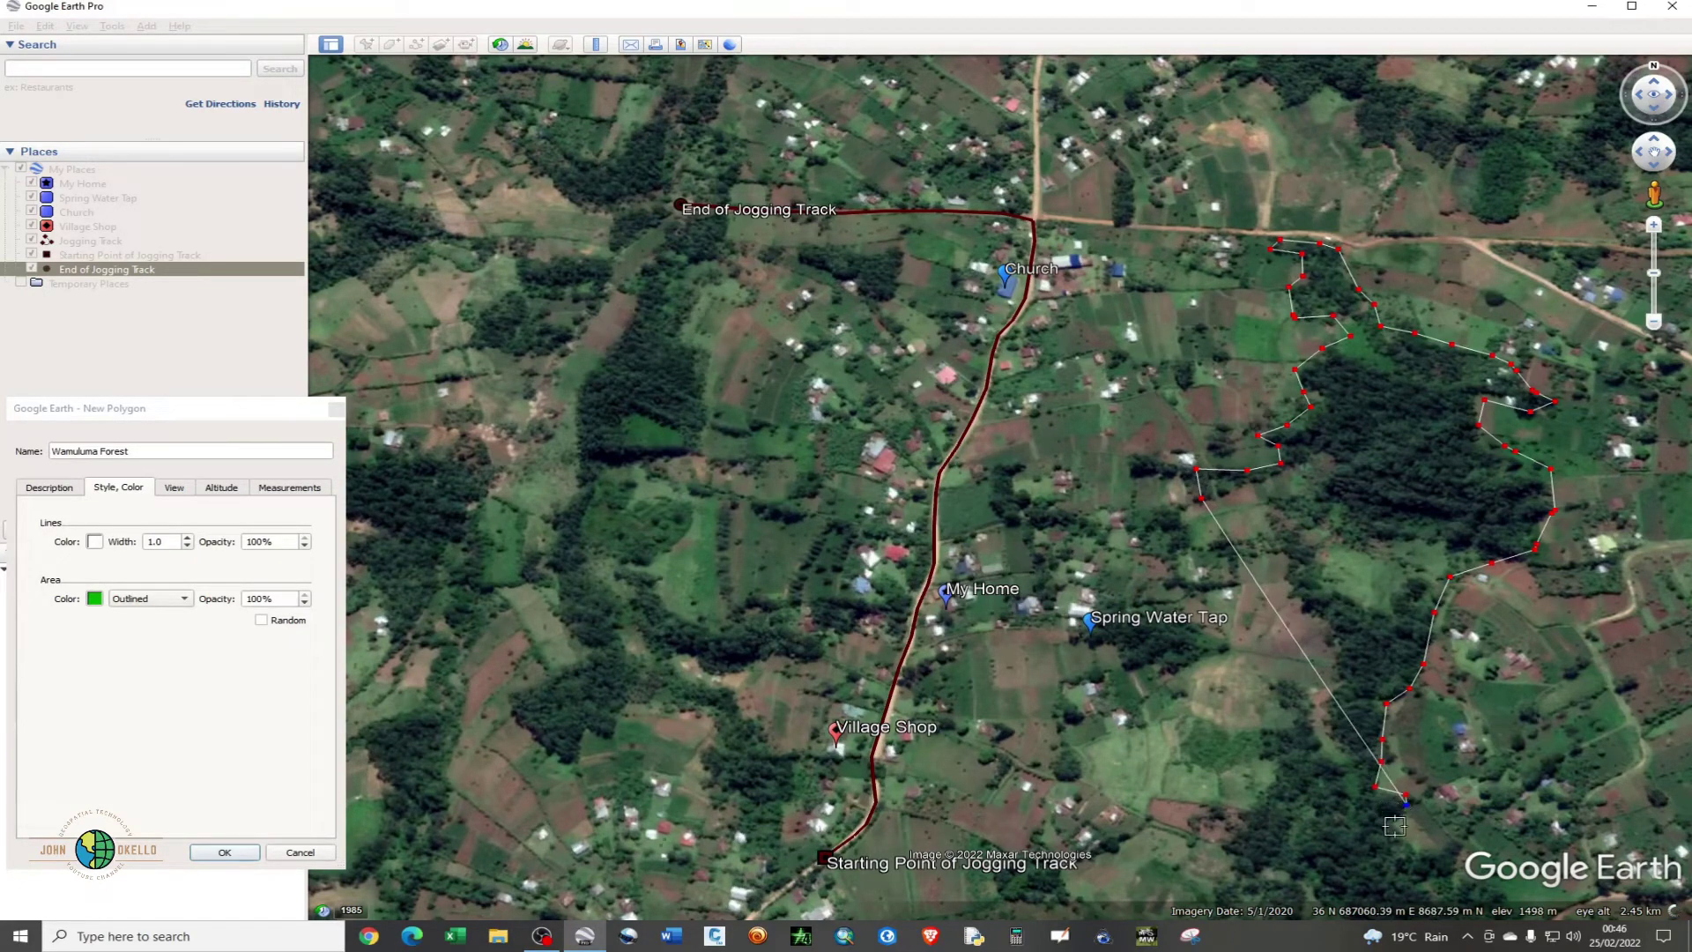
{"action": "left_click", "coordinate": [1390, 818]}
{"action": "left_click", "coordinate": [1413, 842]}
{"action": "left_click", "coordinate": [1457, 851]}
{"action": "left_click", "coordinate": [1451, 885]}
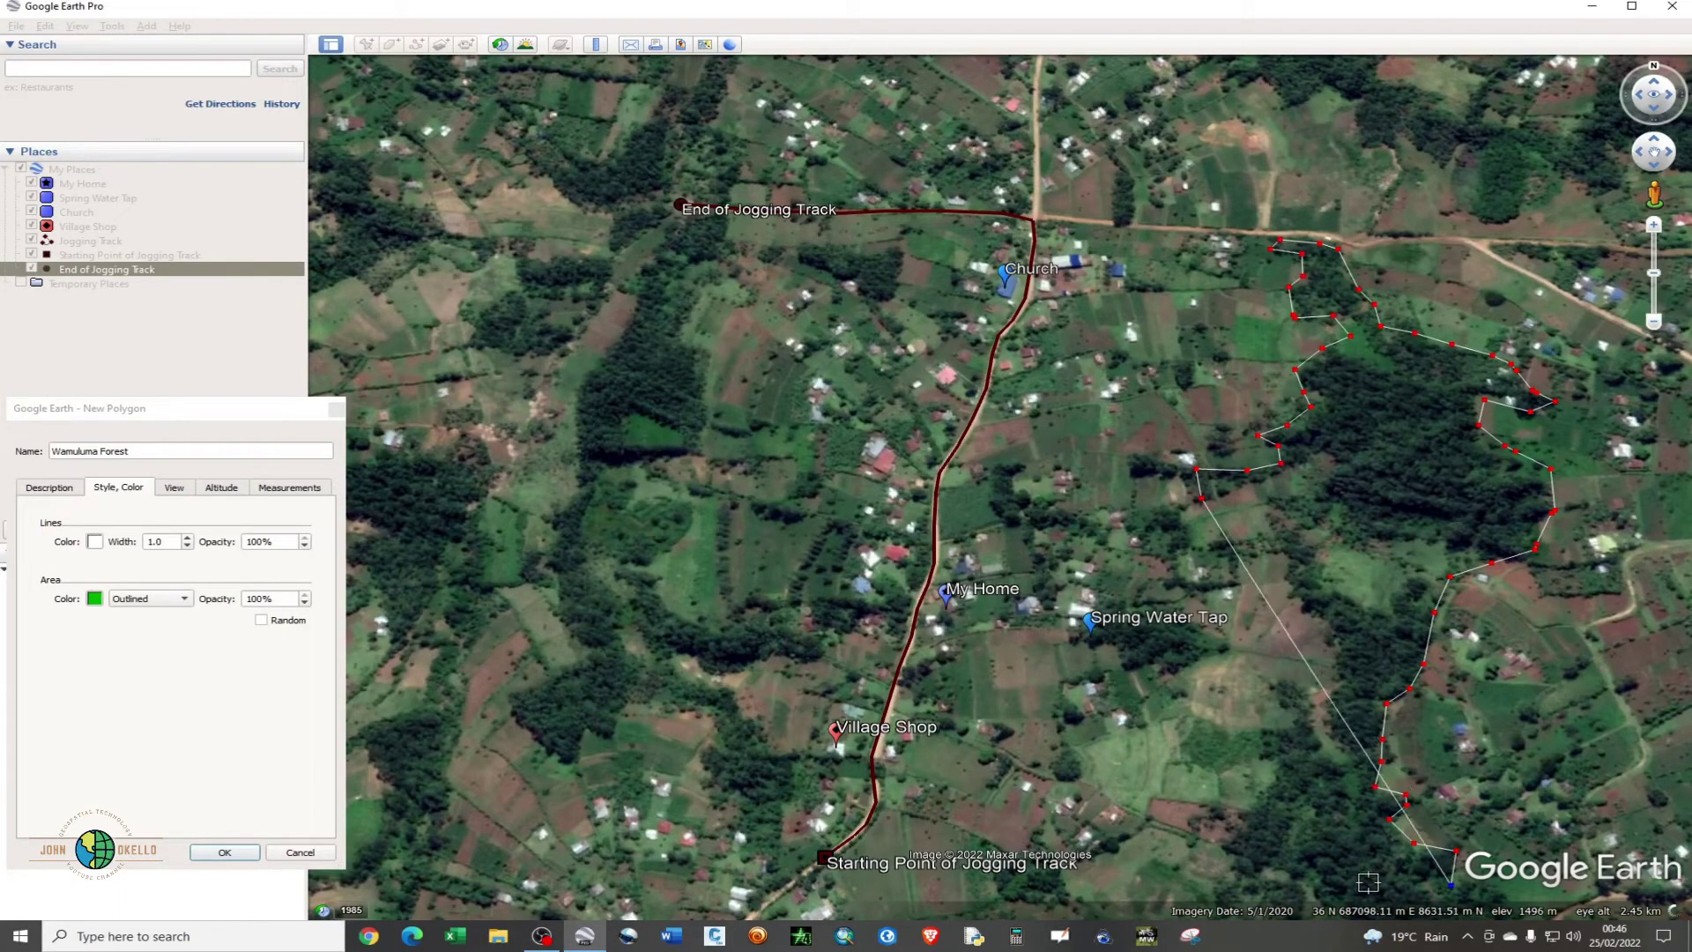
{"action": "left_click", "coordinate": [1355, 884]}
{"action": "left_click", "coordinate": [1310, 876]}
{"action": "left_click", "coordinate": [1244, 856]}
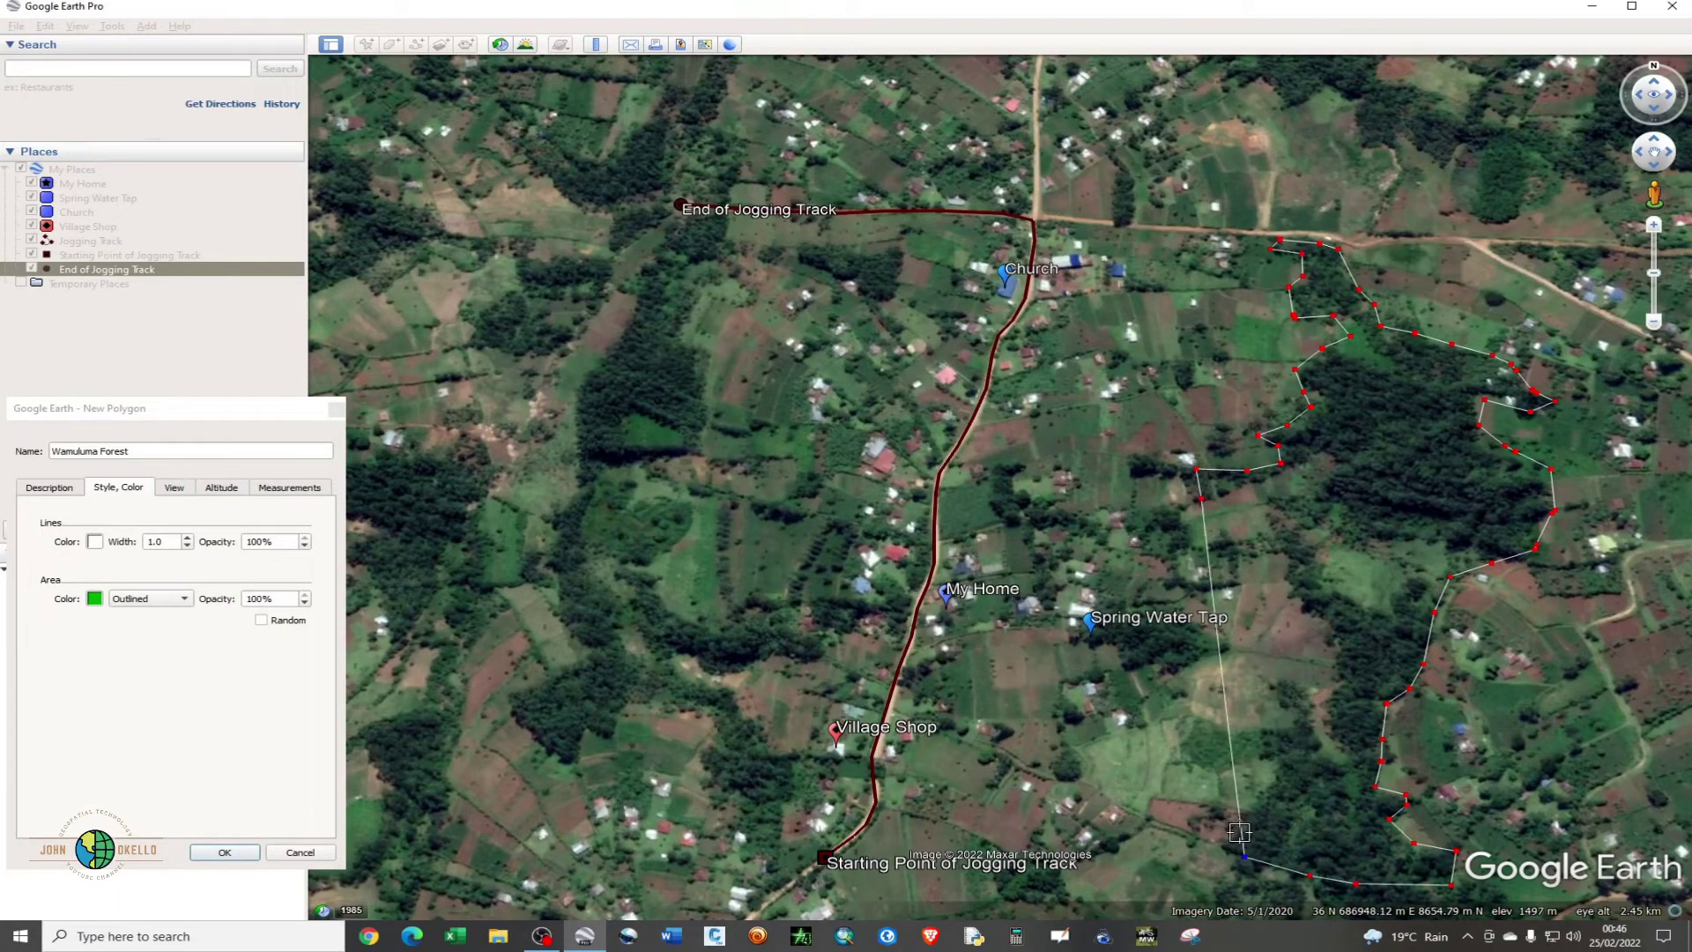
{"action": "left_click", "coordinate": [1240, 831]}
{"action": "left_click", "coordinate": [1265, 798]}
{"action": "left_click", "coordinate": [1271, 756]}
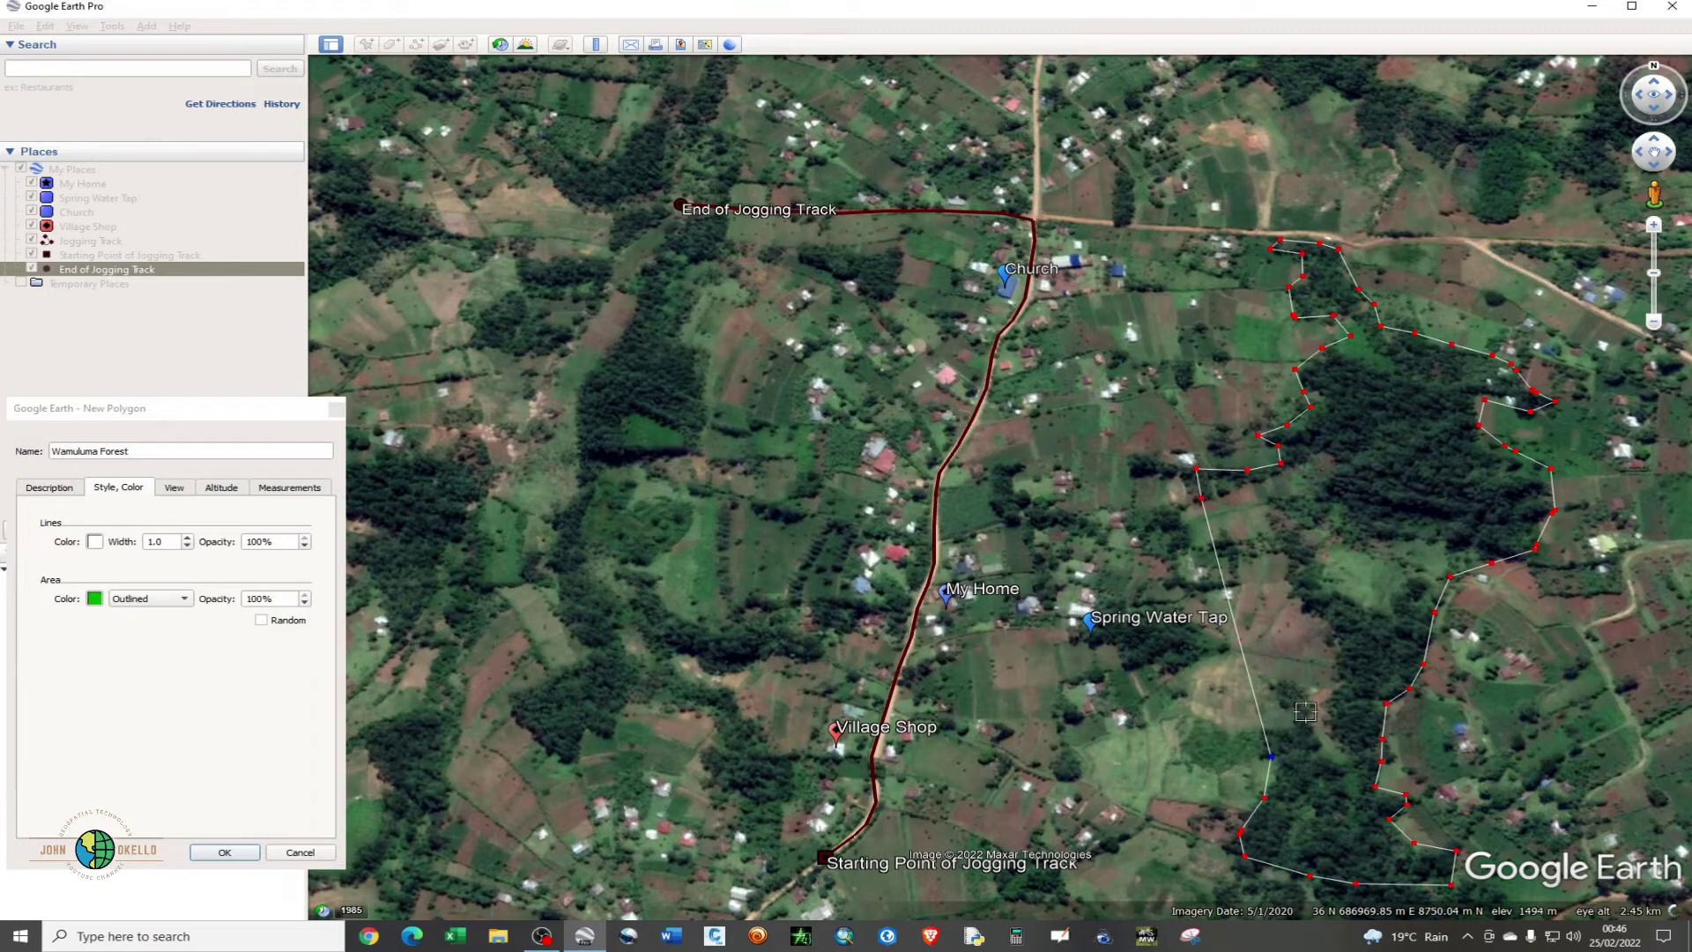
{"action": "left_click", "coordinate": [1270, 731]}
{"action": "left_click", "coordinate": [1307, 712]}
{"action": "left_click", "coordinate": [1328, 689]}
{"action": "left_click", "coordinate": [1333, 645]}
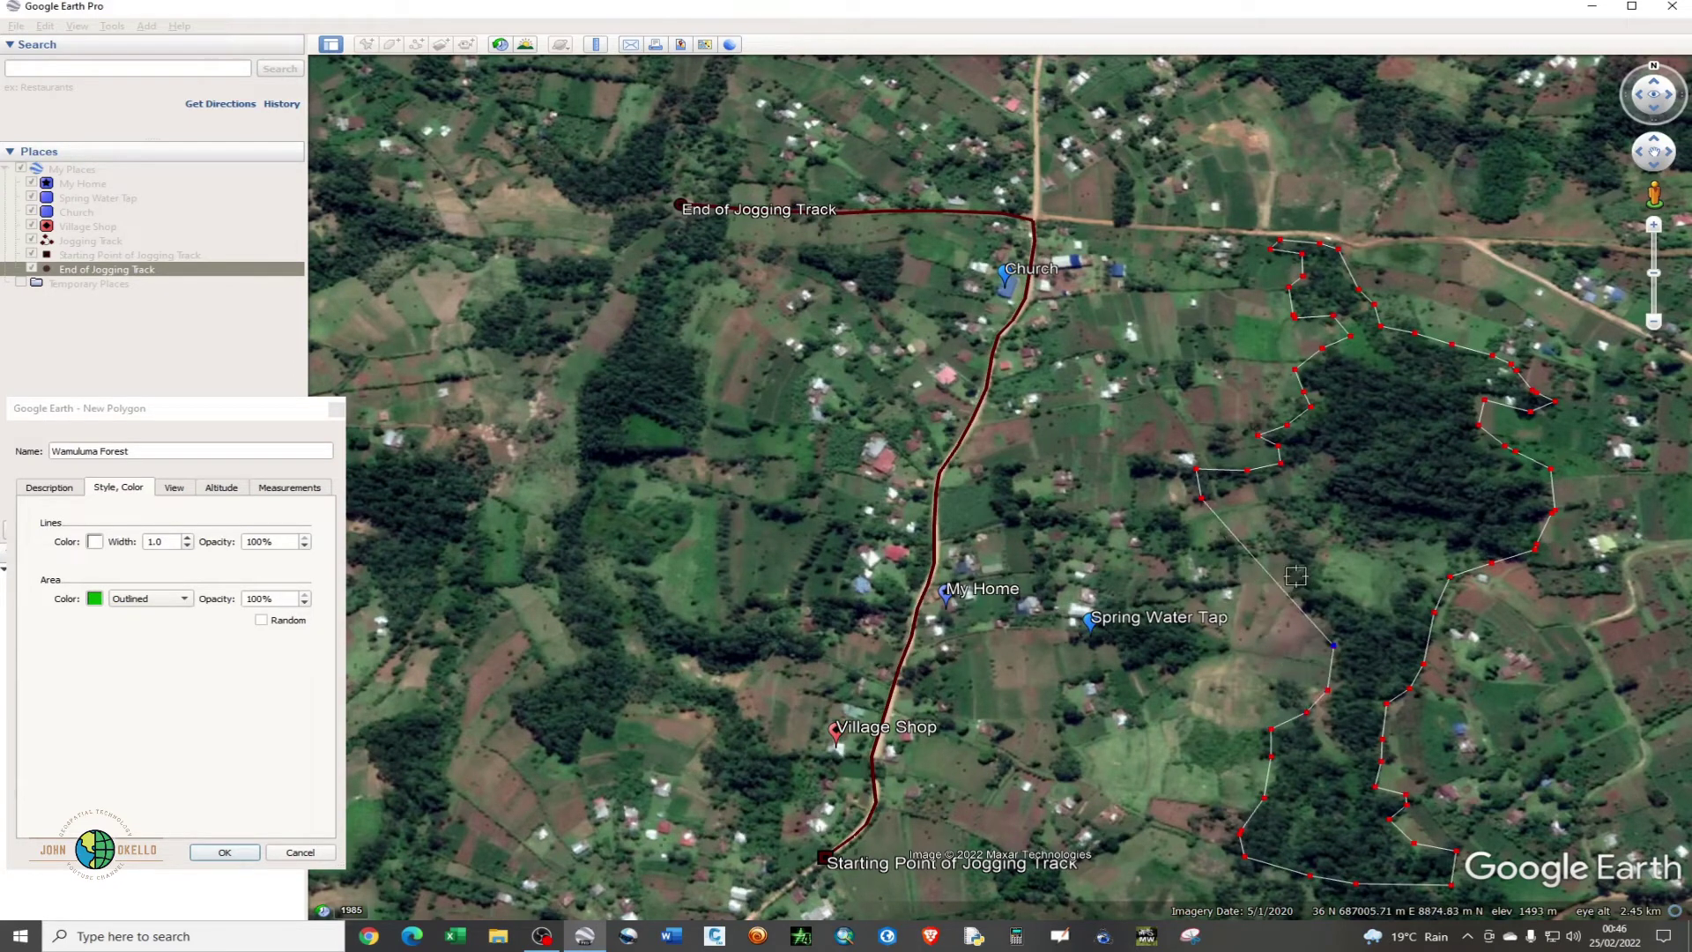
{"action": "left_click", "coordinate": [1303, 590]}
{"action": "left_click", "coordinate": [1298, 555]}
{"action": "left_click", "coordinate": [1334, 582]}
{"action": "left_click", "coordinate": [1351, 546]}
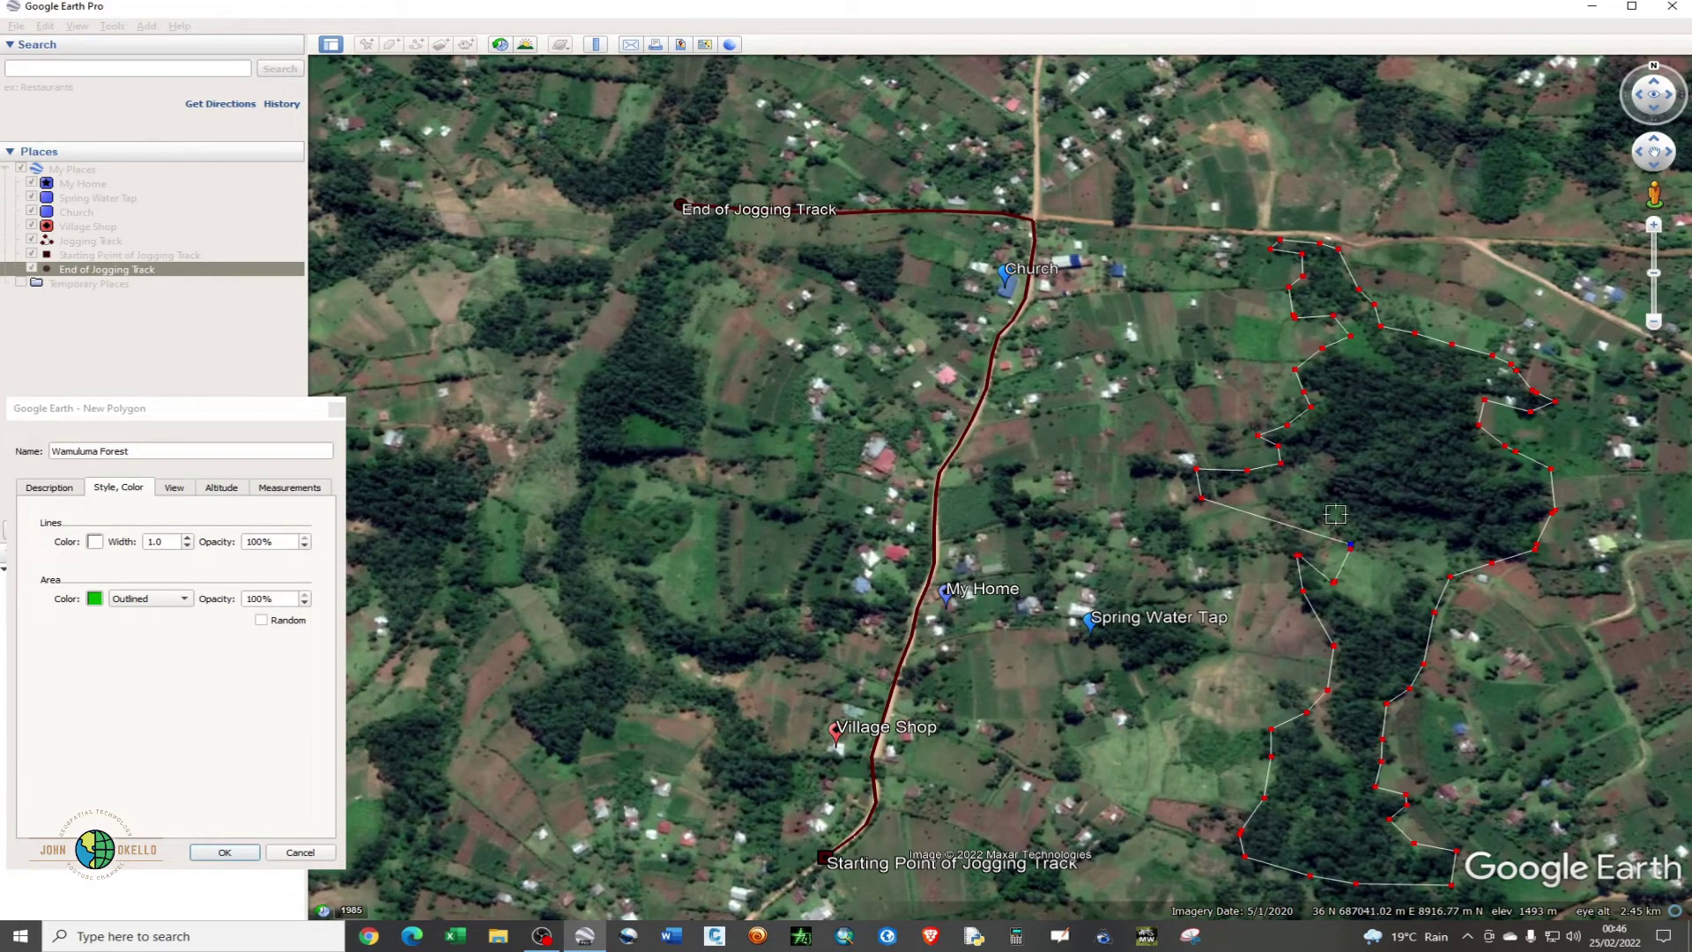
{"action": "left_click", "coordinate": [1336, 514]}
{"action": "left_click", "coordinate": [1324, 497]}
{"action": "left_click", "coordinate": [1281, 498]}
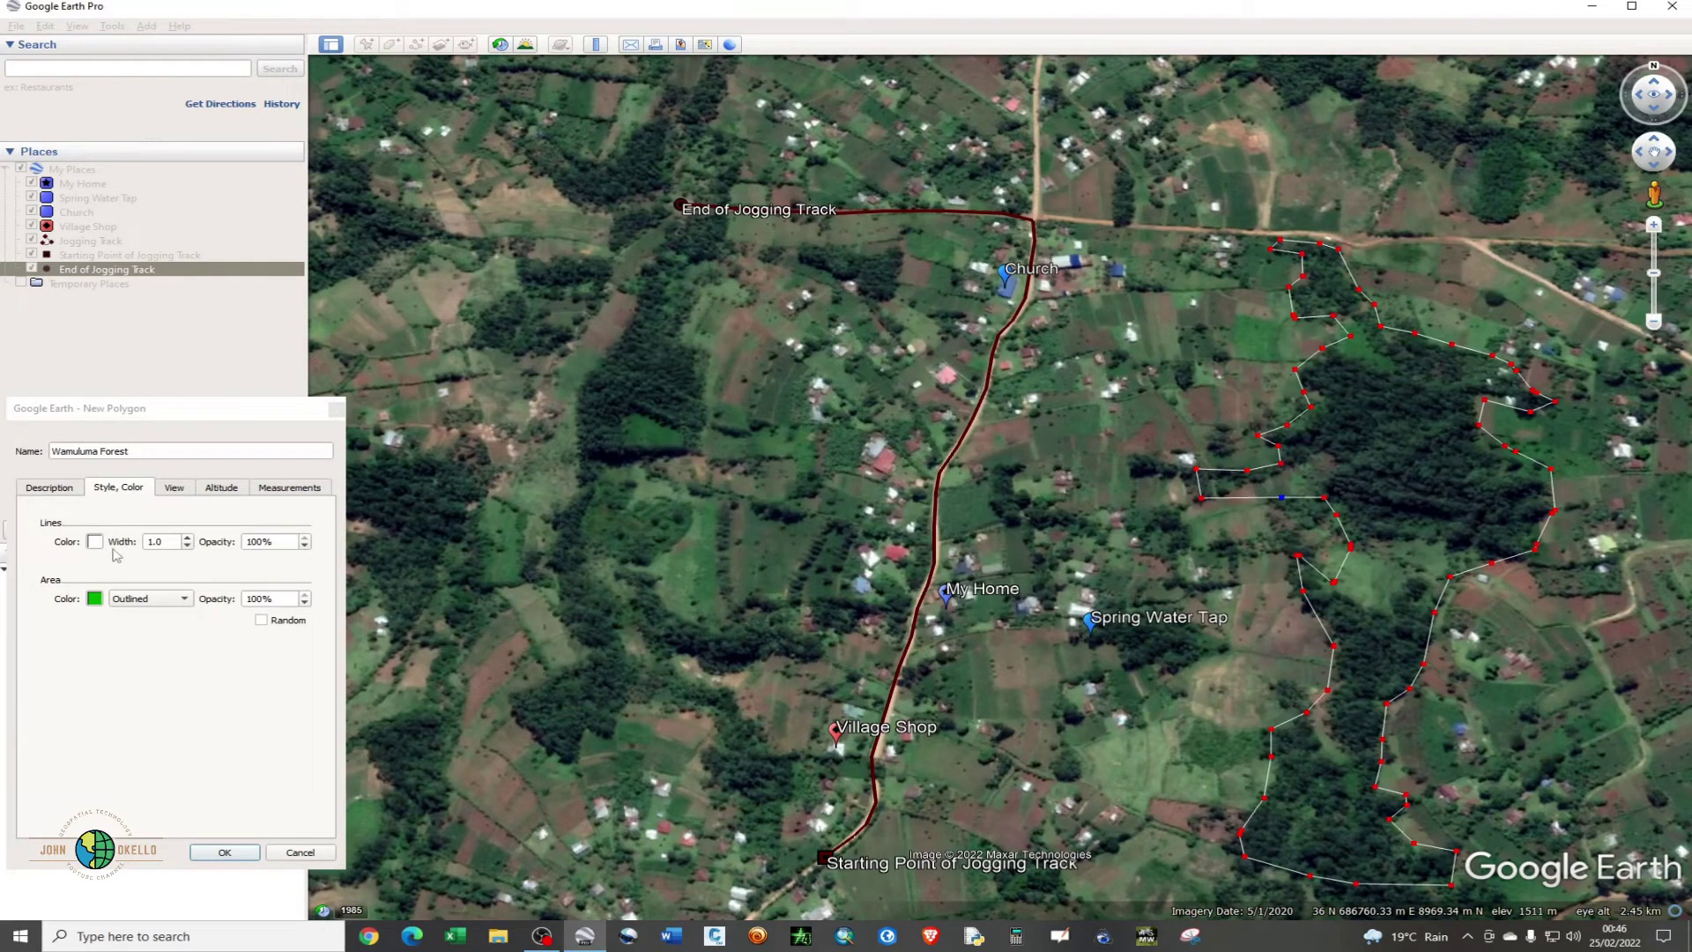
Step: Set the Wamuluma Forest outline to width 4.0 and green #00aa00, and save the polygon
{"action": "left_click", "coordinate": [167, 543]}
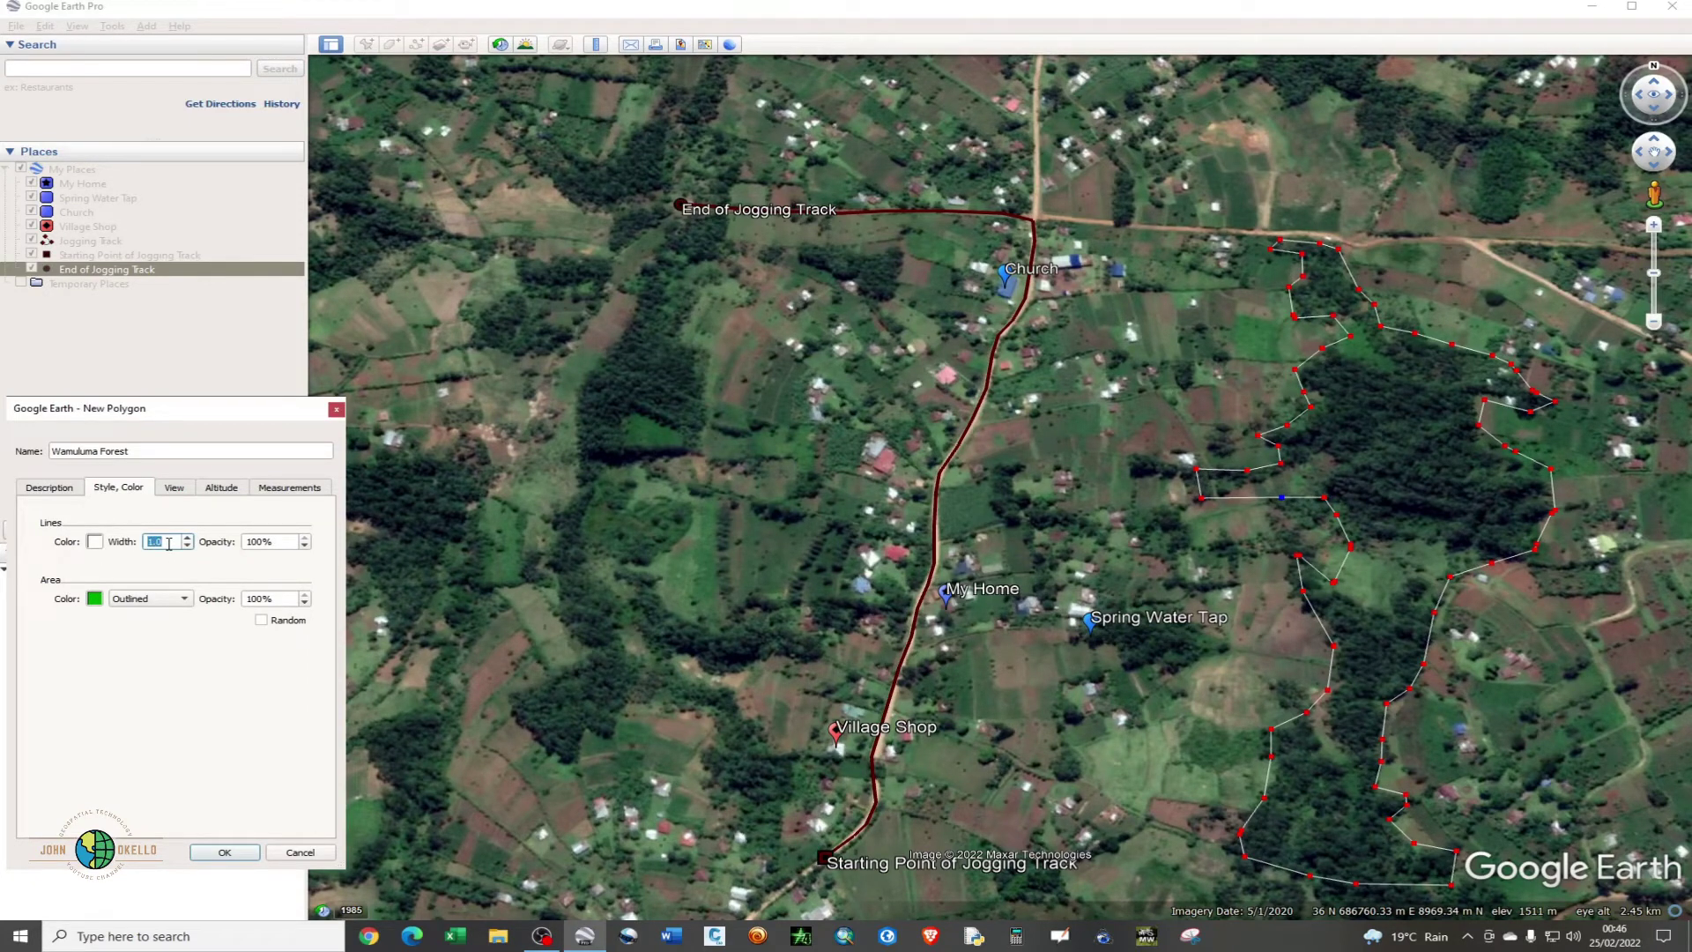
{"action": "type", "text": "4"}
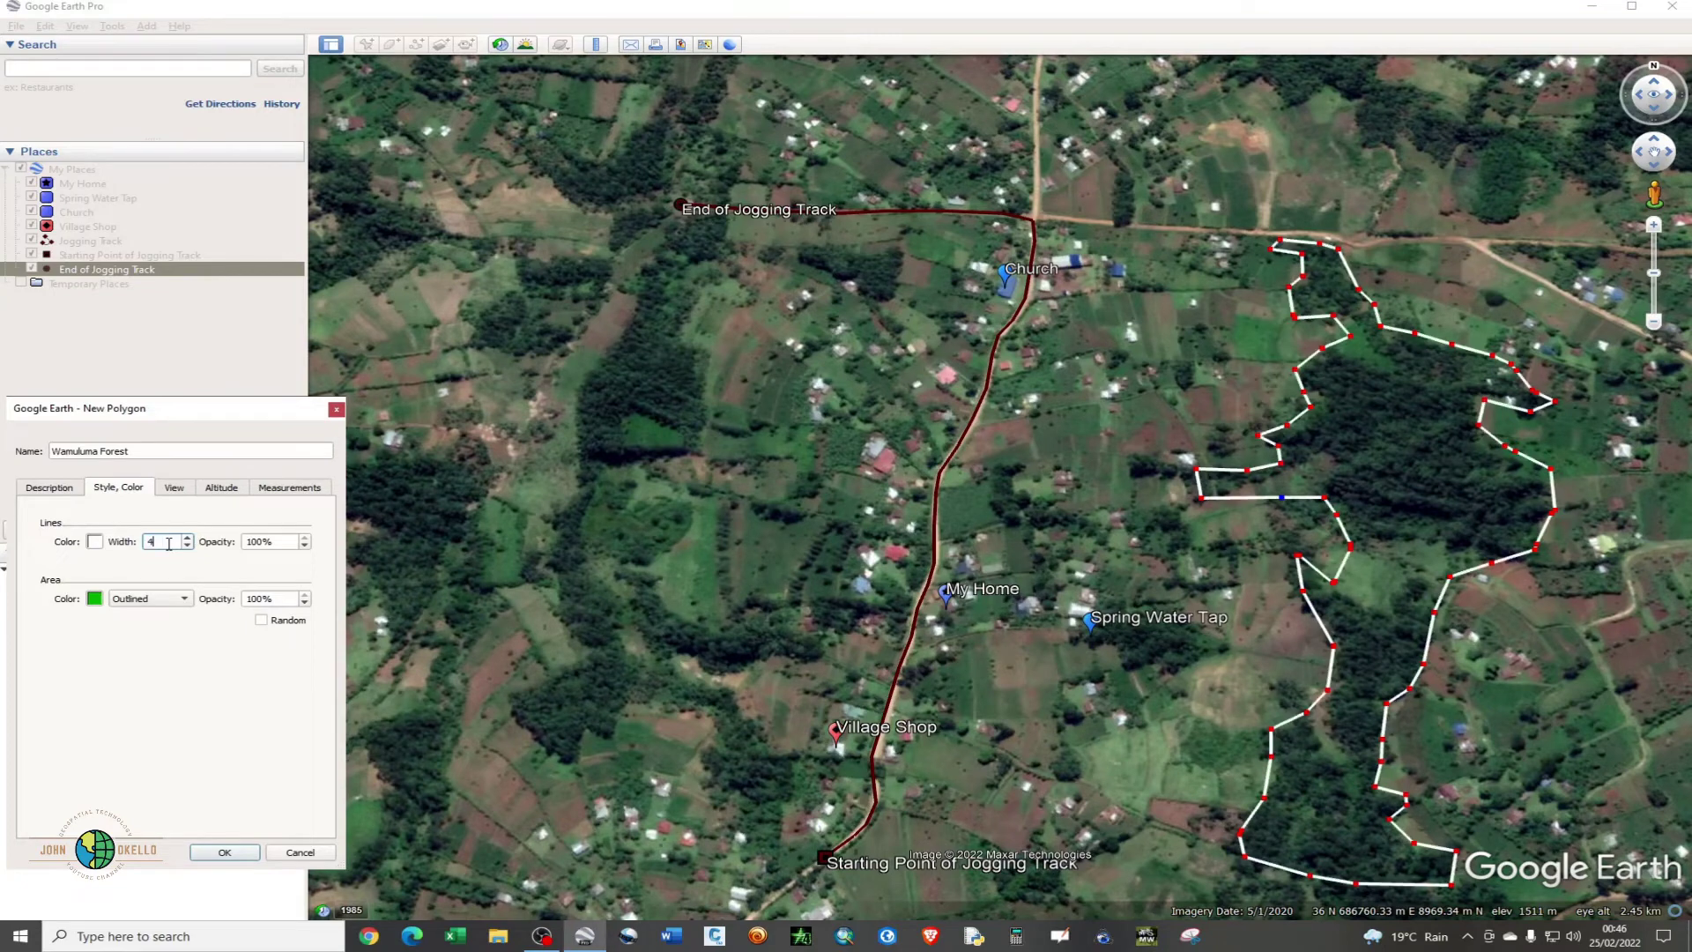
{"action": "left_click", "coordinate": [95, 542]}
{"action": "left_click", "coordinate": [127, 511]}
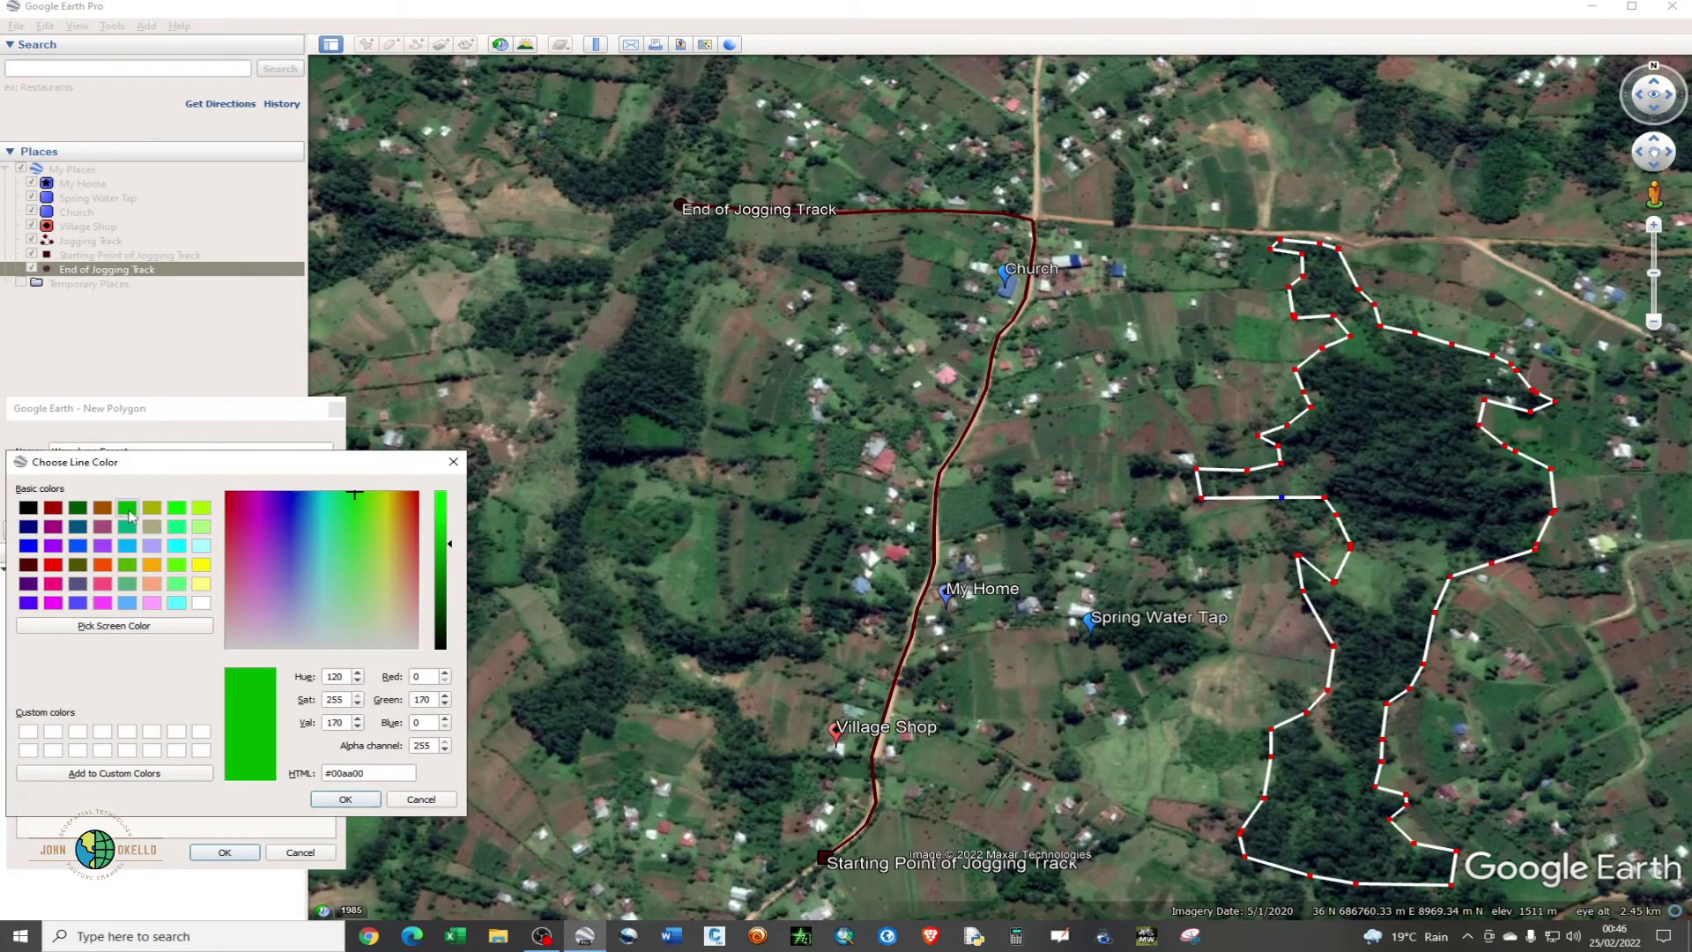
{"action": "left_click", "coordinate": [356, 799]}
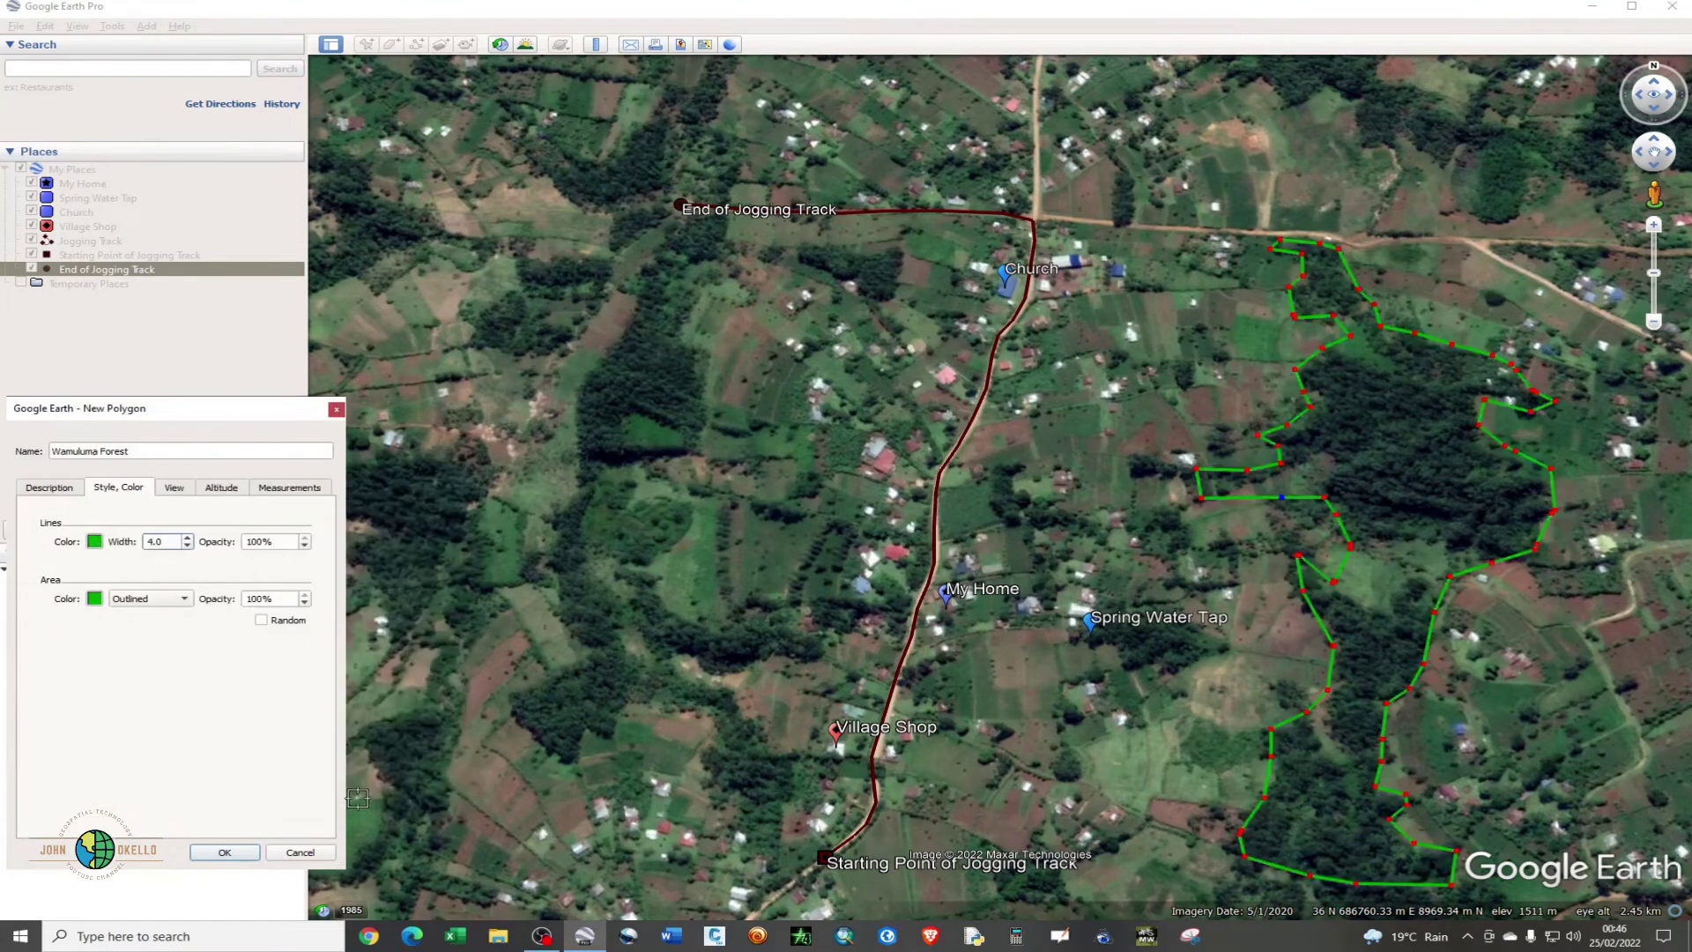
{"action": "left_click", "coordinate": [237, 852]}
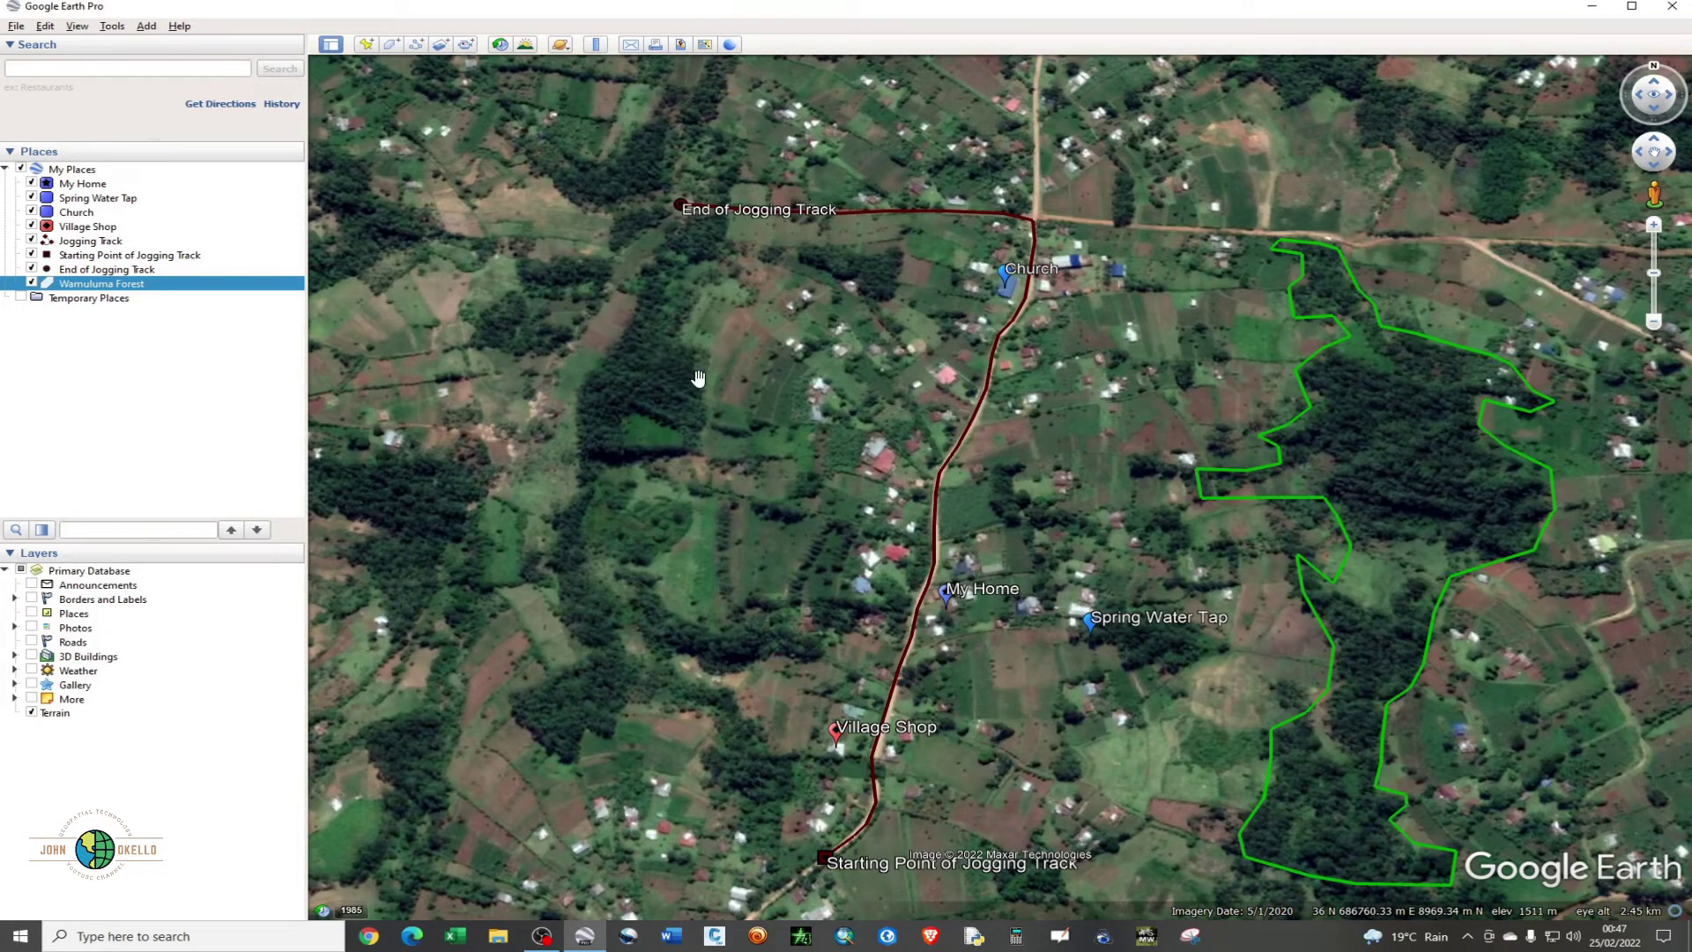
Step: Open the Save Image layout for the current view of the village features
{"action": "left_click_drag", "start_coordinate": [1023, 419], "coordinate": [888, 414]}
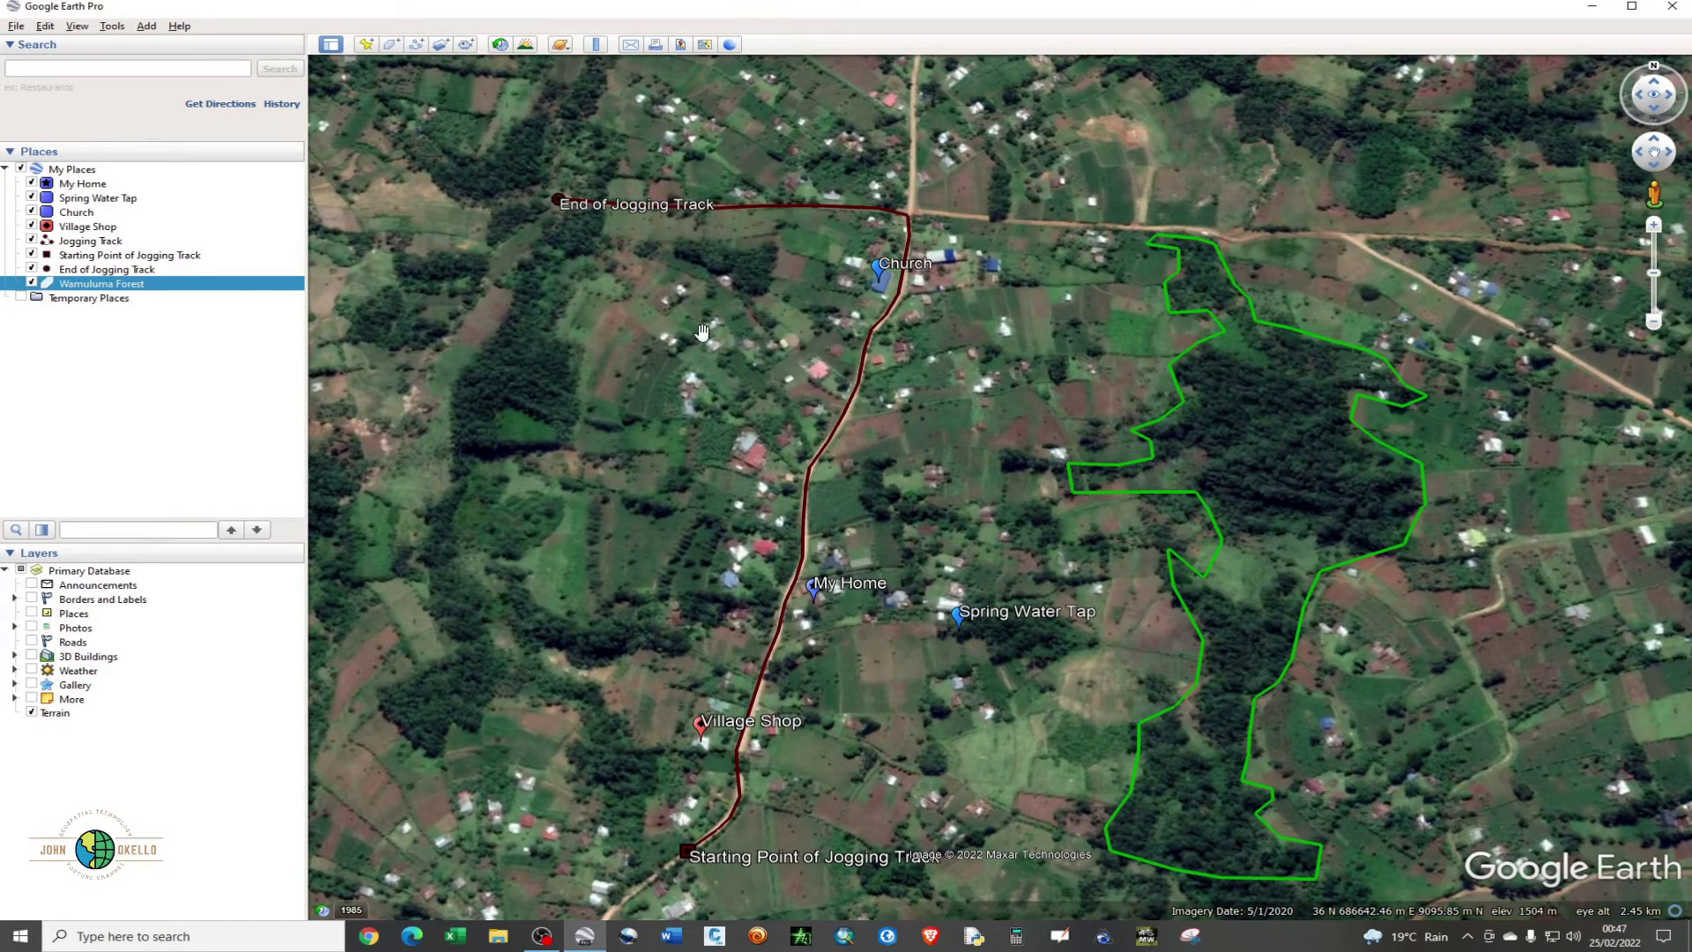
{"action": "left_click", "coordinate": [16, 26]}
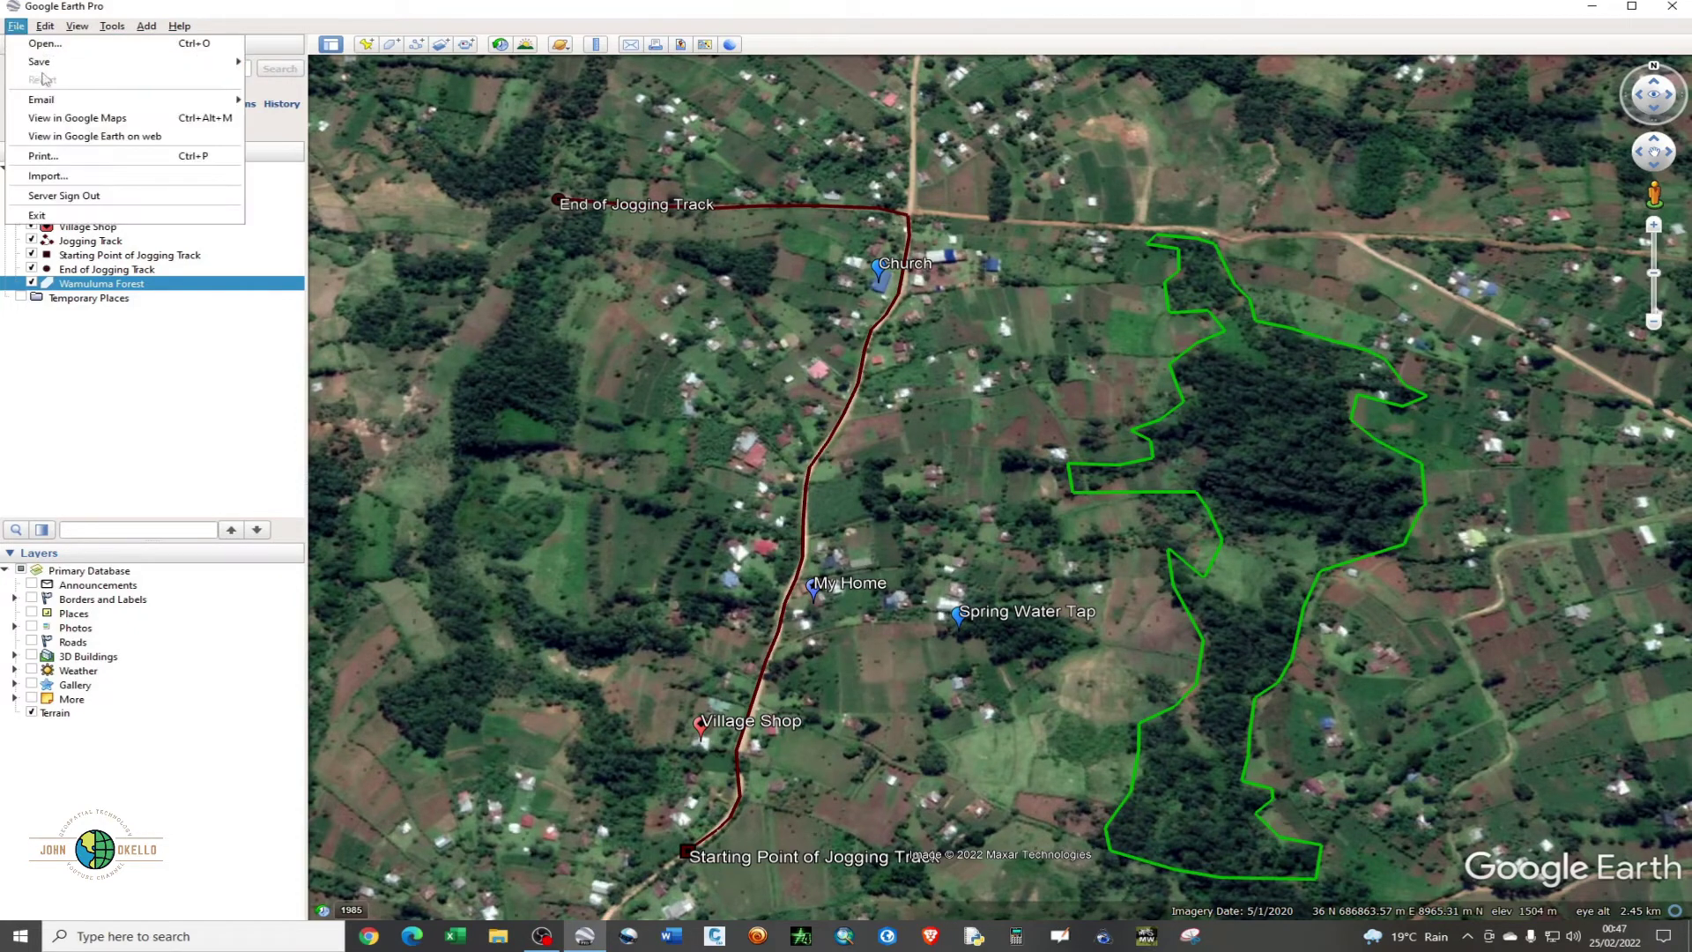
{"action": "mouse_move", "coordinate": [58, 68]}
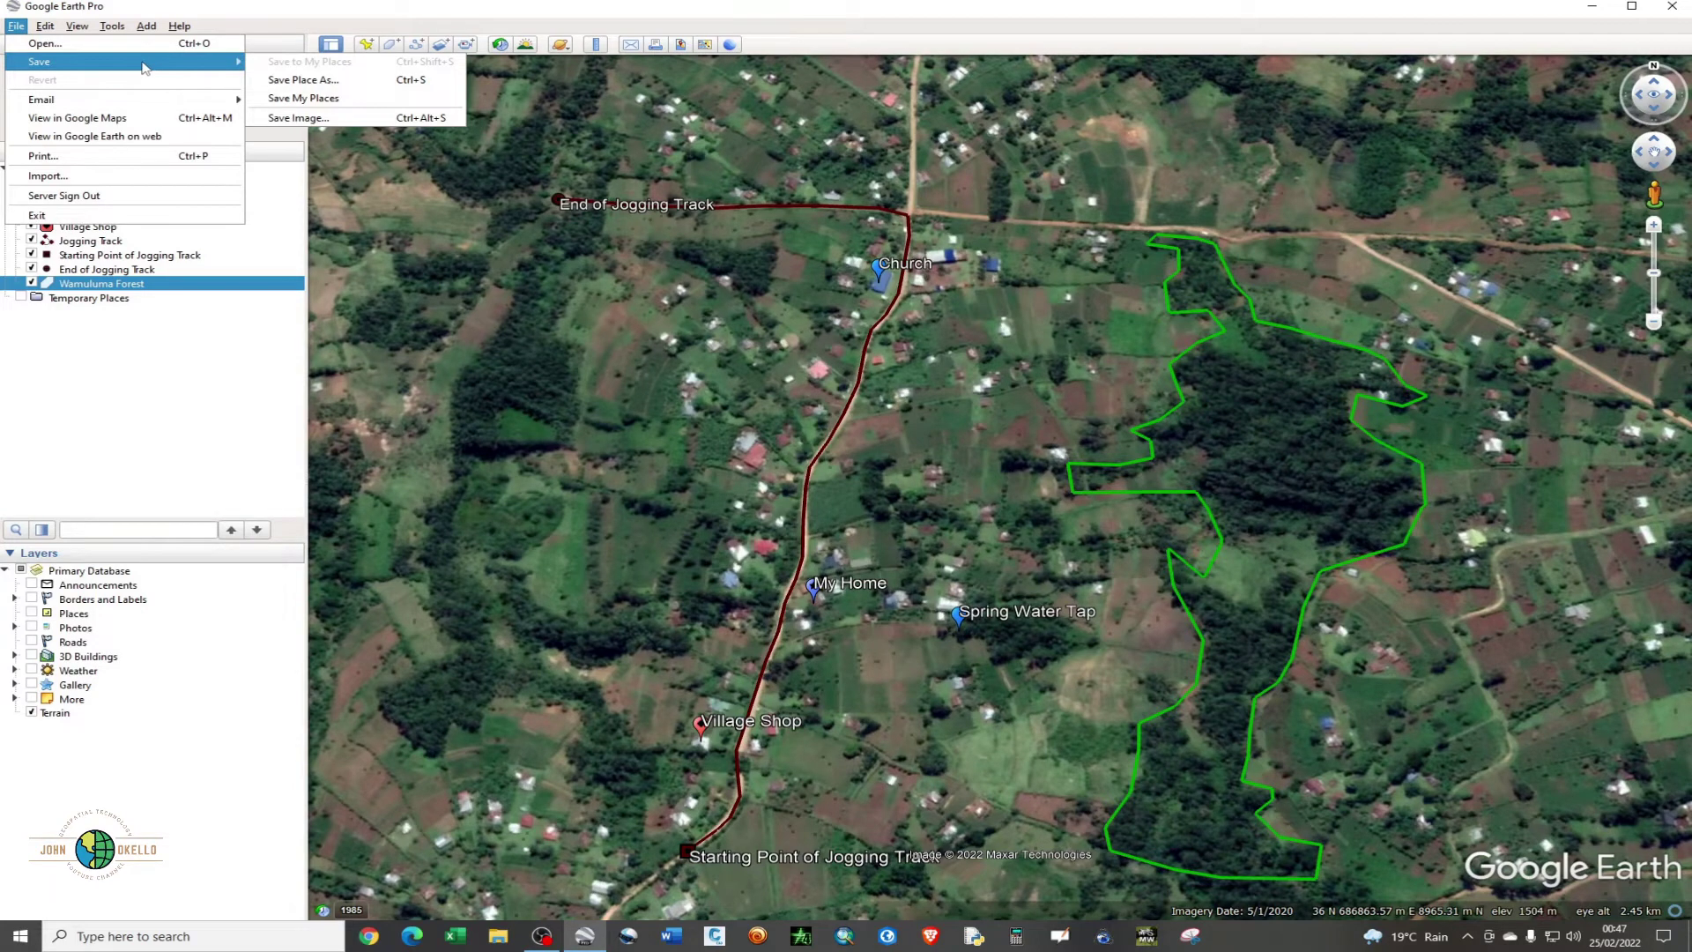
{"action": "left_click", "coordinate": [319, 119]}
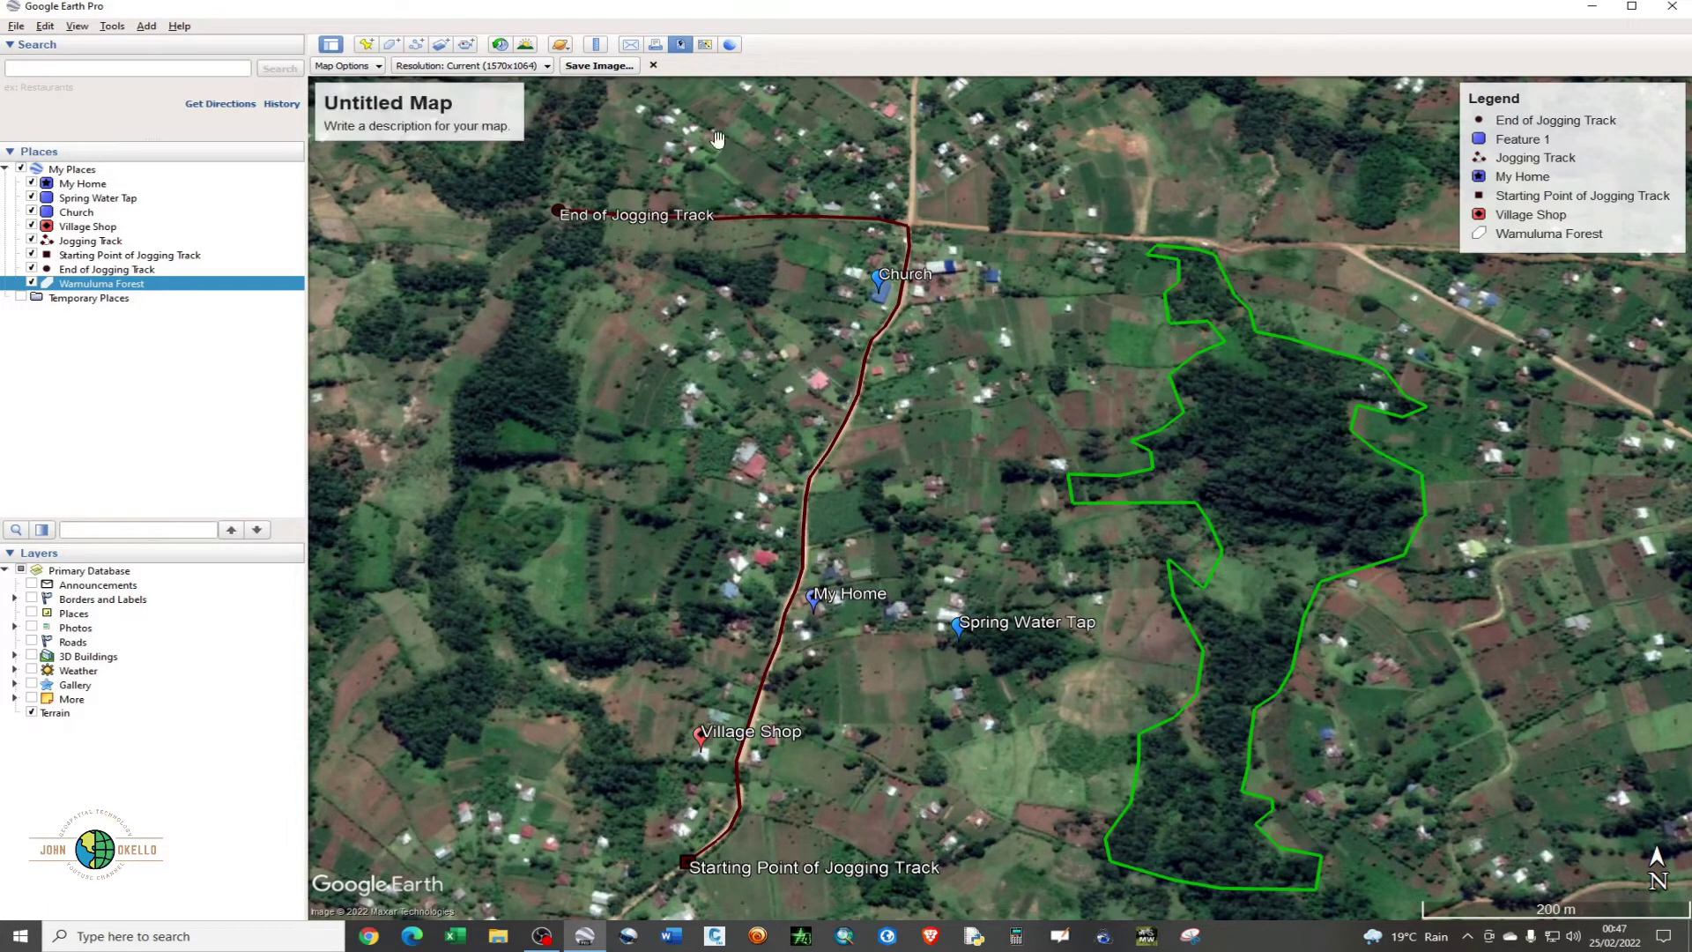
Step: Move the title box to the upper middle of the map and set the title to "My Village Map Layout"
{"action": "left_click", "coordinate": [474, 102]}
{"action": "left_click_drag", "start_coordinate": [473, 102], "coordinate": [1106, 134]}
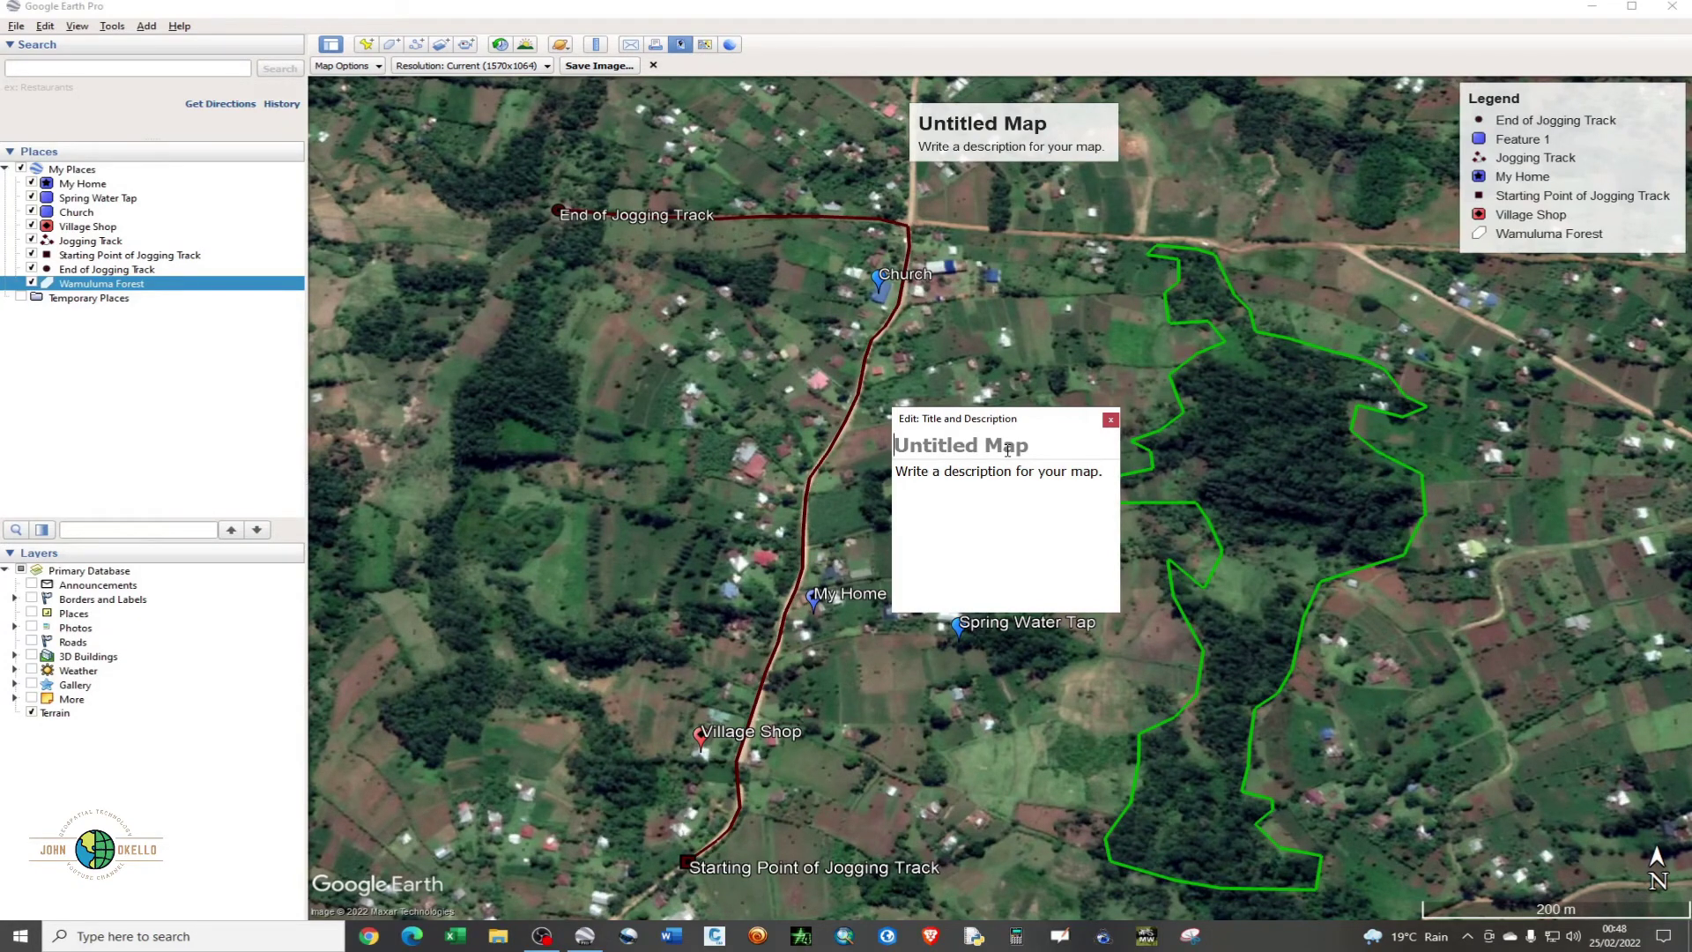
{"action": "type", "text": "My V"}
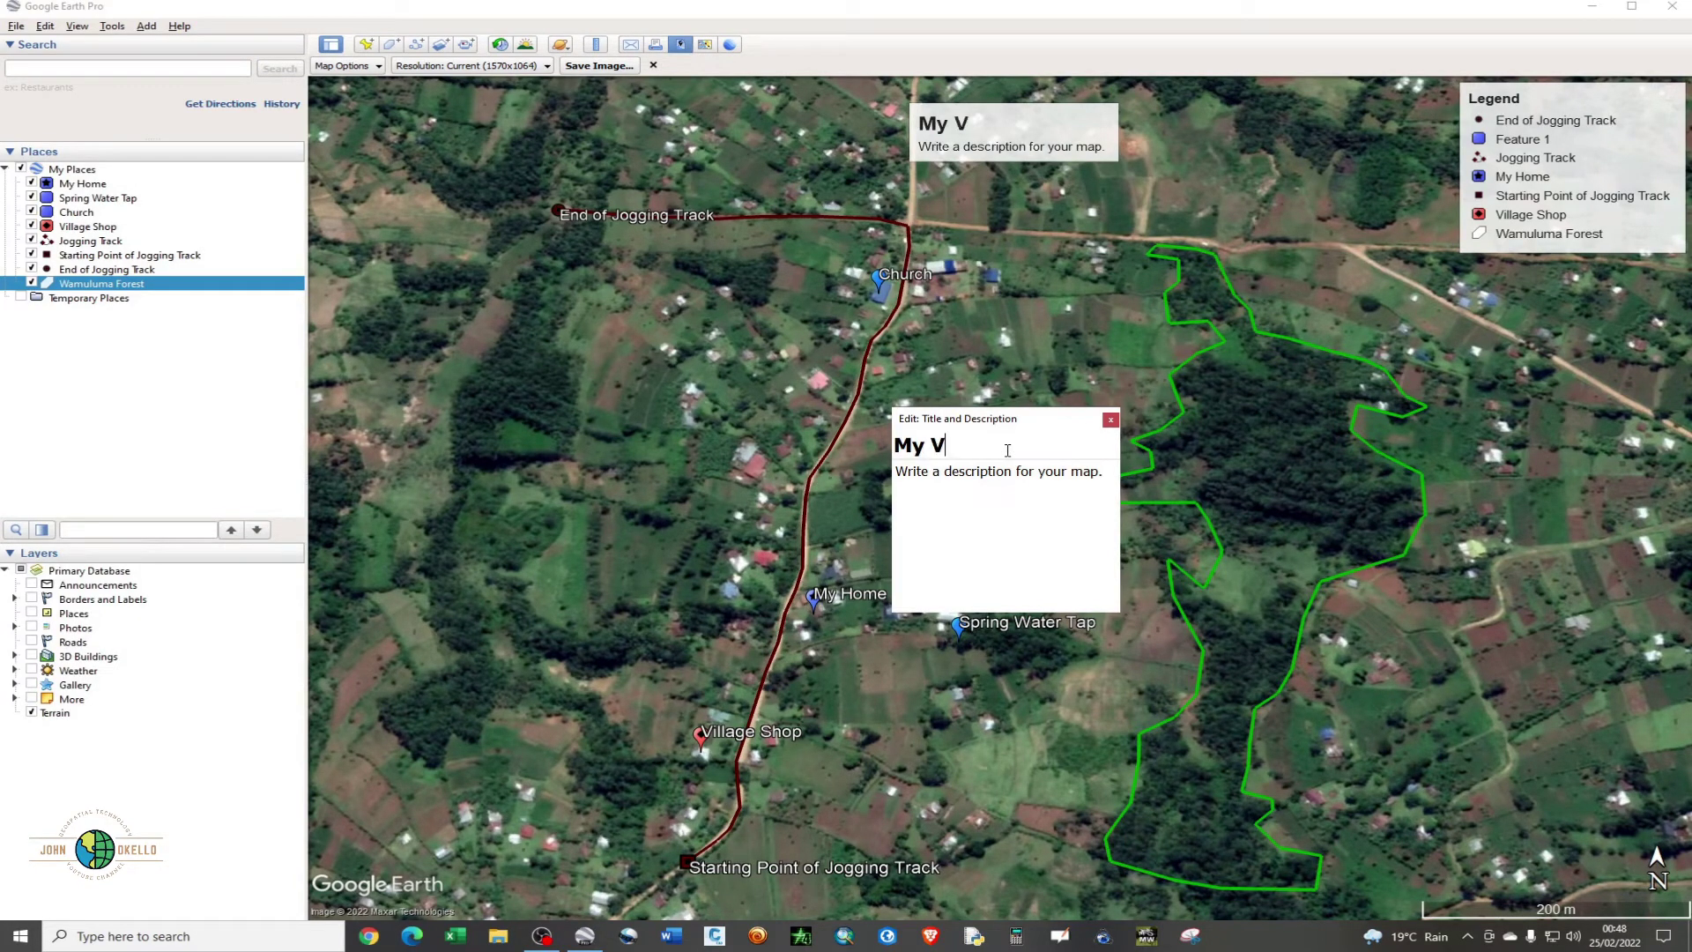
{"action": "type", "text": "illage M"}
{"action": "type", "text": "ap "}
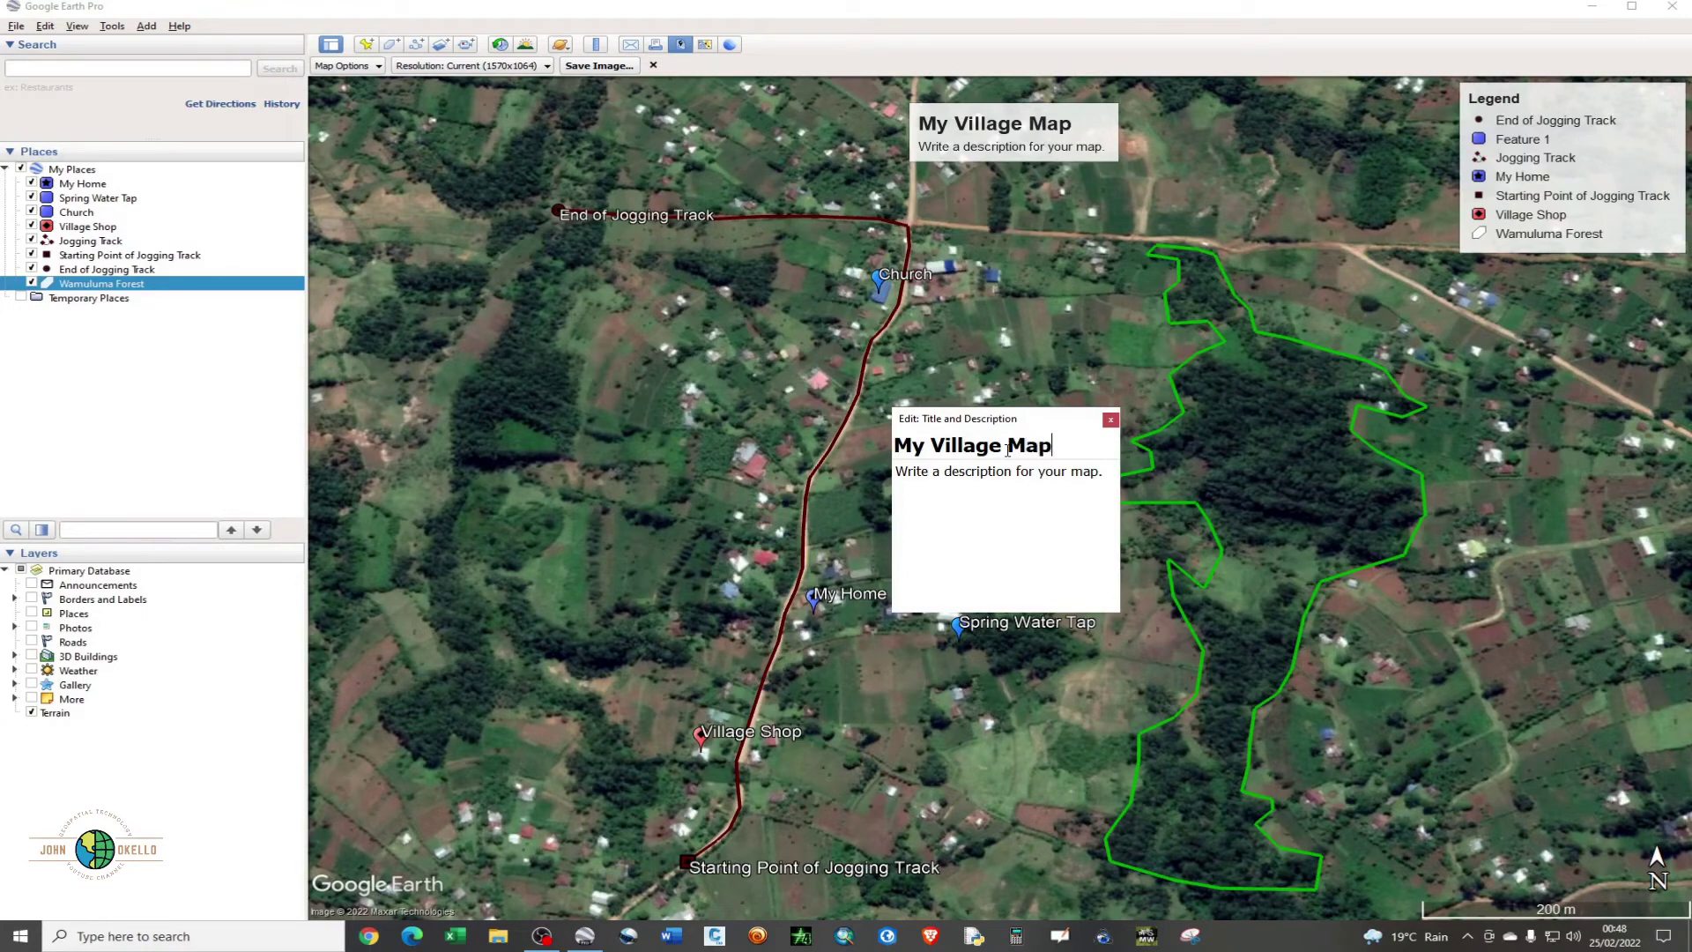
{"action": "type", "text": "Layo"}
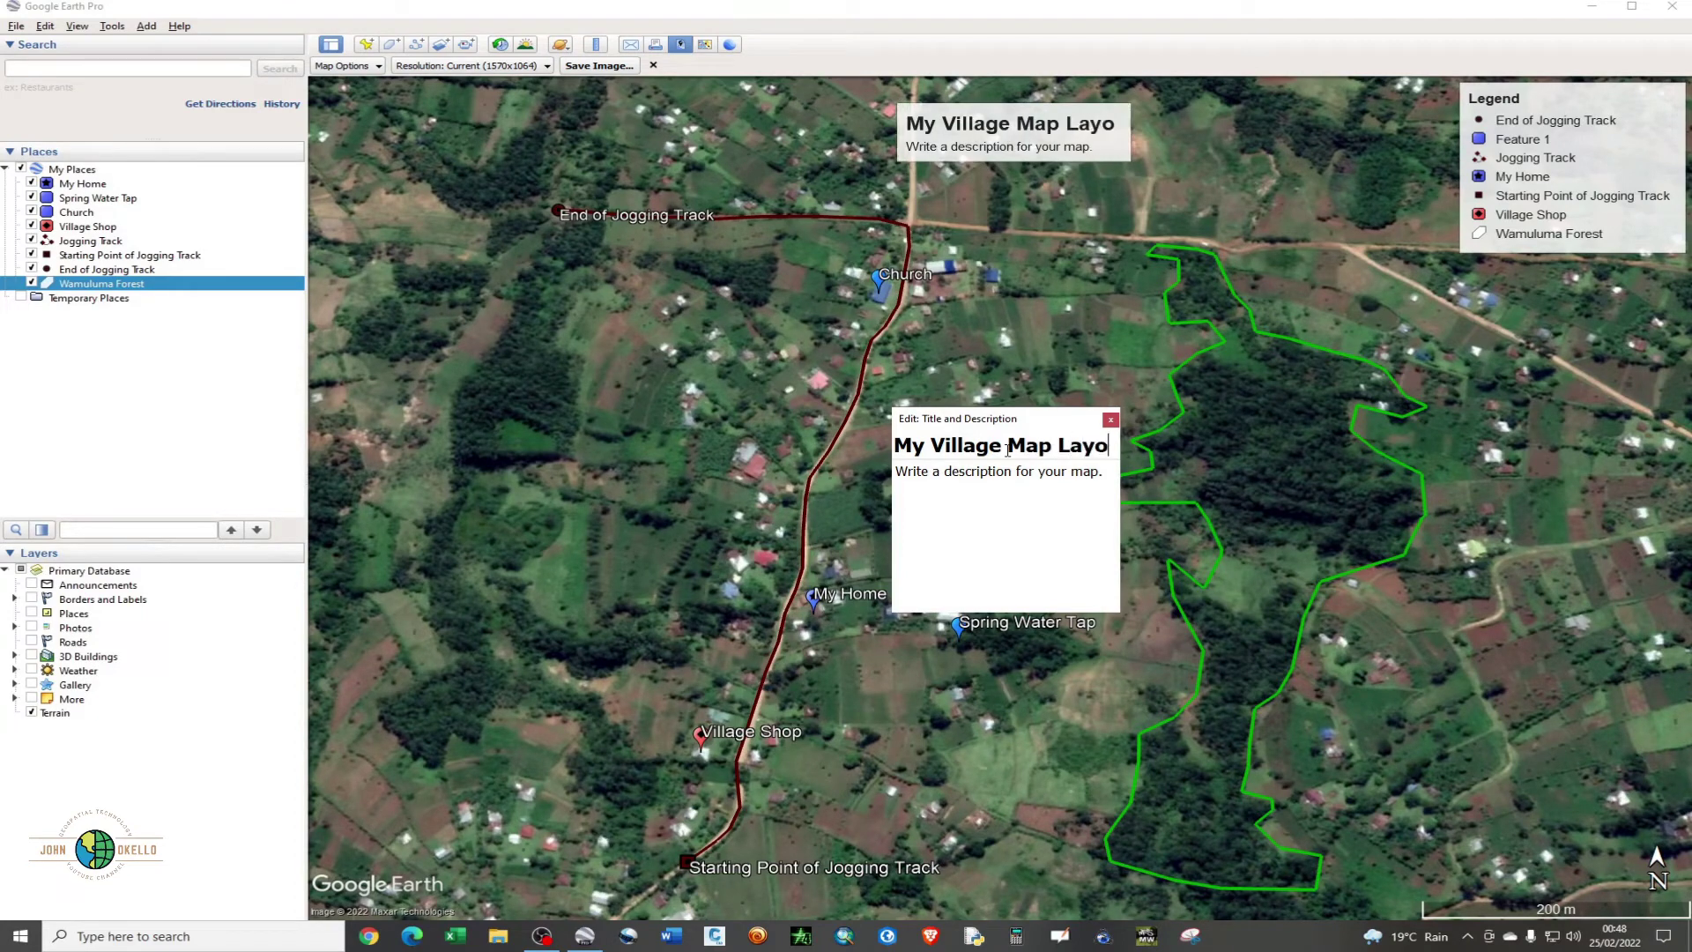
{"action": "type", "text": "ut"}
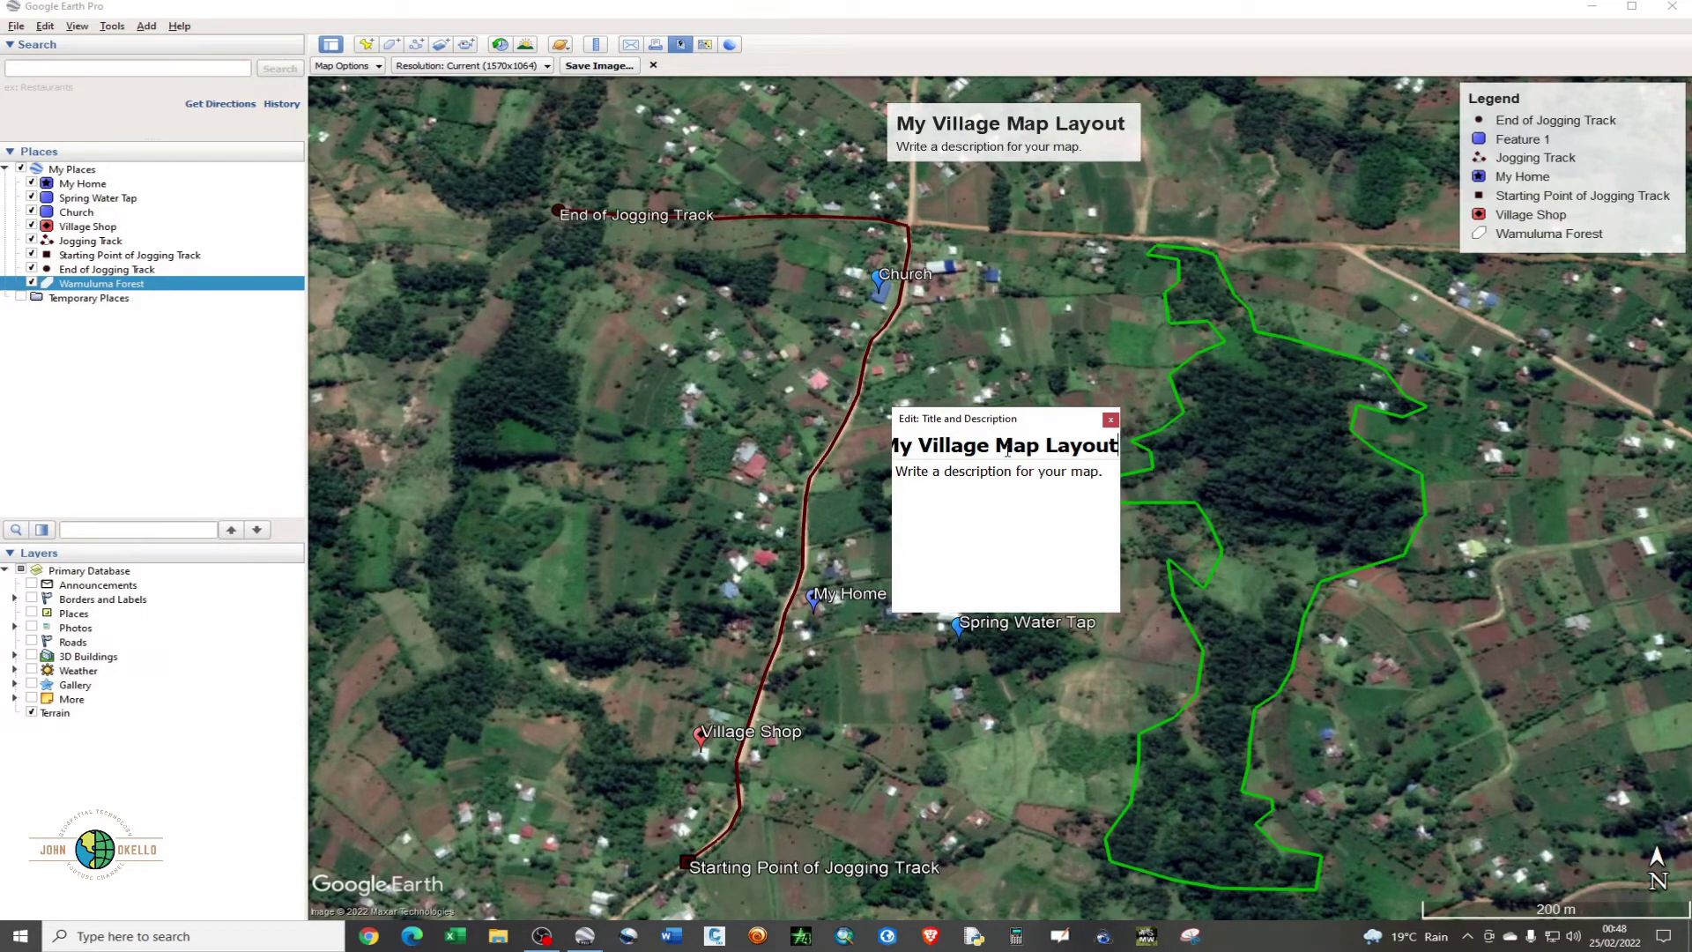
{"action": "left_click", "coordinate": [1002, 472]}
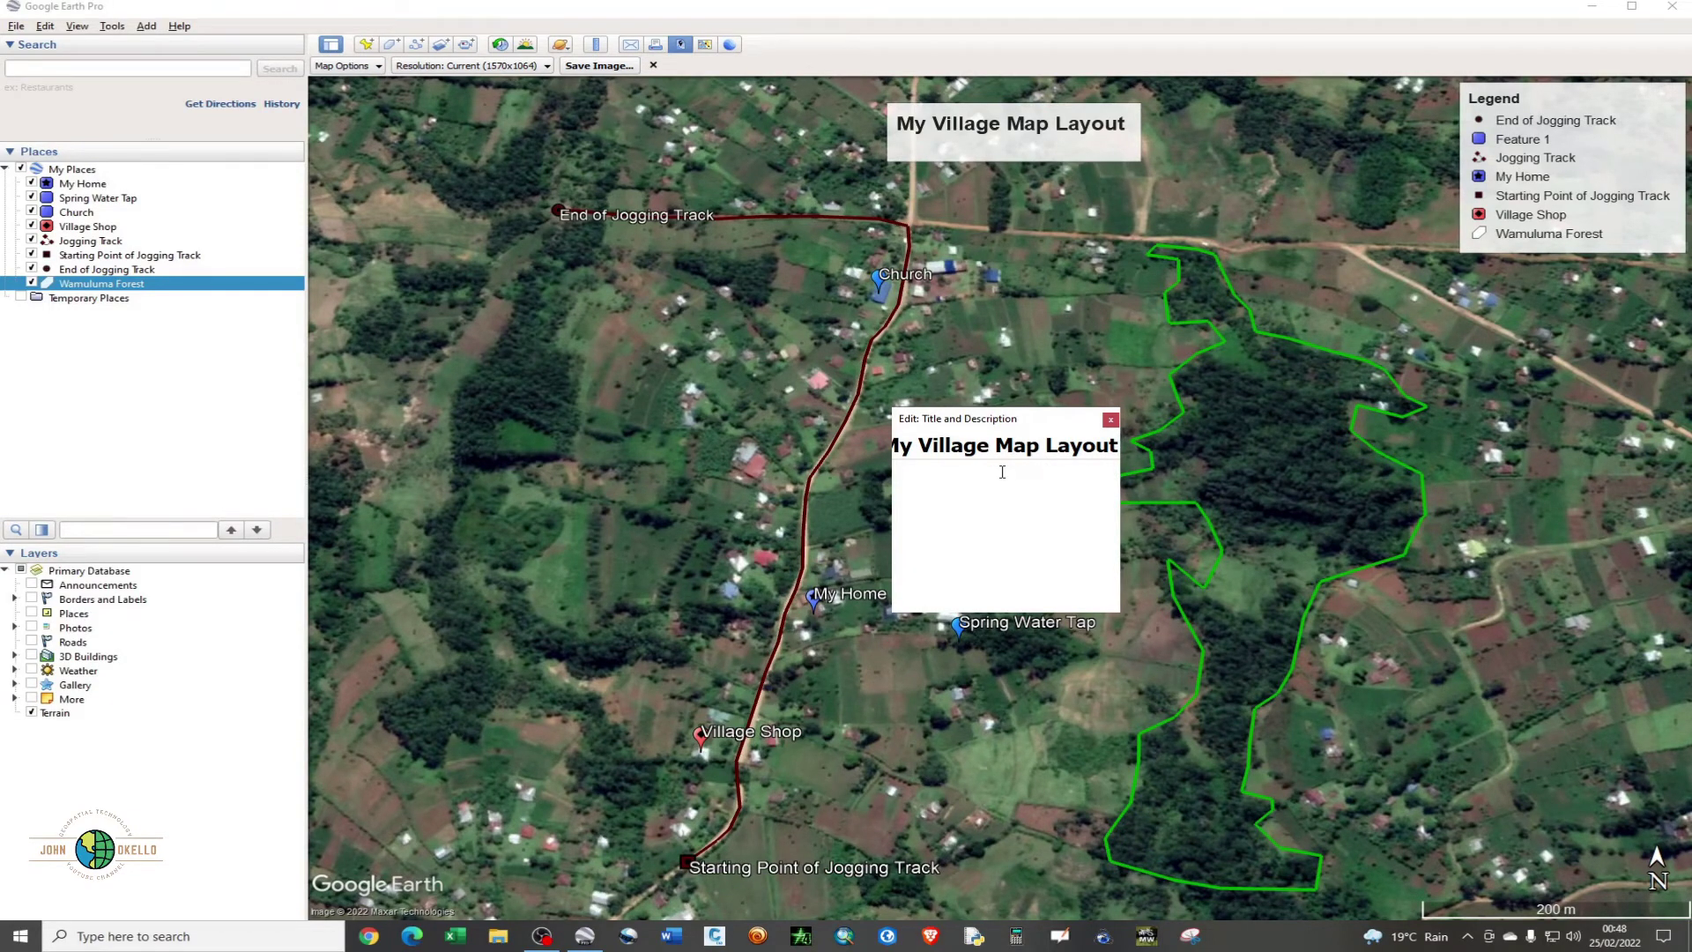
{"action": "type", "text": "Map showing my village"}
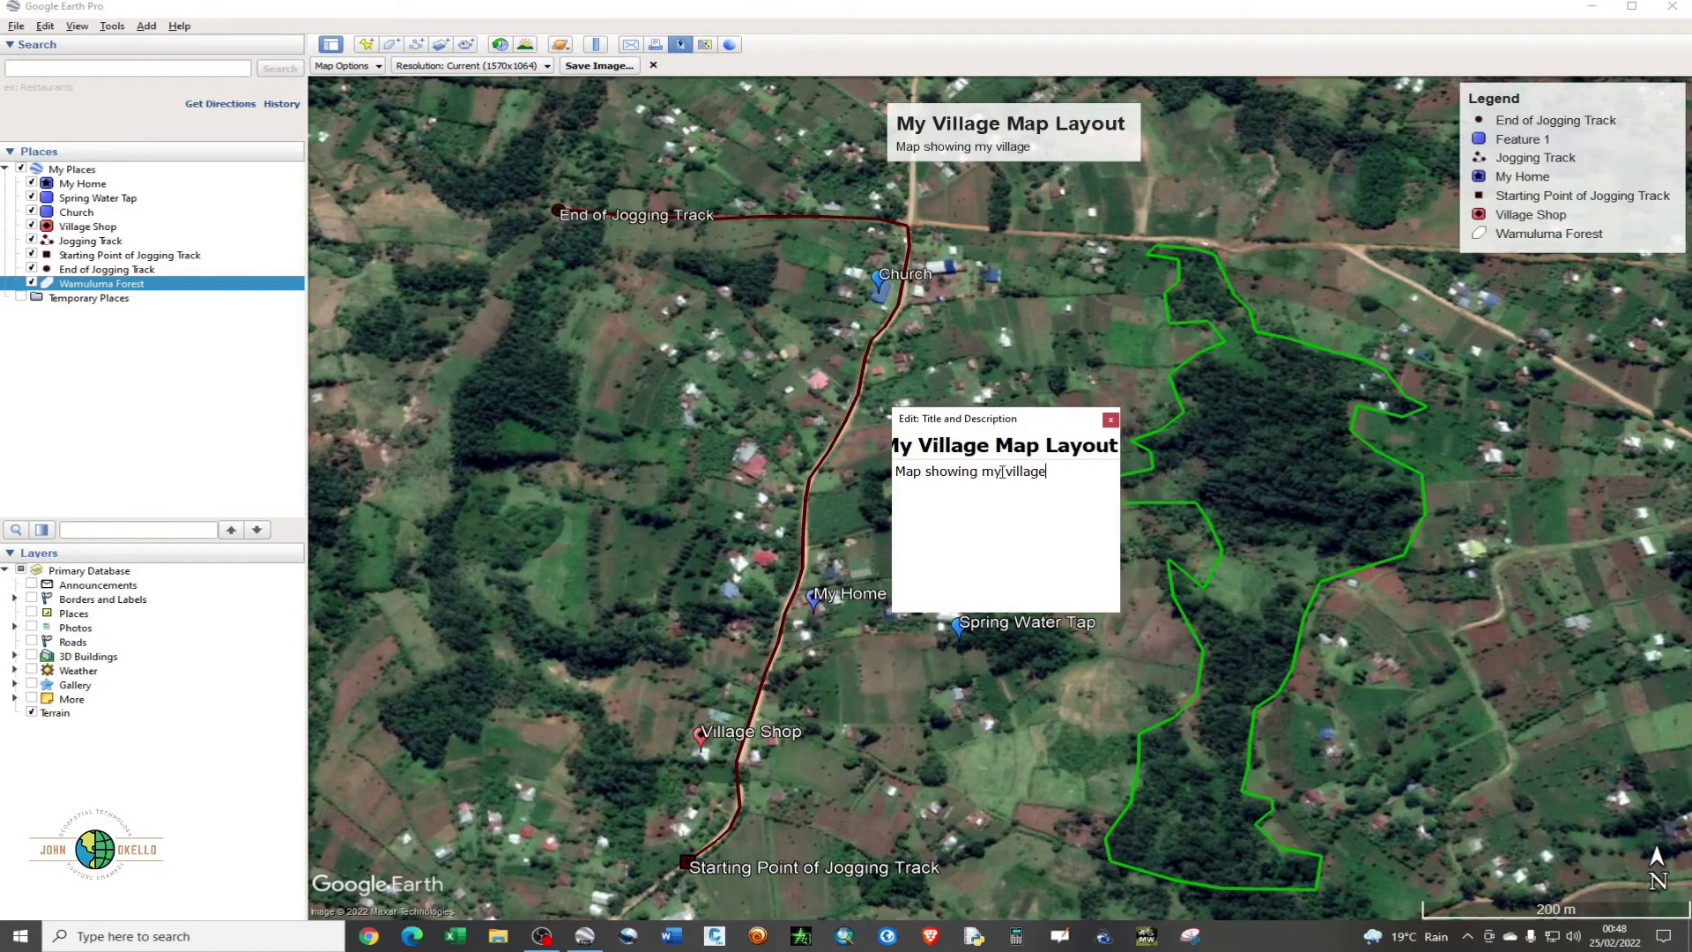
{"action": "key", "text": "BackSpace"}
{"action": "key", "text": "BackSpace"}
{"action": "key", "text": "BackSpace"}
{"action": "key", "text": "BackSpace"}
{"action": "key", "text": "BackSpace"}
{"action": "key", "text": "BackSpace"}
{"action": "key", "text": "BackSpace"}
{"action": "key", "text": "BackSpace"}
{"action": "key", "text": "BackSpace"}
{"action": "key", "text": "BackSpace"}
{"action": "key", "text": "BackSpace"}
{"action": "key", "text": "BackSpace"}
{"action": "key", "text": "BackSpace"}
{"action": "key", "text": "BackSpace"}
{"action": "key", "text": "BackSpace"}
{"action": "key", "text": "BackSpace"}
{"action": "key", "text": "BackSpace"}
{"action": "key", "text": "BackSpace"}
{"action": "key", "text": "BackSpace"}
{"action": "key", "text": "BackSpace"}
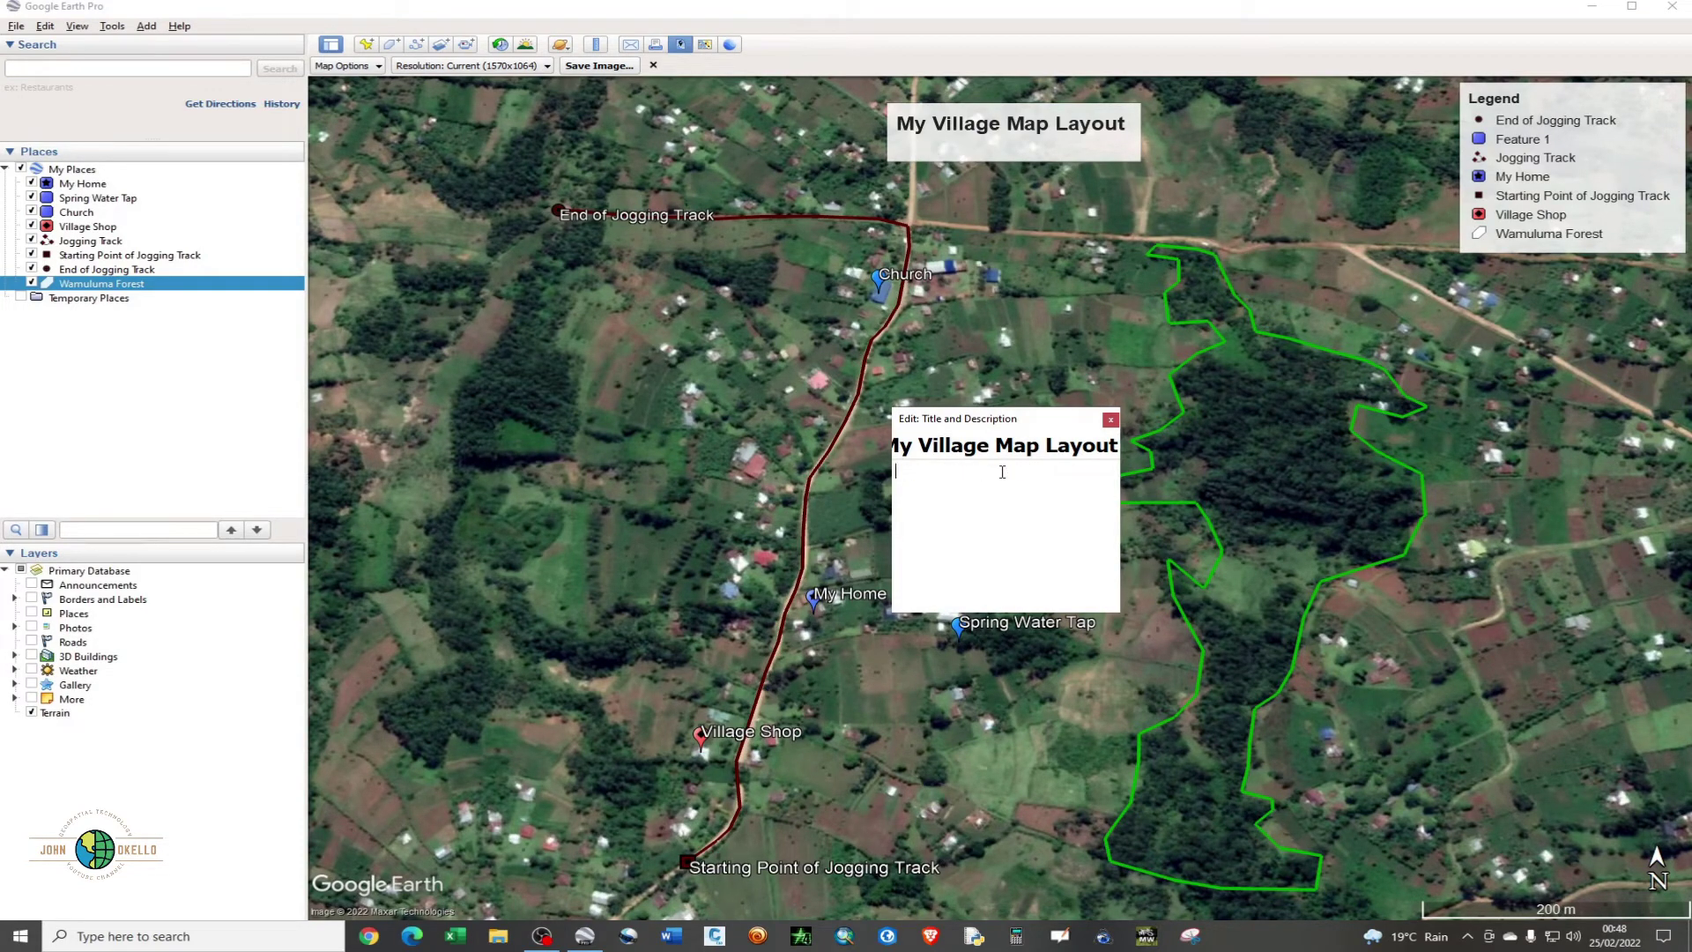
Step: Set the map description to "My village map" and shift the title box slightly left and down
{"action": "type", "text": "My village map"}
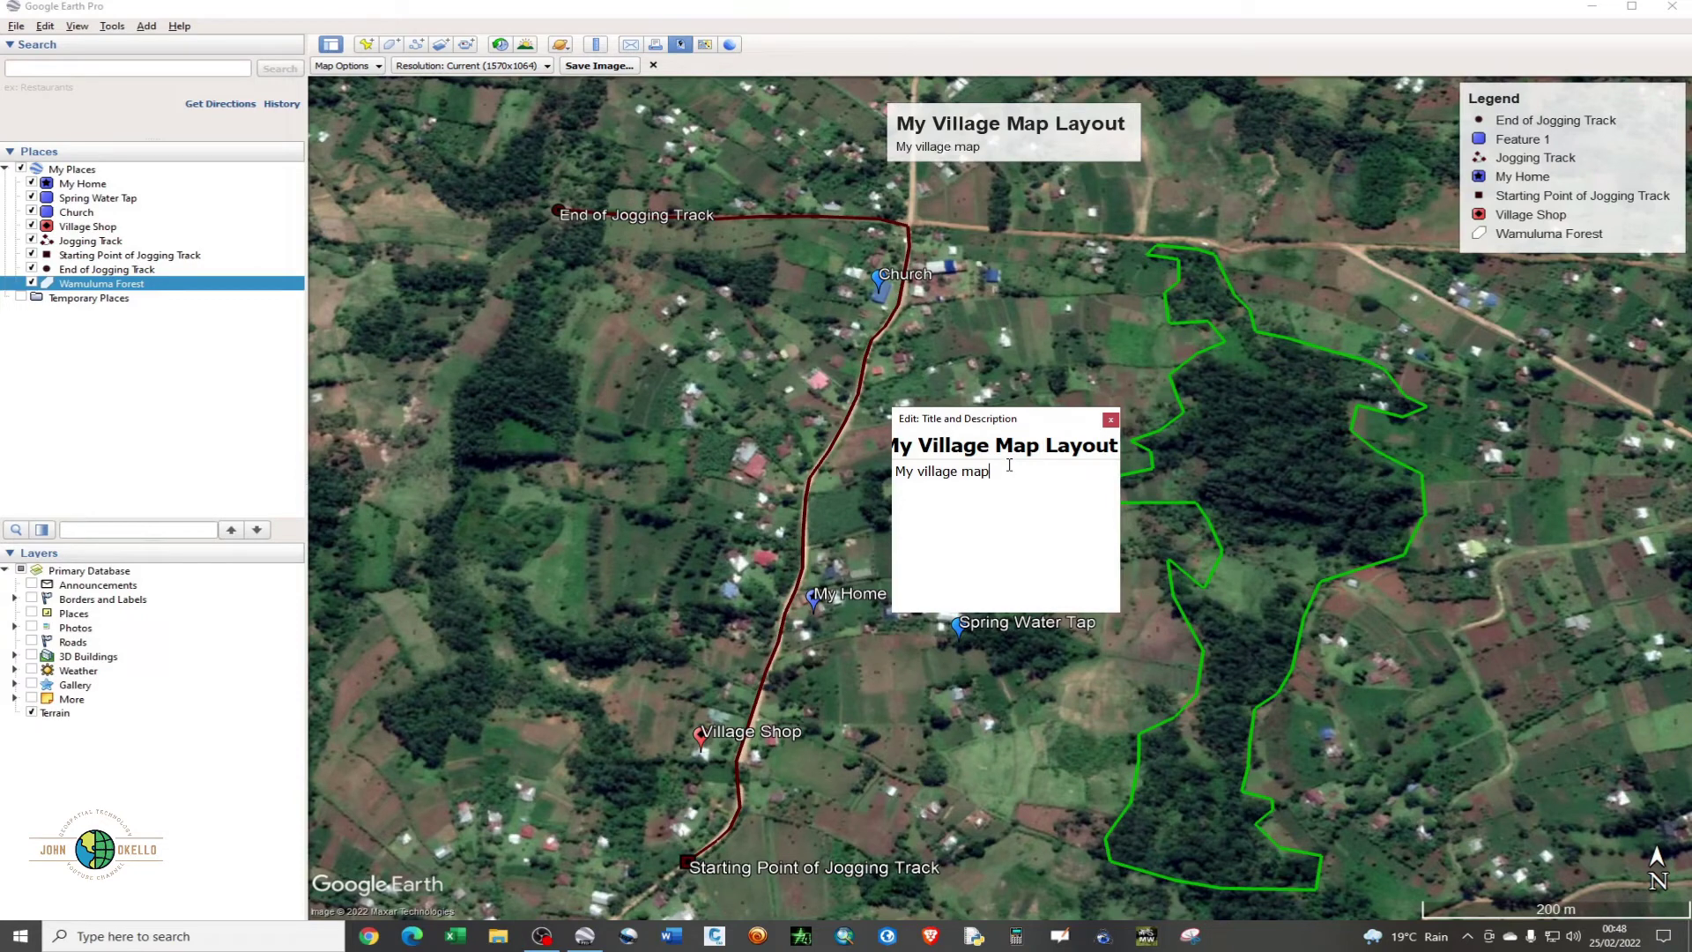
{"action": "key", "text": "Return"}
{"action": "left_click", "coordinate": [1110, 420]}
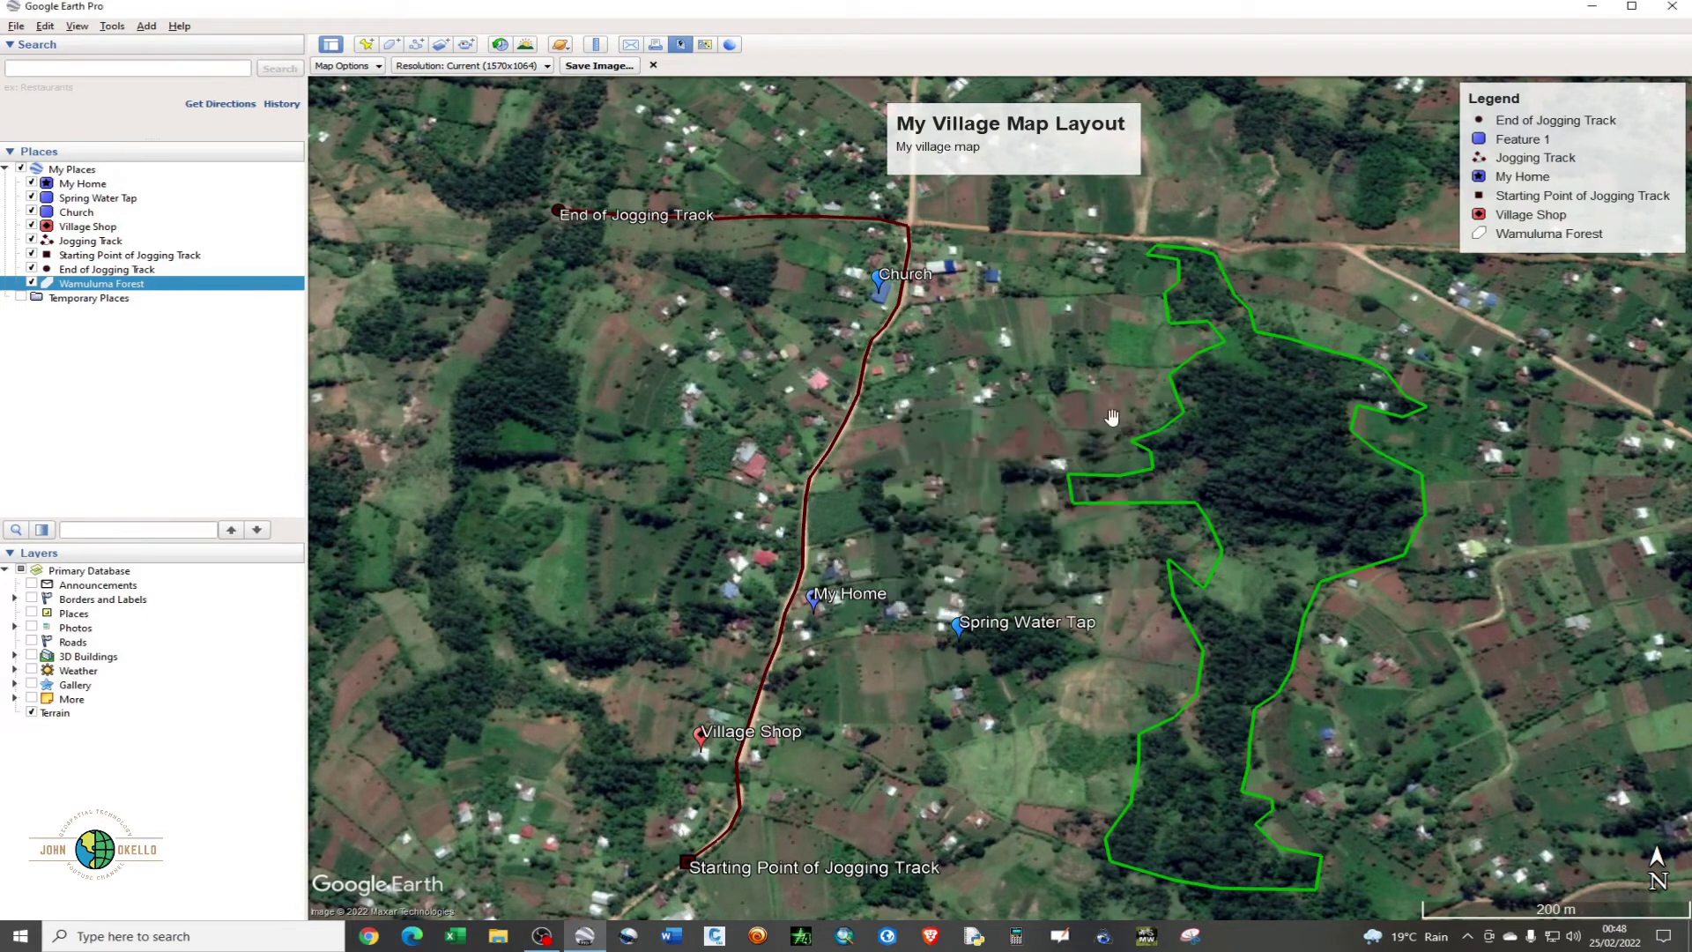
{"action": "left_click", "coordinate": [994, 119]}
{"action": "left_click_drag", "start_coordinate": [987, 111], "coordinate": [959, 135]}
{"action": "left_click", "coordinate": [1129, 421]}
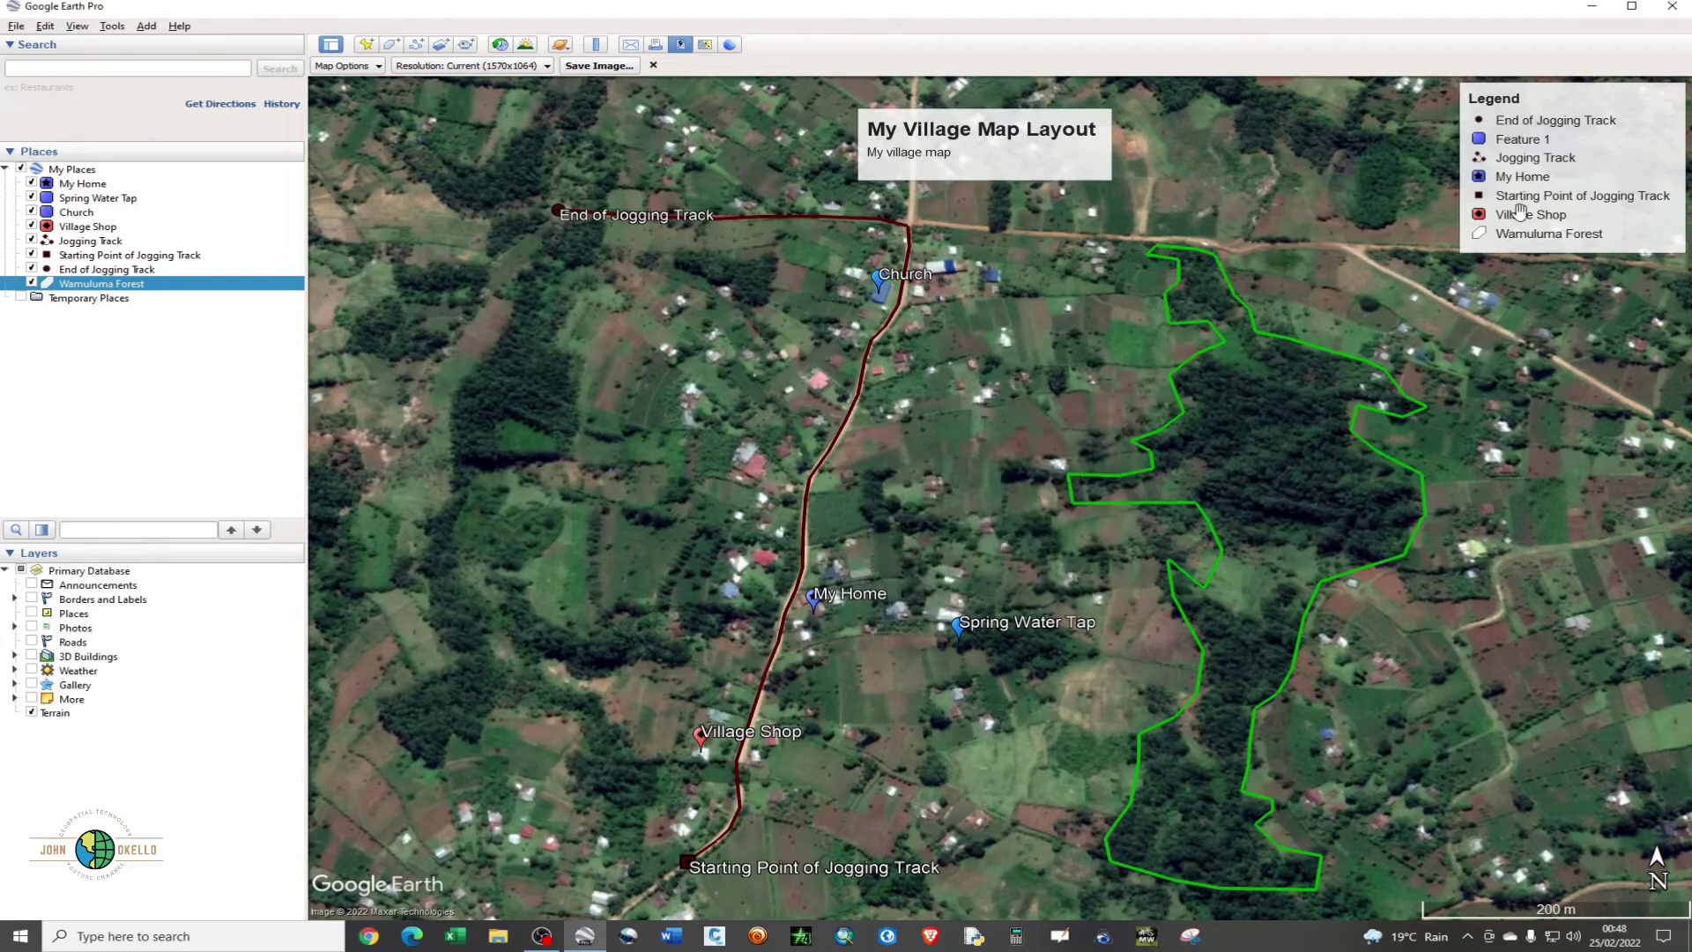
Step: Place the legend in the map's lower-right corner and the north arrow in its upper-right corner
{"action": "mouse_move", "coordinate": [1579, 108]}
{"action": "left_mouse_down"}
{"action": "mouse_move", "coordinate": [1515, 458]}
{"action": "mouse_move", "coordinate": [1527, 653]}
{"action": "left_mouse_up"}
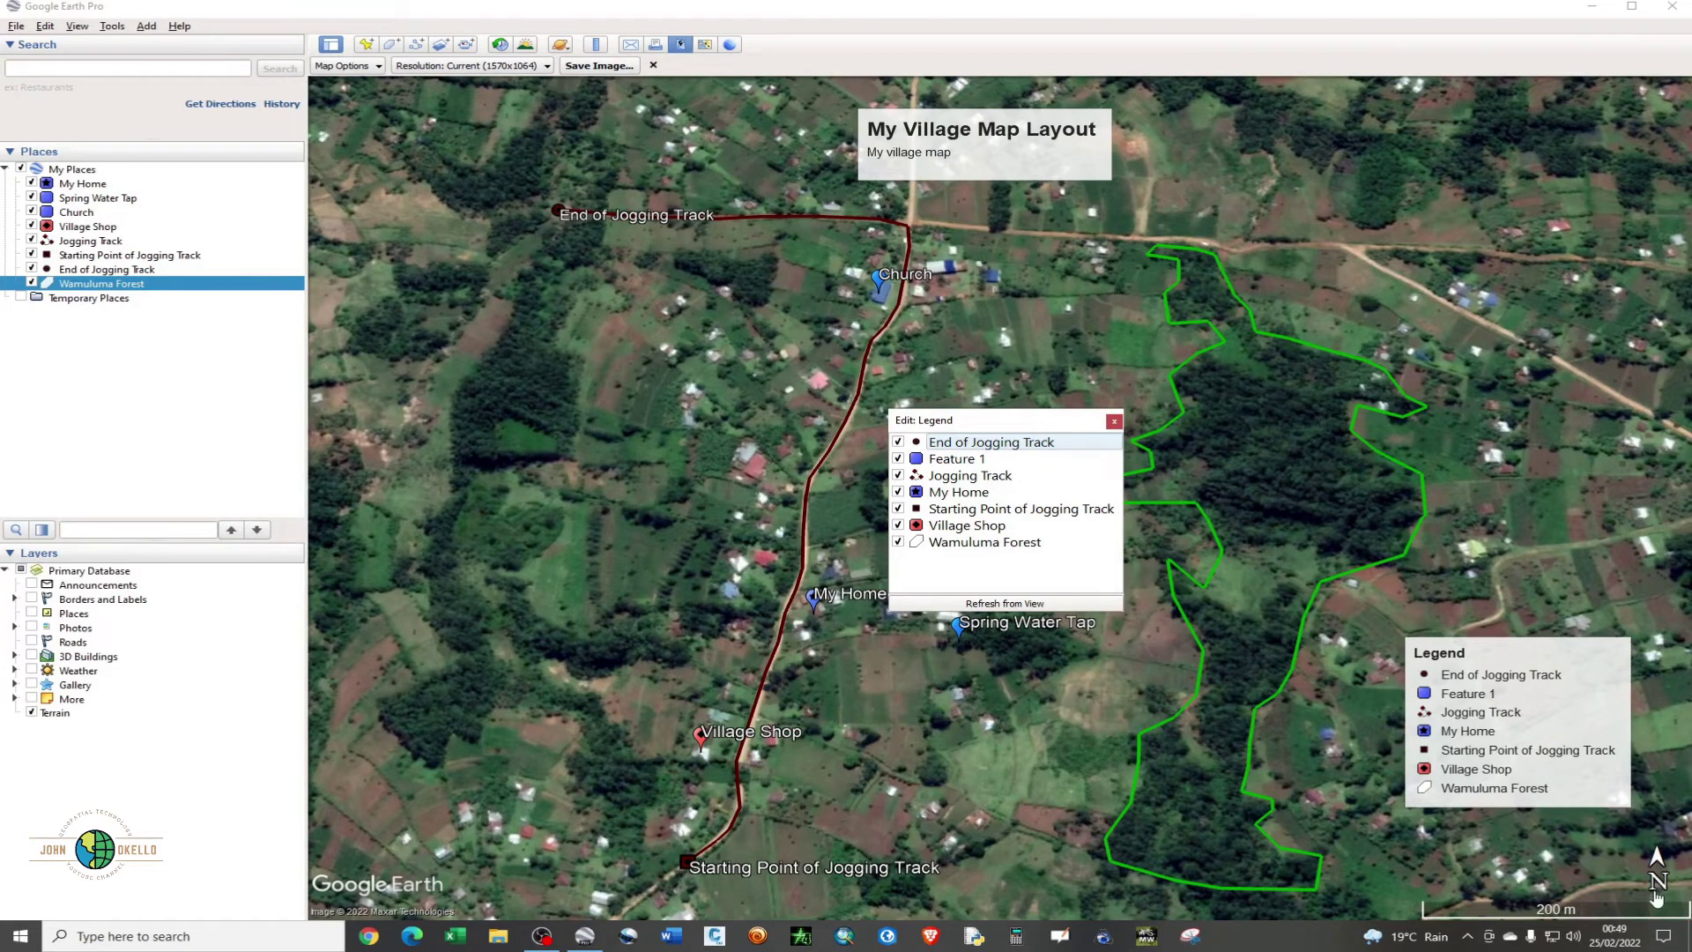
{"action": "left_click_drag", "start_coordinate": [1657, 897], "coordinate": [1595, 209]}
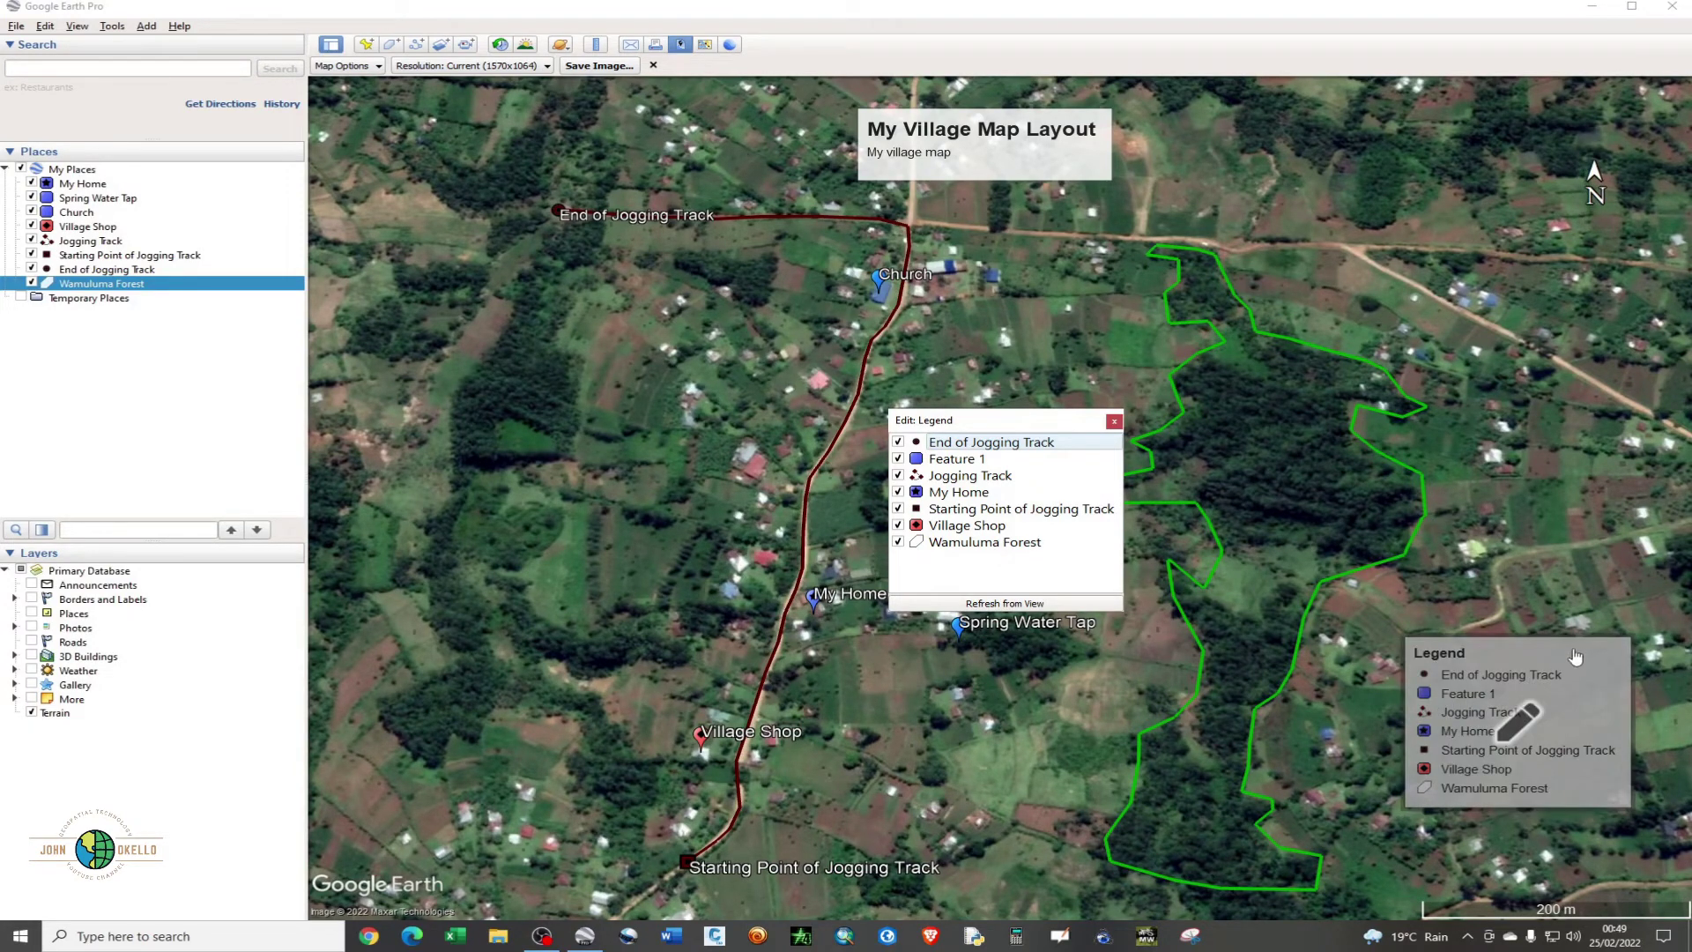
{"action": "left_click_drag", "start_coordinate": [1582, 654], "coordinate": [1610, 696]}
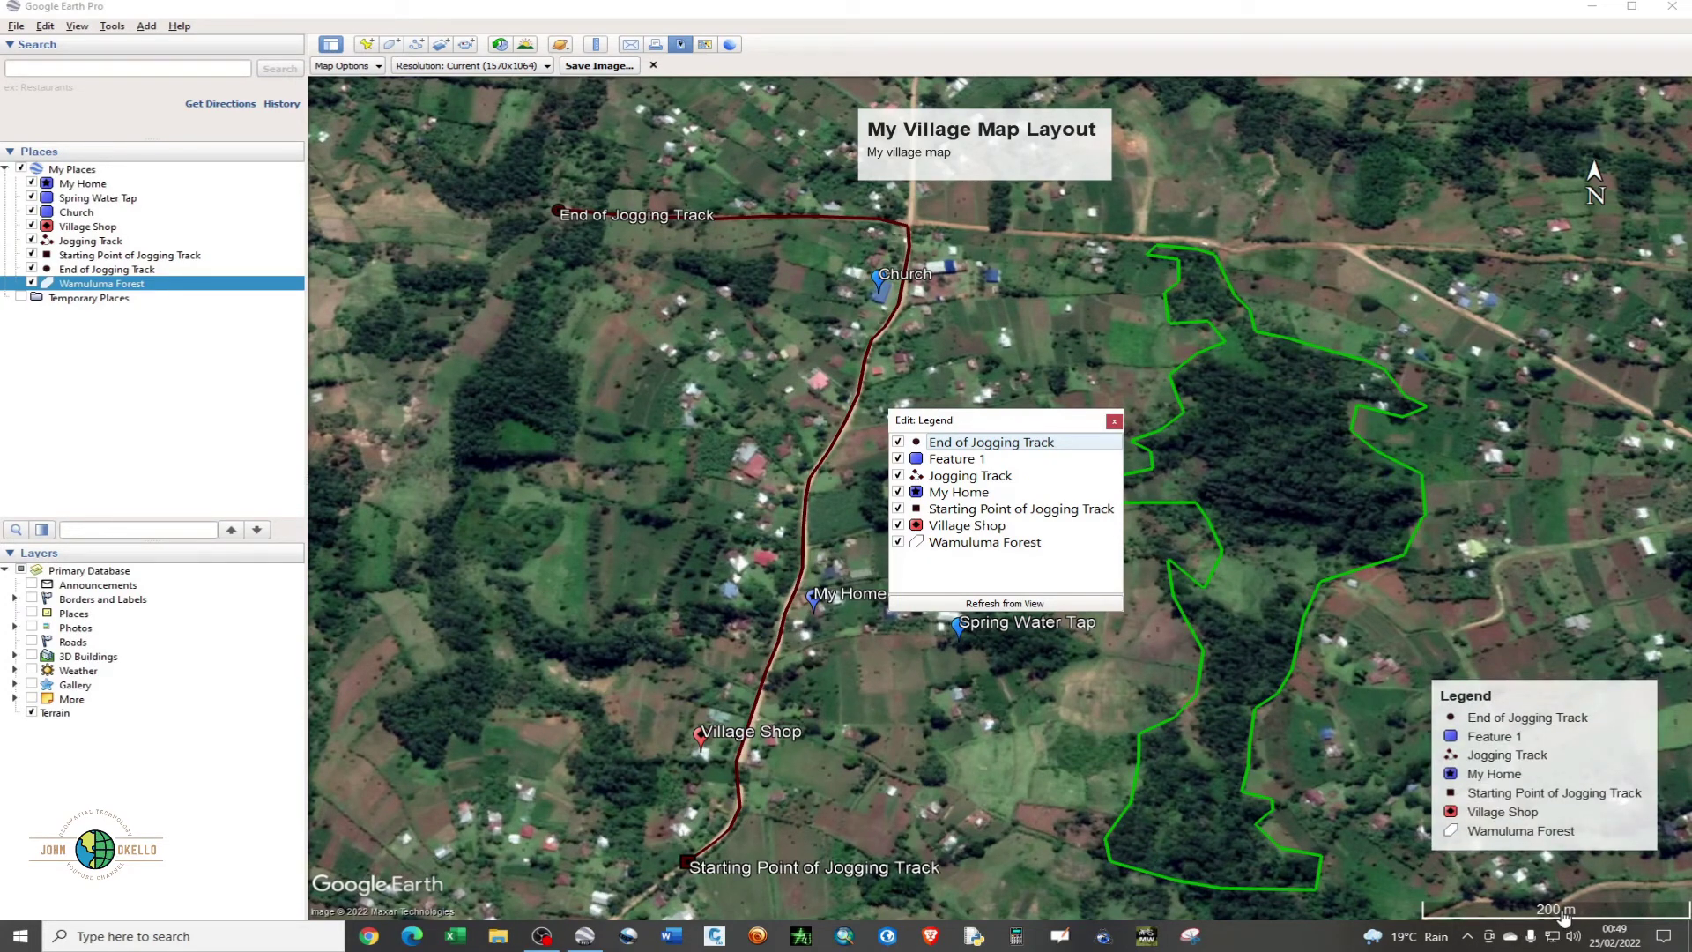
Step: Shift the scale bar inward beneath the legend and move the Google Earth logo slightly inward from the map's lower-left corner
{"action": "left_click_drag", "start_coordinate": [1563, 916], "coordinate": [1515, 899]}
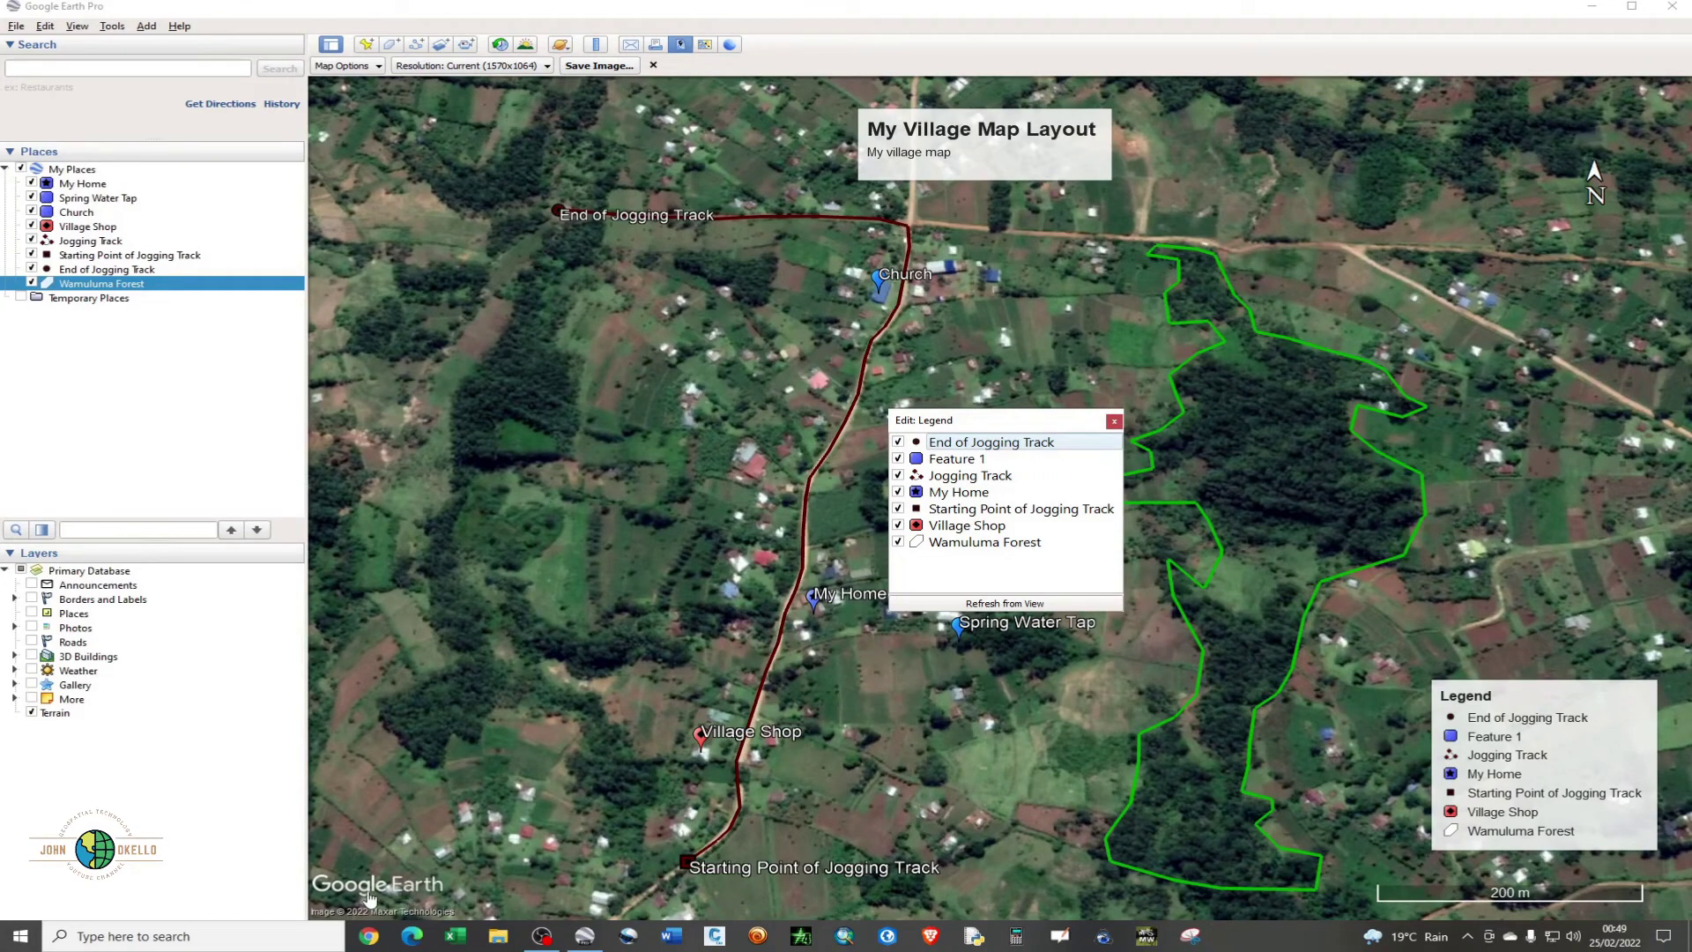
{"action": "left_click_drag", "start_coordinate": [363, 890], "coordinate": [473, 812]}
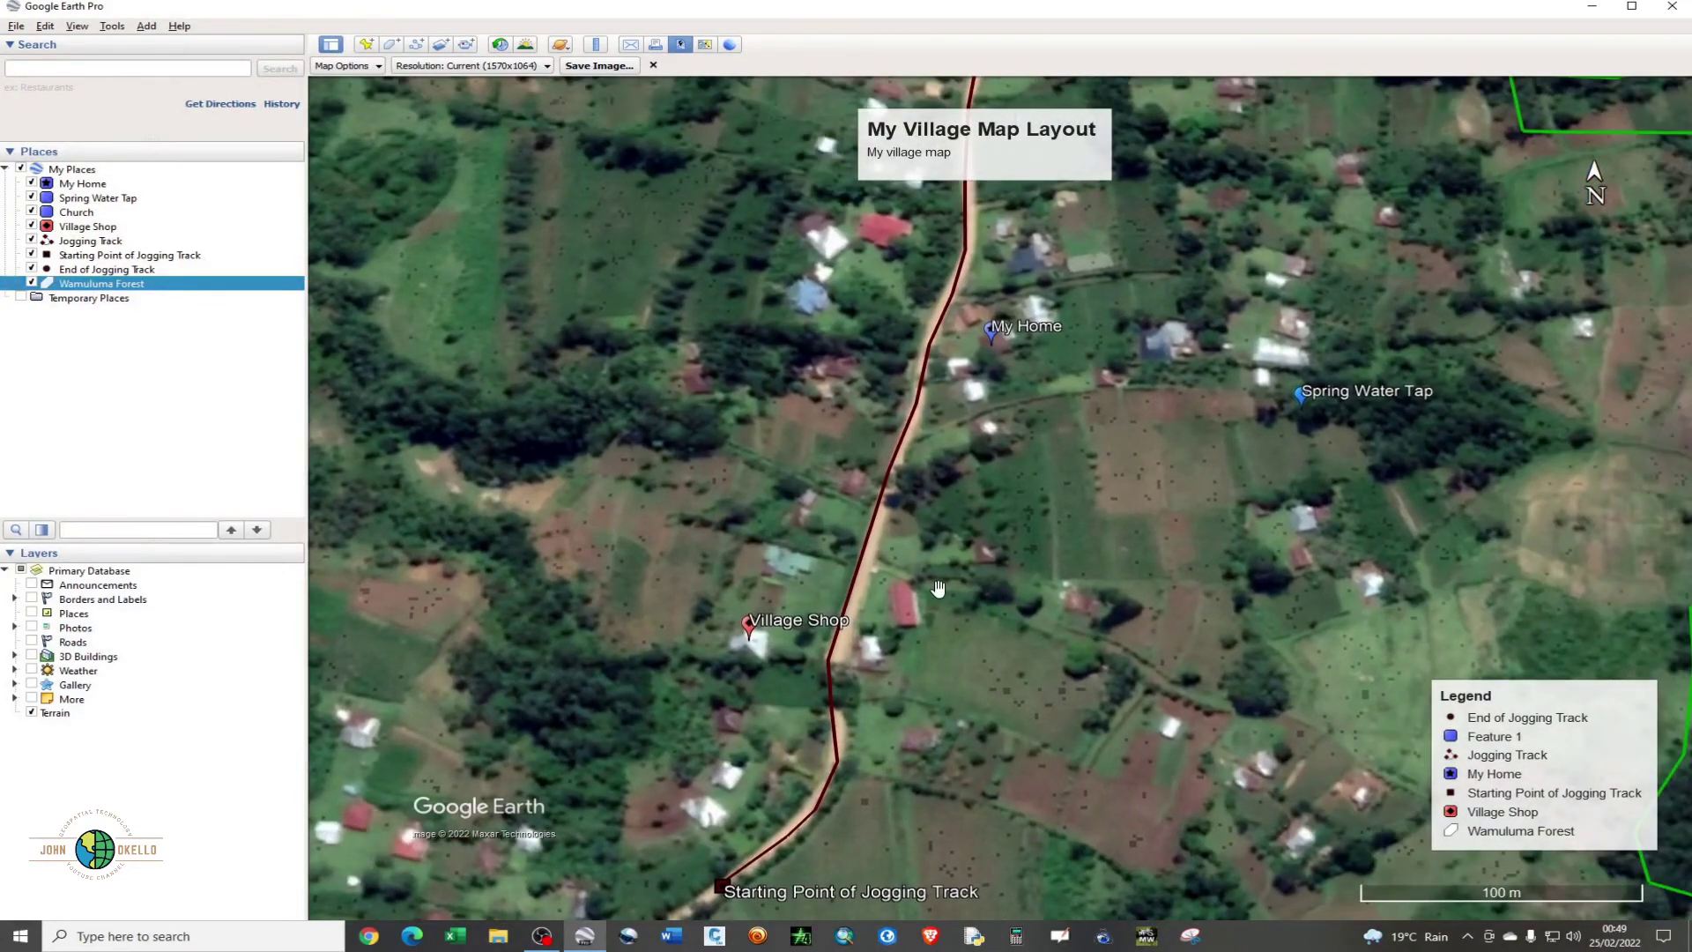
{"action": "scroll", "coordinate": [984, 590], "scroll_direction": "down", "scroll_amount": 3}
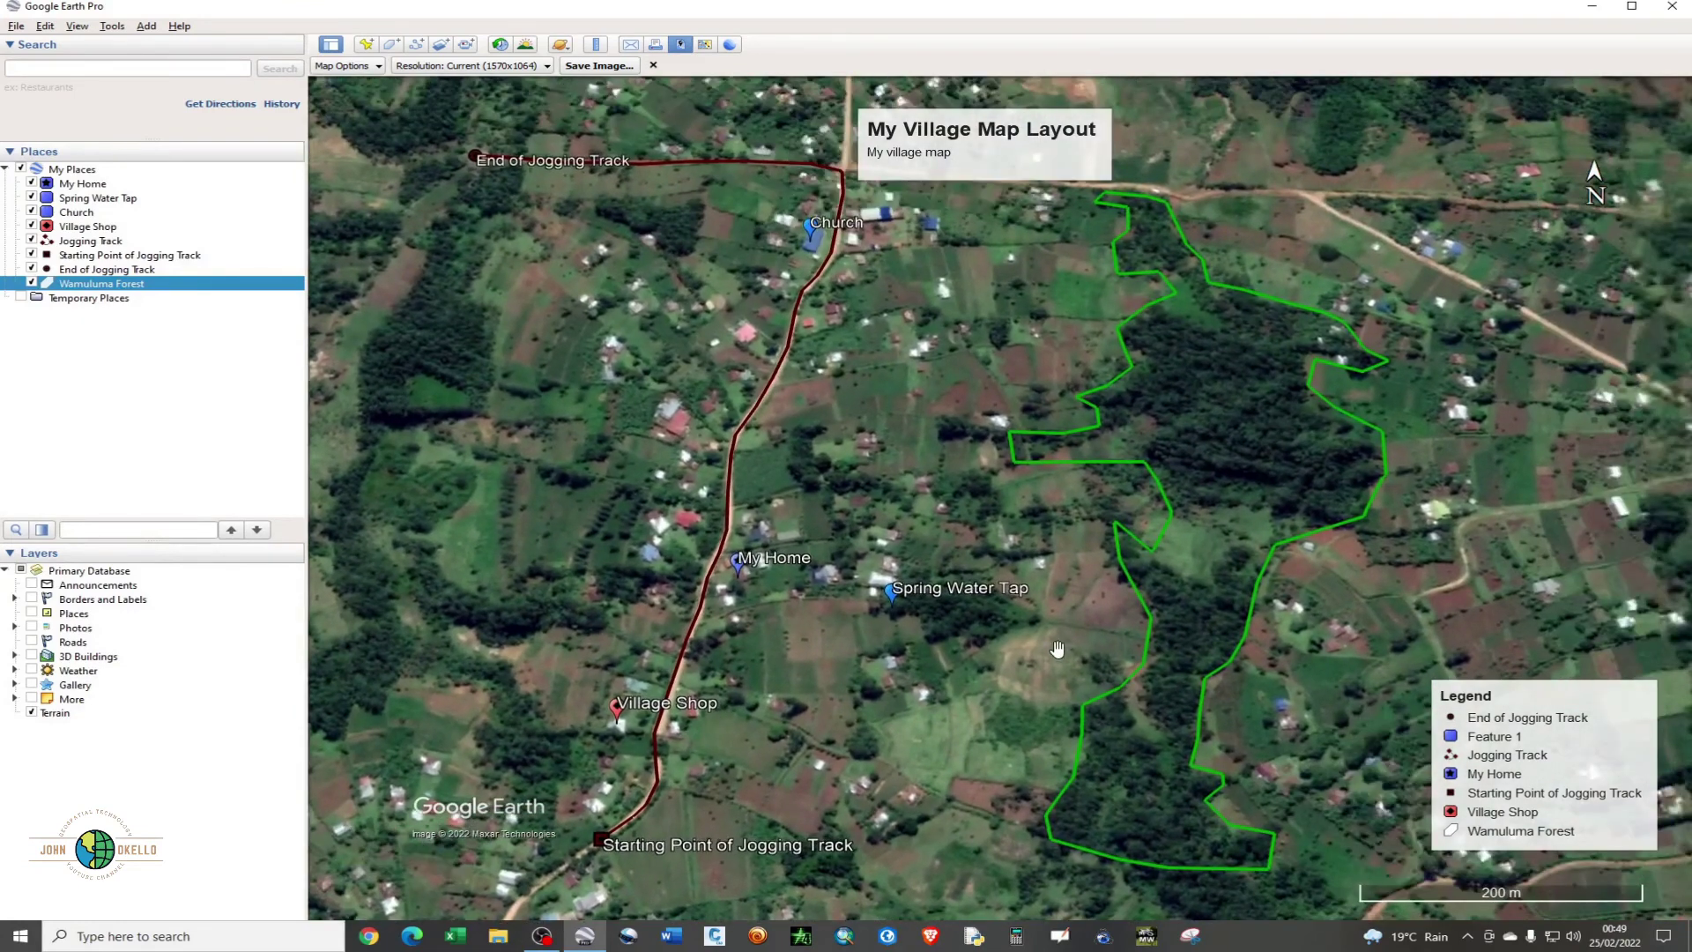
{"action": "left_click_drag", "start_coordinate": [1058, 648], "coordinate": [994, 684]}
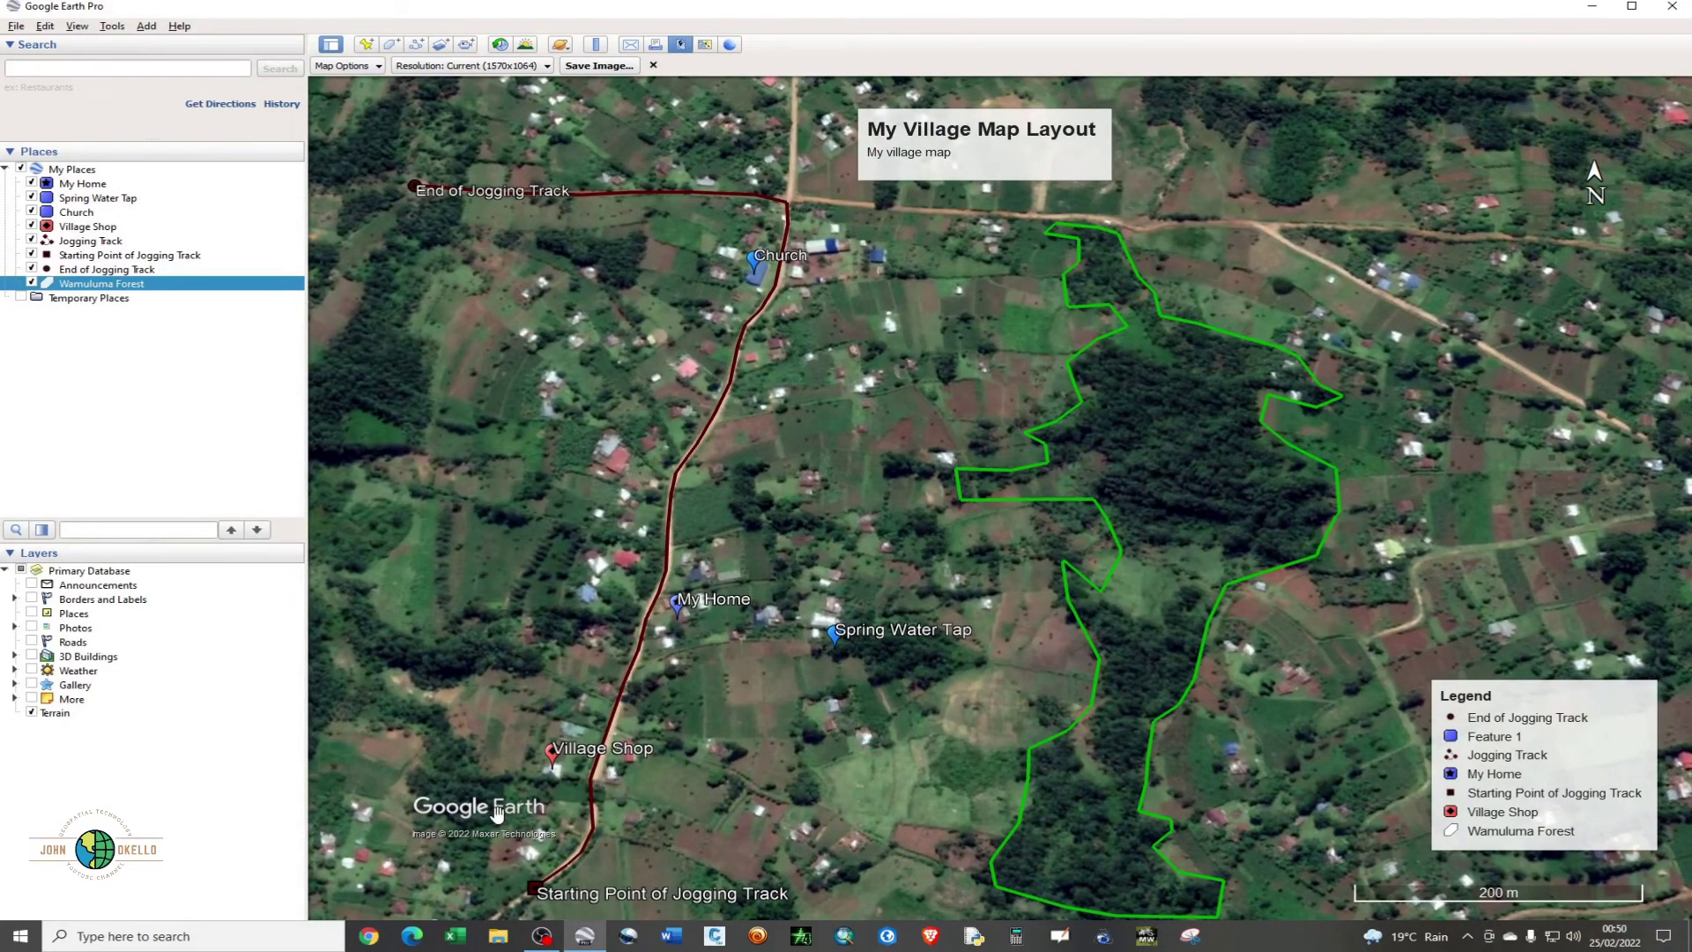
{"action": "left_click_drag", "start_coordinate": [495, 811], "coordinate": [439, 863]}
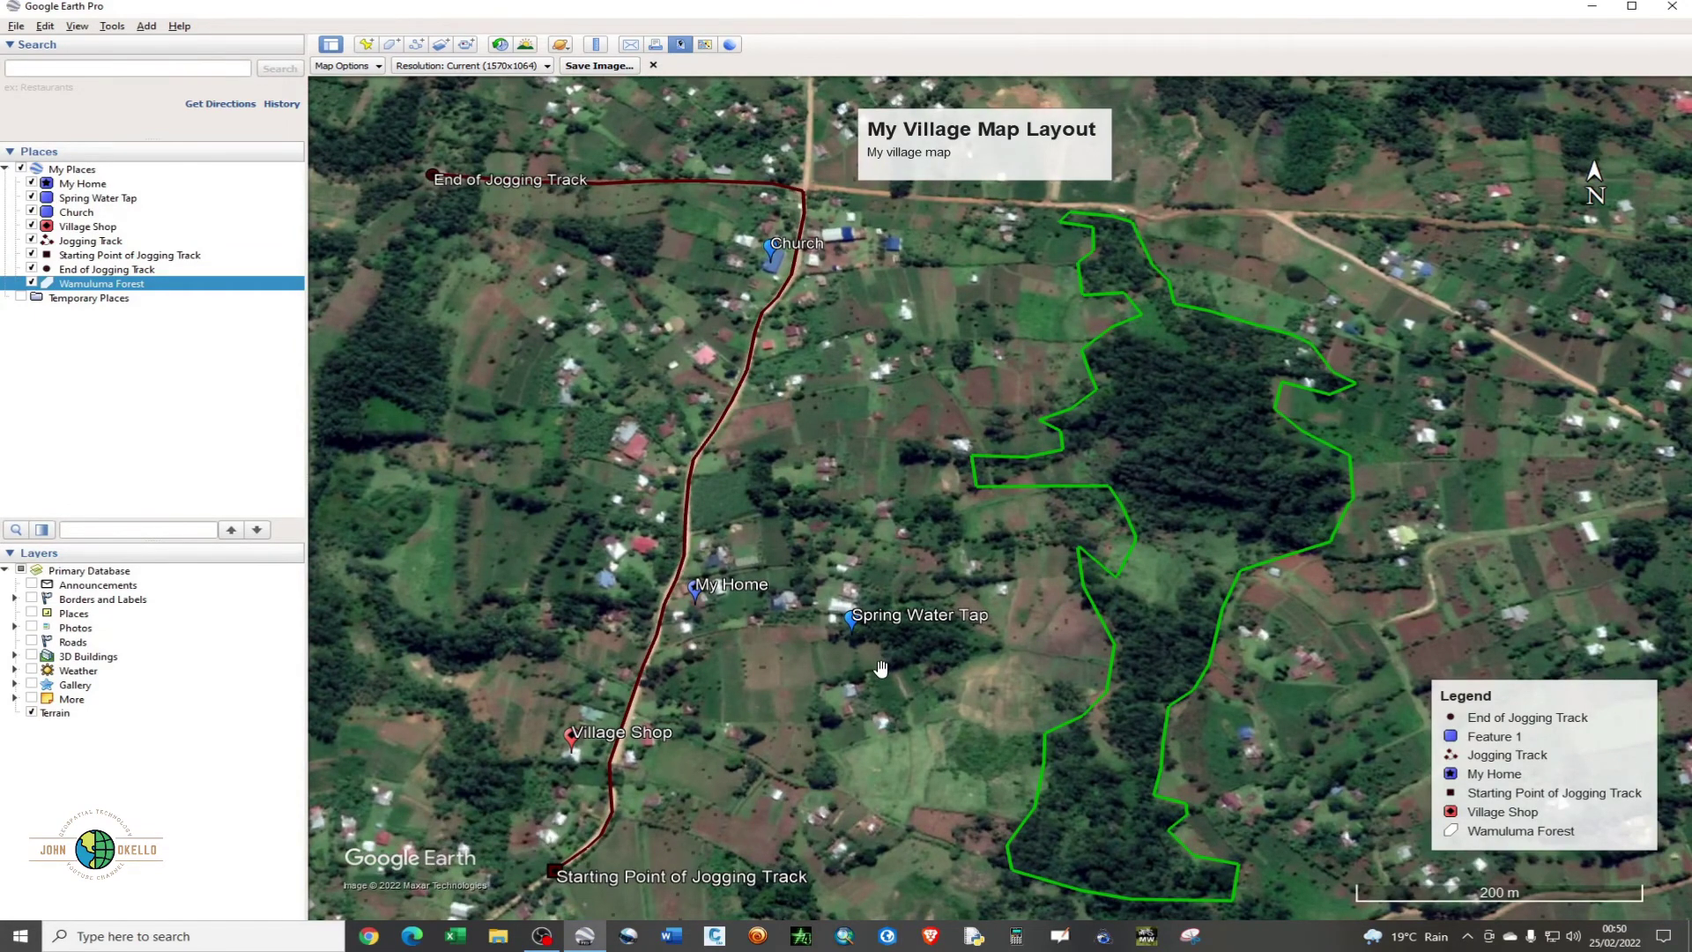
Step: Set the map image resolution to 1920x1080 (1080 HD) with all the village features in view
{"action": "scroll", "coordinate": [880, 668], "scroll_direction": "up", "scroll_amount": 3}
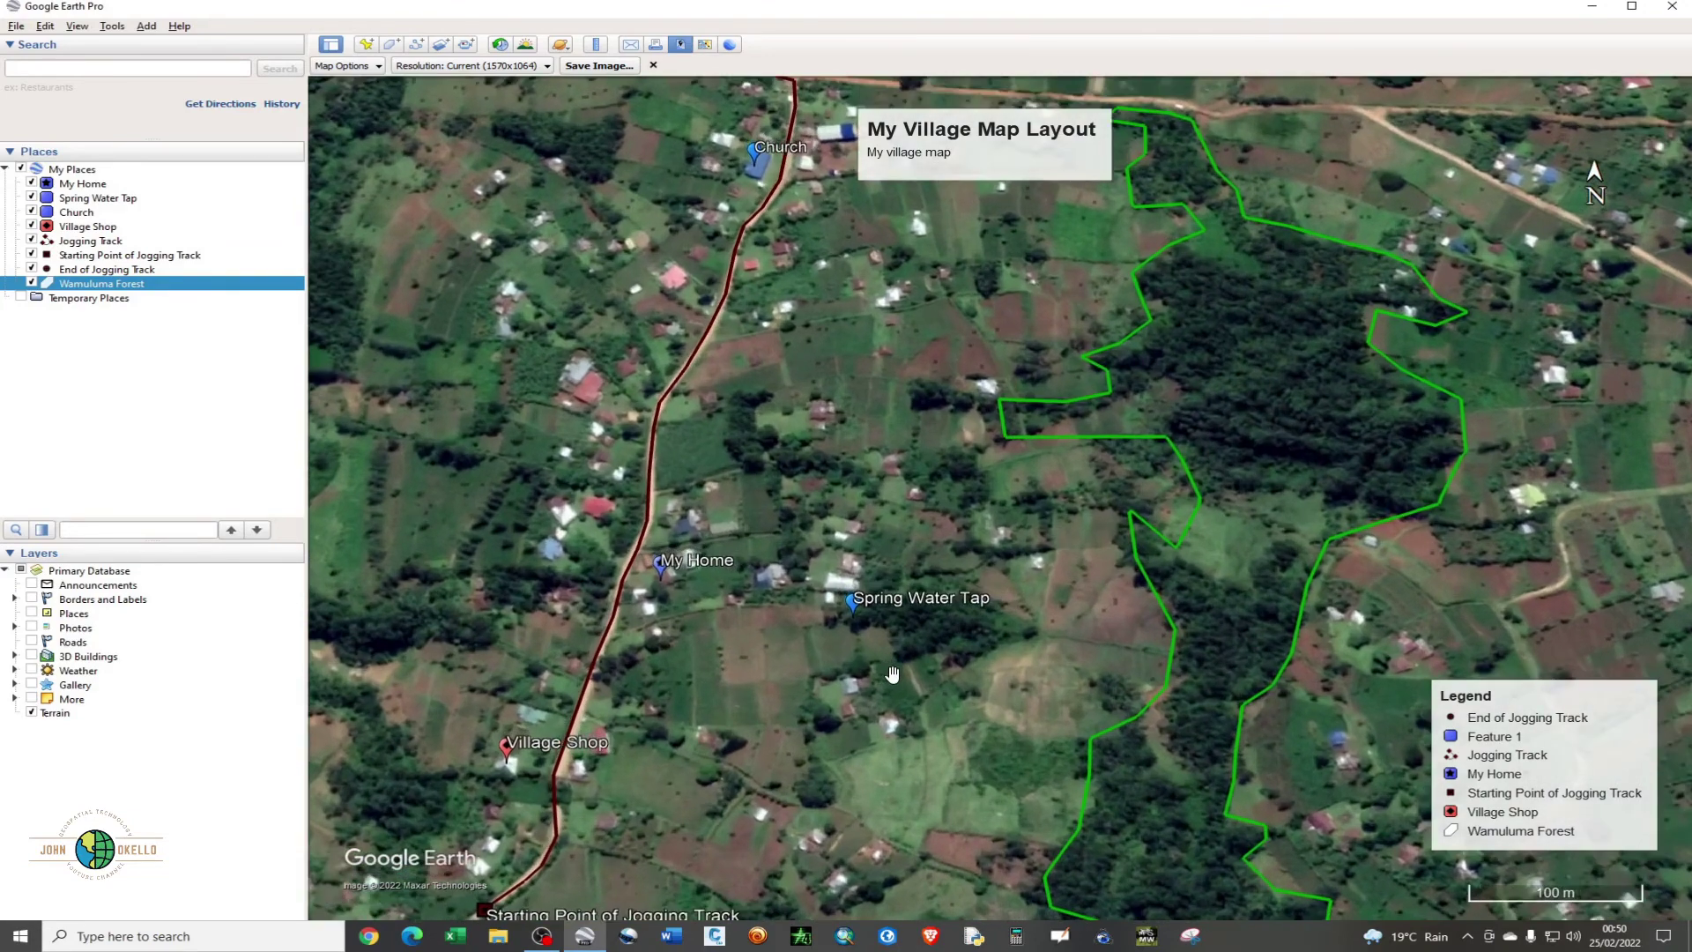
{"action": "scroll", "coordinate": [891, 675], "scroll_direction": "down", "scroll_amount": 2}
{"action": "scroll", "coordinate": [890, 673], "scroll_direction": "down", "scroll_amount": 2}
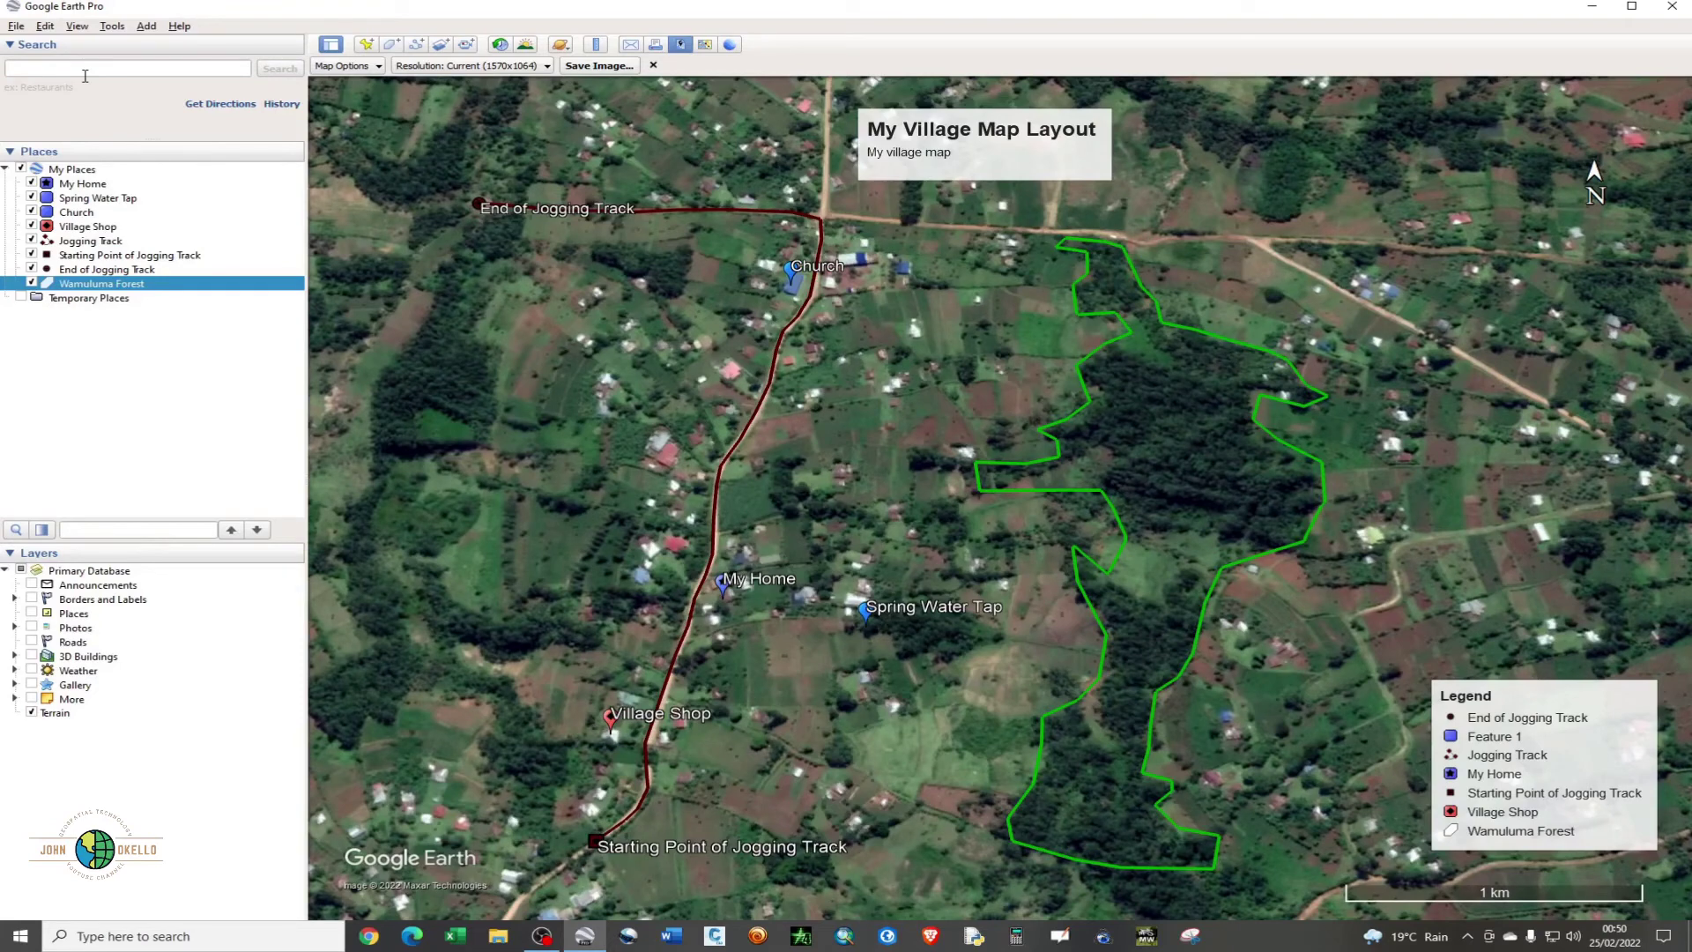
{"action": "left_click", "coordinate": [378, 66]}
{"action": "left_click", "coordinate": [380, 67]}
{"action": "left_click", "coordinate": [546, 69]}
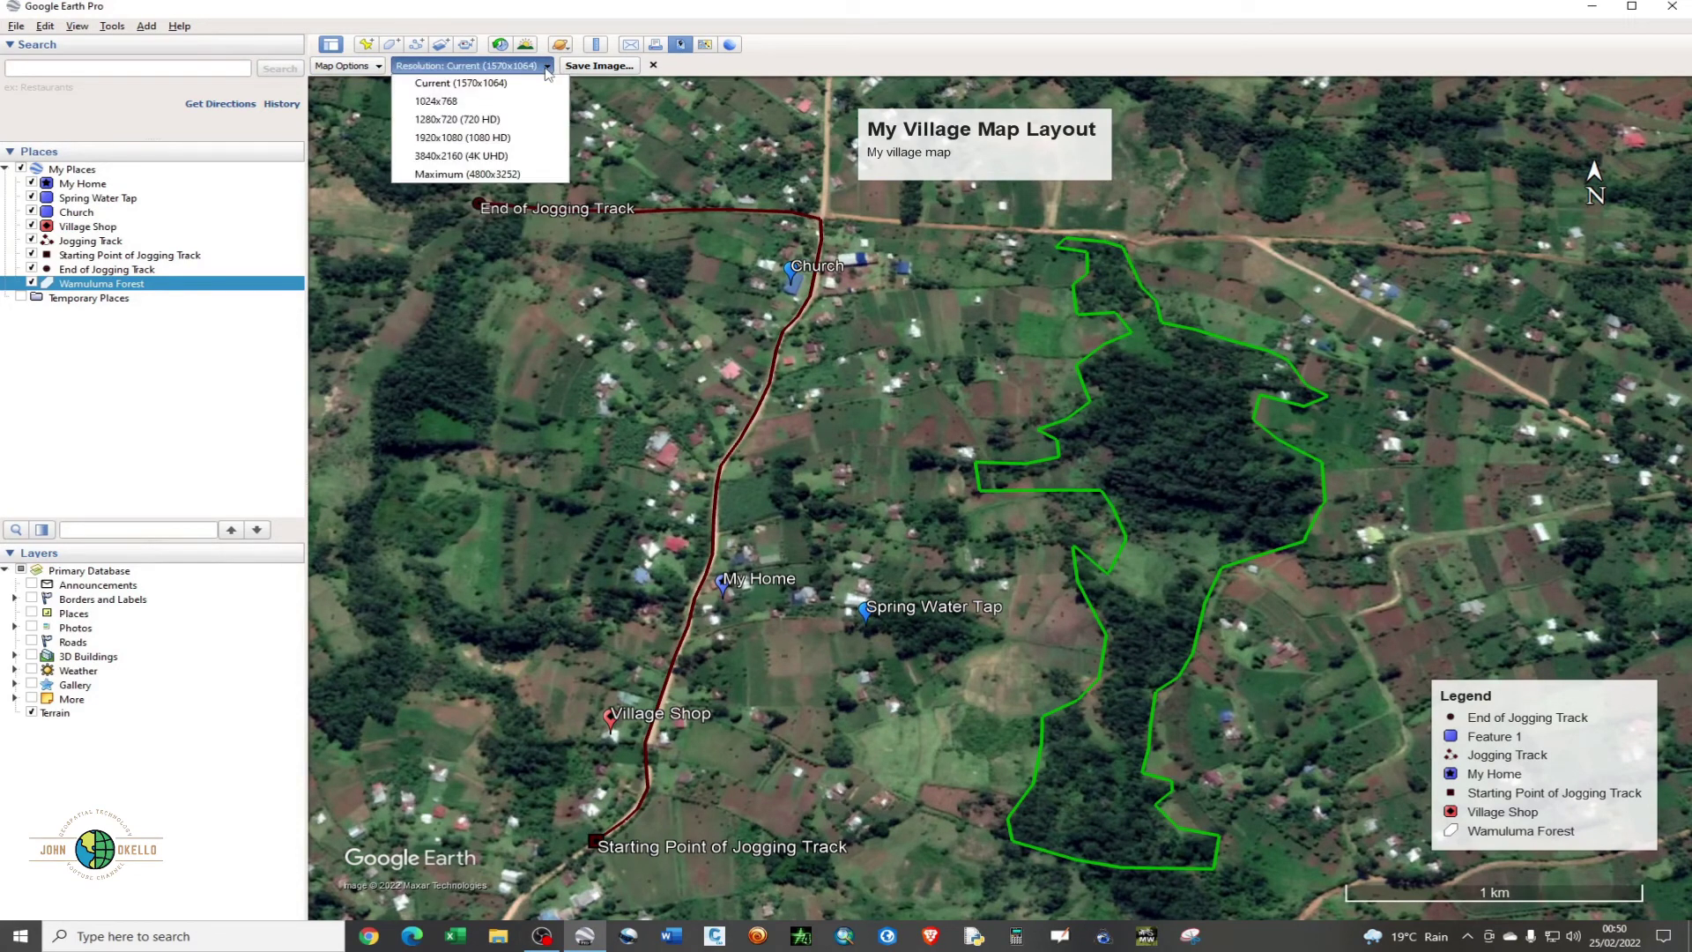
{"action": "left_click", "coordinate": [479, 139]}
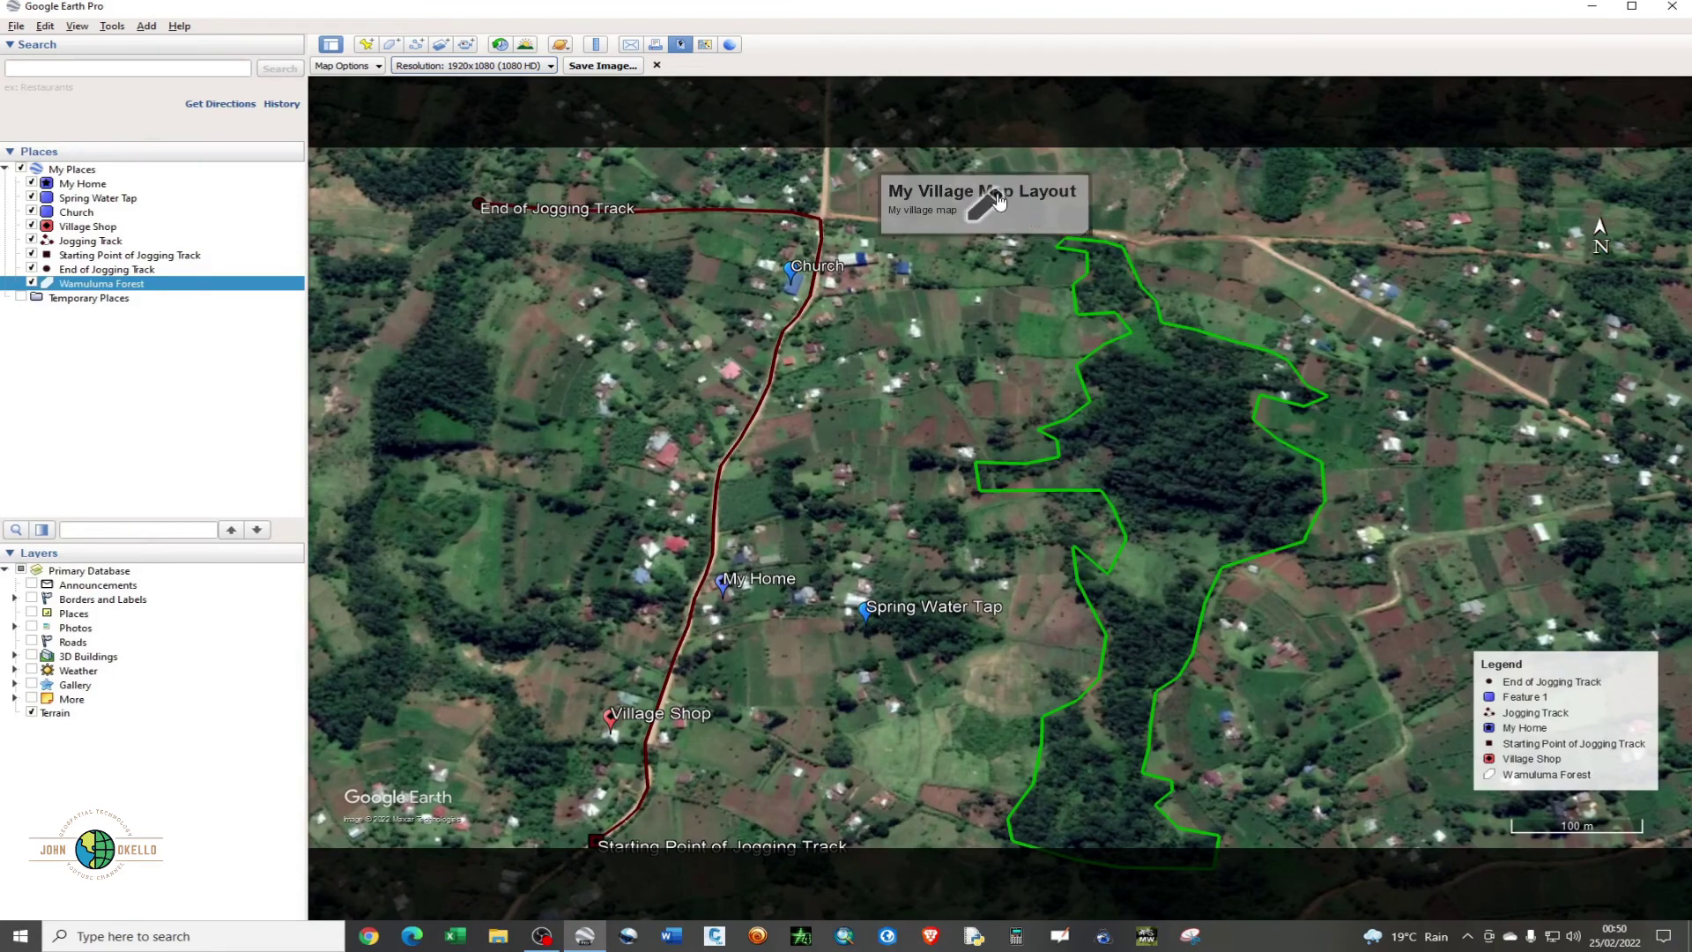
Step: Move the title box up toward the upper edge of the framed map area and close its editor
{"action": "left_click", "coordinate": [1037, 180]}
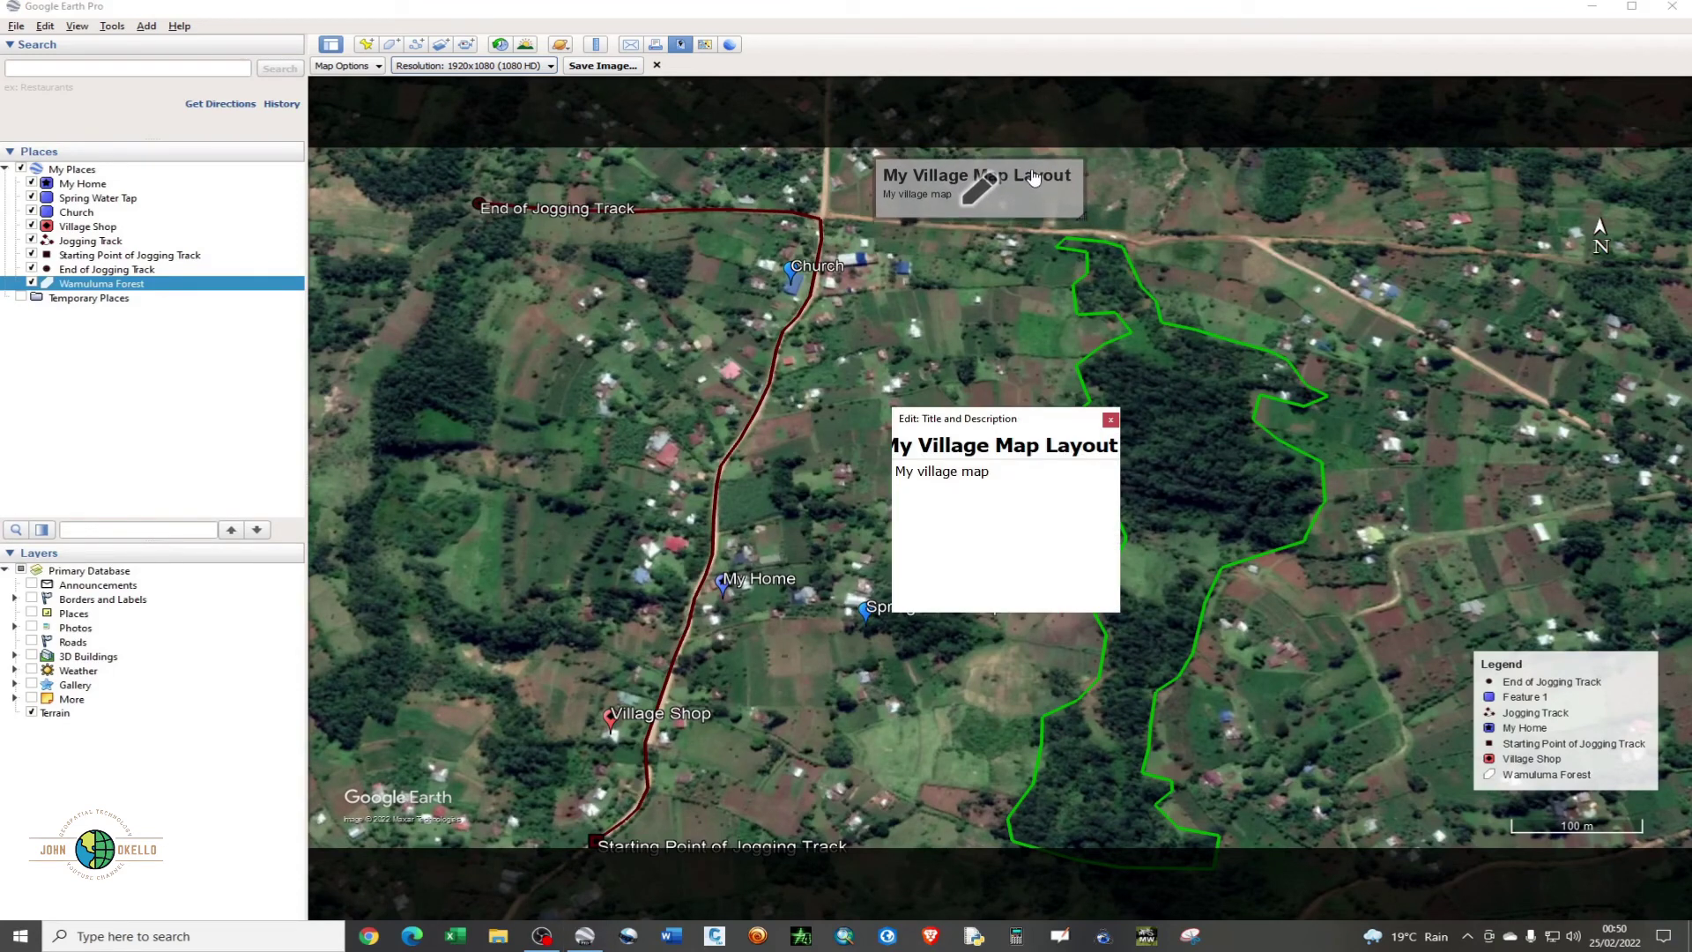
{"action": "left_click", "coordinate": [1110, 420]}
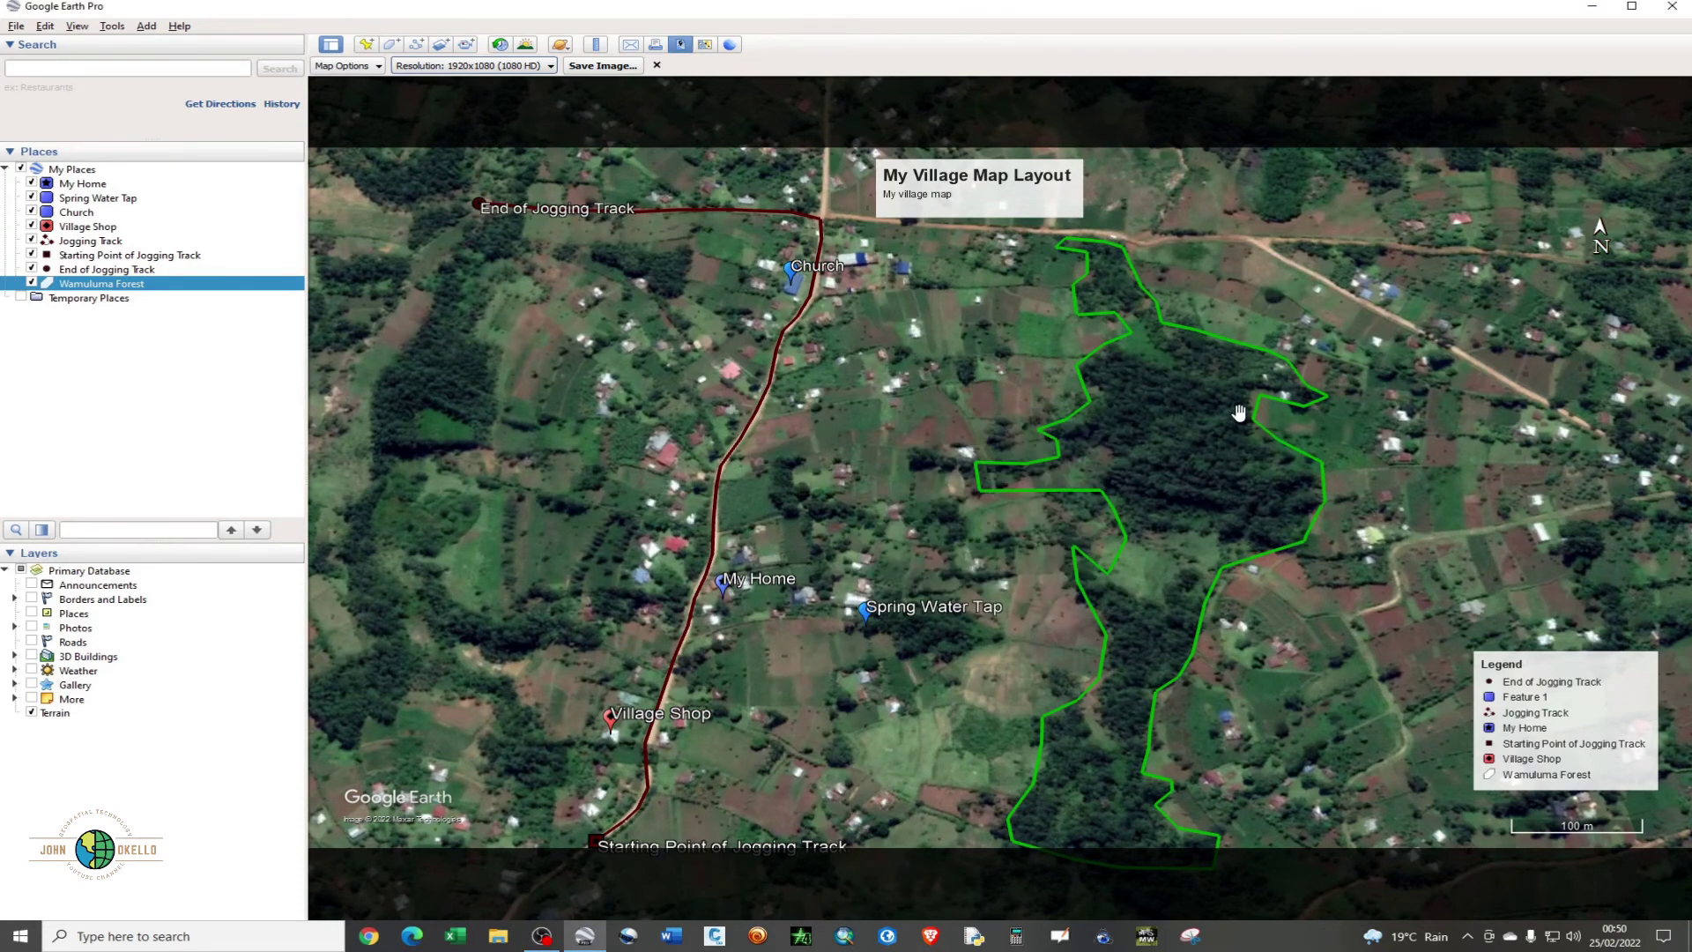
{"action": "scroll", "coordinate": [1238, 412], "scroll_direction": "up", "scroll_amount": 2}
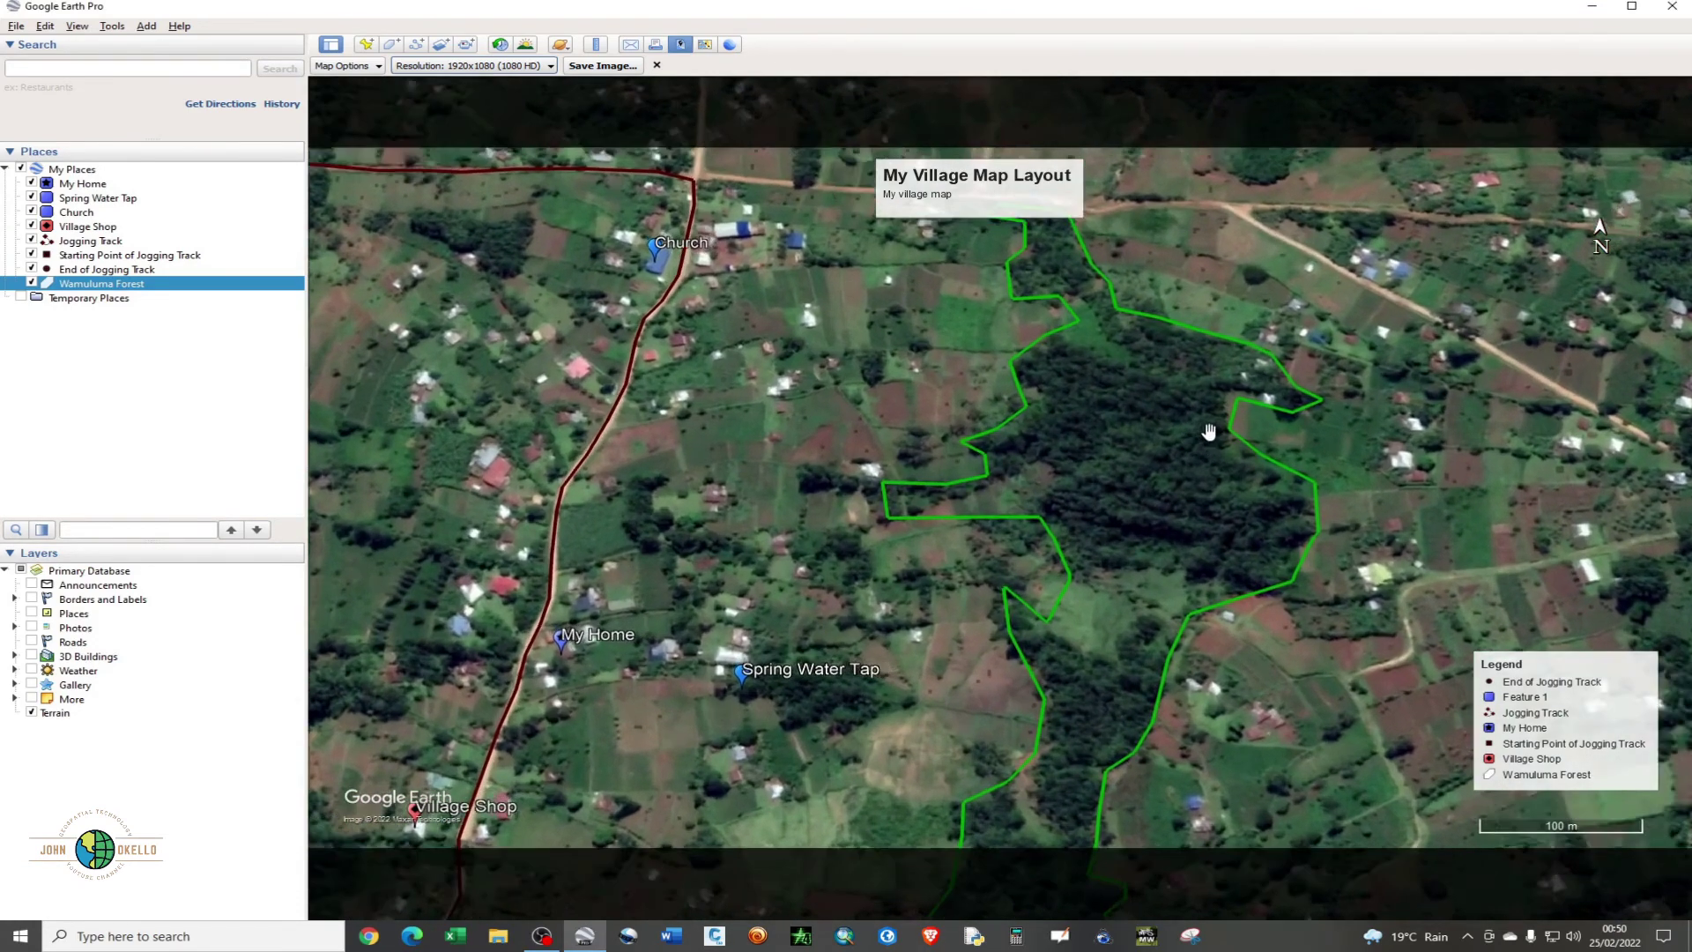
Step: Export the map layout, with all village features inside the frame, to the Desktop as a JPEG image named Village Map
{"action": "scroll", "coordinate": [1209, 432], "scroll_direction": "up", "scroll_amount": 1}
{"action": "scroll", "coordinate": [1209, 432], "scroll_direction": "down", "scroll_amount": 2}
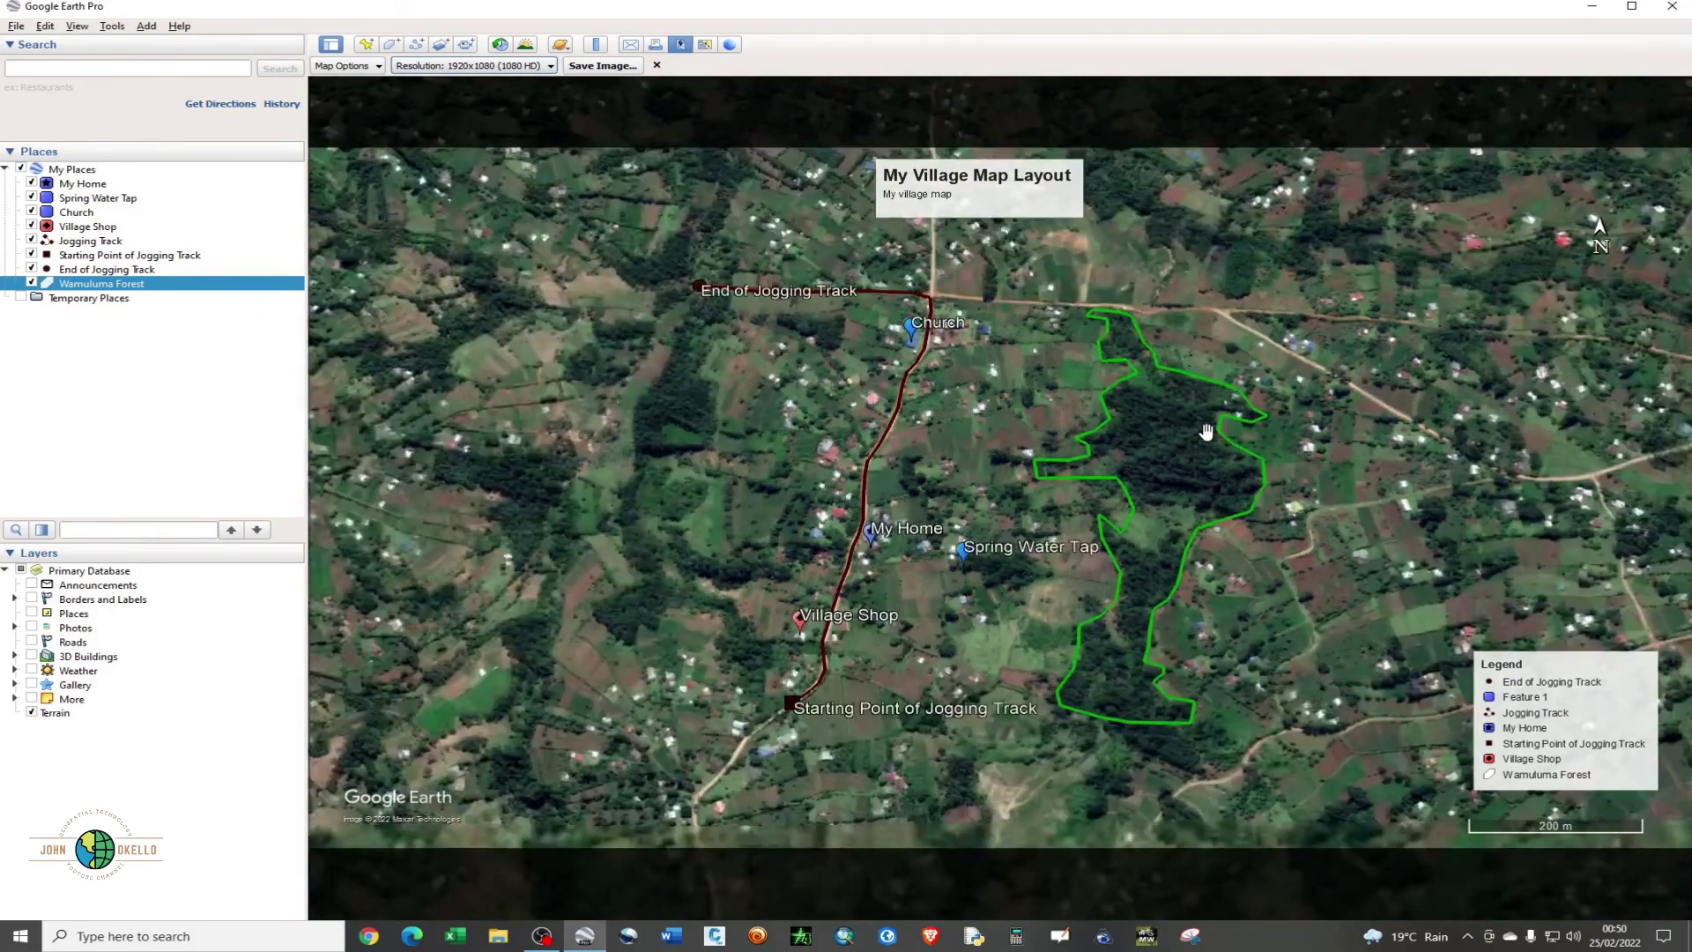
{"action": "scroll", "coordinate": [1206, 432], "scroll_direction": "up", "scroll_amount": 1}
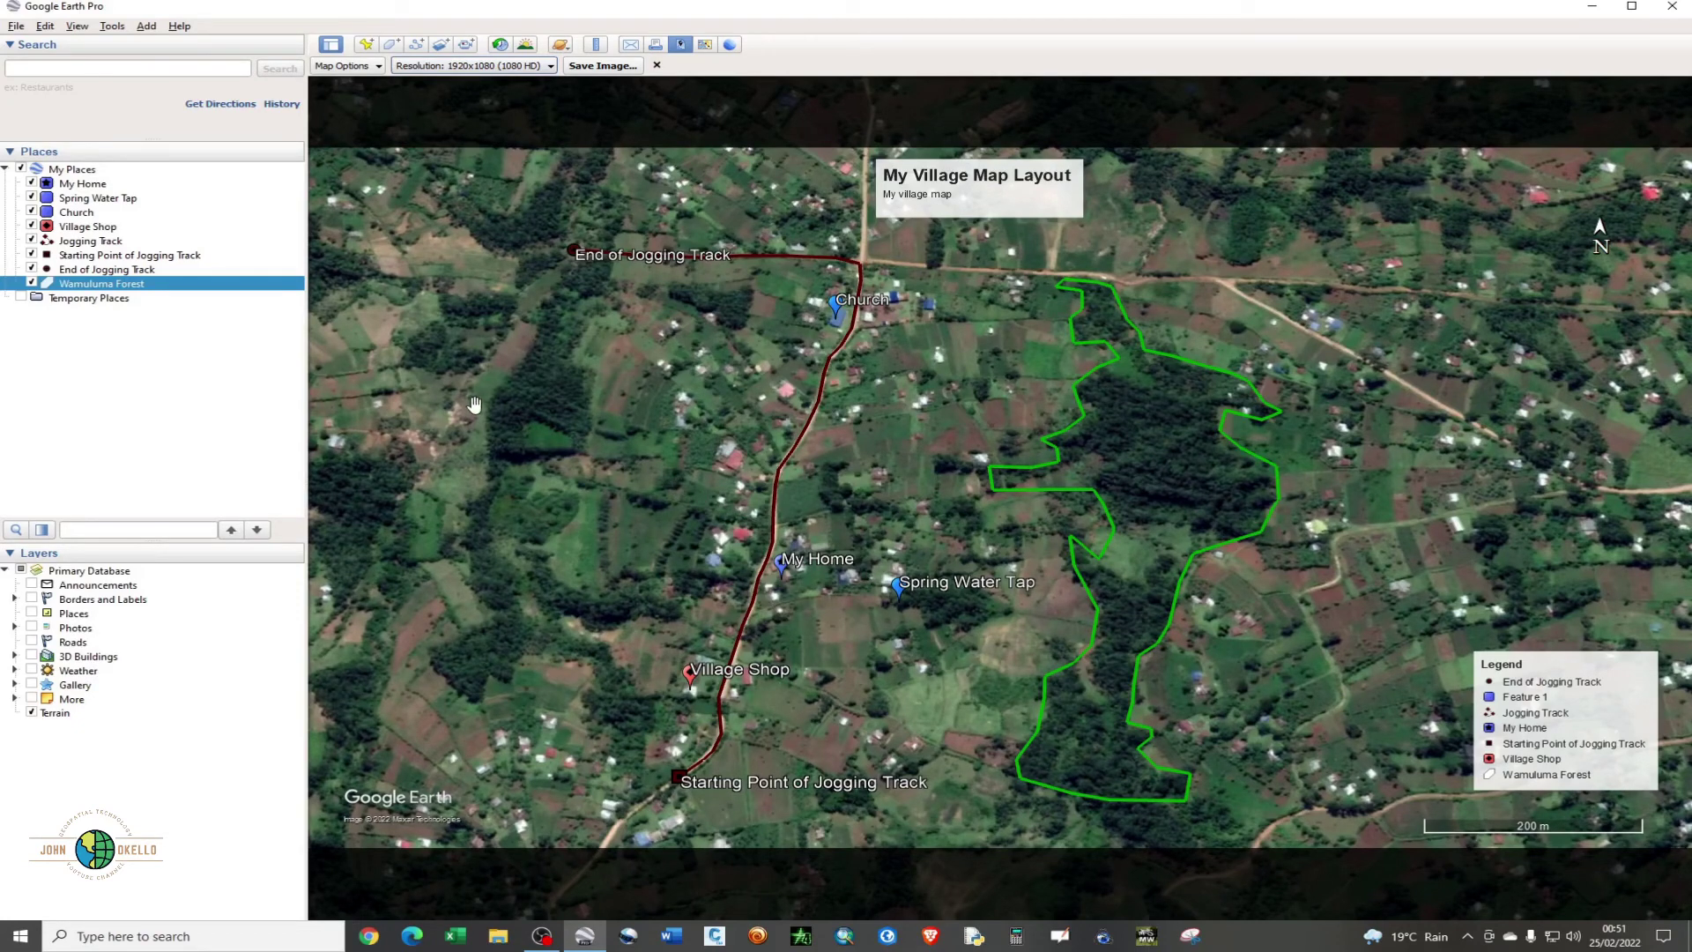
{"action": "left_click", "coordinate": [594, 69]}
{"action": "left_click", "coordinate": [595, 69]}
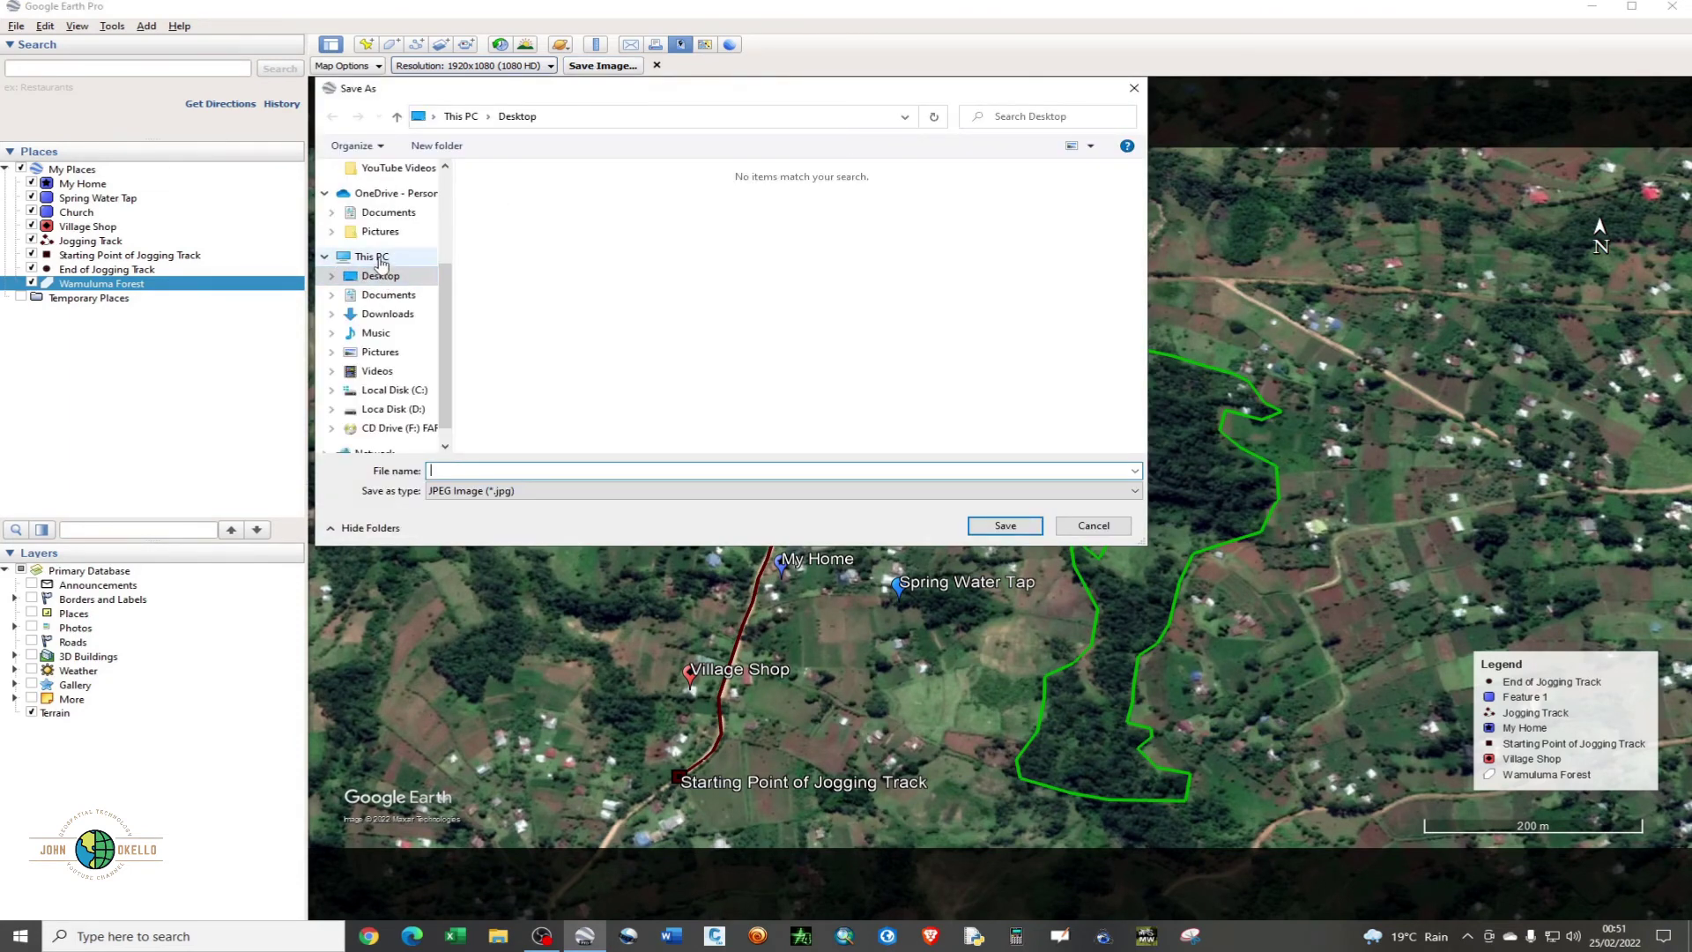
{"action": "left_click", "coordinate": [555, 470]}
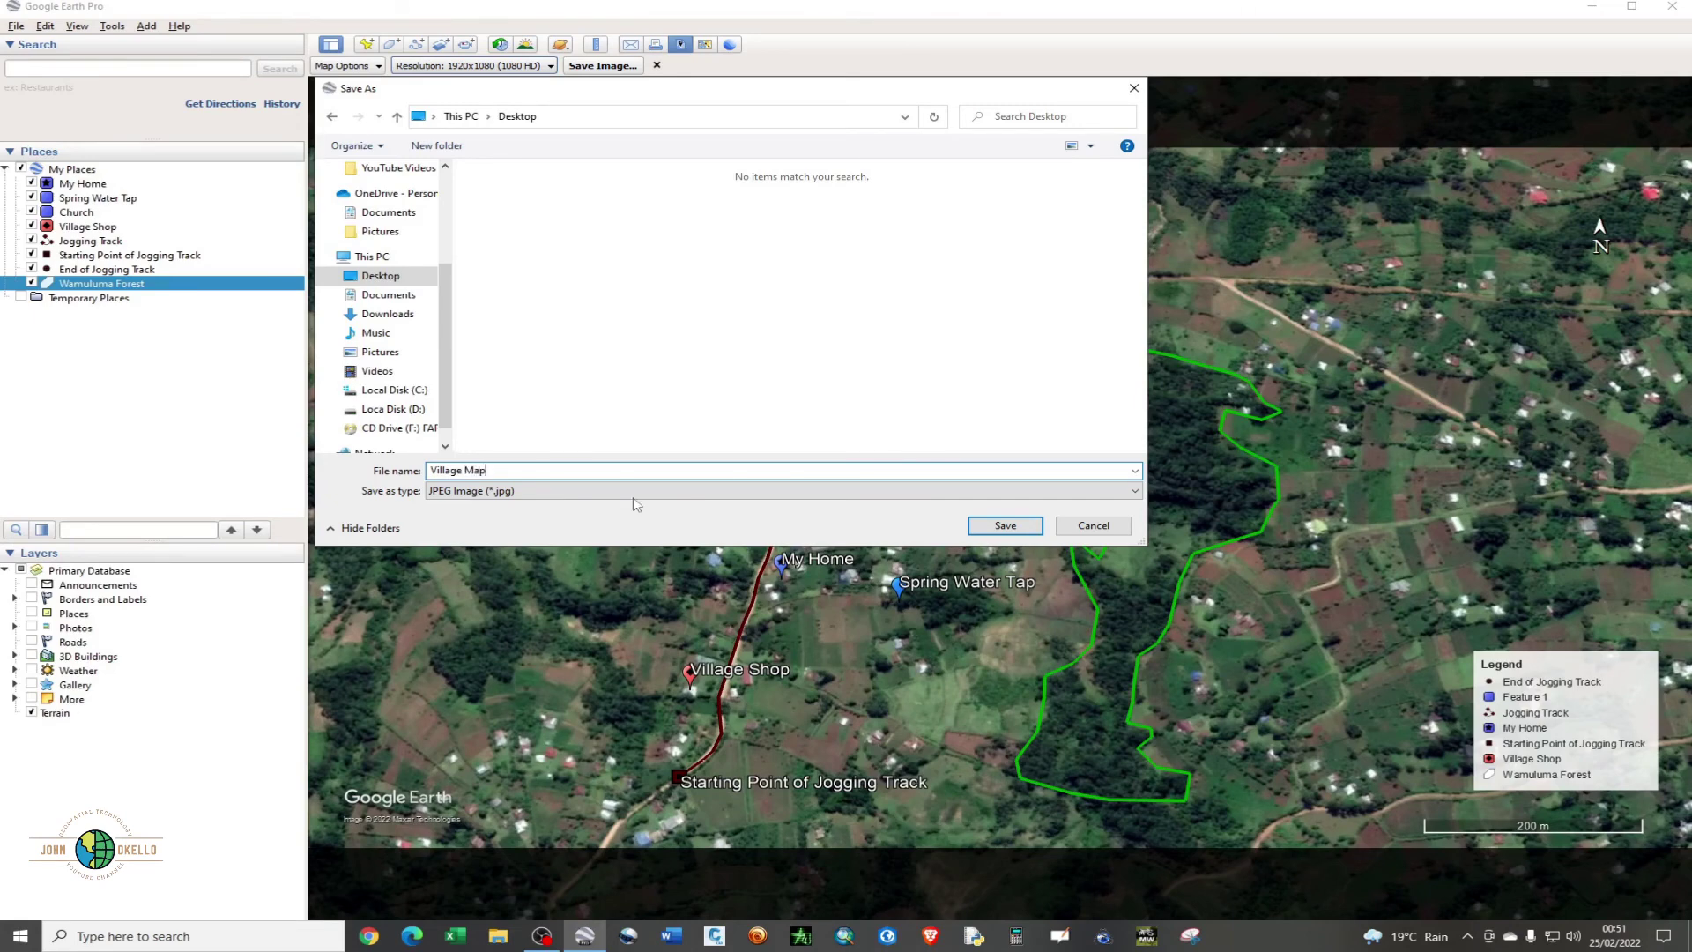
{"action": "left_click", "coordinate": [993, 526]}
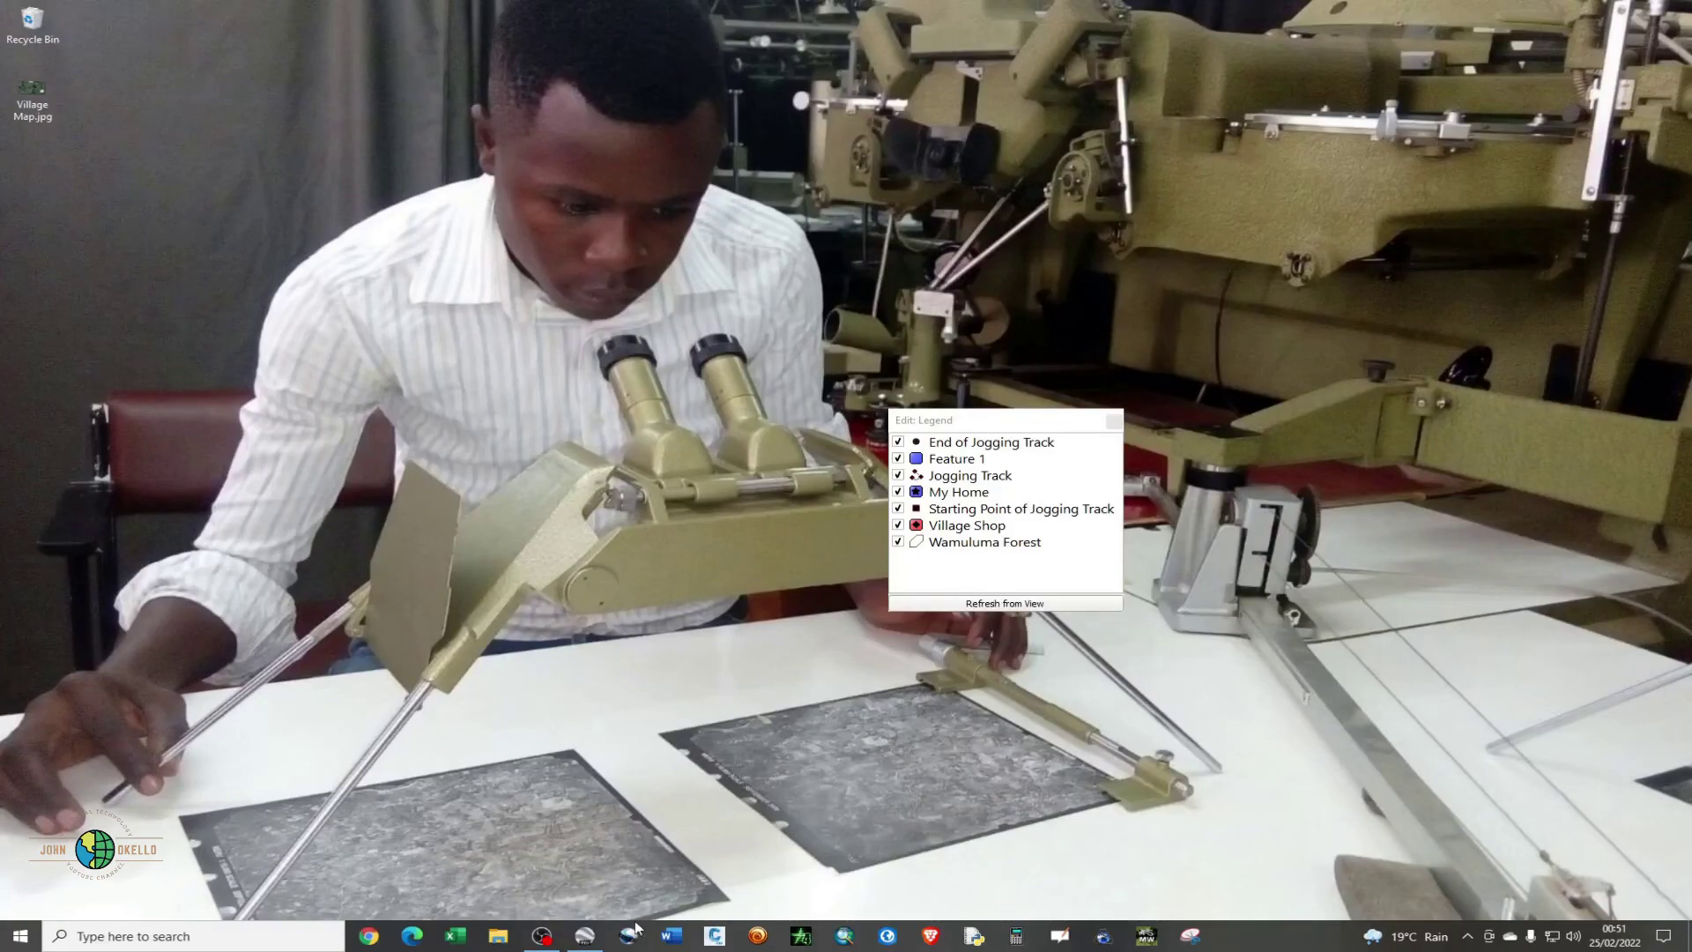
Step: Switch to the desktop, close the leftover legend editor and open the exported Village Map.jpg for viewing
{"action": "left_click", "coordinate": [584, 936]}
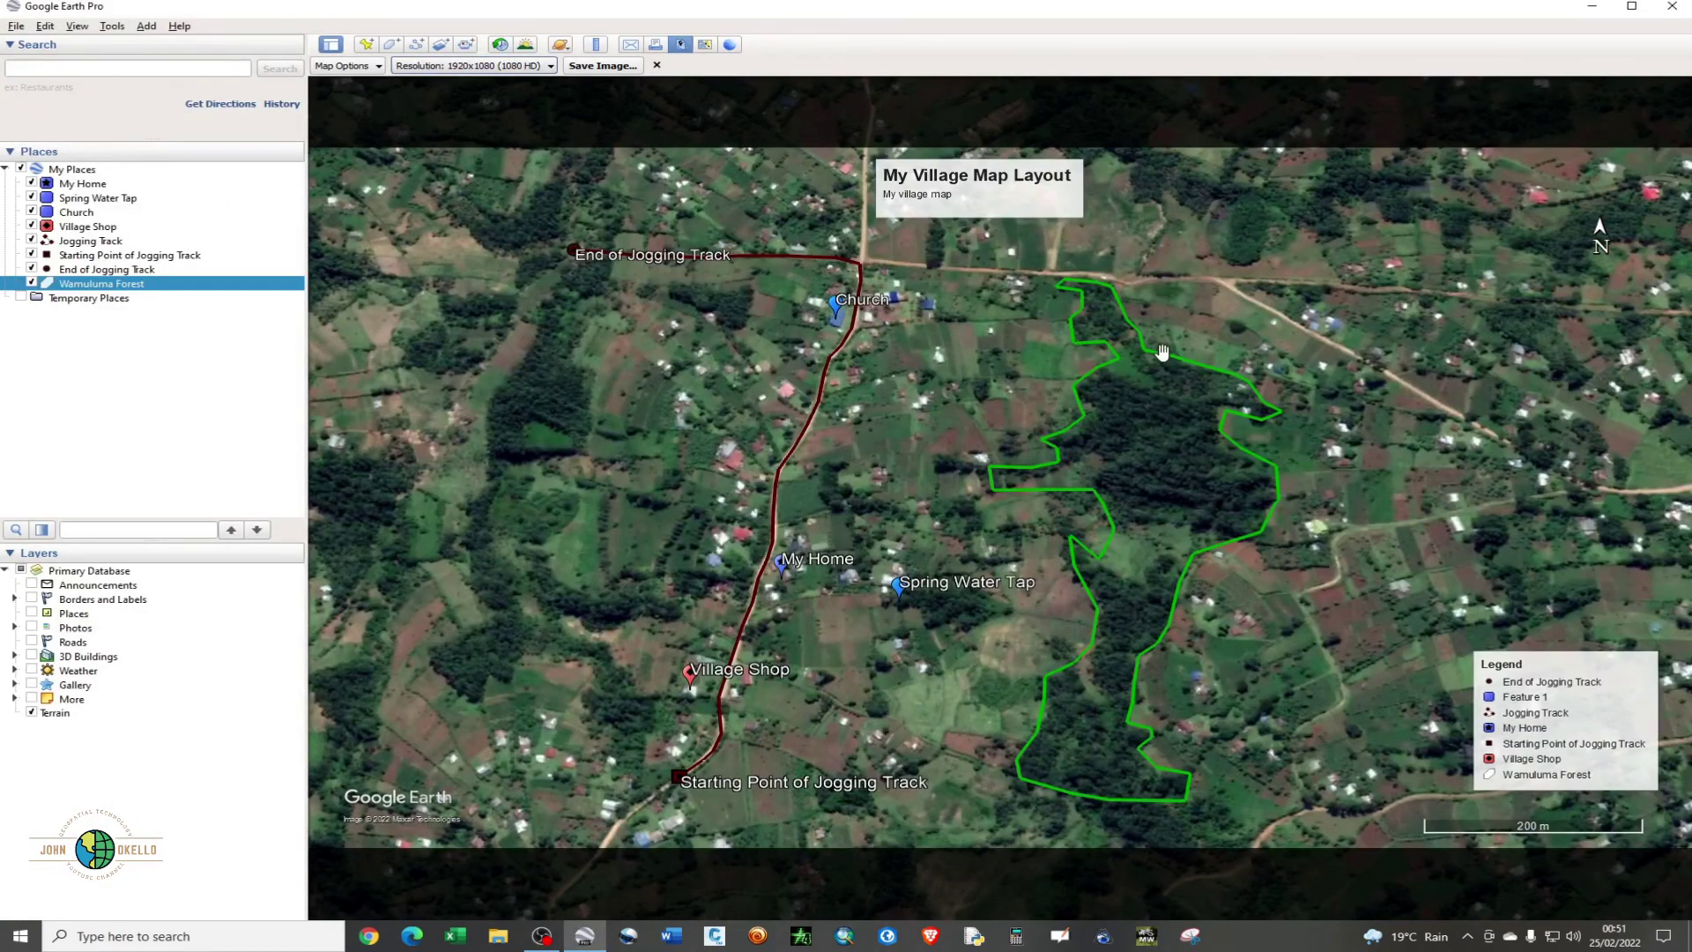
{"action": "left_click", "coordinate": [1594, 11]}
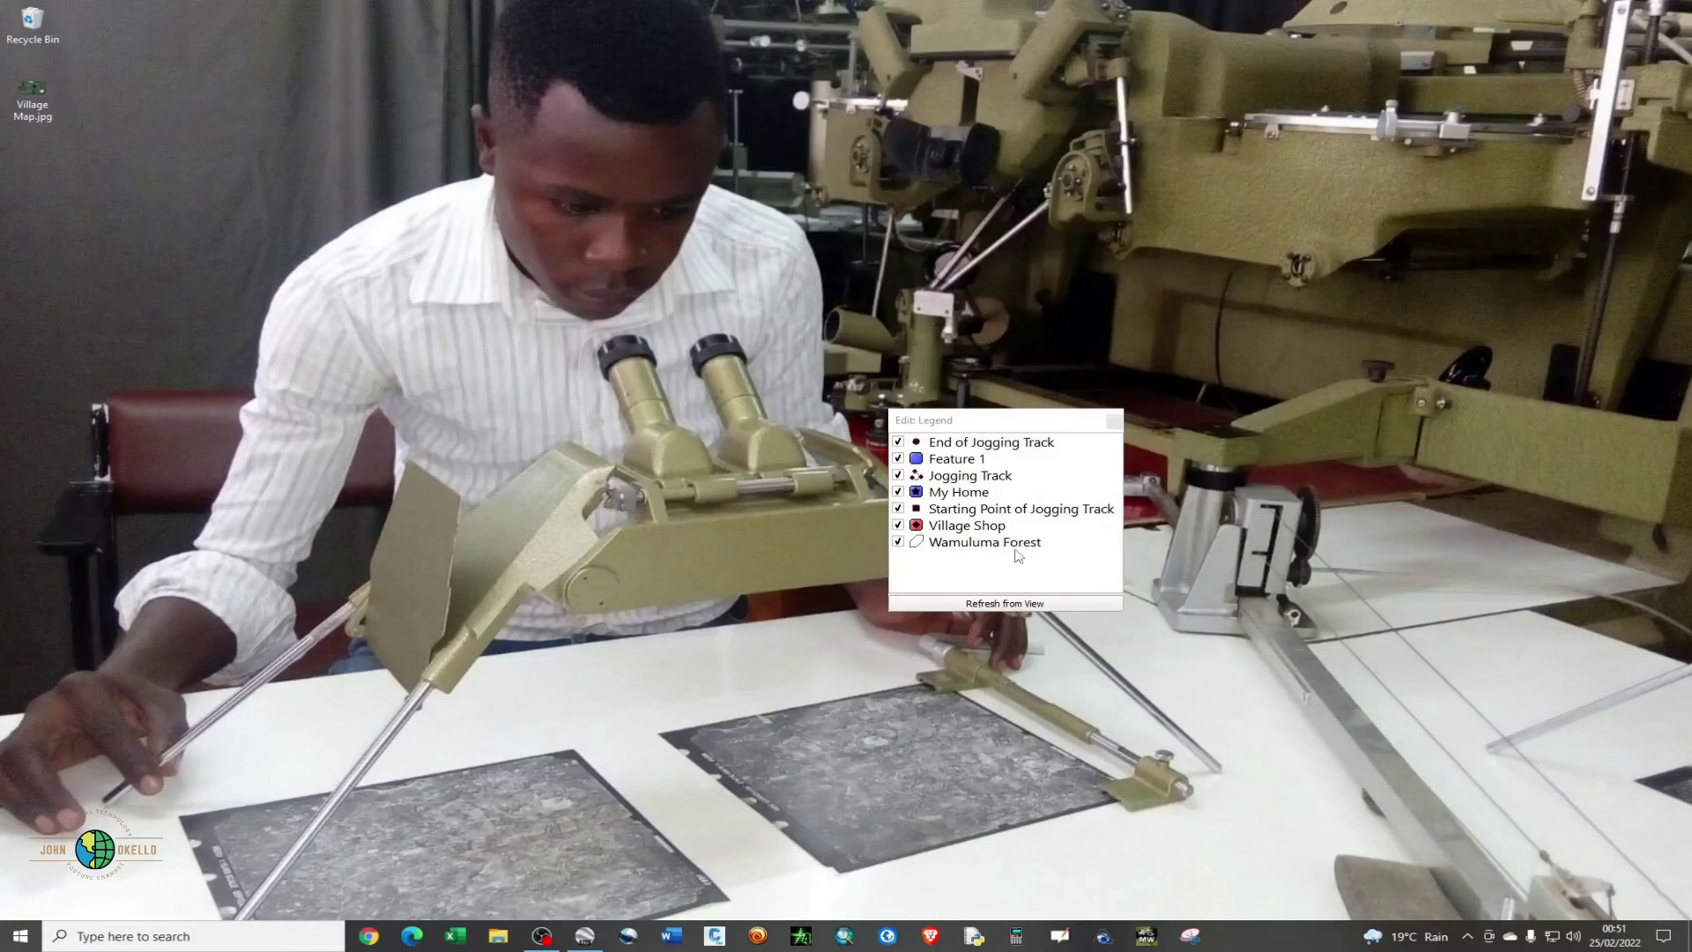
{"action": "left_click", "coordinate": [1113, 421]}
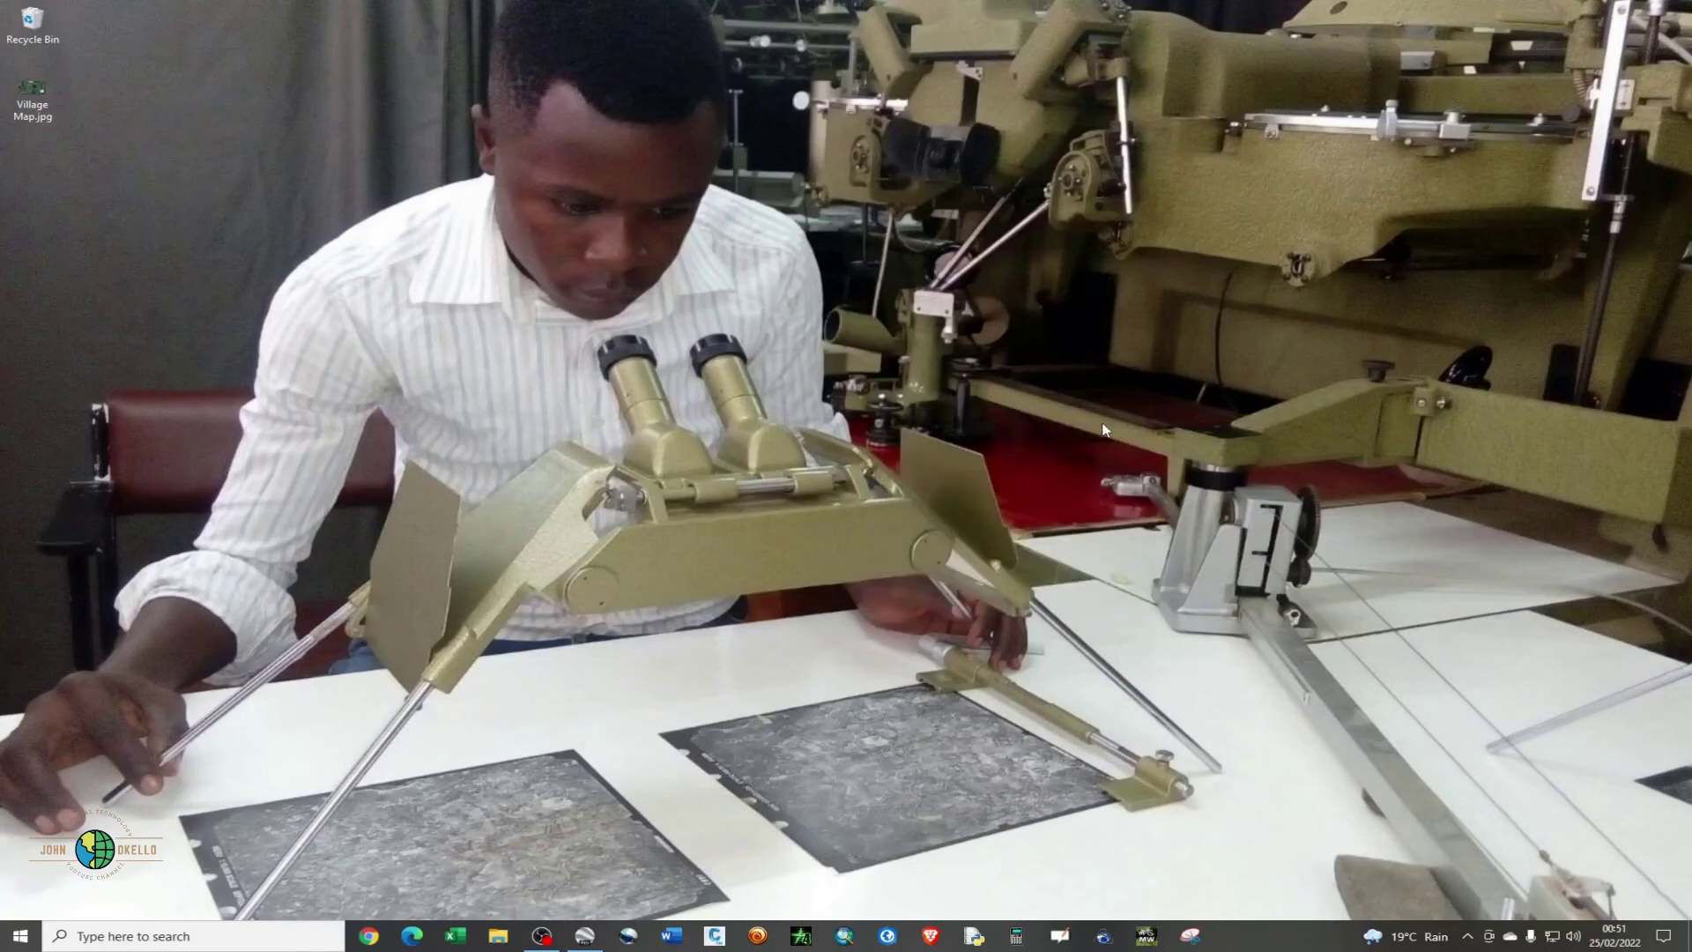
{"action": "double_click", "coordinate": [48, 105]}
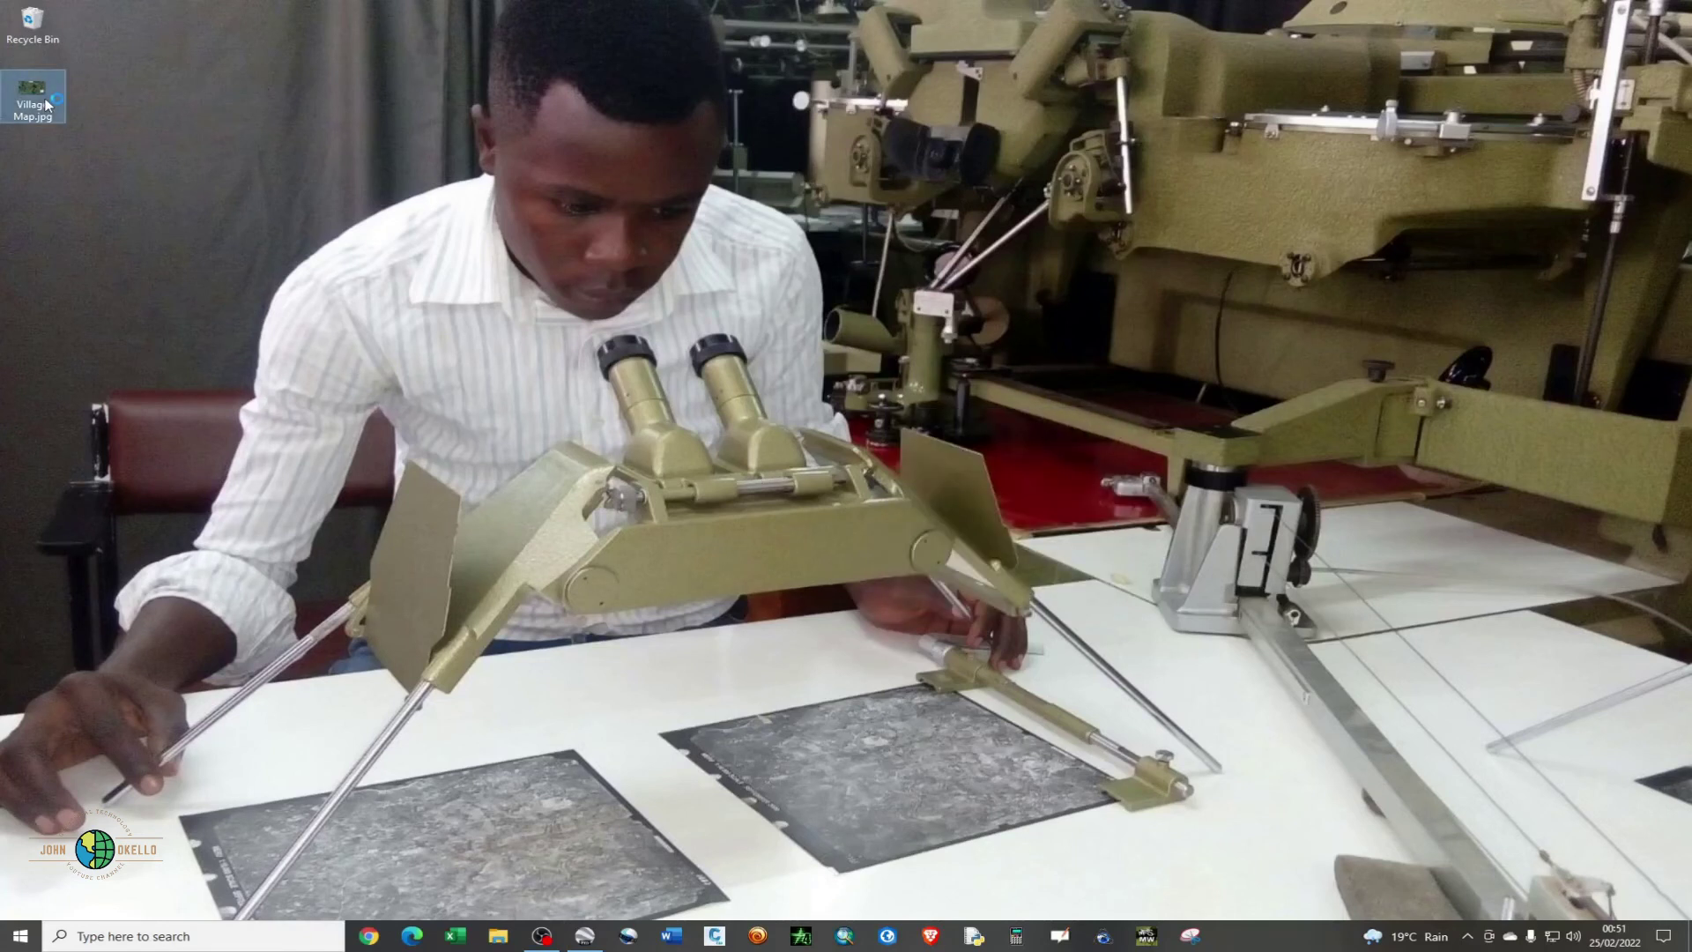